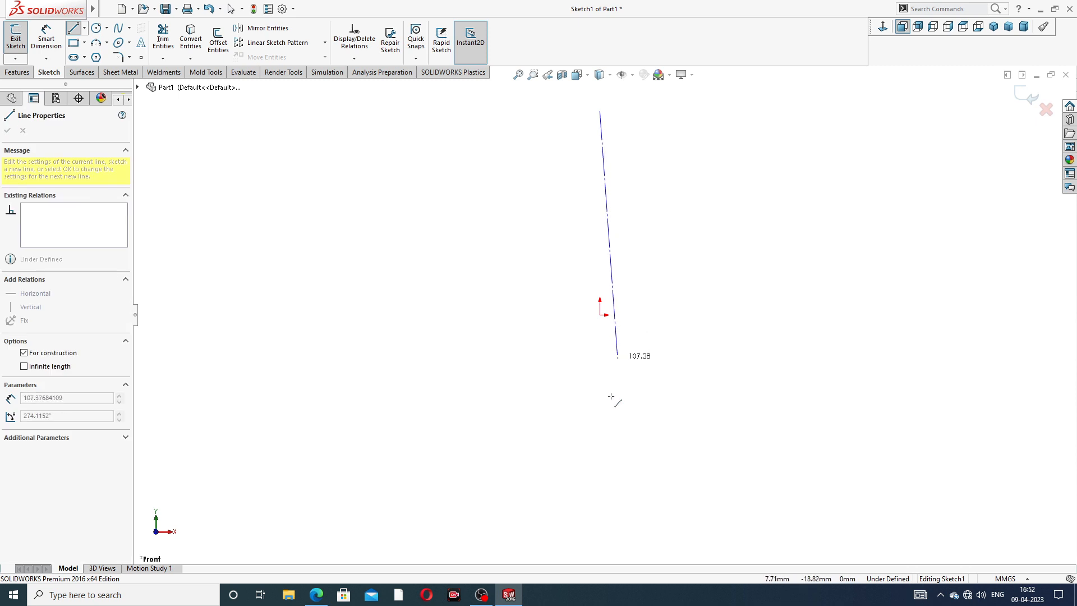
Finish the vertical centerline through the origin at about 149.6 mm long.
left_click(599, 457)
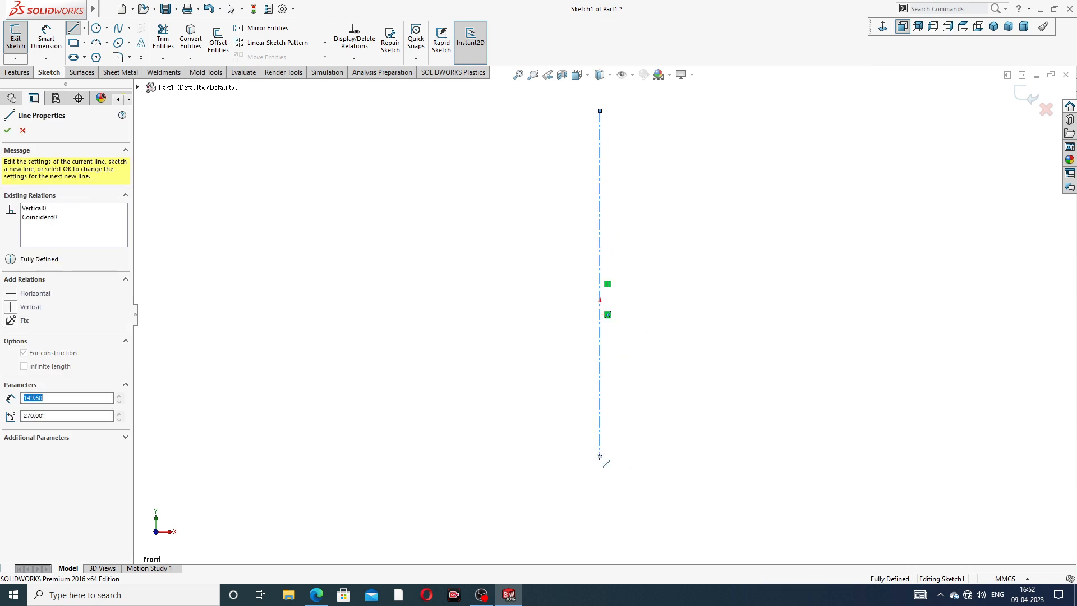
right_click(734, 226)
left_click(763, 236)
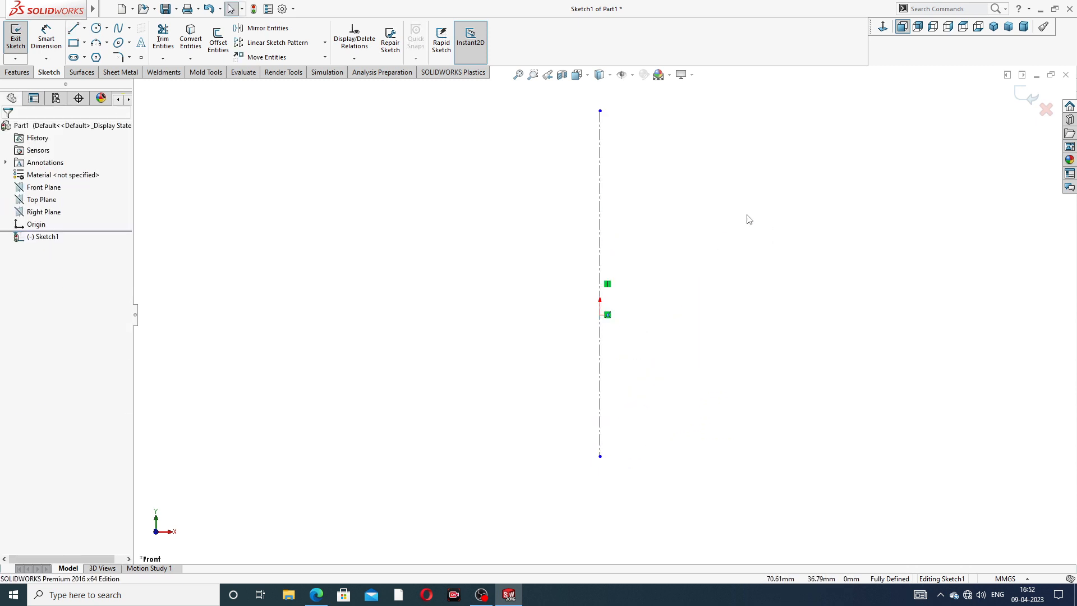
Sketch a slanted centerline about 128.5 mm long, running from upper left to lower right across the origin.
left_click(84, 28)
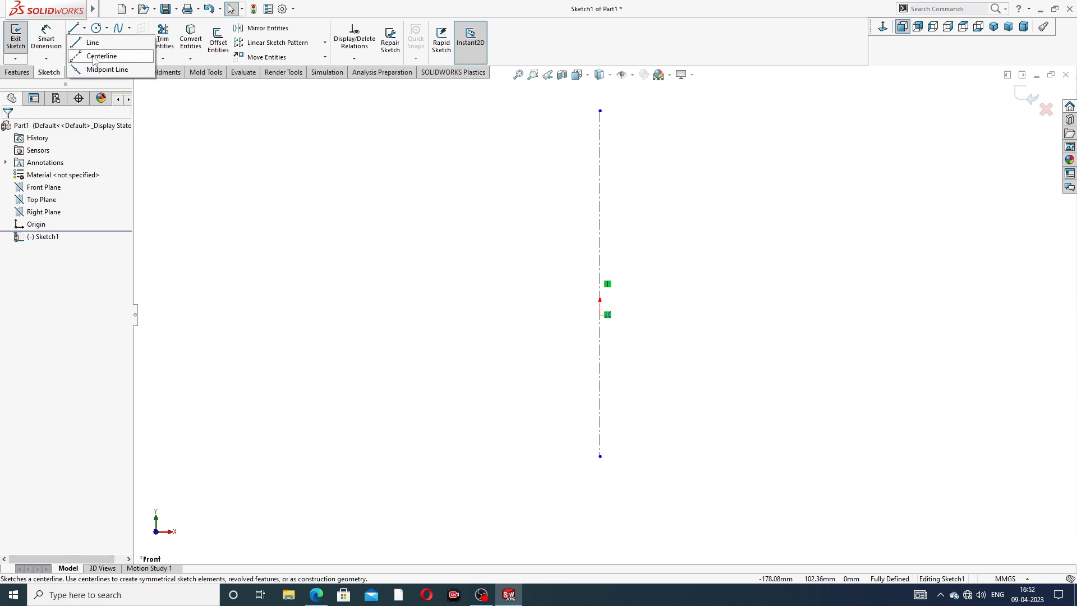
left_click(101, 53)
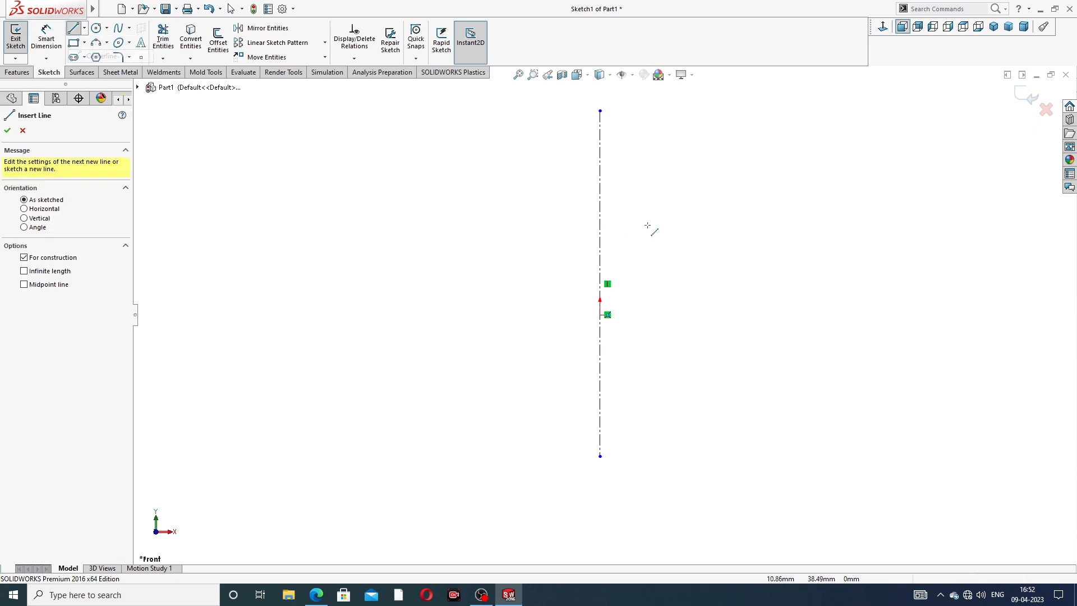
left_click(471, 203)
left_click(695, 398)
right_click(735, 295)
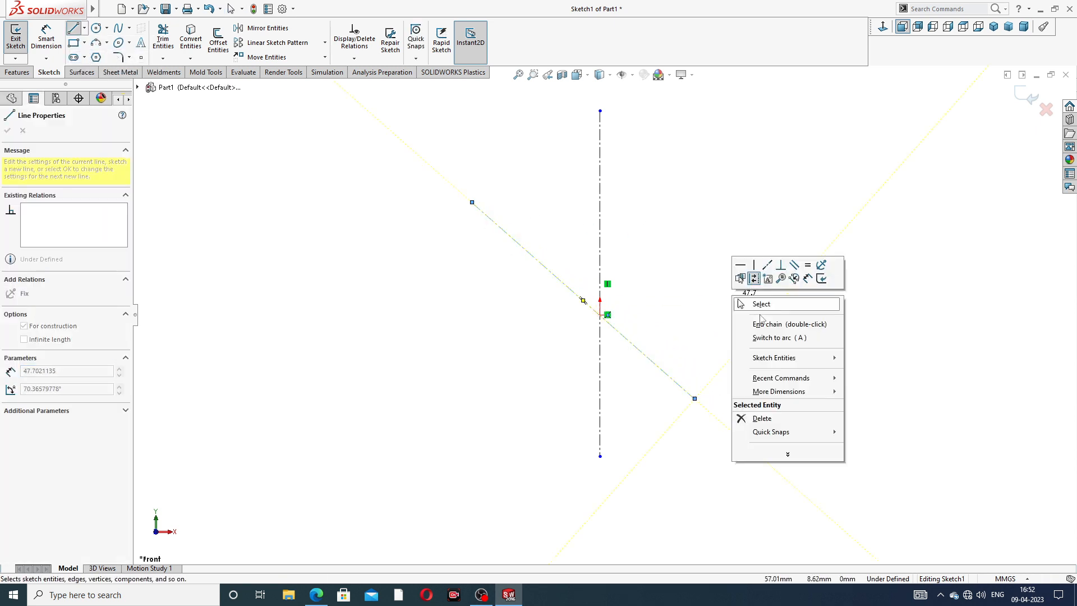
left_click(752, 303)
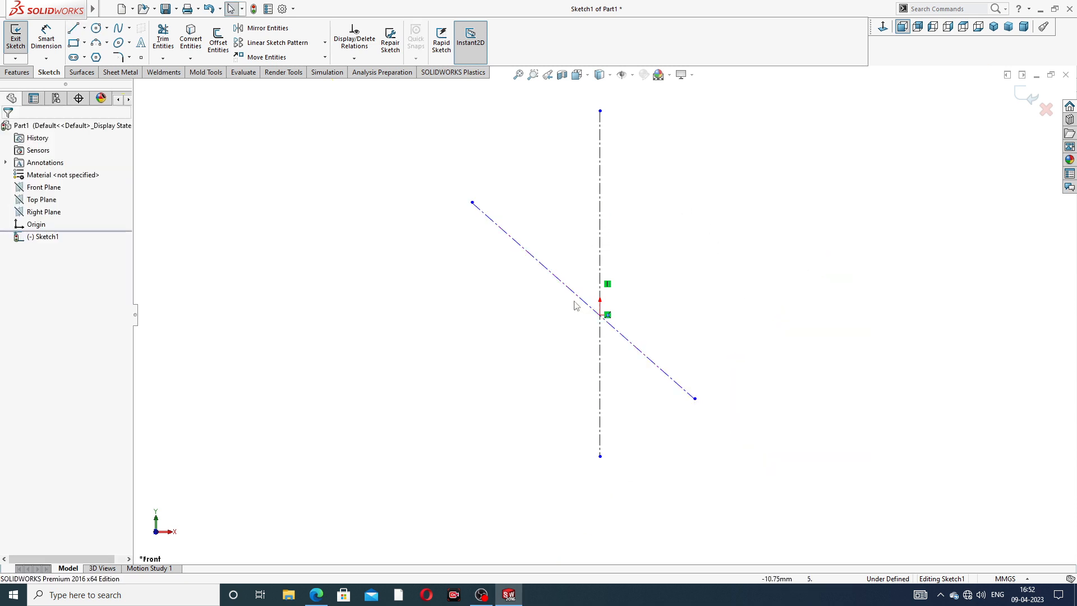
Make the slanted centerline coincident with the origin and add a midpoint relation between them.
left_click(564, 286)
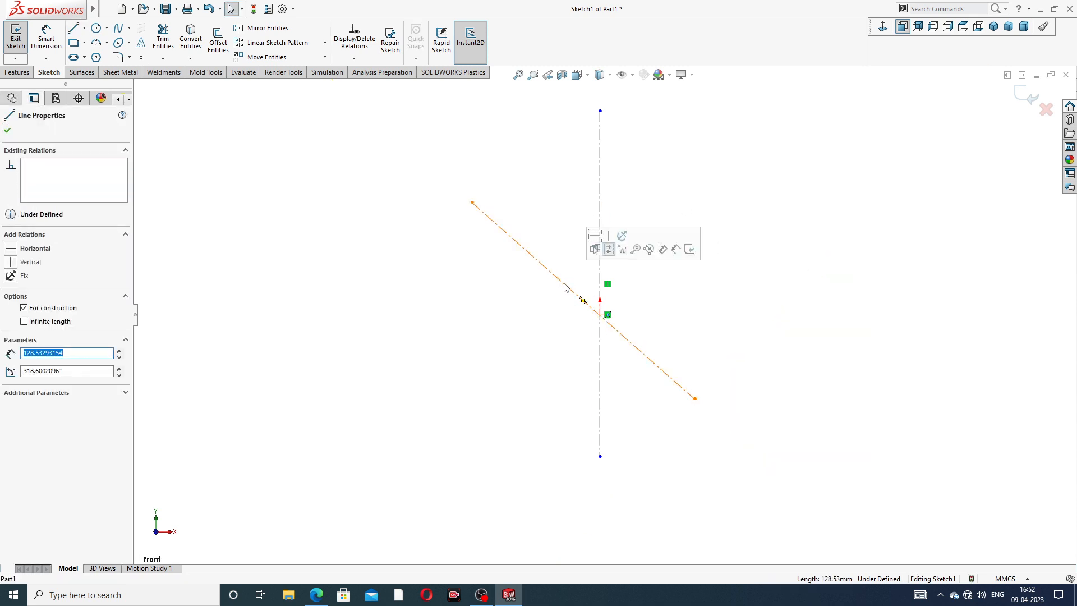
left_click(601, 315, "ctrl")
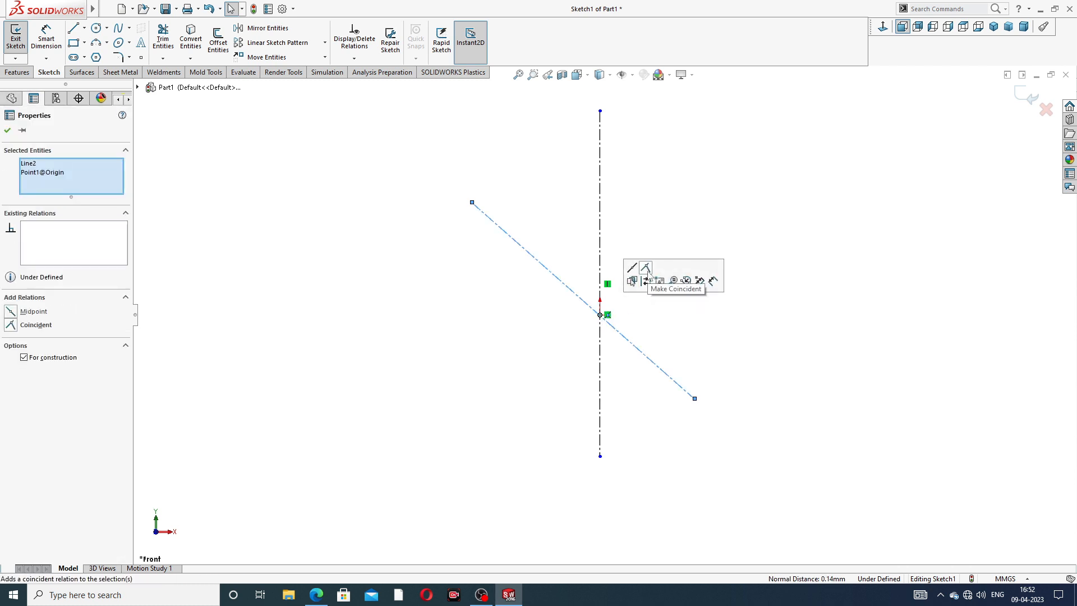
left_click(647, 268)
left_click(662, 223)
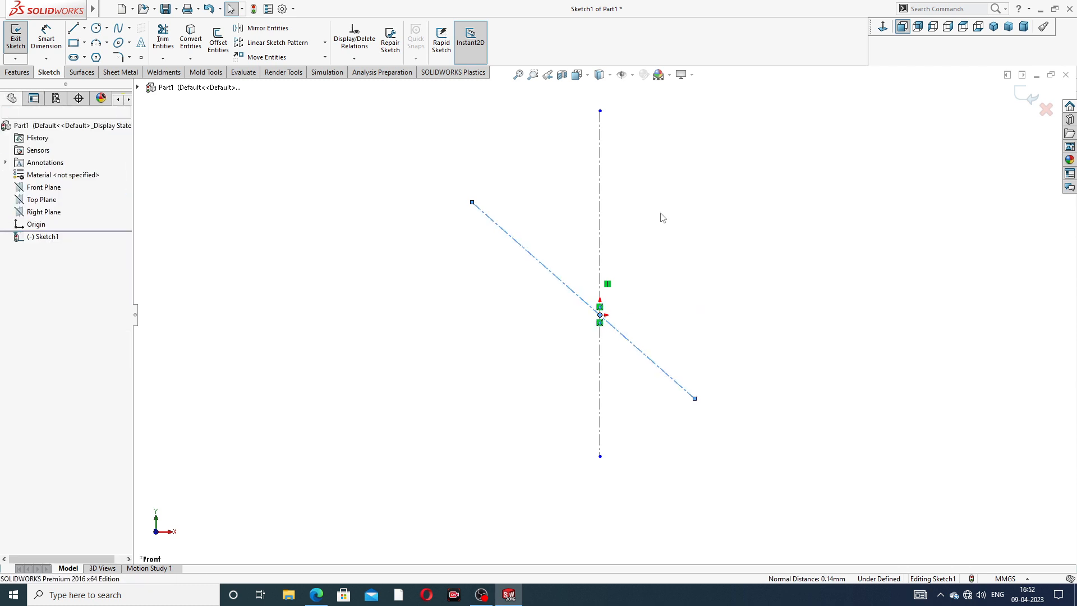
left_click(563, 287)
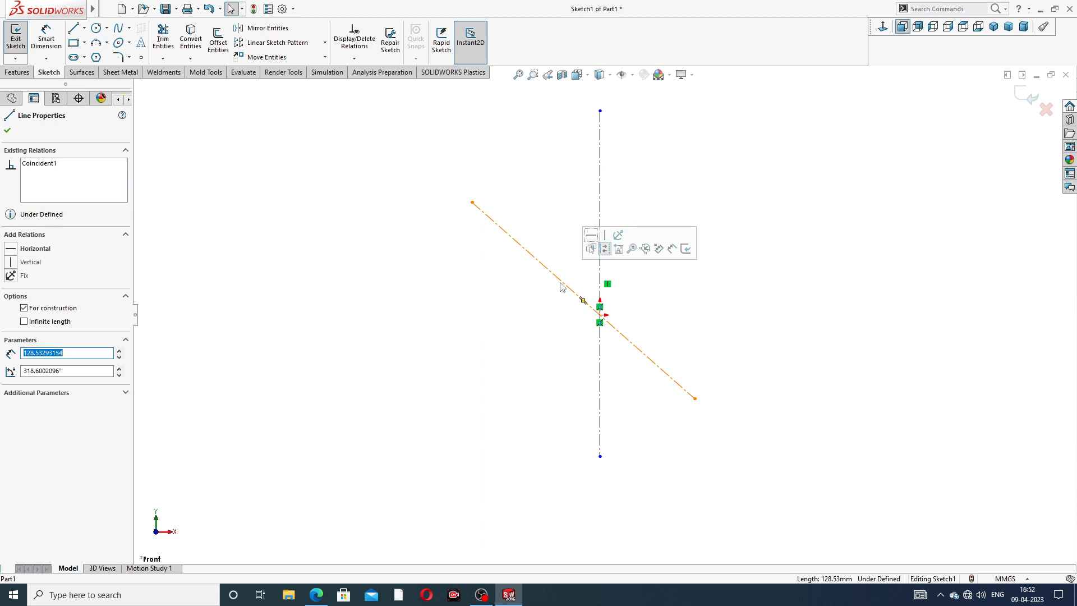
left_click(600, 314, "ctrl")
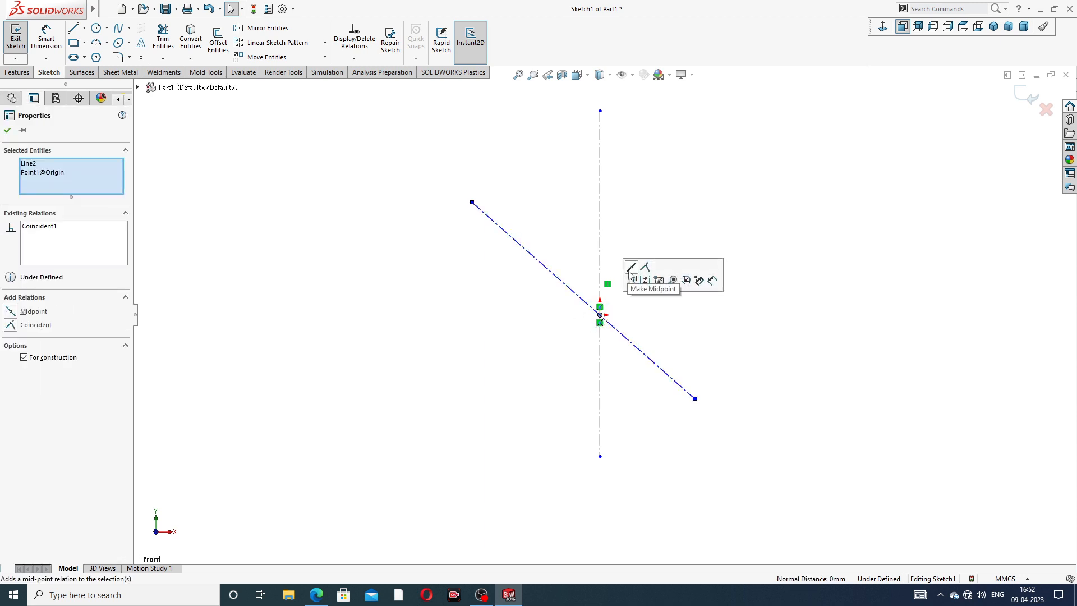
left_click(631, 268)
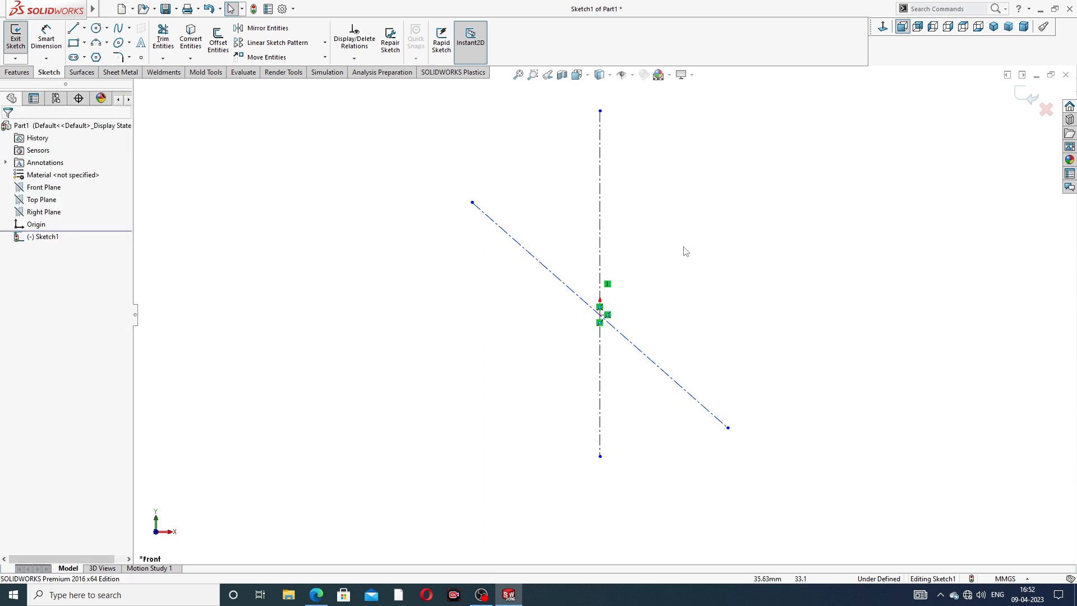
Move both endpoints of the slanted centerline to adjust its length and slope about the origin.
left_click_drag(472, 202, 452, 186)
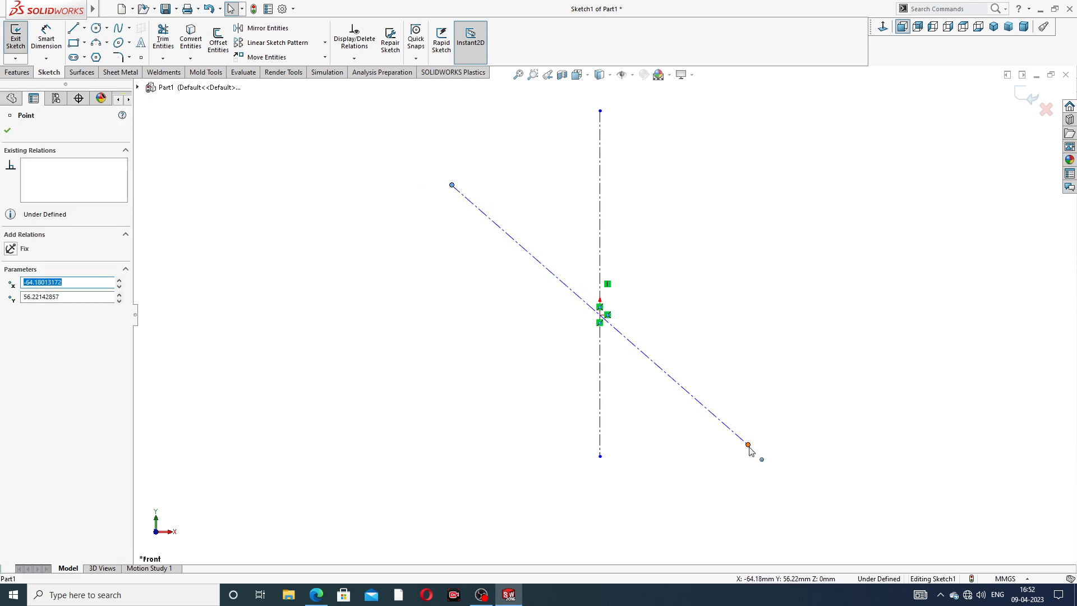
left_click_drag(749, 446, 720, 426)
left_click(239, 111)
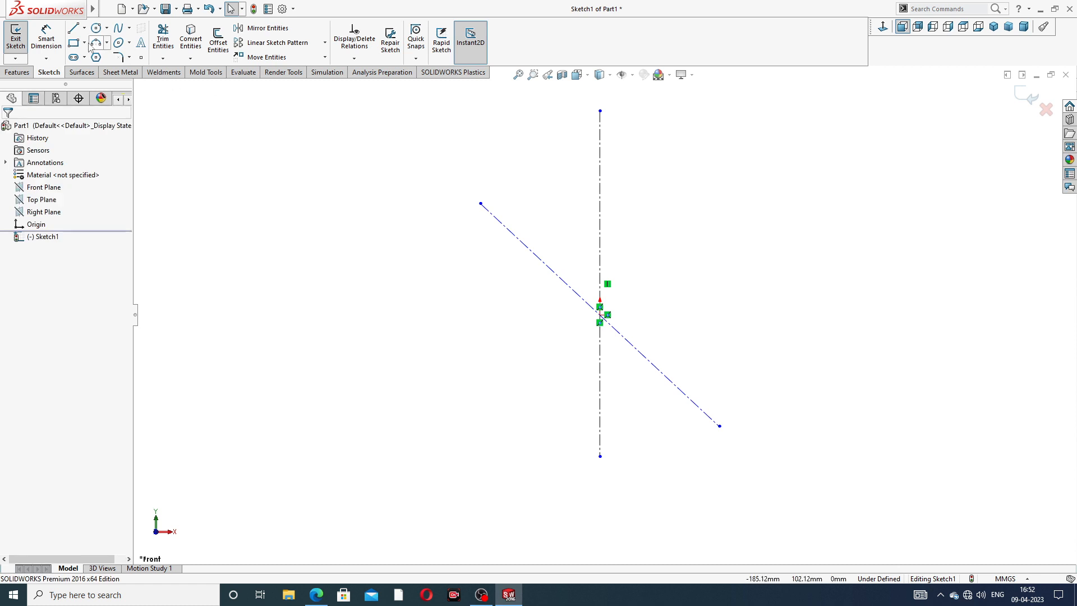
Dimension the angle between the slanted and vertical centerlines as 38°.
left_click(46, 40)
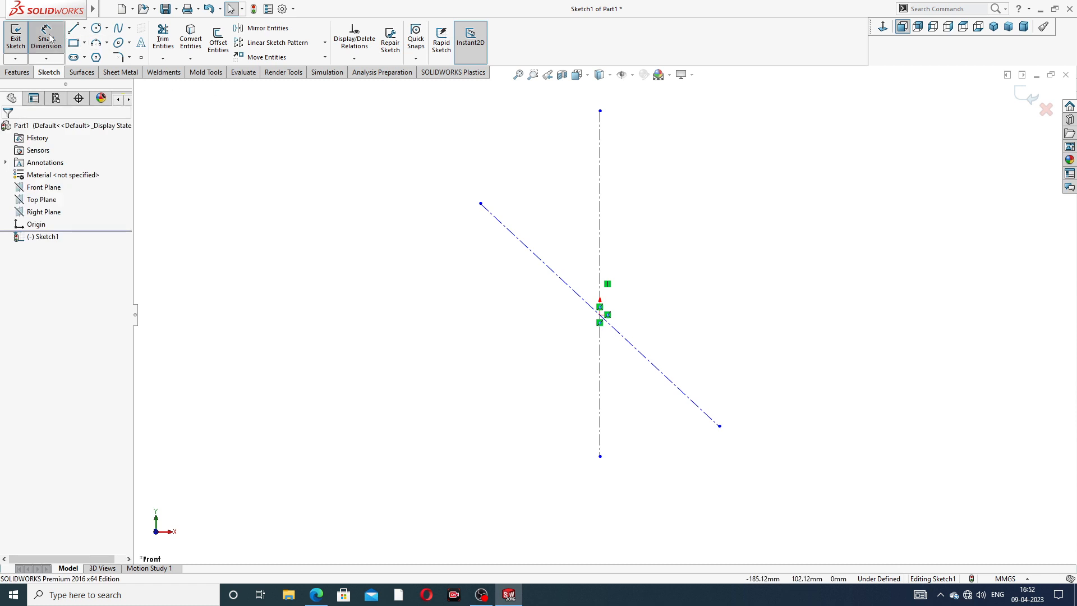
left_click(560, 277)
left_click(599, 242)
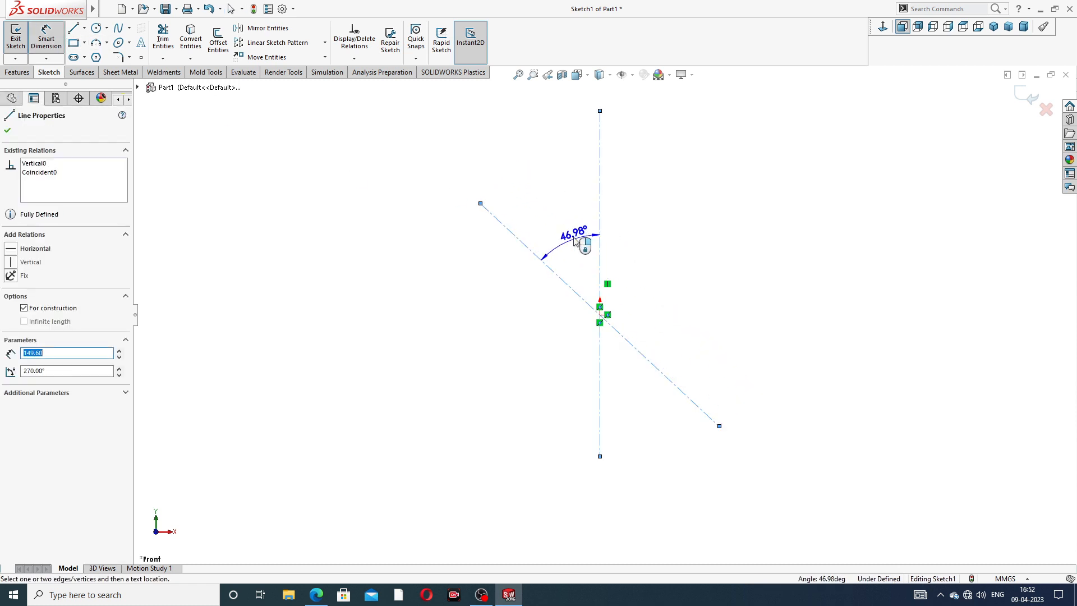
left_click(575, 241)
type("38")
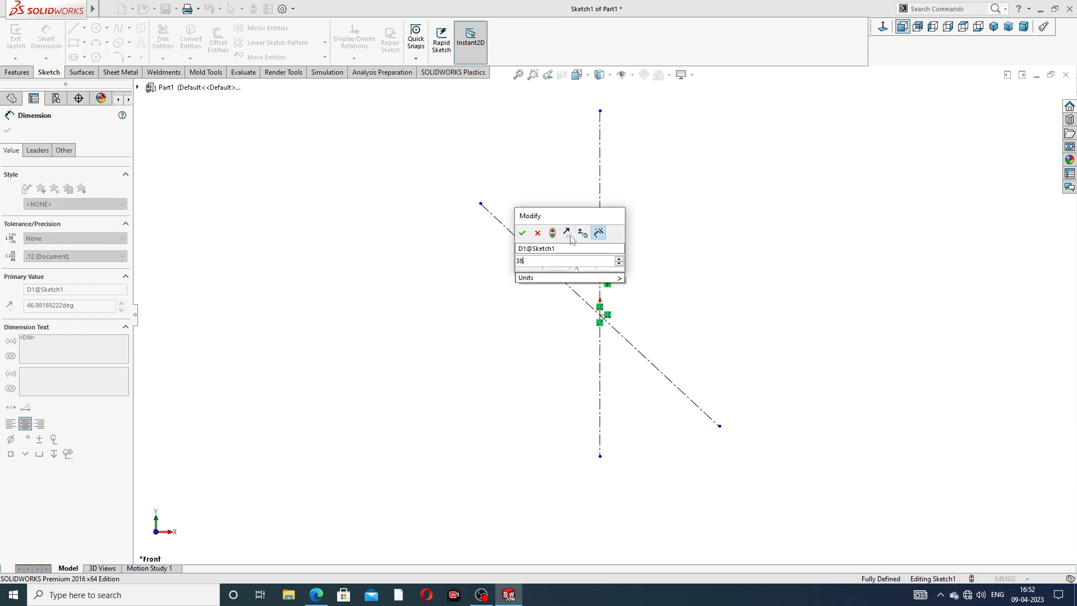
key("Return")
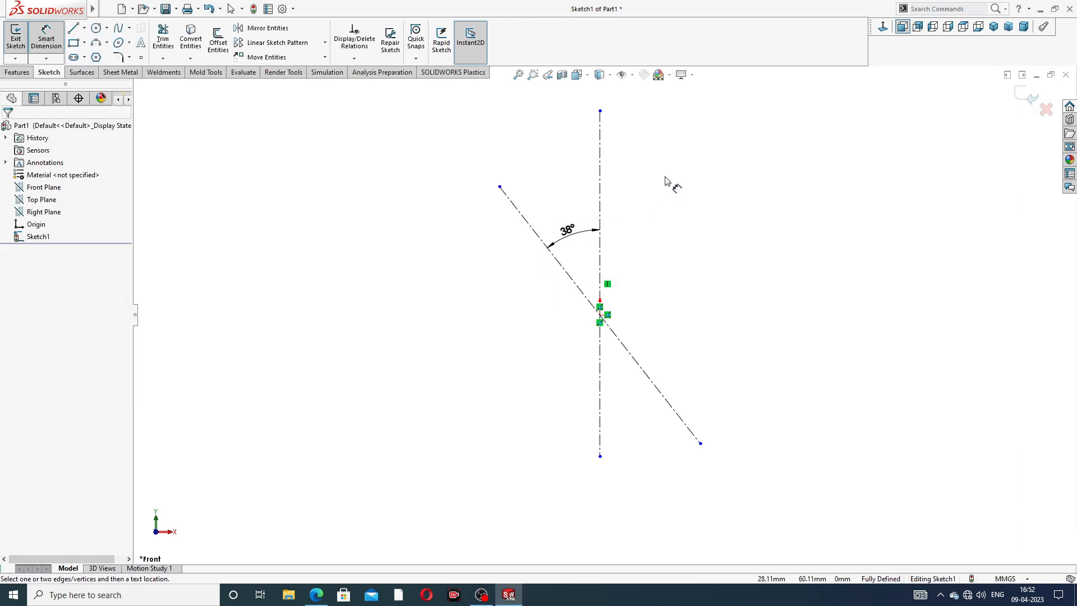
right_click(669, 188)
left_click(696, 167)
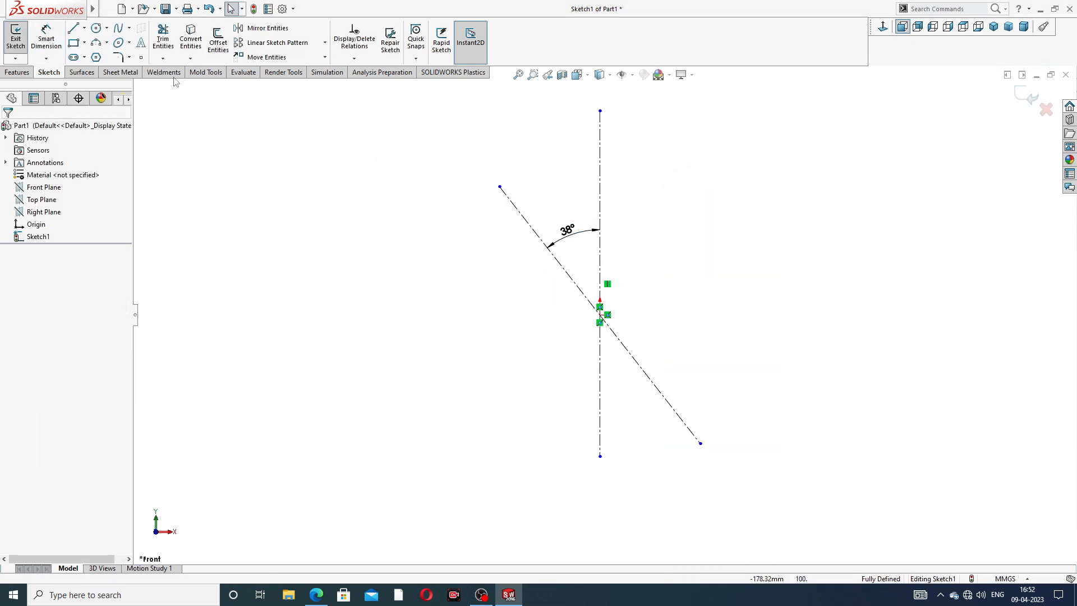
Sketch a circle of about 31 mm radius at the origin and a smaller circle on each end of the slanted centerline.
left_click(97, 28)
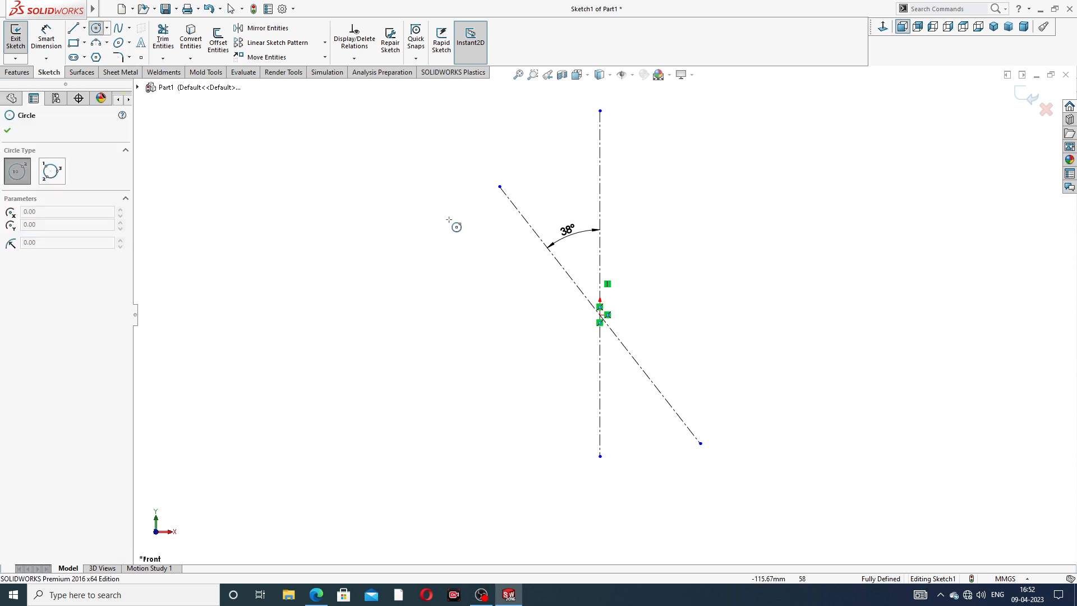
left_click(599, 315)
left_click(643, 256)
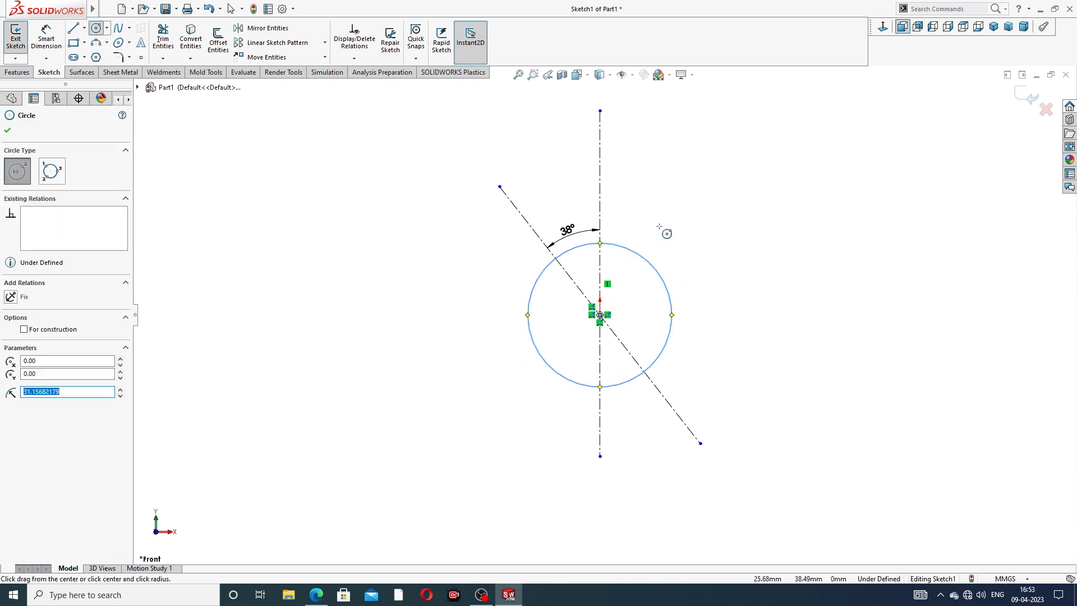
left_click(499, 187)
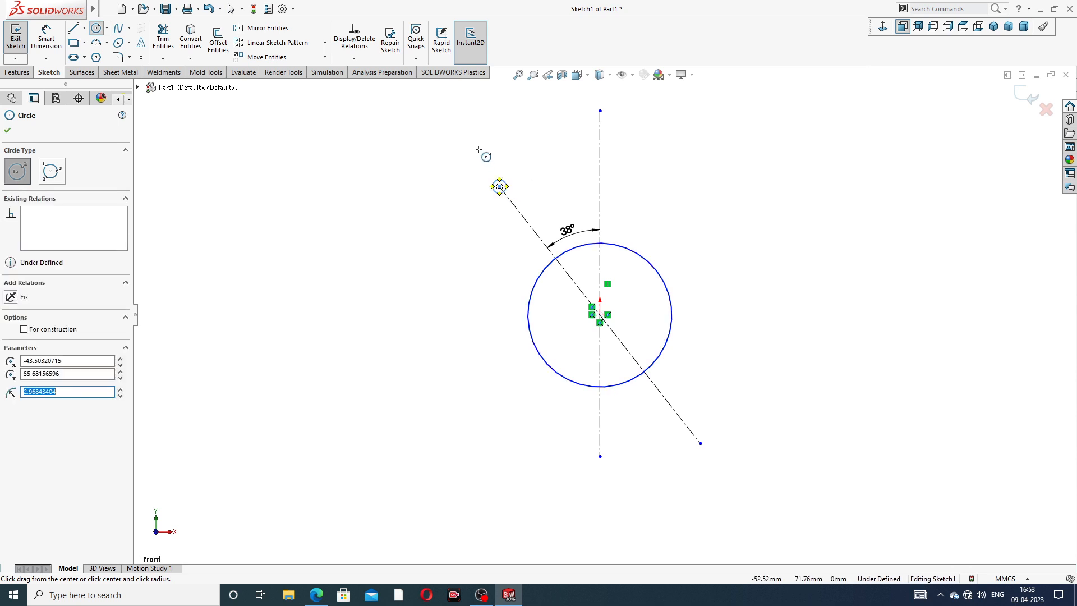
left_click(700, 444)
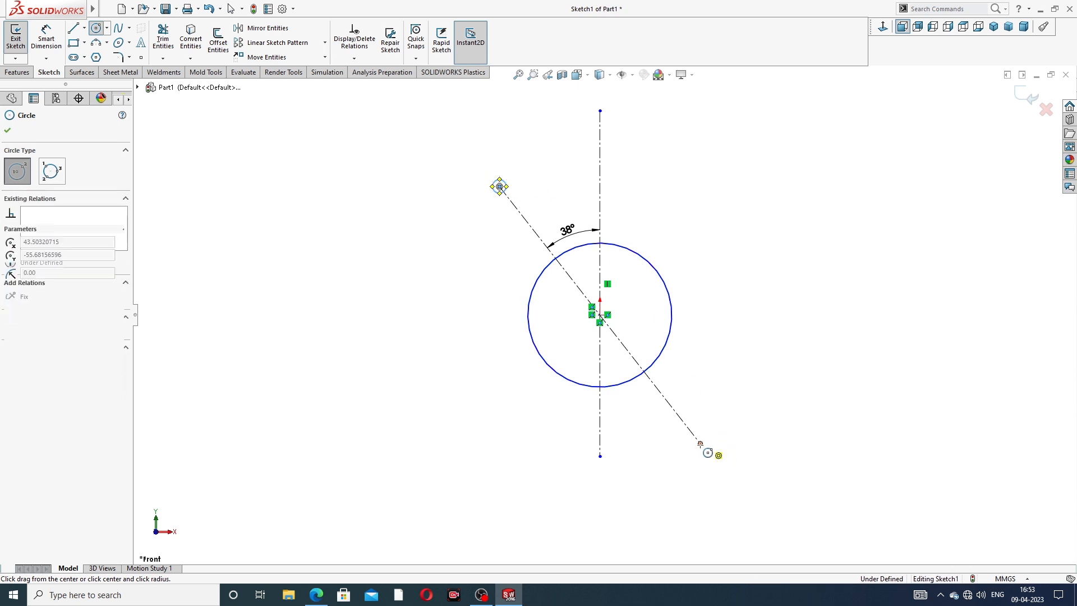
left_click(717, 426)
right_click(715, 313)
left_click(744, 320)
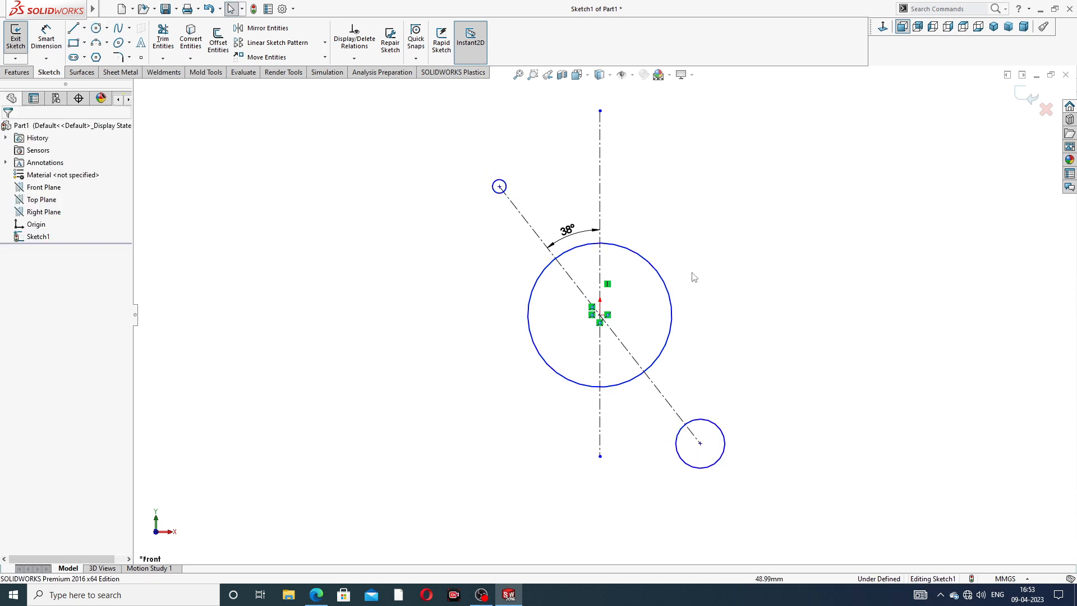
Enlarge the upper-left circle to about 10.5 mm radius and make it equal to the lower-right circle.
left_click_drag(507, 185, 515, 169)
left_click(706, 184)
left_click(523, 187)
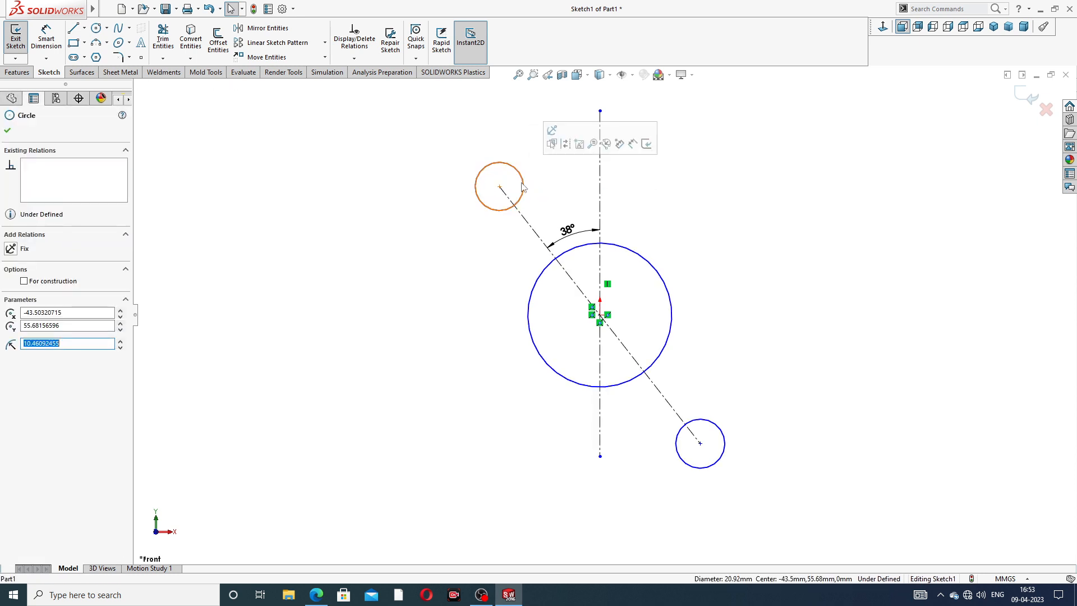
left_click(714, 428, "ctrl")
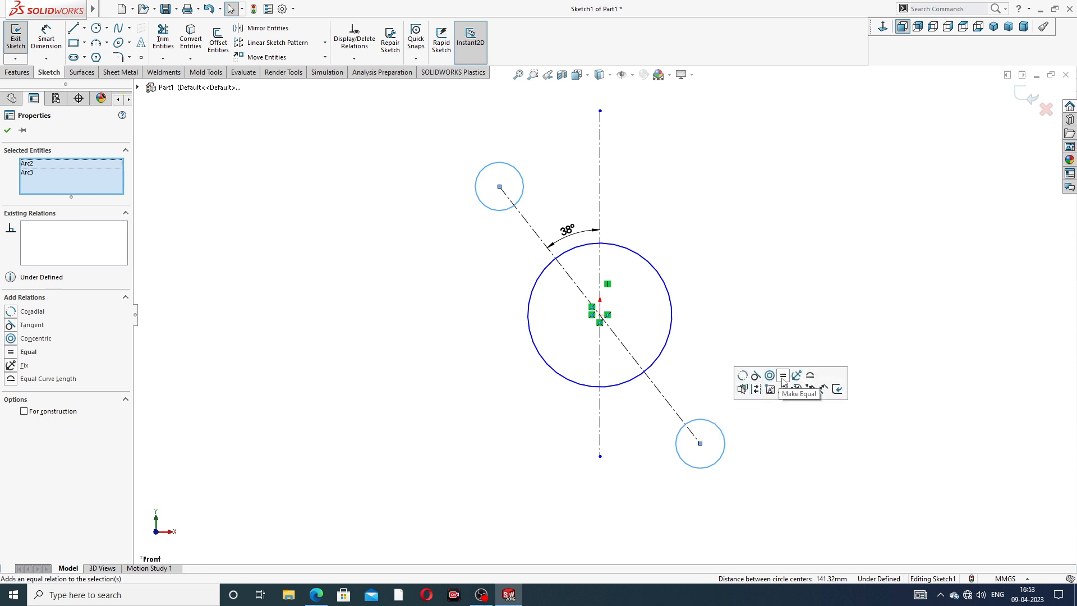
left_click(783, 379)
left_click(745, 177)
Sketch a line about 73.7 mm long, tangent to the upper-left circle, ending on the upper right of the large circle.
scroll(752, 188, "up", 3)
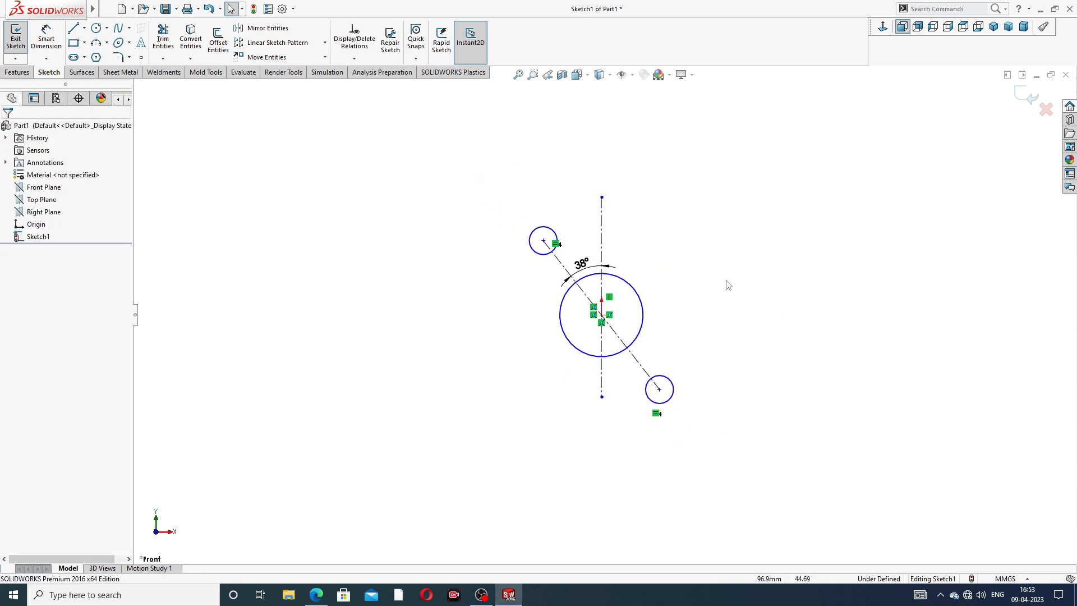
scroll(716, 331, "down", 3)
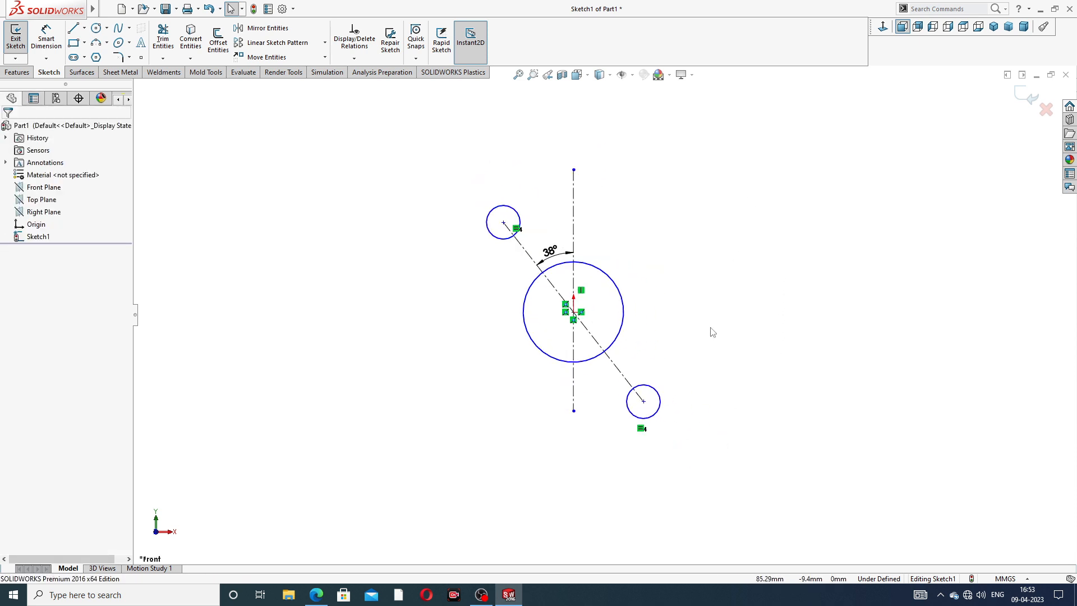
left_click(75, 29)
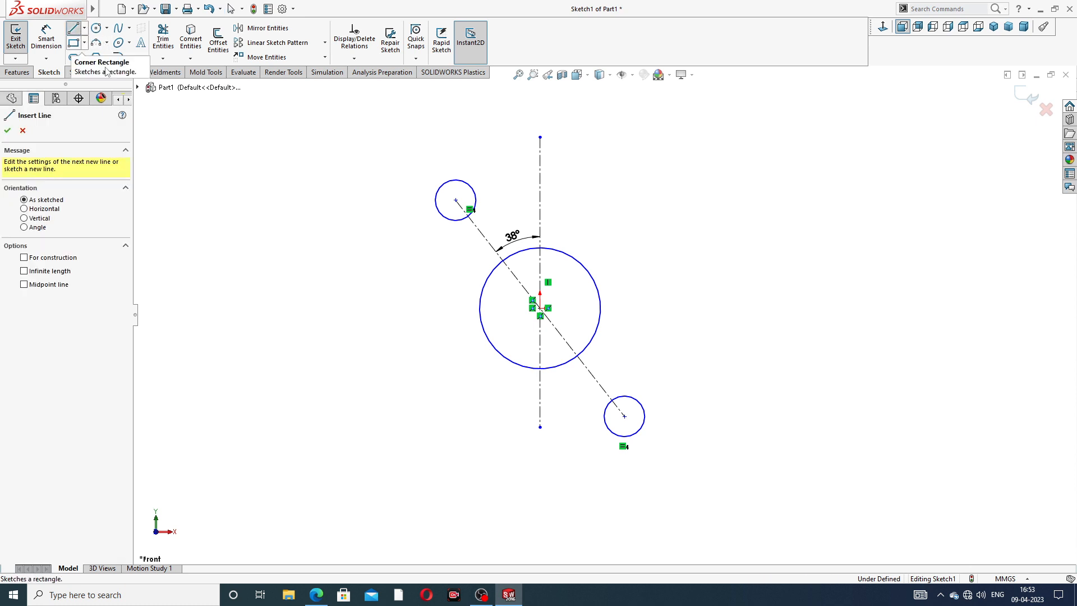
left_click(468, 184)
left_click(584, 266)
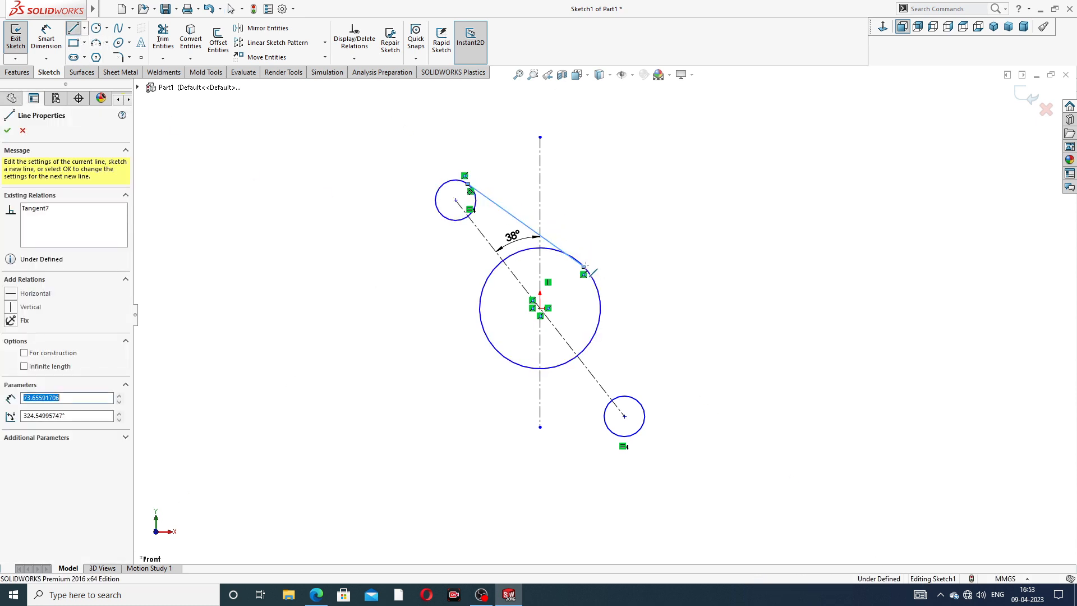
right_click(621, 215)
left_click(648, 223)
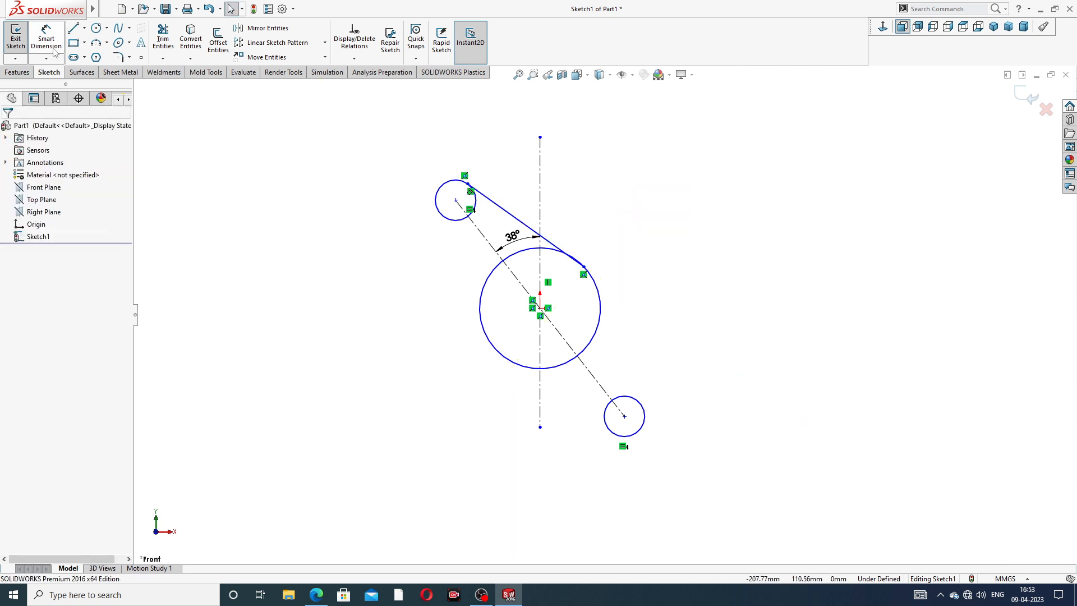
Sketch a line about 66.3 mm long from the lower left of the upper-left circle to the lower left of the large circle.
left_click(72, 29)
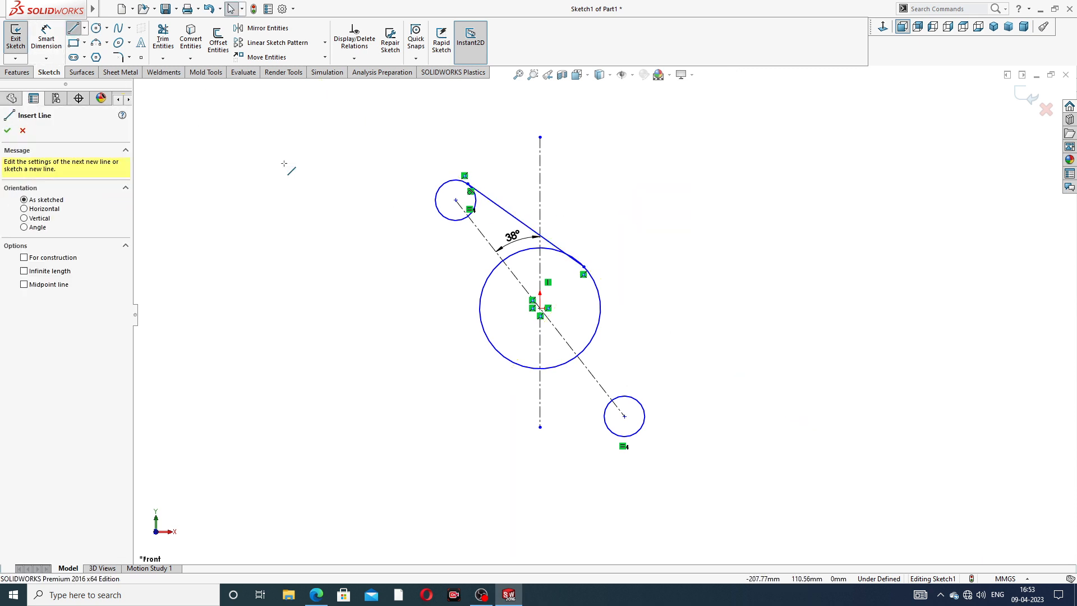
left_click(442, 214)
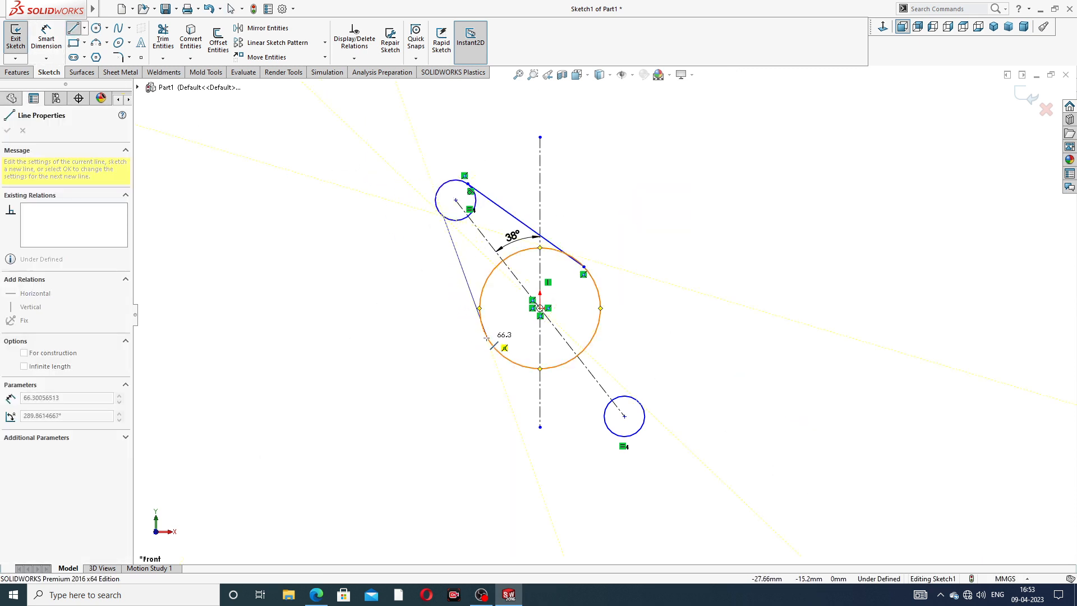
left_click(487, 338)
right_click(412, 307)
left_click(436, 314)
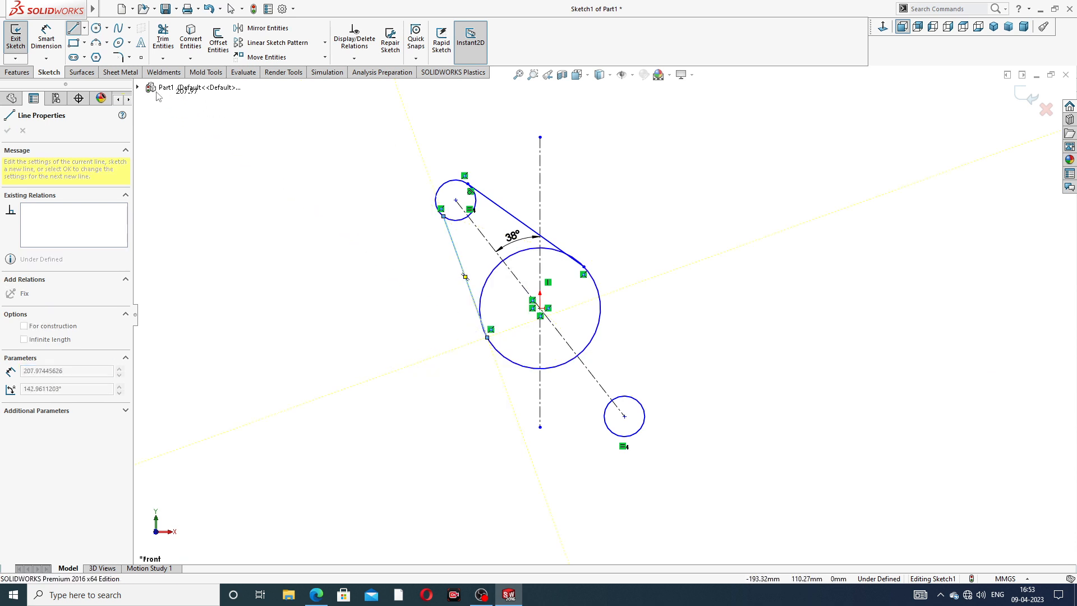
right_click(225, 161)
left_click(250, 169)
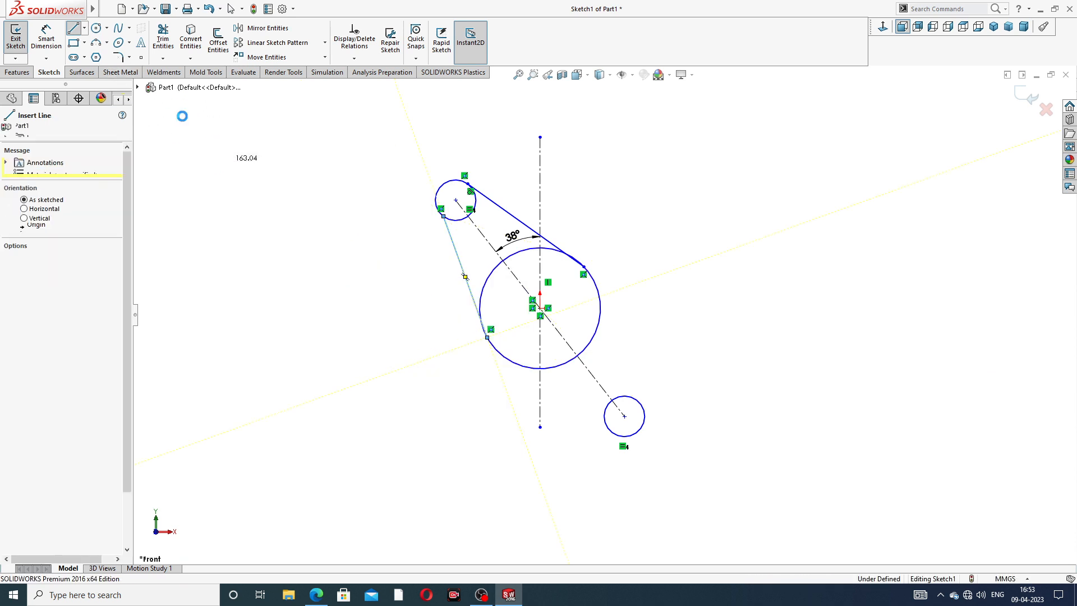
Sketch a line tangent from the right side of the large circle to the right side of the lower-right circle.
left_click(72, 29)
left_click(595, 283)
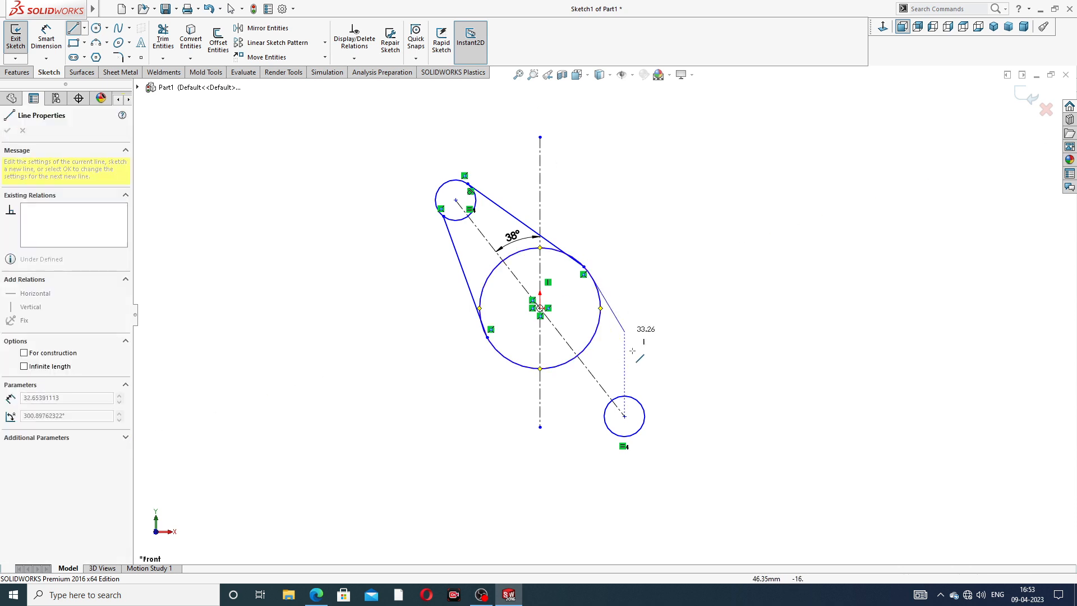
left_click(643, 408)
right_click(668, 340)
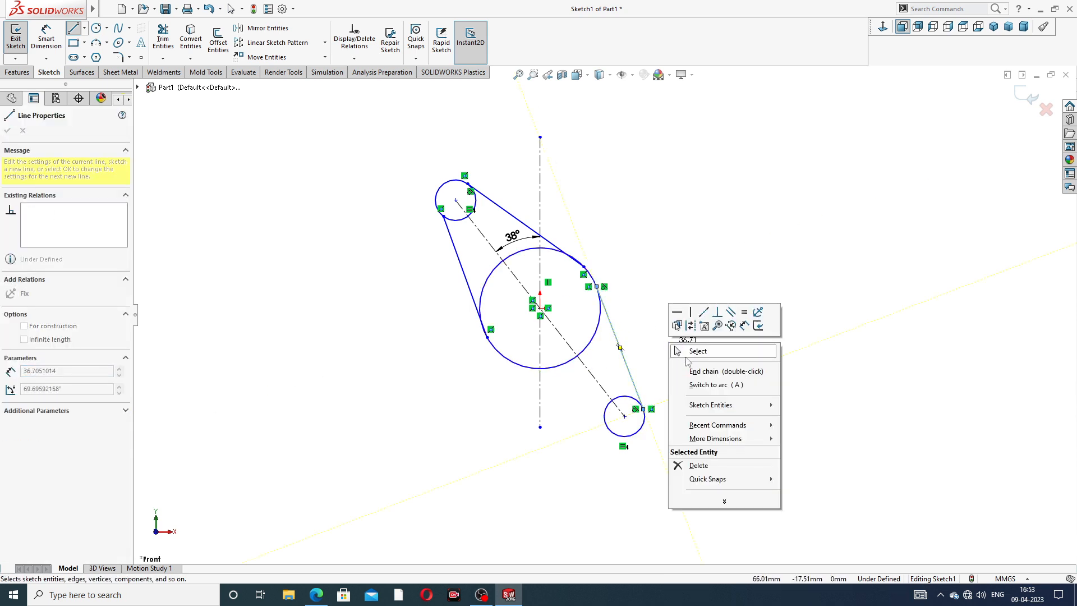
left_click(688, 352)
Sketch a tangent line from the lower left of the large circle to the lower left of the lower-right circle.
left_click(73, 28)
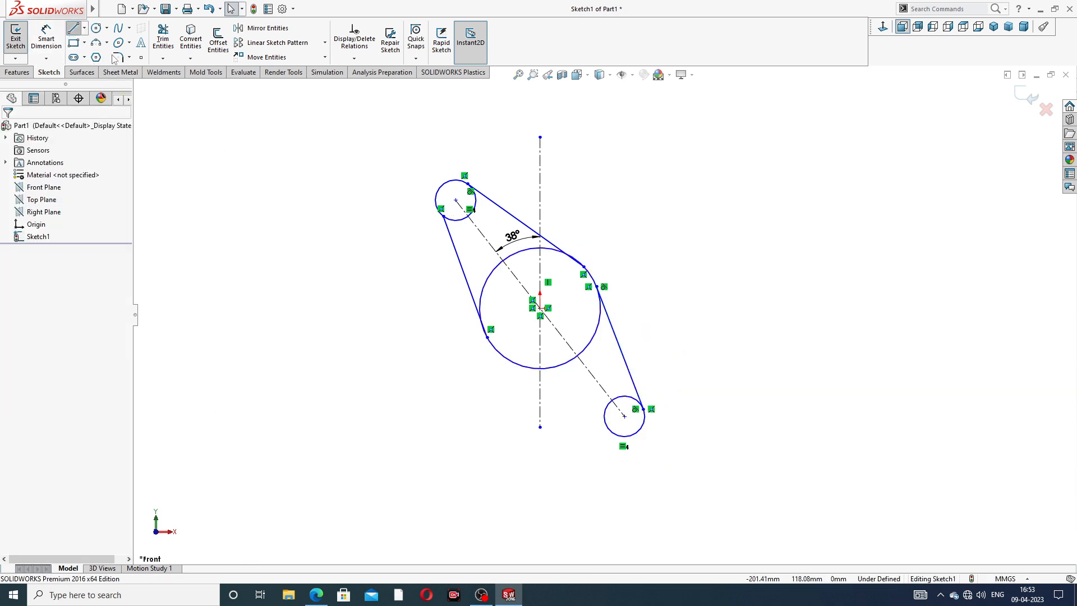
left_click(497, 352)
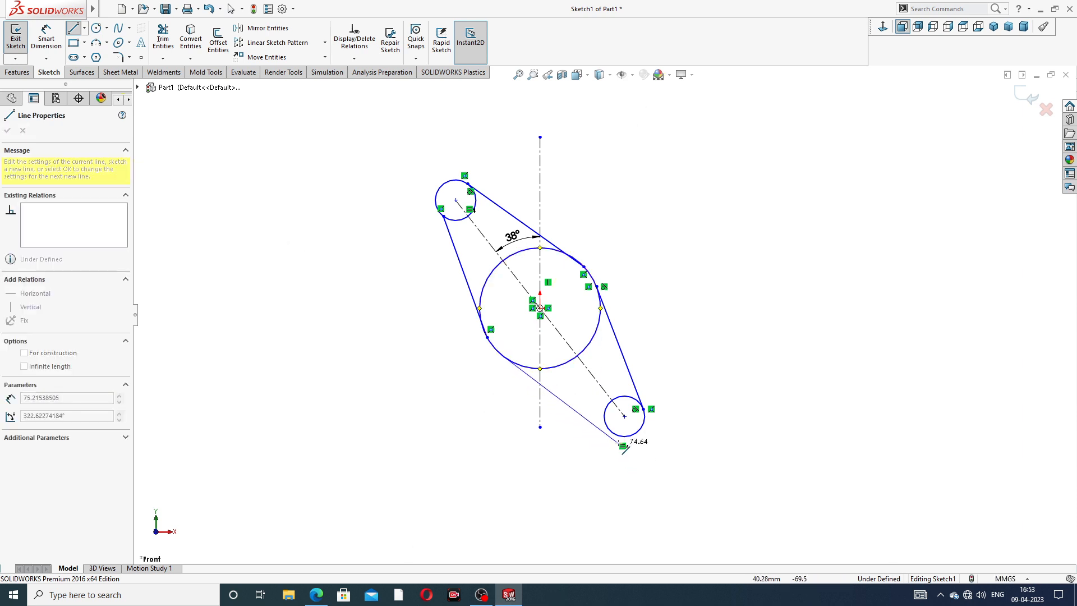
left_click(614, 433)
right_click(710, 312)
left_click(732, 317)
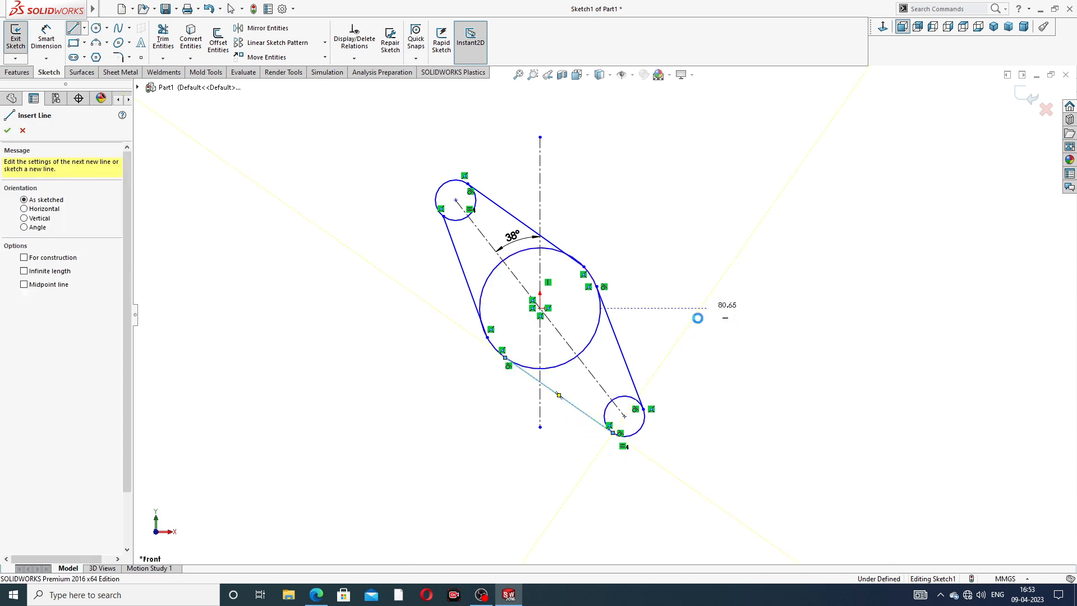
Add a tangent relation between the large circle and the upper-right line coming from the upper-left circle.
scroll(584, 252, "down", 2)
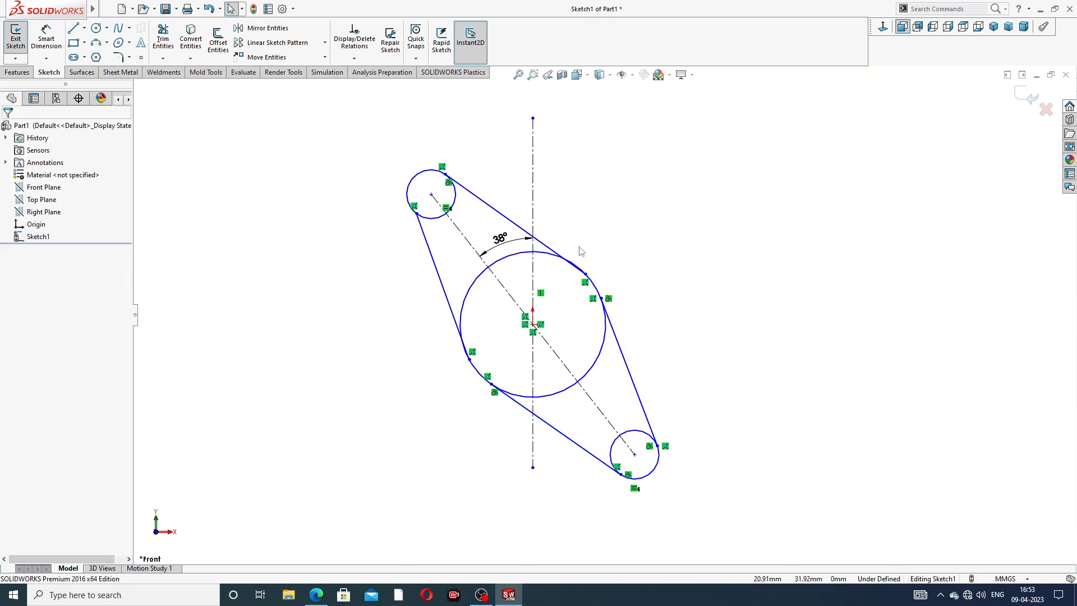
scroll(581, 271, "down", 2)
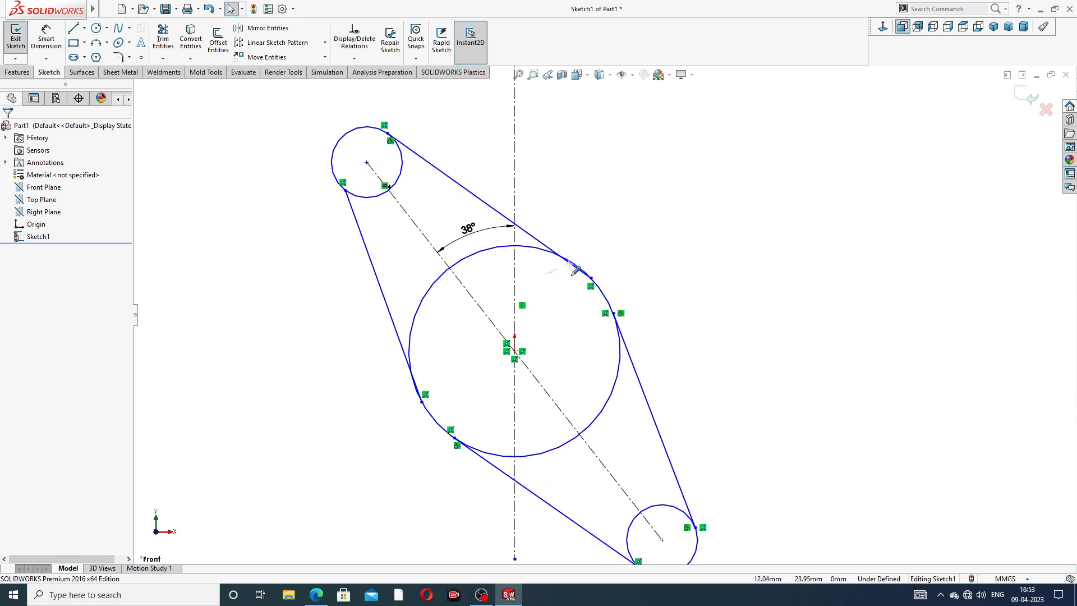
left_click_drag(569, 264, 603, 231)
left_click(616, 155)
left_click_drag(568, 281, 617, 216)
left_click(606, 227)
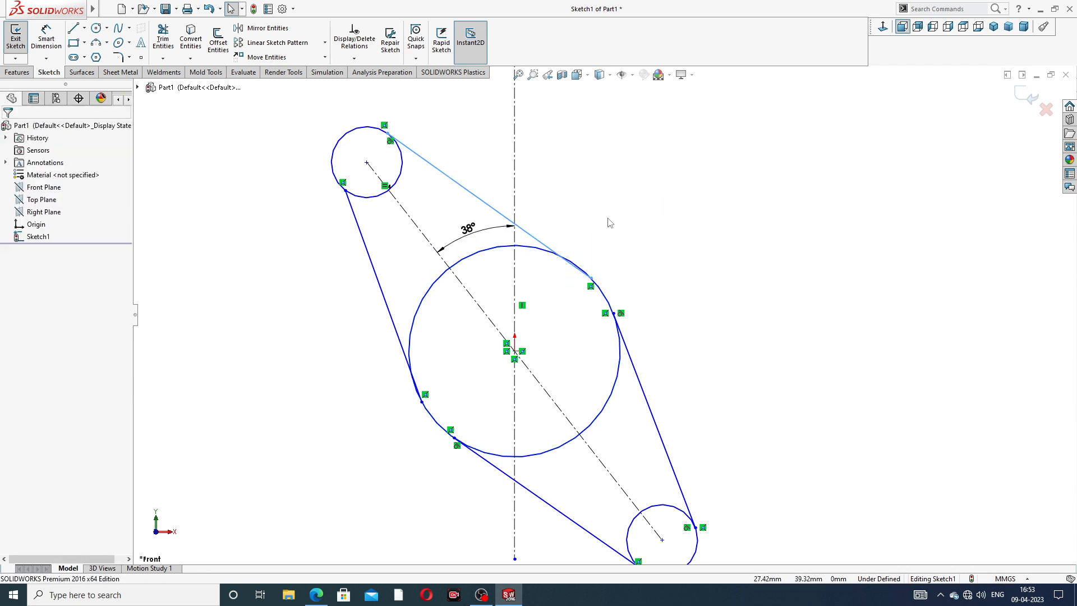
left_click(542, 249)
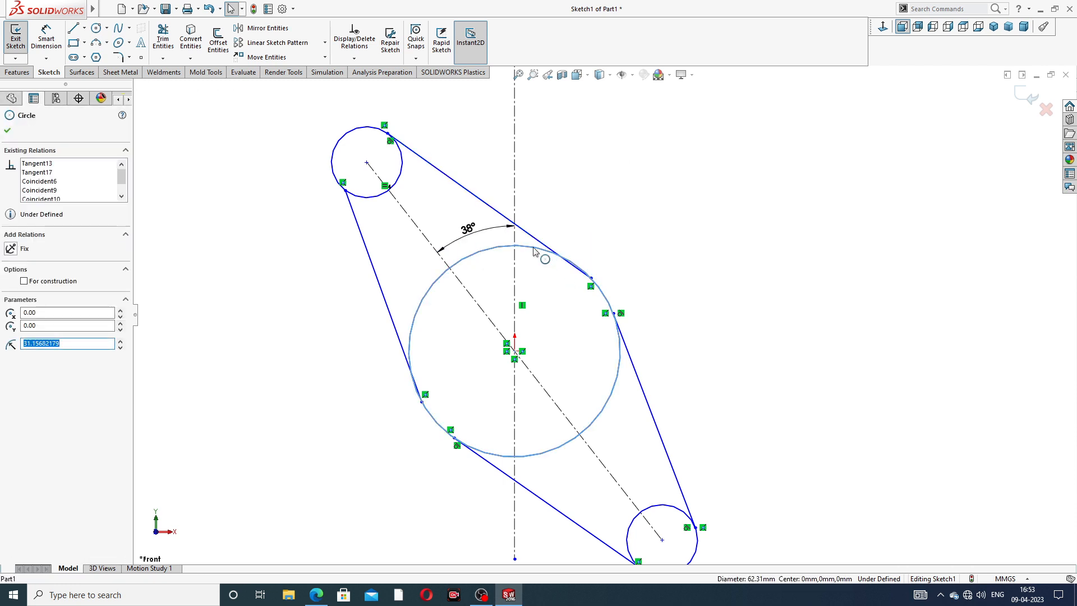
left_click(543, 244, "ctrl")
left_click(571, 208)
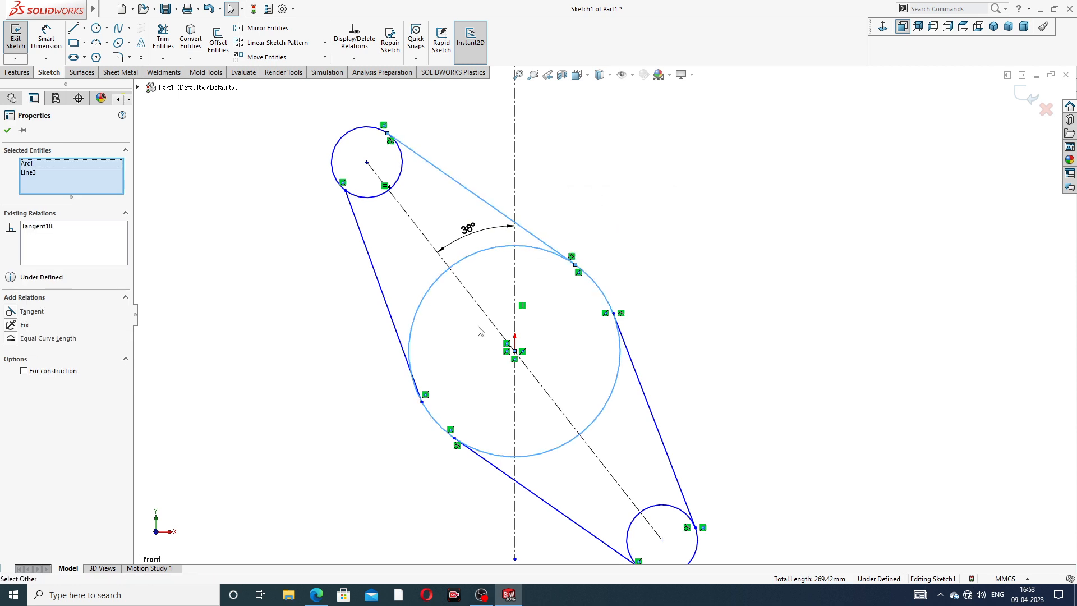
Add a tangent relation between the large circle and the left line coming from the upper-left circle.
left_click(340, 373)
left_click(403, 351)
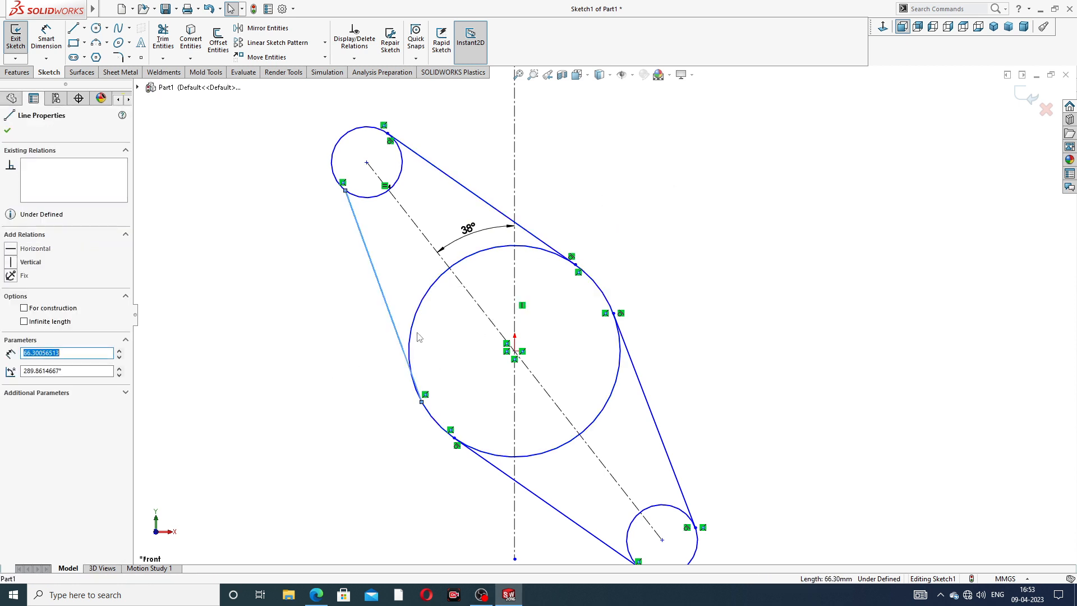
left_click(414, 331, "ctrl")
left_click(443, 292)
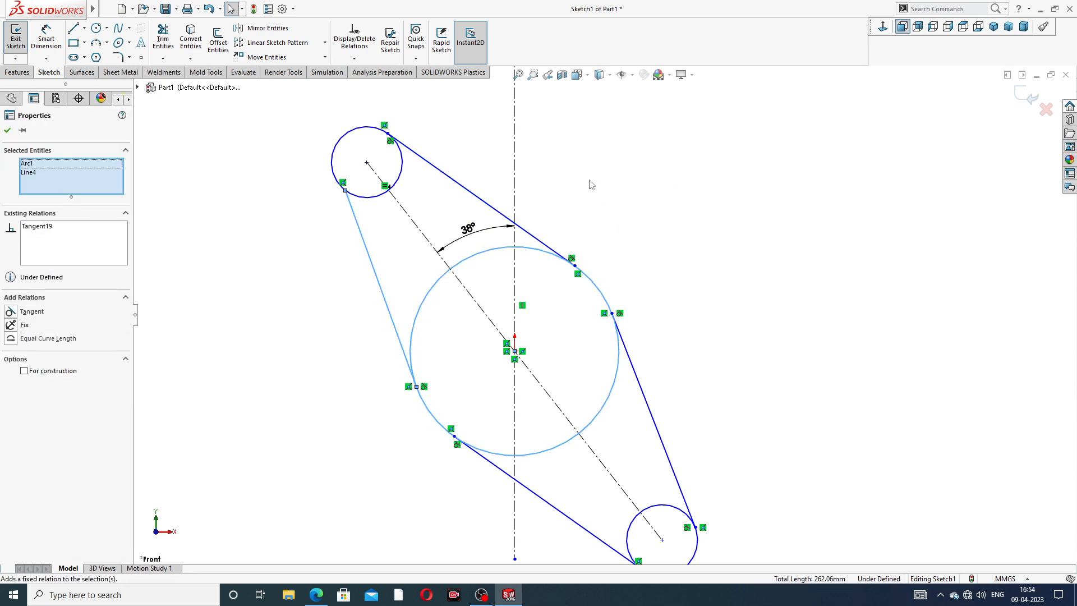
left_click(594, 184)
Add a tangent relation between the upper-left circle and the left connecting line.
left_click(354, 216)
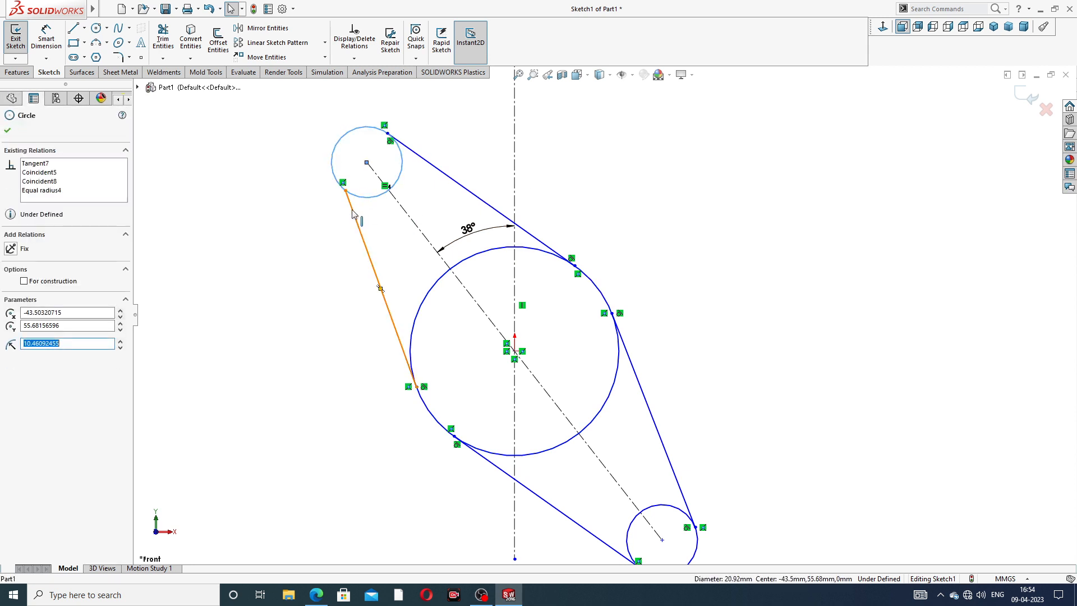
left_click(372, 197, "ctrl")
left_click(382, 163)
left_click(667, 207)
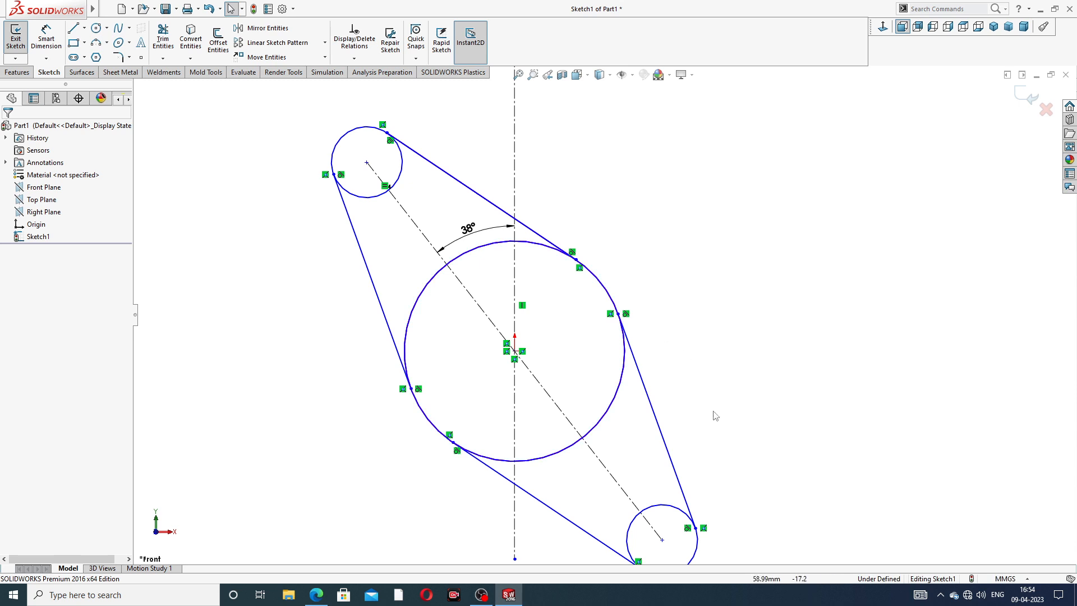
Dimension the large circle's diameter as 104 mm, consulting the exhaust manifold PDF drawing in the browser.
key("f")
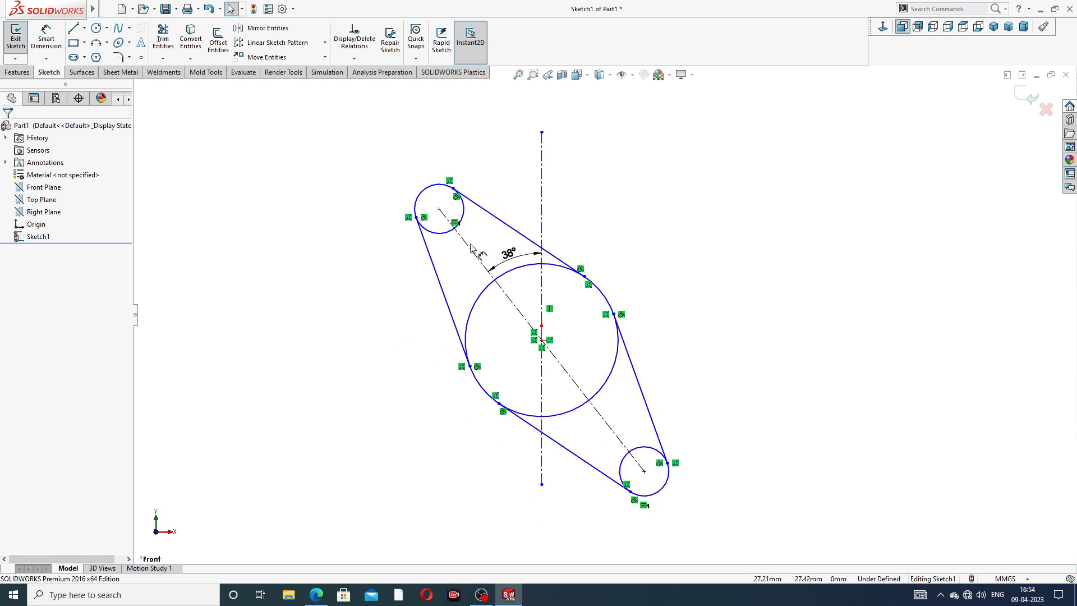
left_click(42, 38)
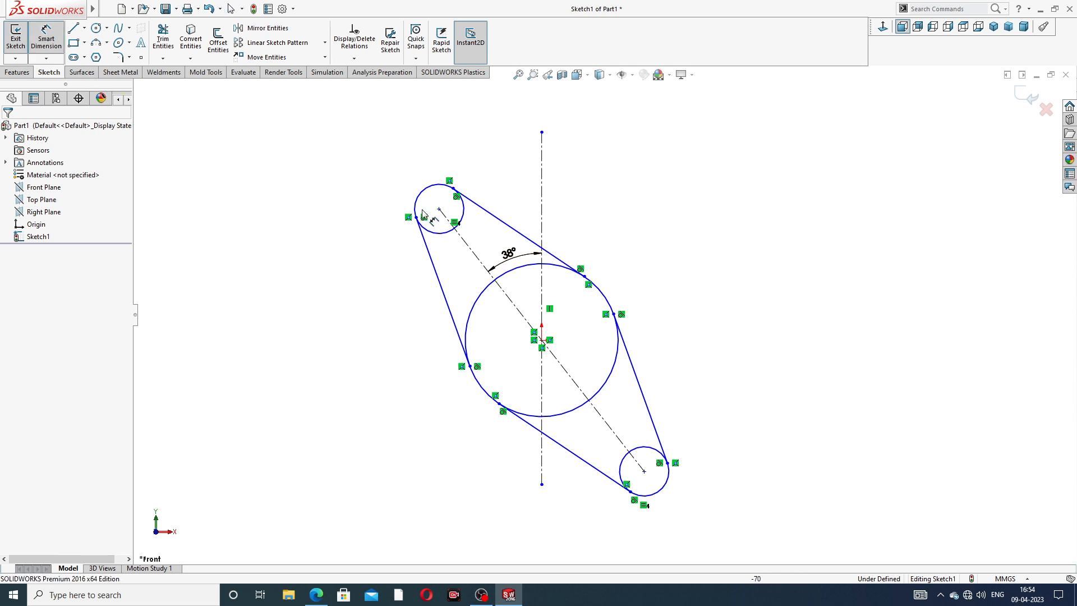
left_click(562, 272)
left_click(651, 244)
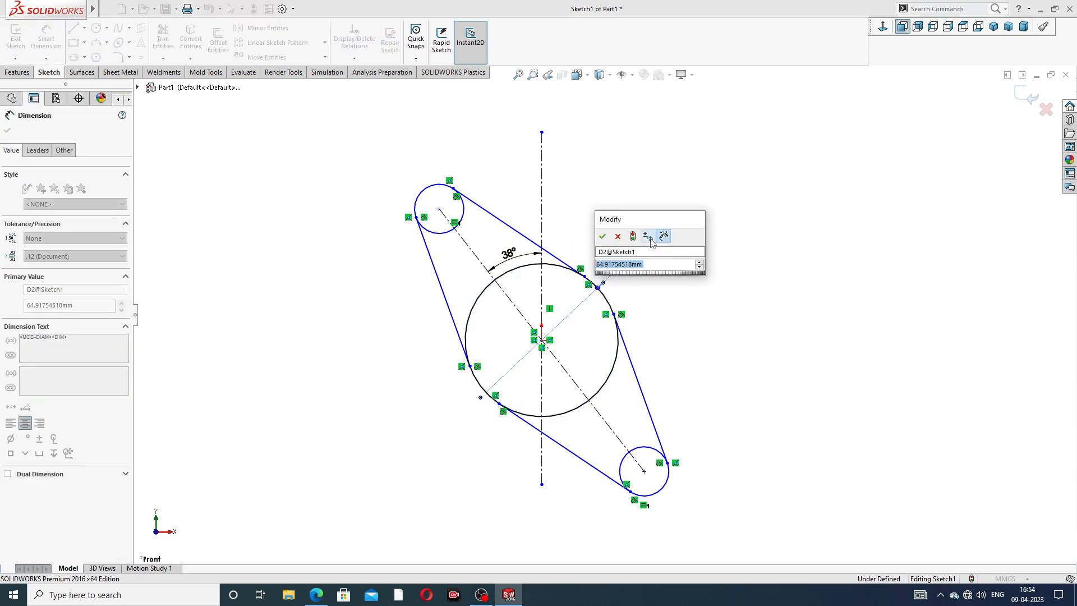
left_click(316, 595)
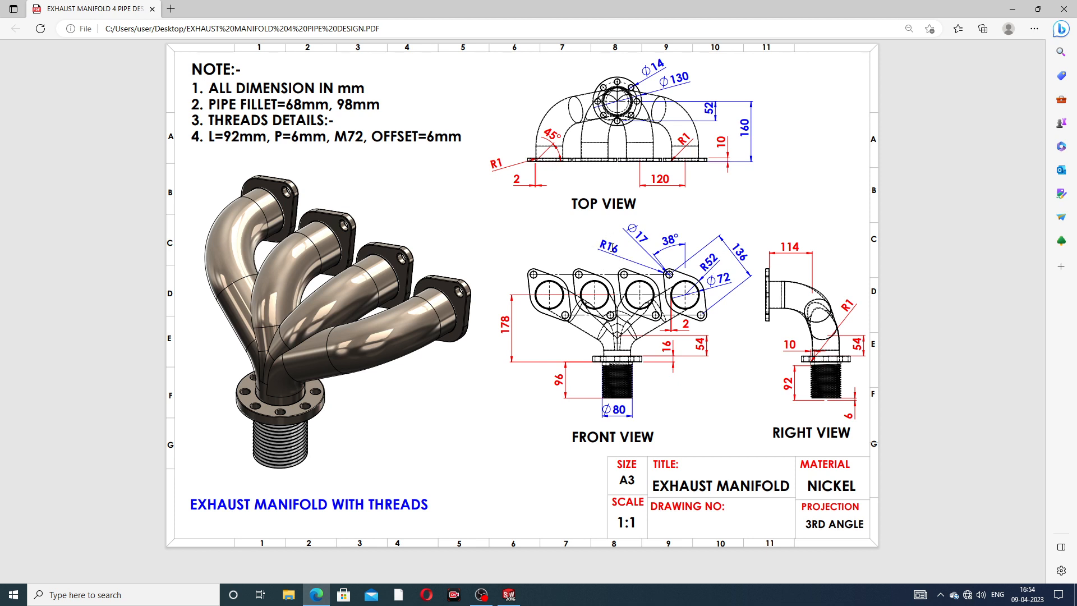
left_click(509, 595)
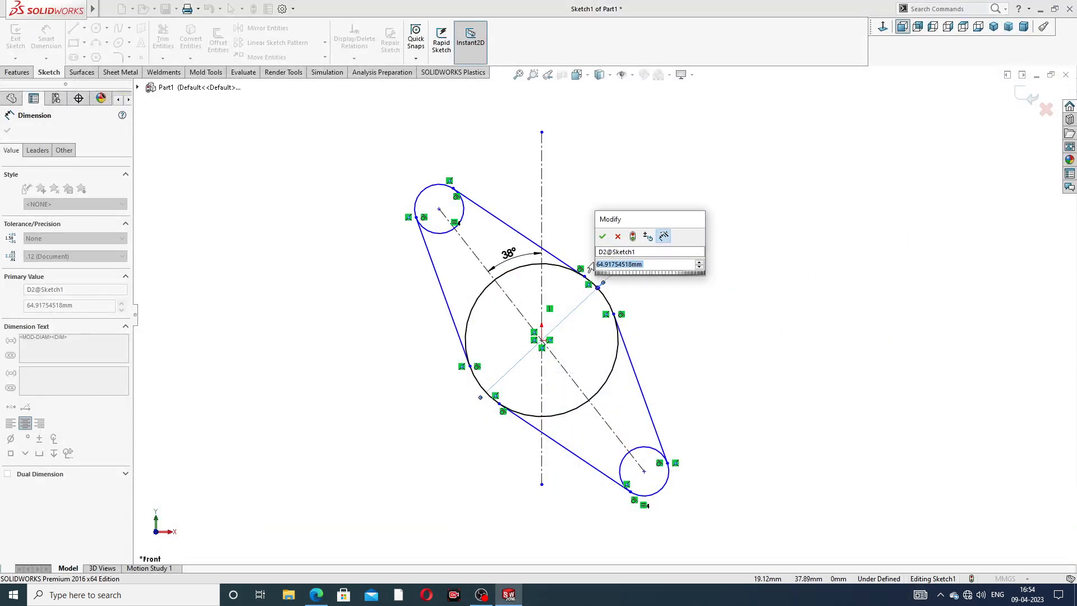
type("104")
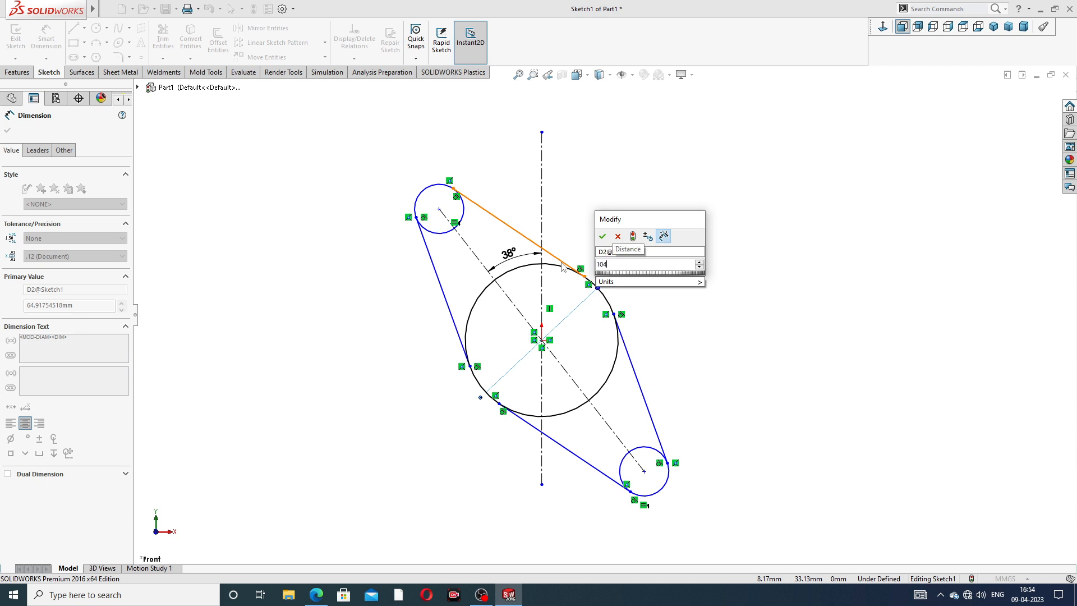
key("Return")
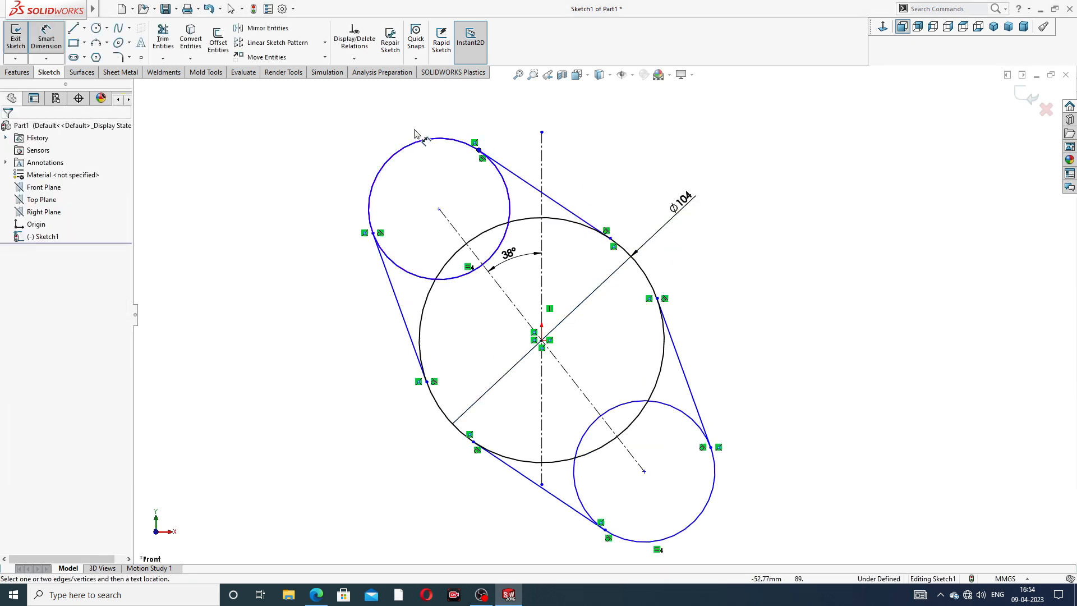
left_click(412, 144)
left_click(343, 141)
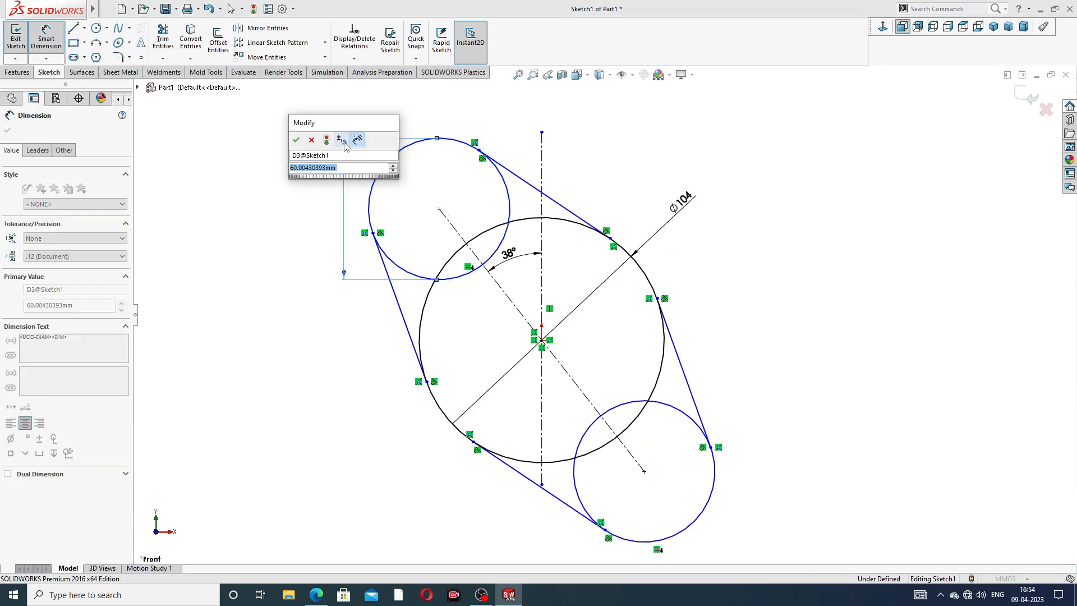
left_click(312, 141)
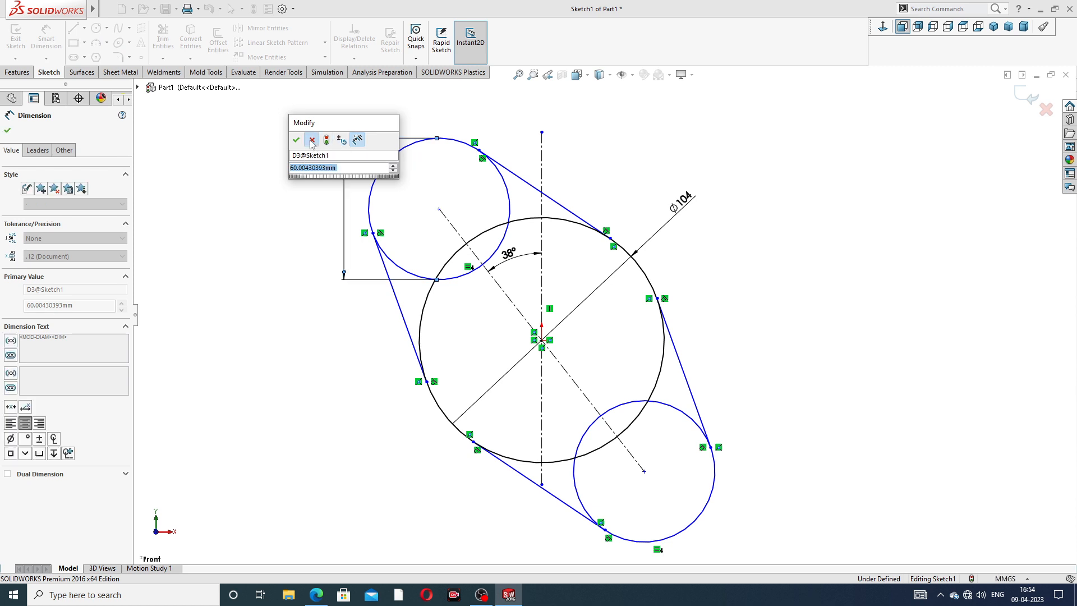
key("Delete")
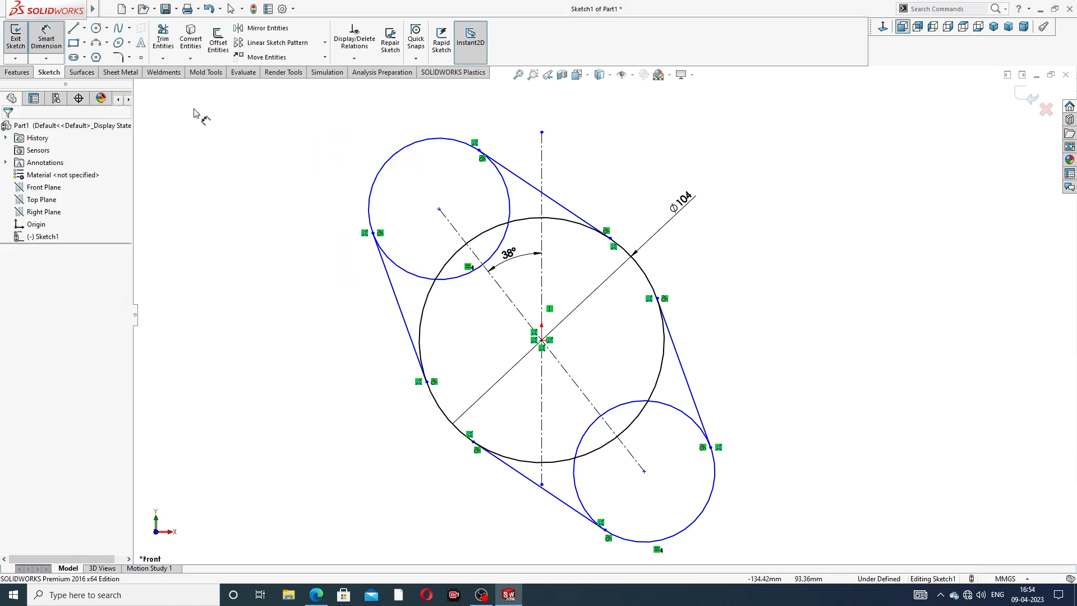
Dimension the upper-left circle's diameter as 32 mm, with the dimension placed outside at its upper left.
left_click(394, 156)
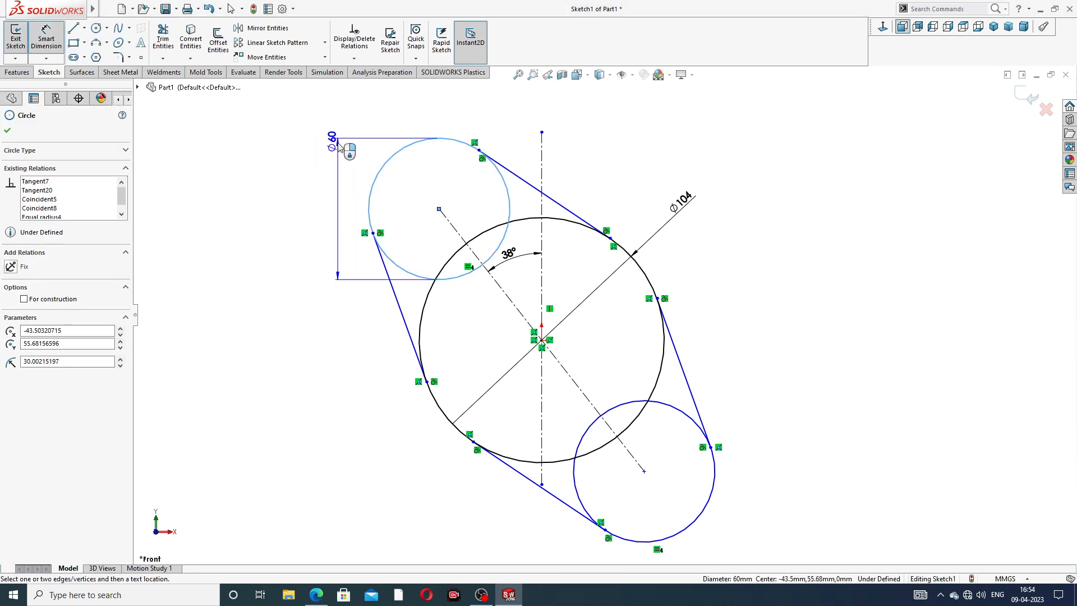
left_click(343, 141)
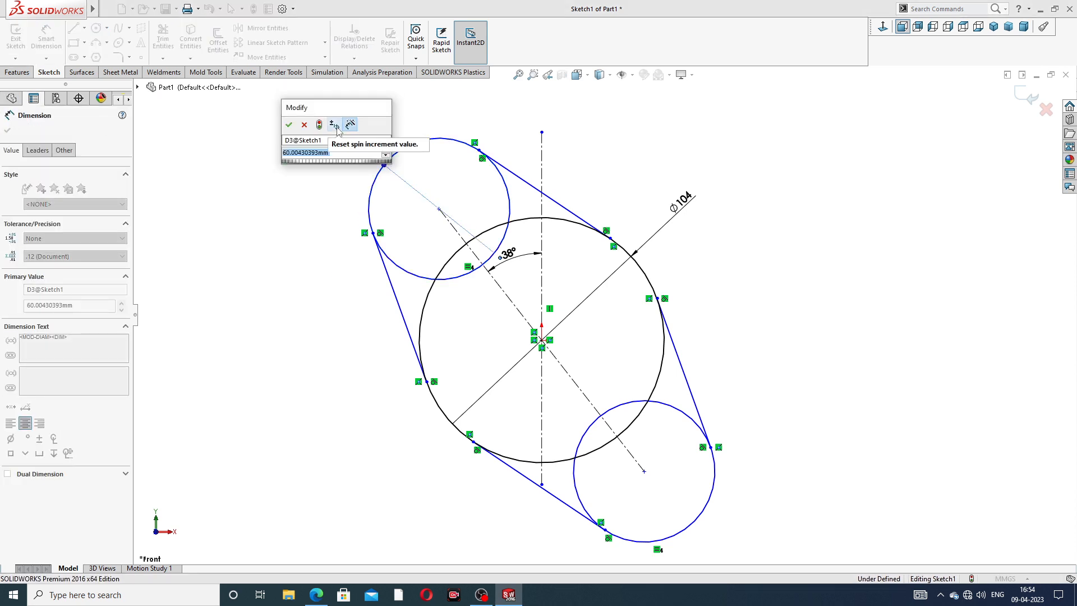
type("32")
key("Return")
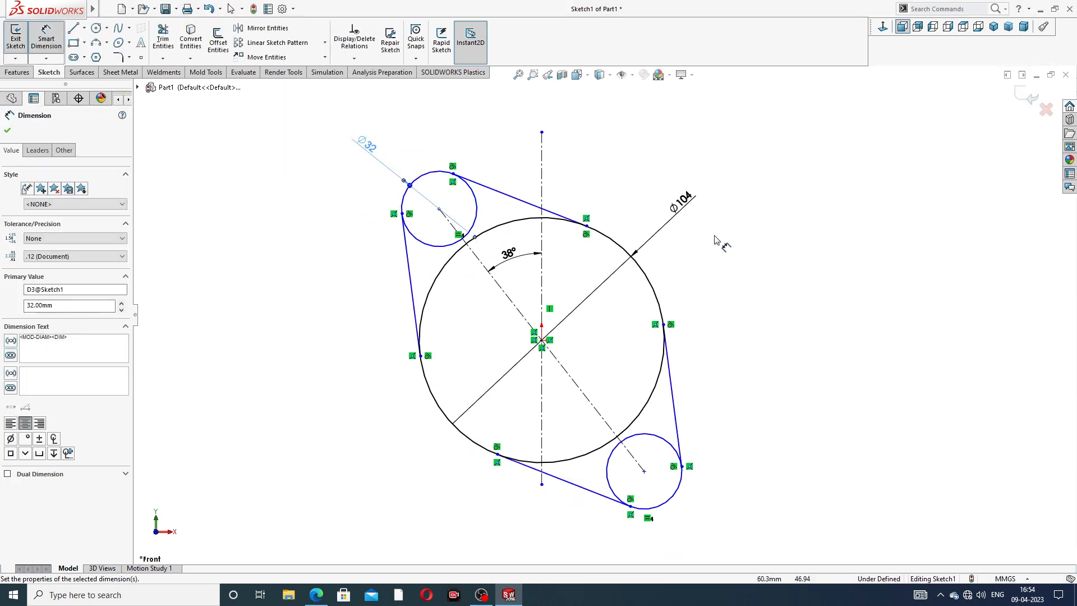
Dimension the aligned distance between the centers of the two end circles as 136 mm and leave the dimension tool.
left_click(439, 208)
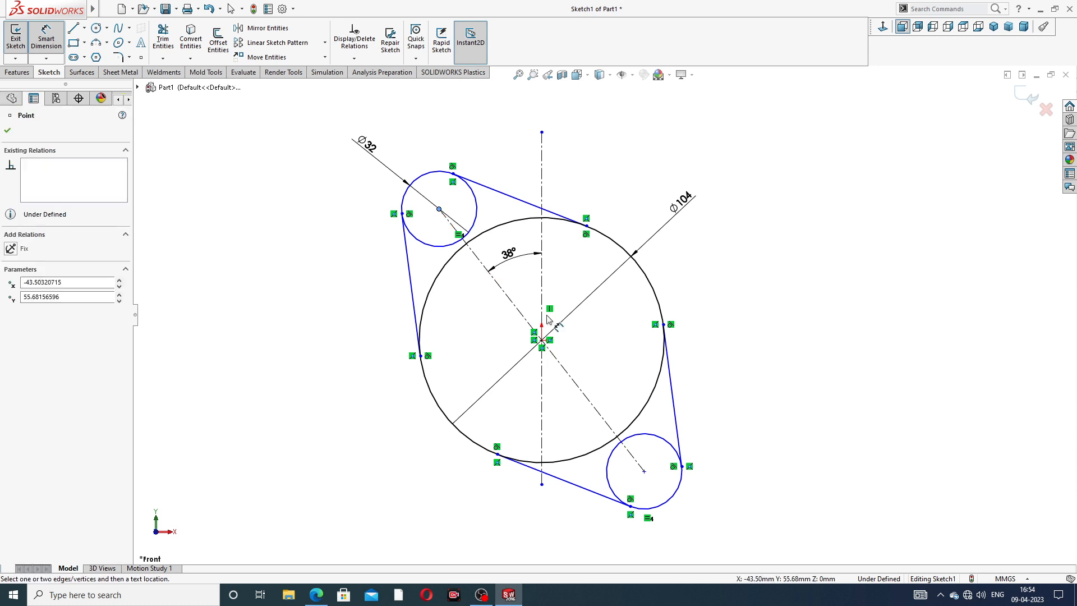
left_click(646, 473)
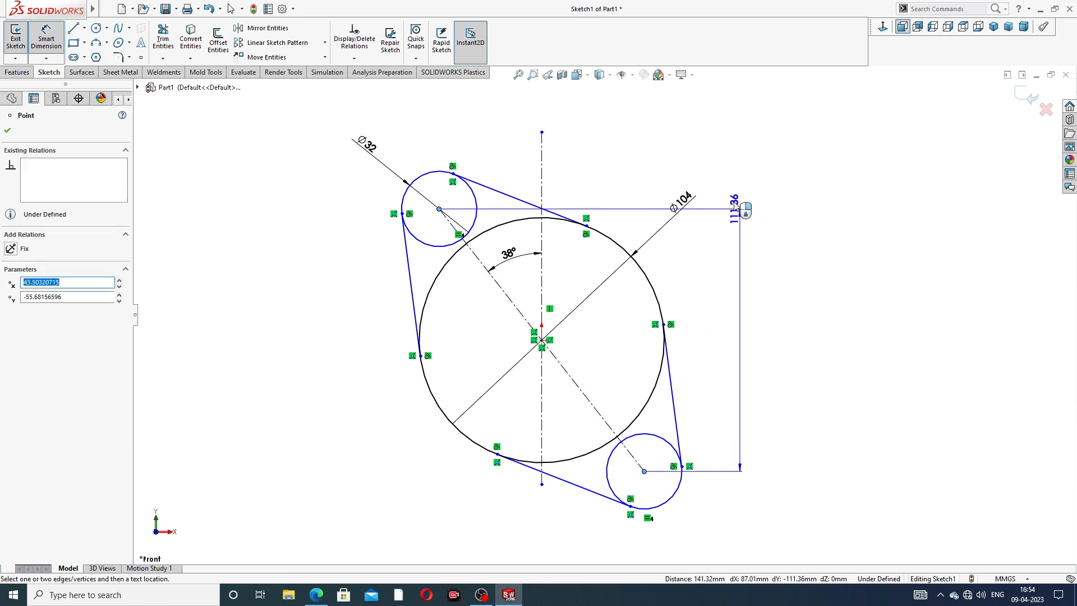
left_click(707, 164)
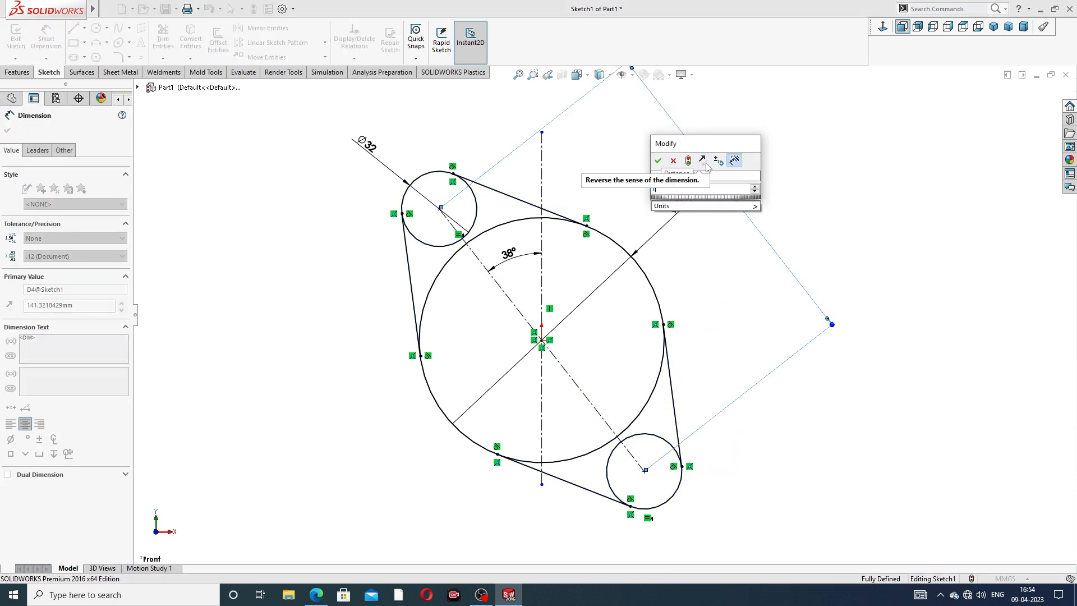
type("136")
key("Return")
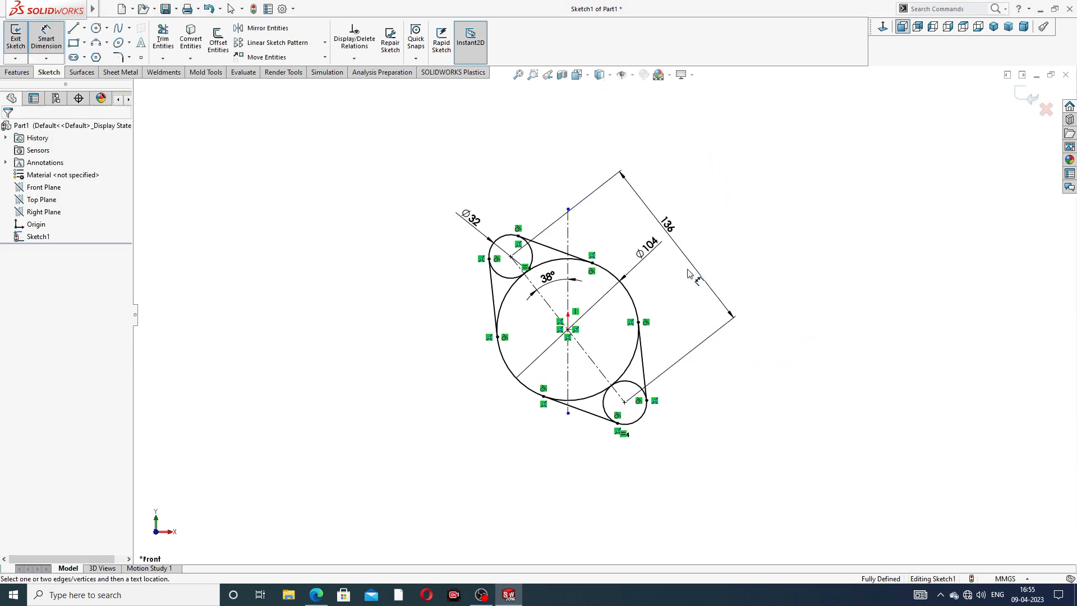
key("f")
right_click(753, 170)
left_click(780, 169)
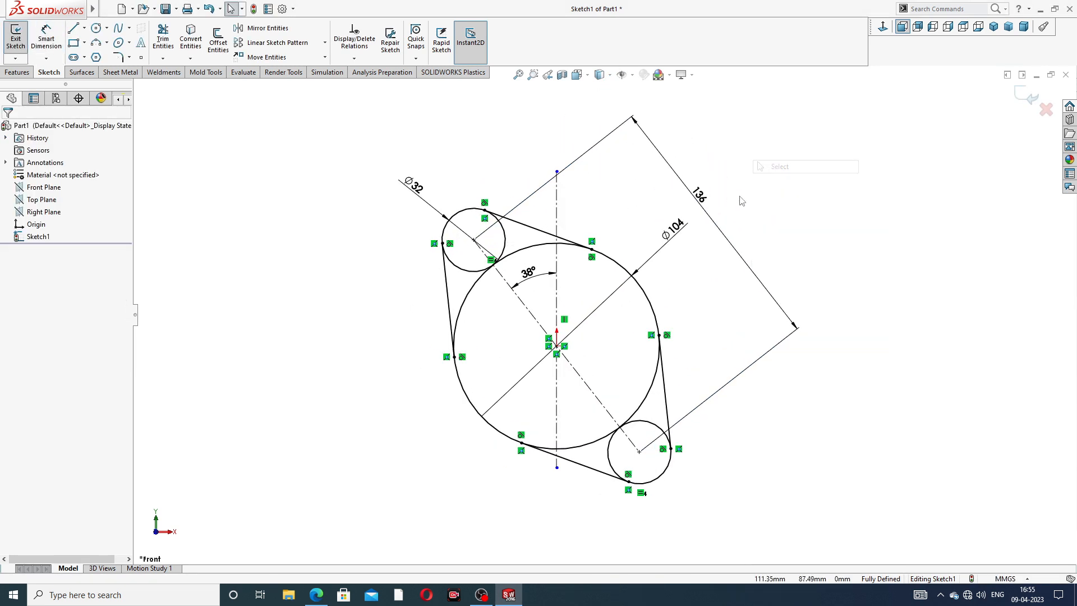
Reposition the 104 mm diameter and 136 mm distance dimensions slightly closer to the profile.
left_click_drag(676, 230, 649, 232)
left_click_drag(703, 197, 698, 211)
left_click(741, 182)
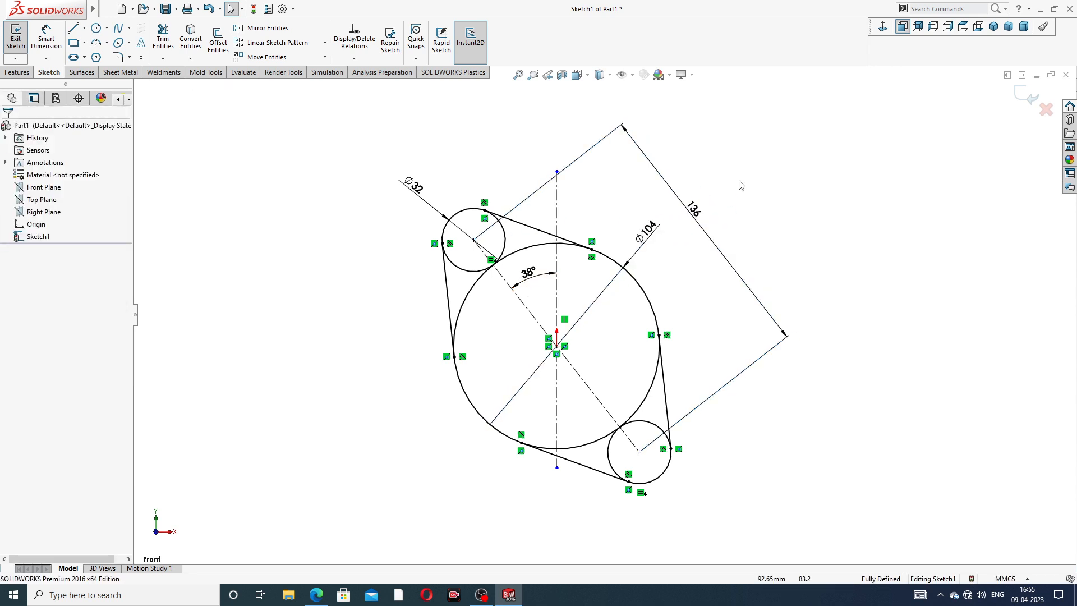
Power-trim the inner arcs of both end circles and the large-circle arcs lying inside the two ears.
left_click(162, 43)
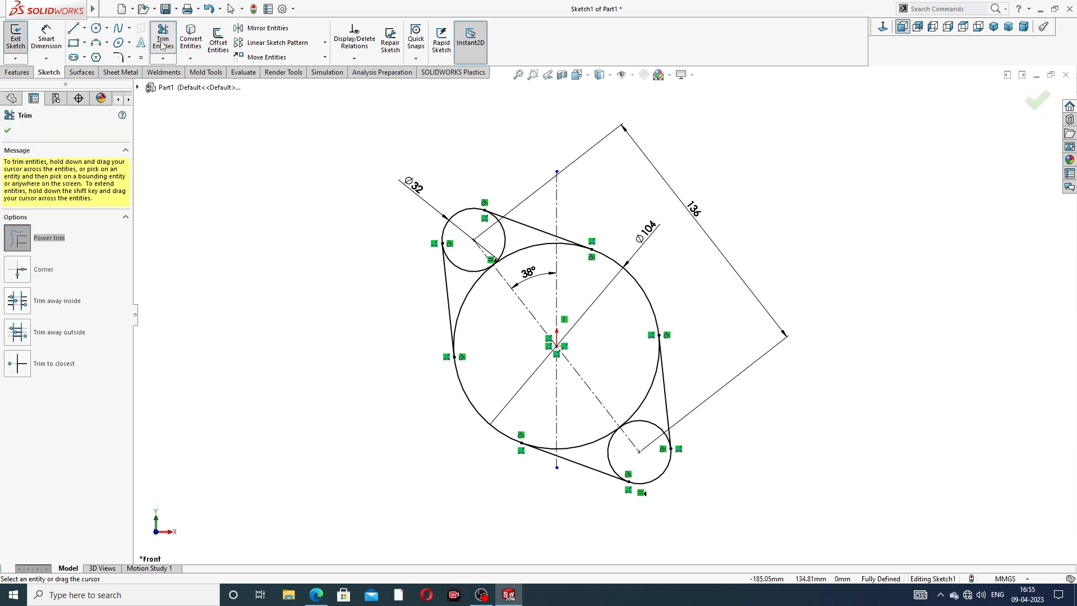
mouse_move(481, 270)
left_mouse_down()
mouse_move(507, 248)
mouse_move(496, 240)
left_mouse_up()
mouse_move(585, 428)
left_mouse_down()
mouse_move(638, 428)
mouse_move(639, 401)
mouse_move(628, 418)
left_mouse_up()
Trim the leftover large-circle arcs beside the vertical centerline, inside the upper and lower tangent lines, and finish the Trim tool.
scroll(612, 366, "down", 3)
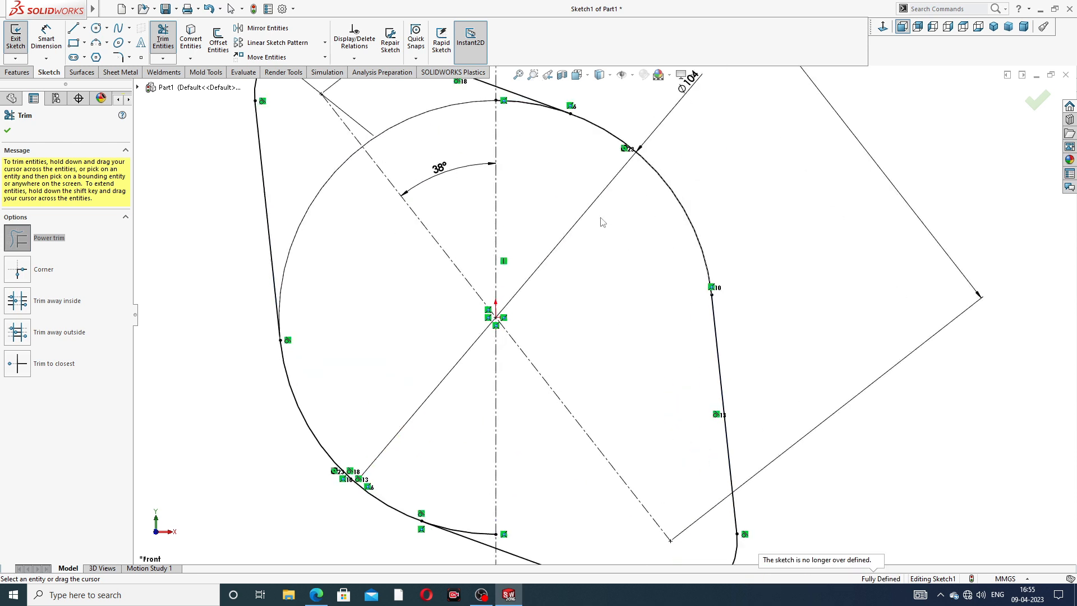
scroll(598, 222, "up", 1)
scroll(542, 178, "down", 2)
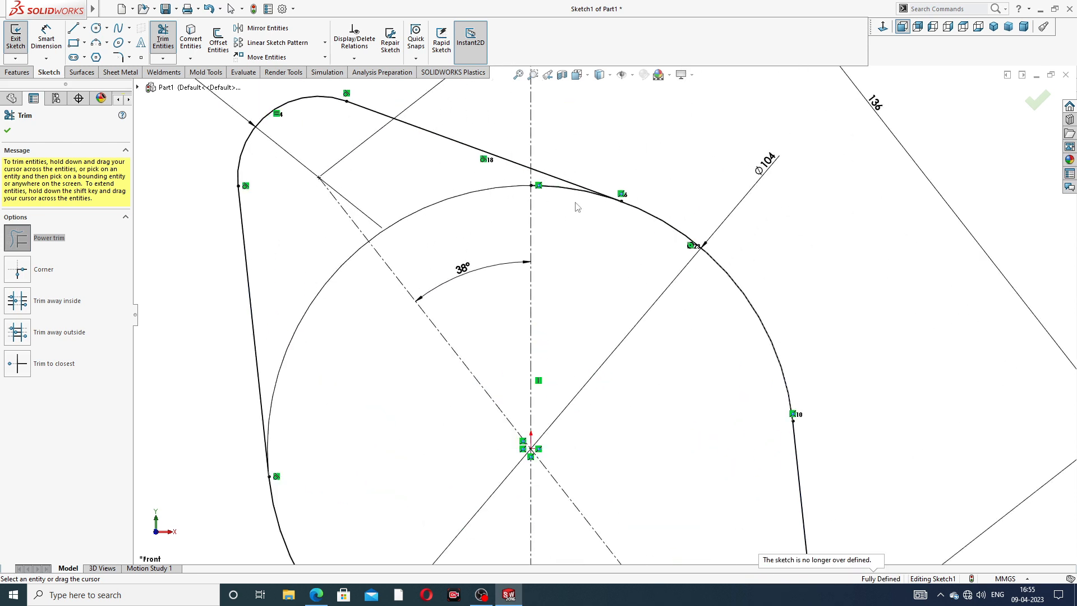
scroll(576, 207, "up", 3)
scroll(595, 258, "down", 3)
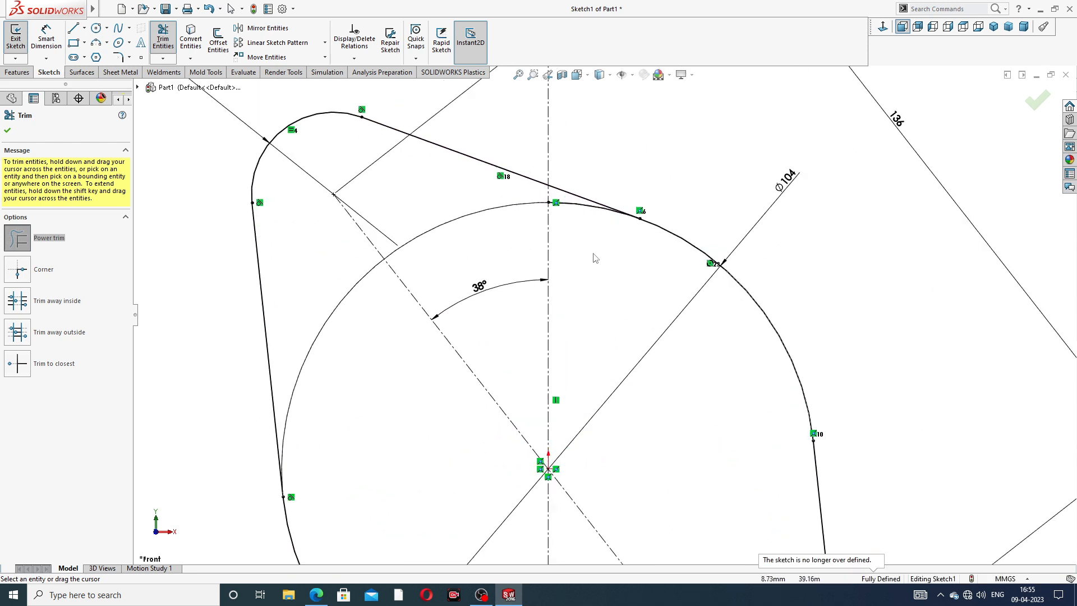
left_click_drag(588, 233, 580, 208)
scroll(592, 287, "up", 3)
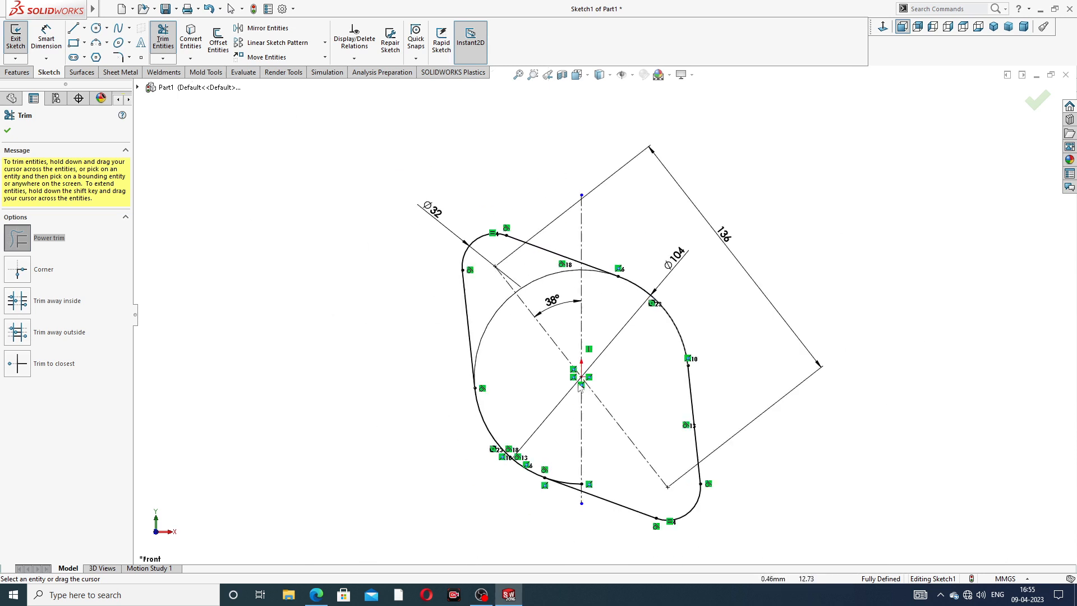
scroll(581, 478, "down", 3)
left_click(585, 462)
scroll(623, 339, "up", 3)
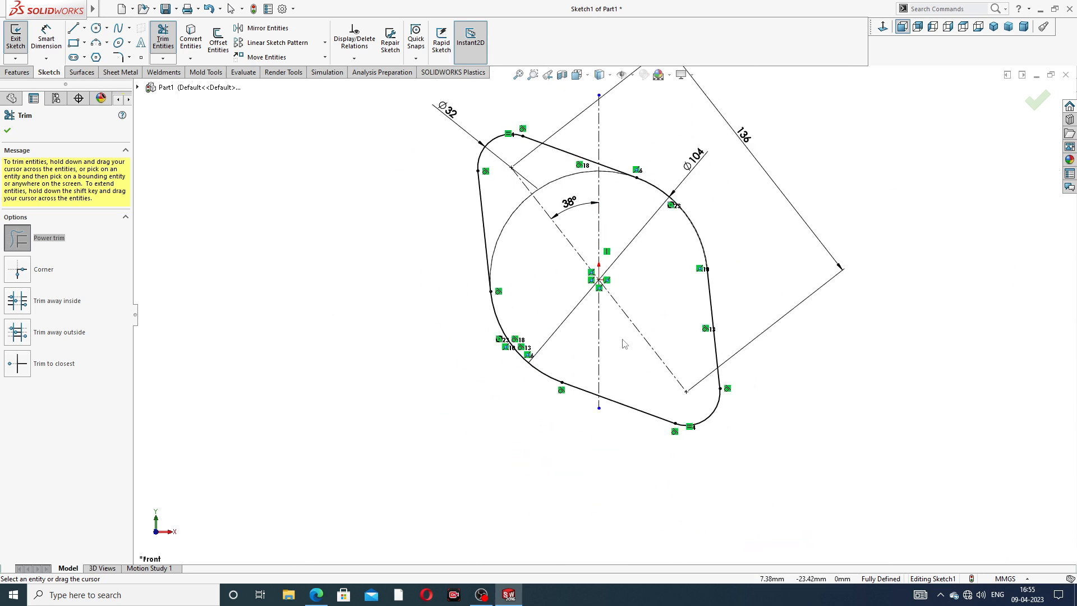
left_click(7, 131)
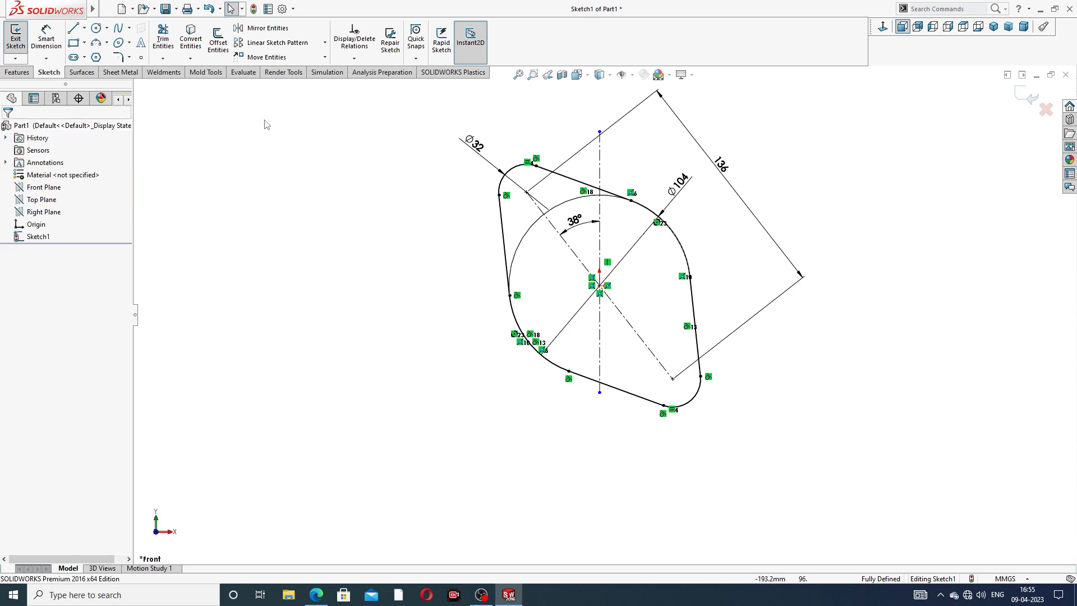
Extrude the flange profile as a 10 mm blind boss, consulting the drawing in the browser.
left_click(17, 71)
left_click(20, 38)
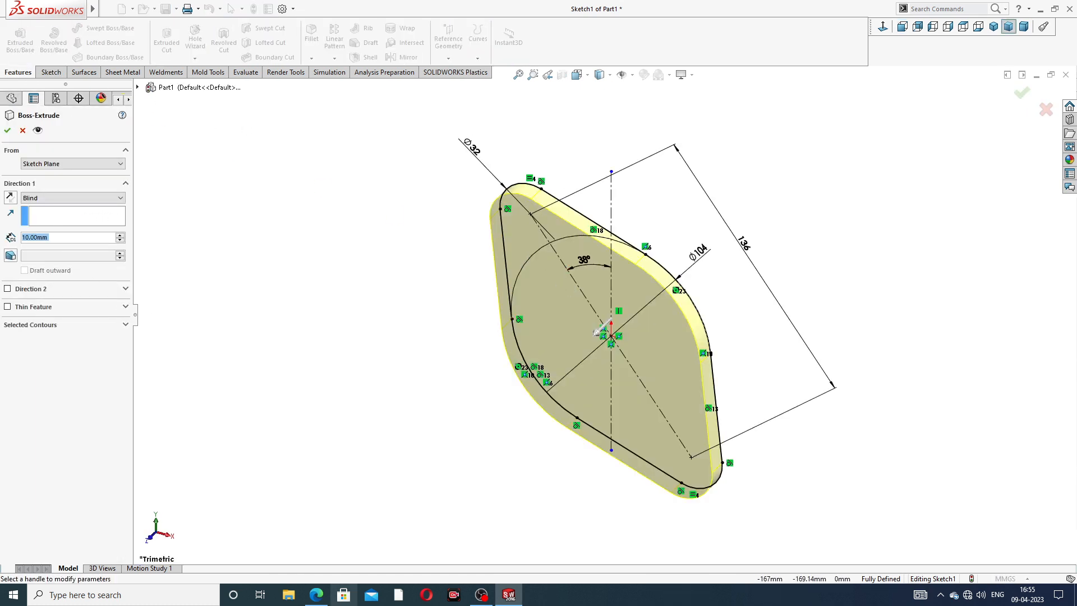
left_click(315, 594)
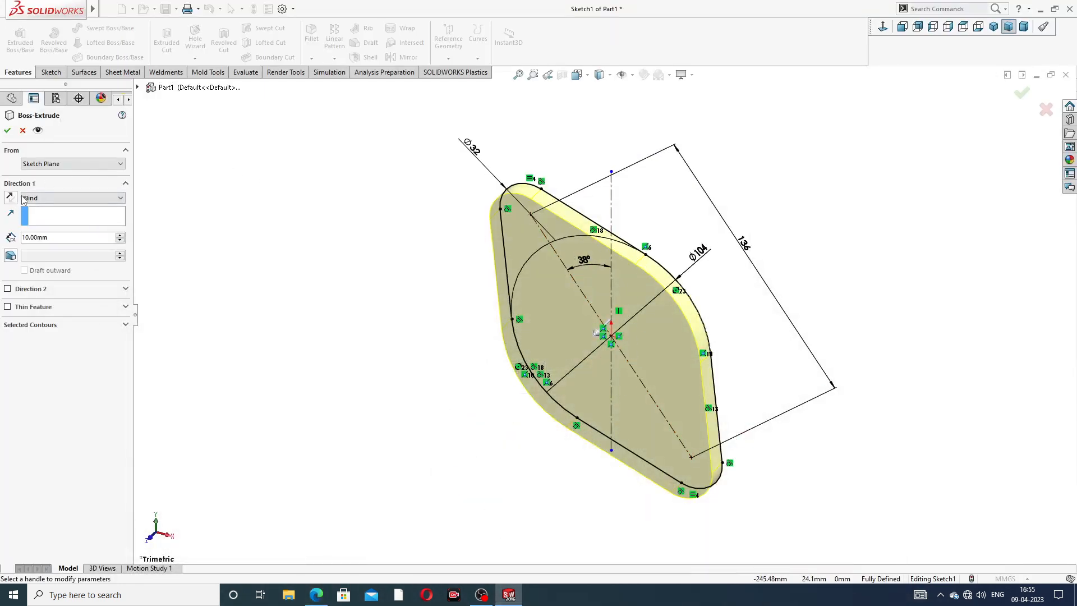
left_click(7, 131)
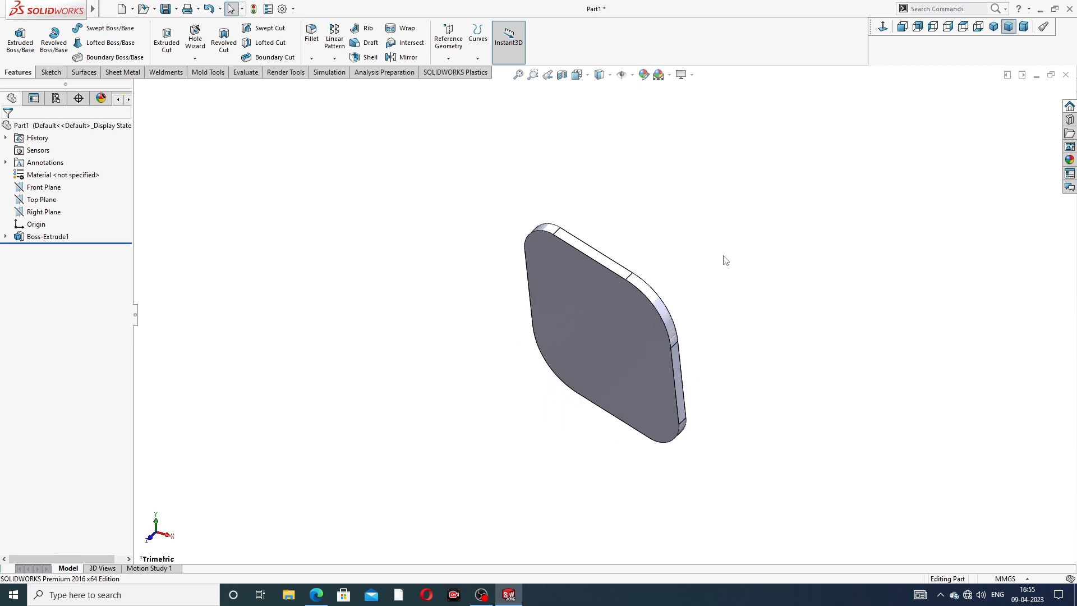
Start a sketch on the flange's front face, viewed straight on, and draw an origin-centred circle of about 22 mm radius.
middle_click_drag(725, 260, 710, 243)
left_click(638, 304)
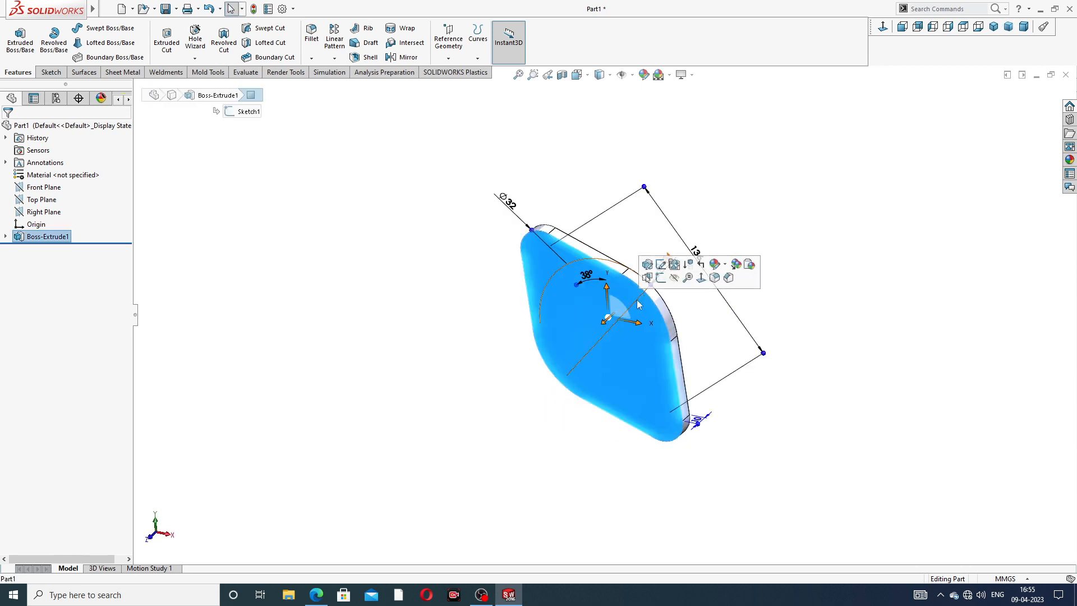
left_click(661, 277)
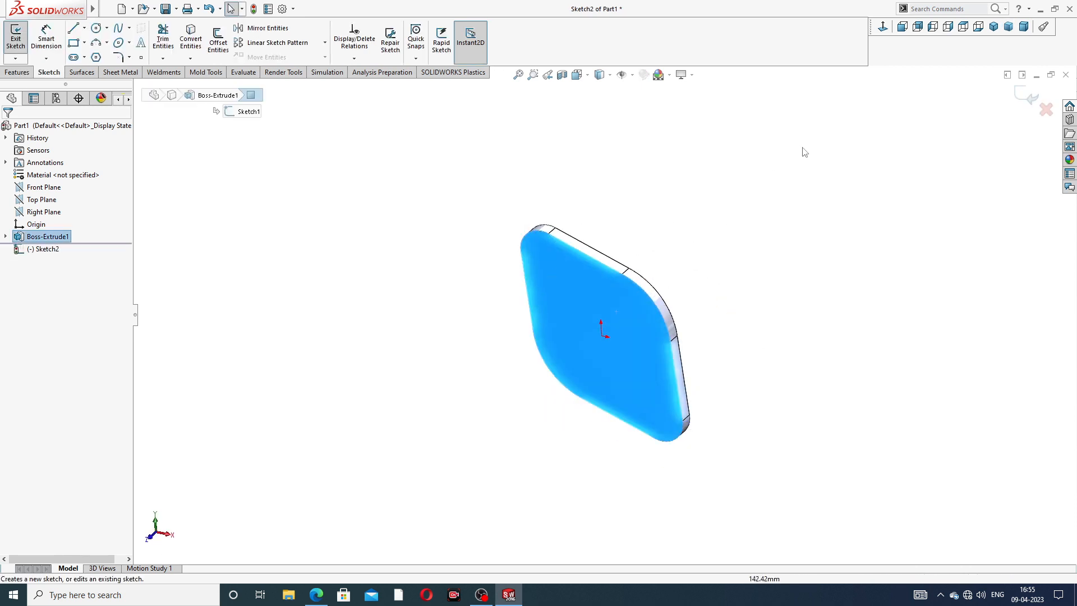
left_click(883, 27)
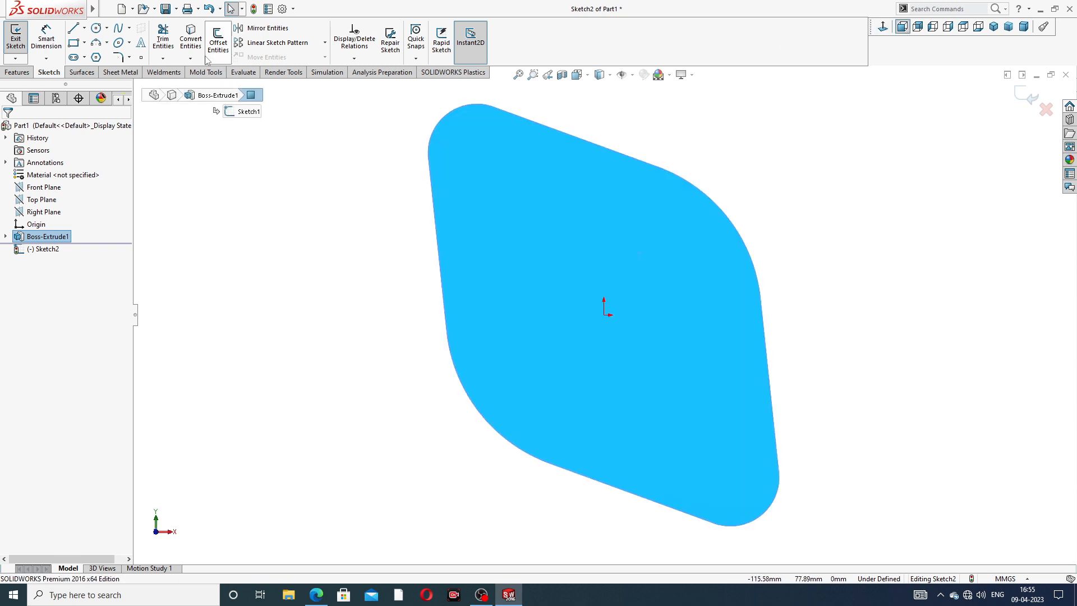
left_click(96, 27)
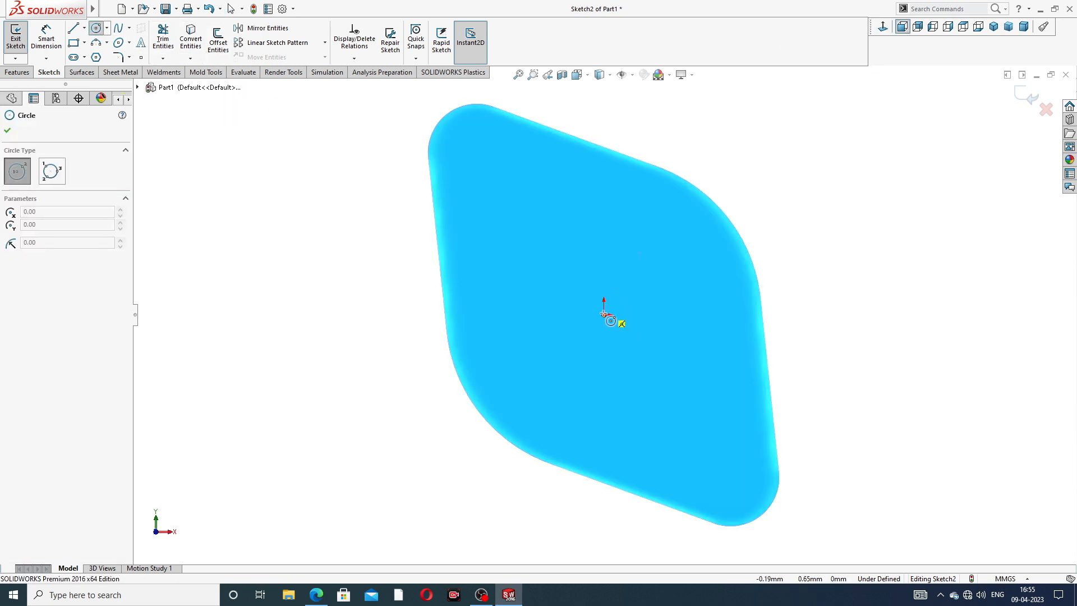
left_click(603, 315)
left_click(620, 249)
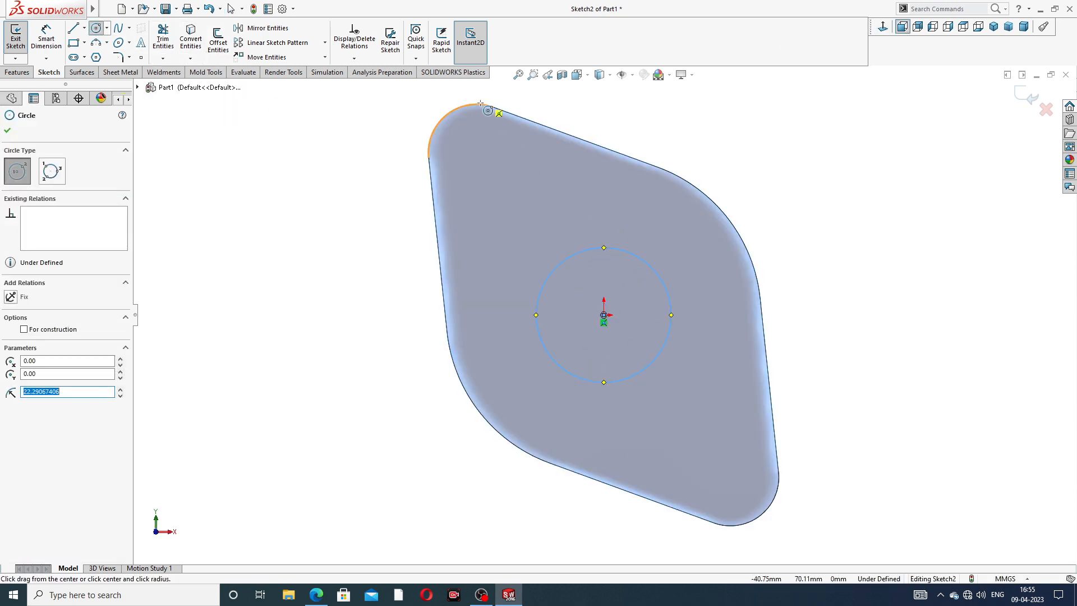
Draw hole circles centred on the upper-left and lower-right rounded ends, about 6.3 mm and 7 mm in radius, and leave the Circle tool.
left_click(476, 152)
left_click(494, 163)
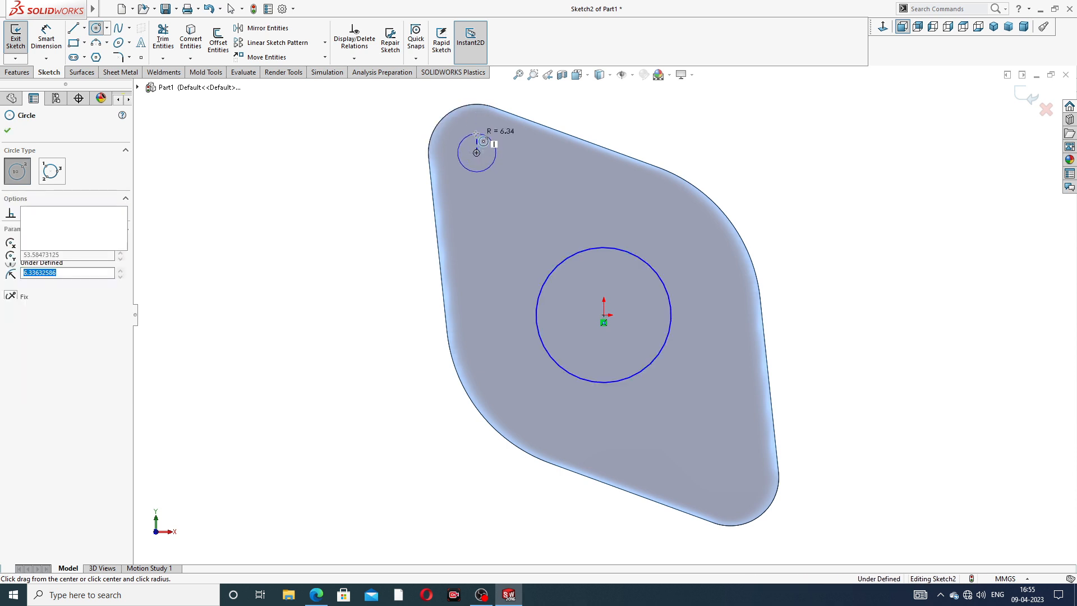
left_click(731, 477)
left_click(742, 459)
right_click(828, 205)
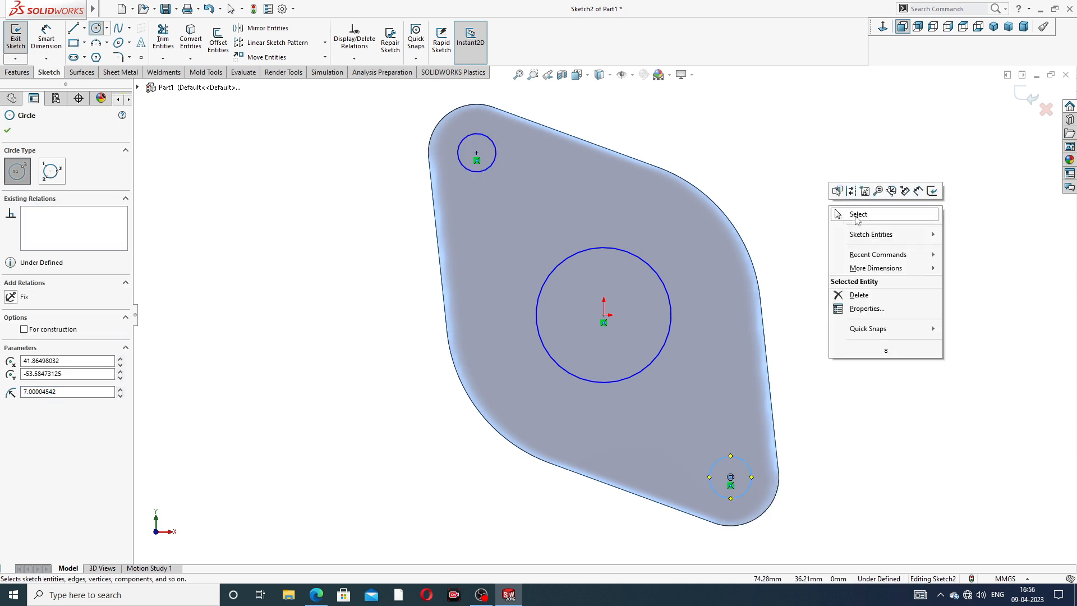
left_click(857, 216)
Make the two end hole circles equal in size with an Equal relation.
left_click(494, 158)
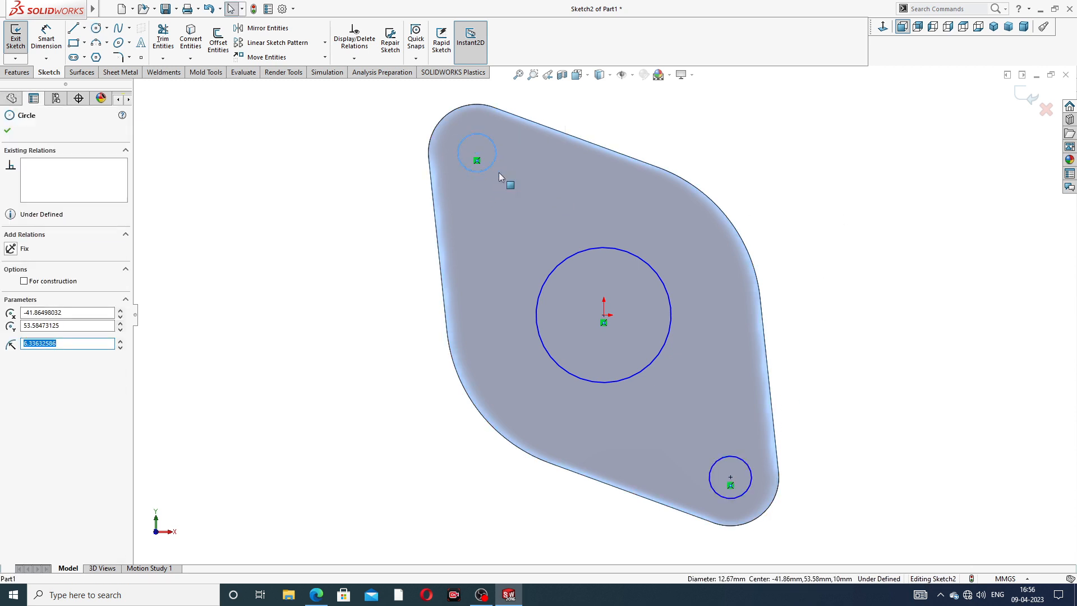
left_click(732, 456, "ctrl")
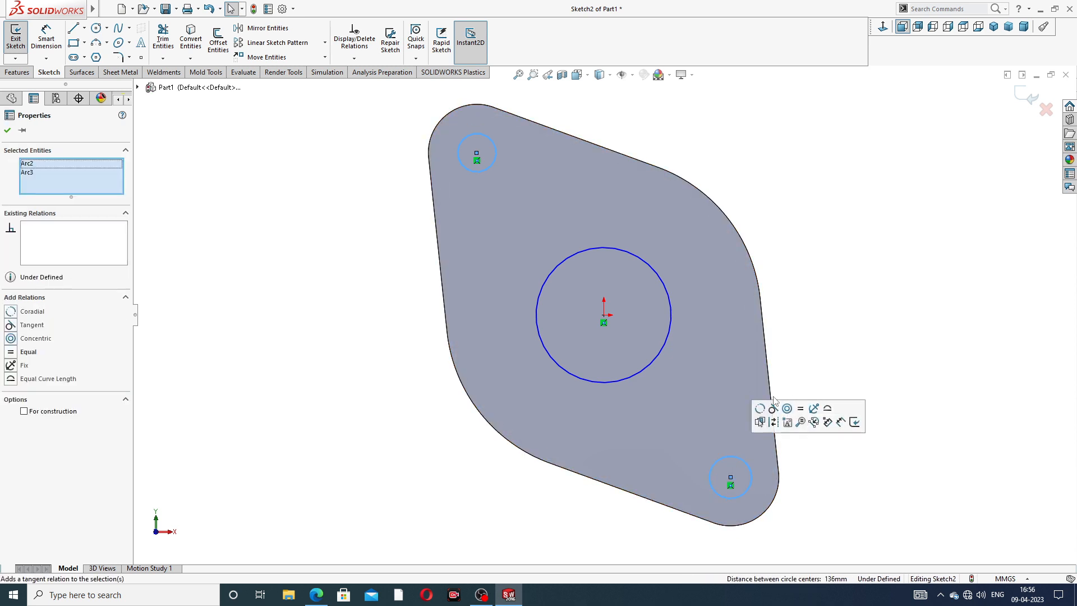
left_click(800, 408)
left_click(790, 298)
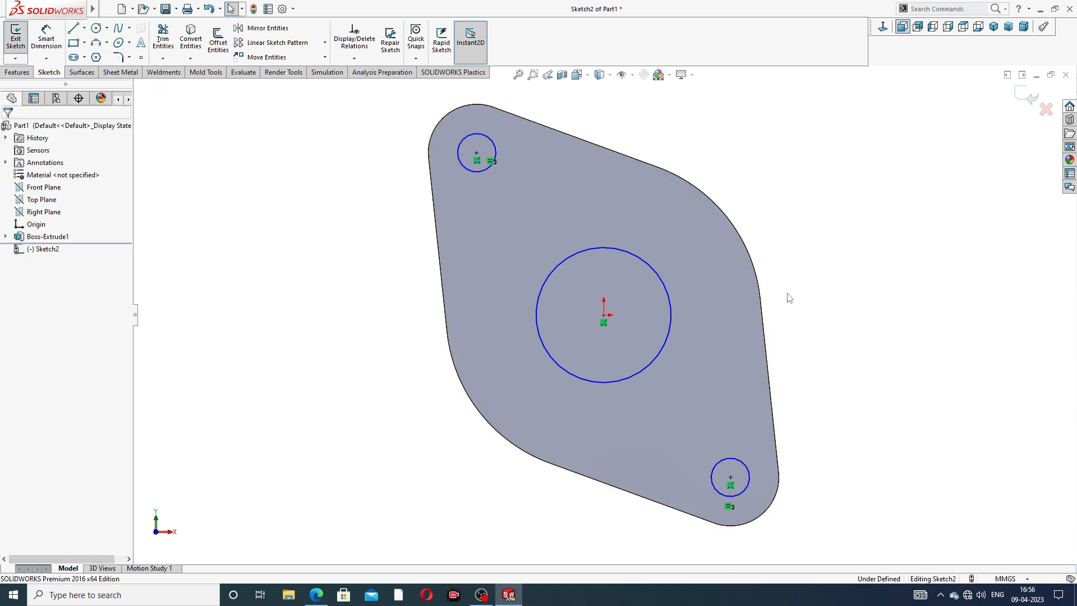
Dimension the central circle's diameter as 72 mm, with the dimension placed outside the flange at its upper right.
left_click(46, 38)
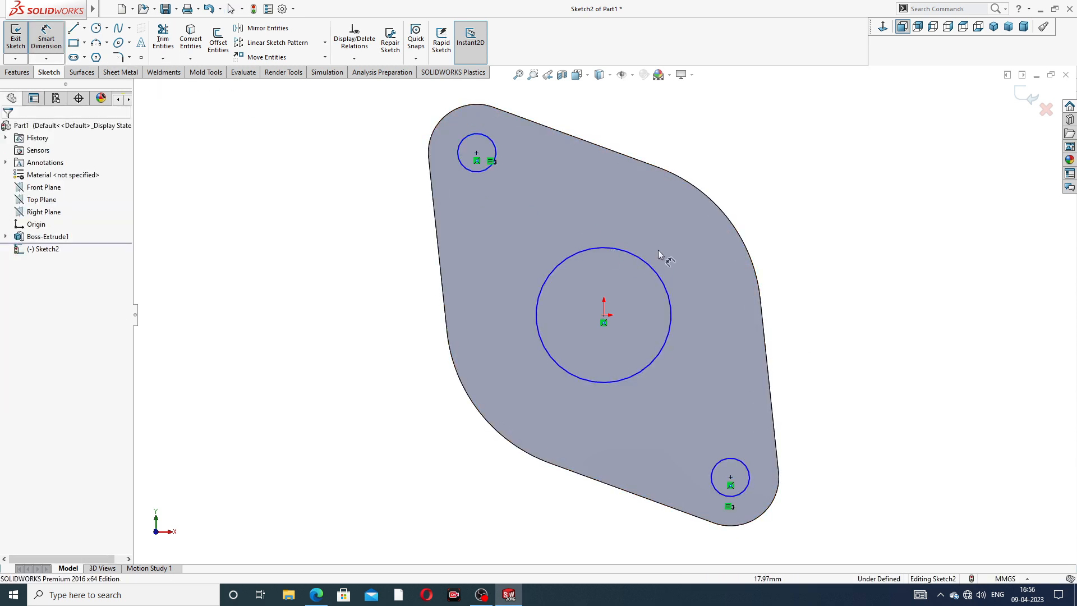
left_click(650, 266)
left_click(752, 171)
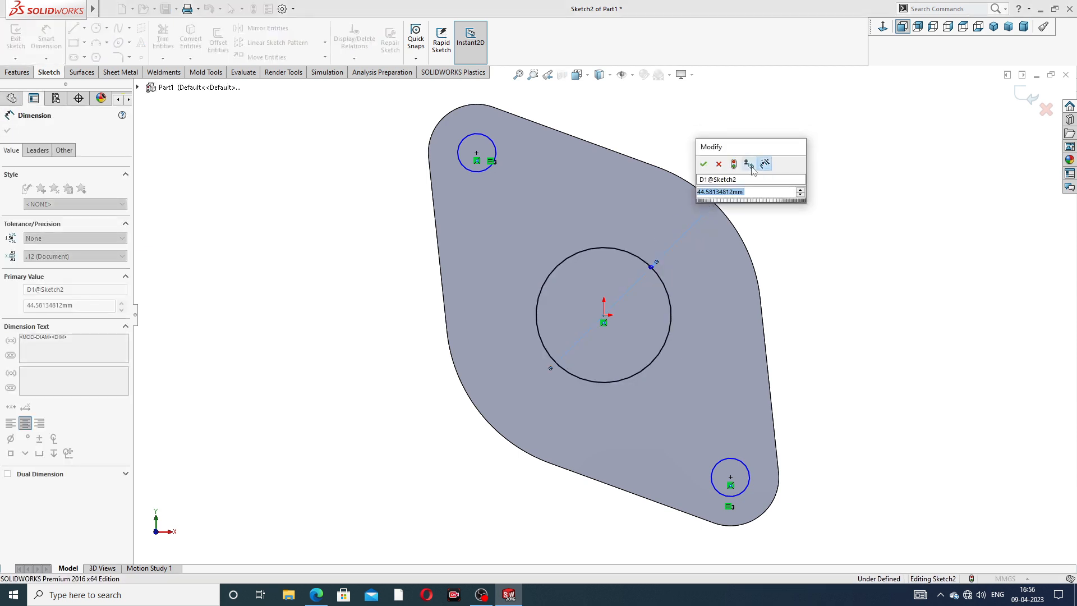
type("72")
key("Return")
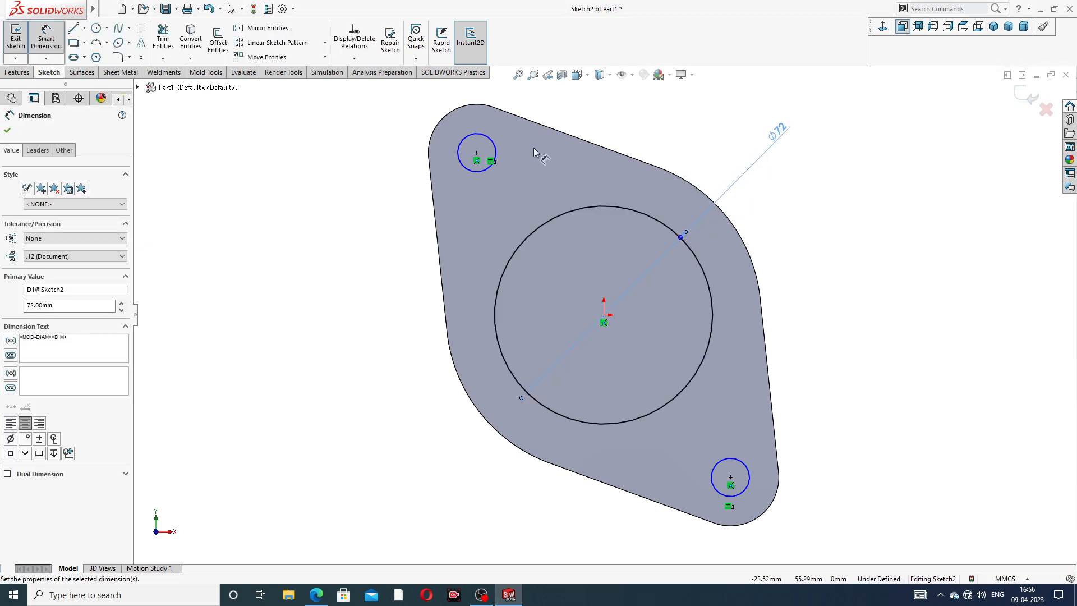
Dimension the upper-left hole circle's diameter as 17 mm and leave the dimension tool.
left_click(488, 138)
left_click(388, 125)
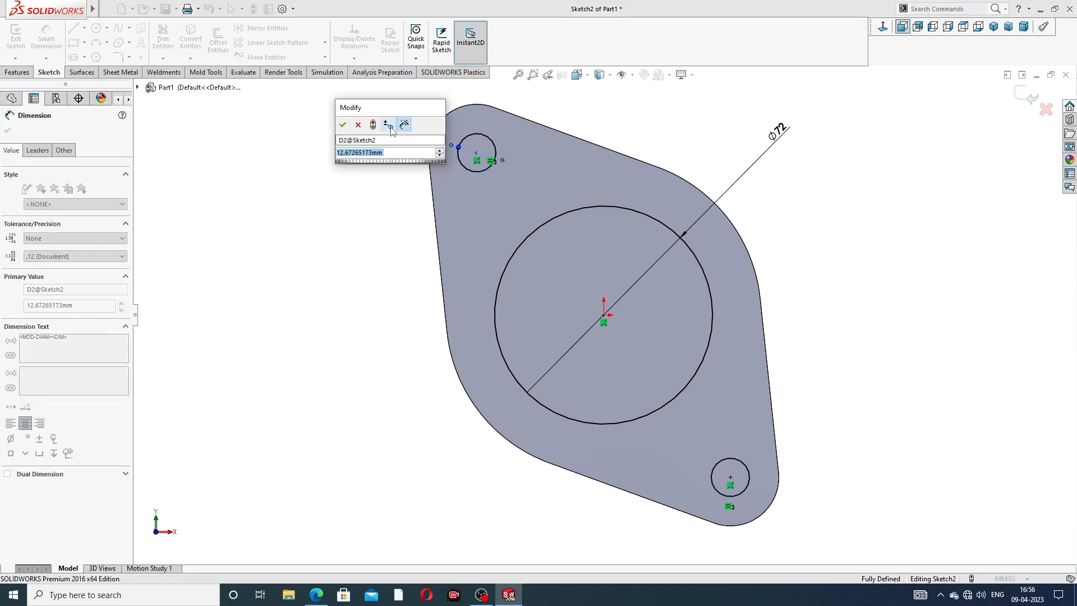
type("1")
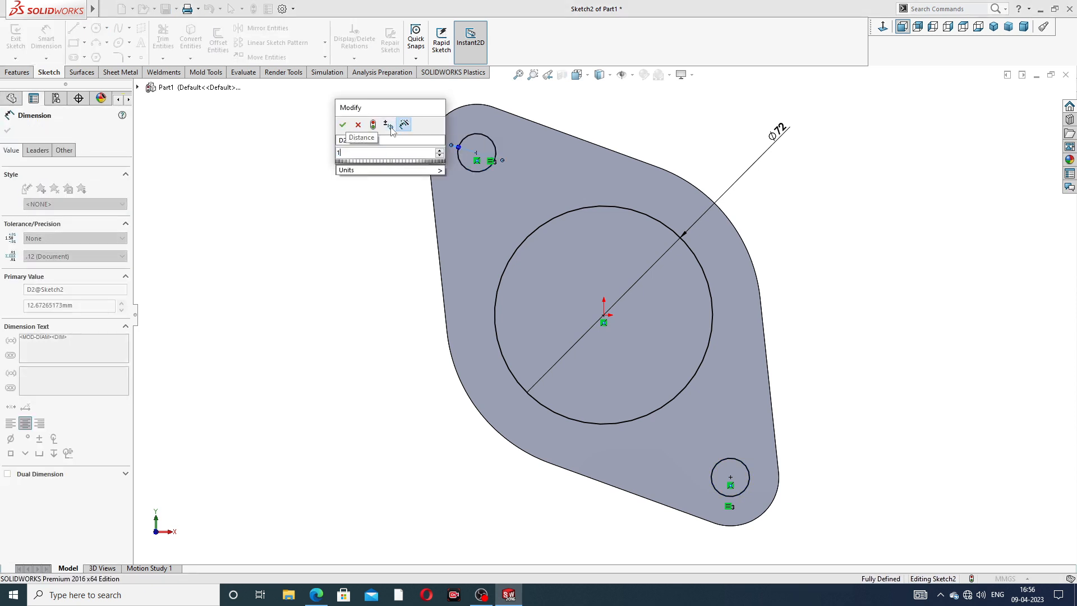
type("7")
key("Return")
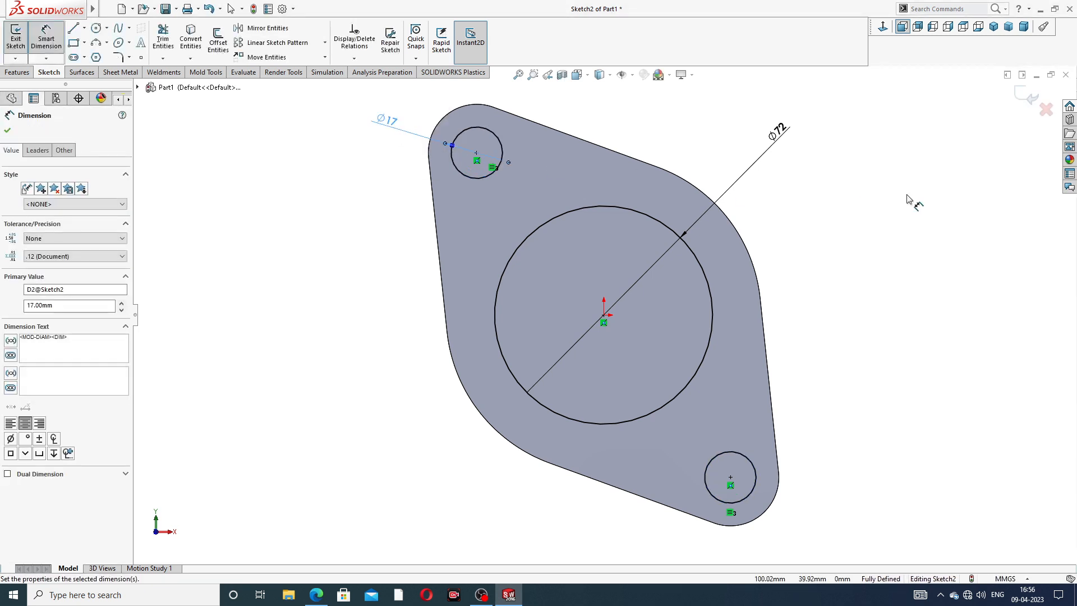
right_click(871, 161)
left_click(898, 140)
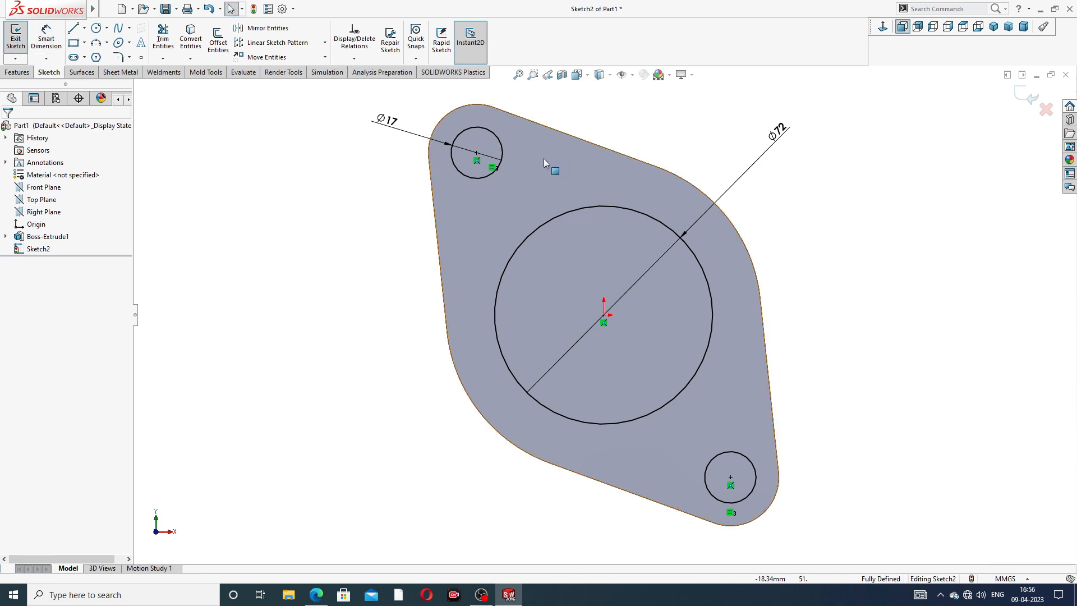
Cut the central bore and both end holes through the flange with a 10 mm blind Extruded Cut.
left_click(17, 72)
left_click(166, 42)
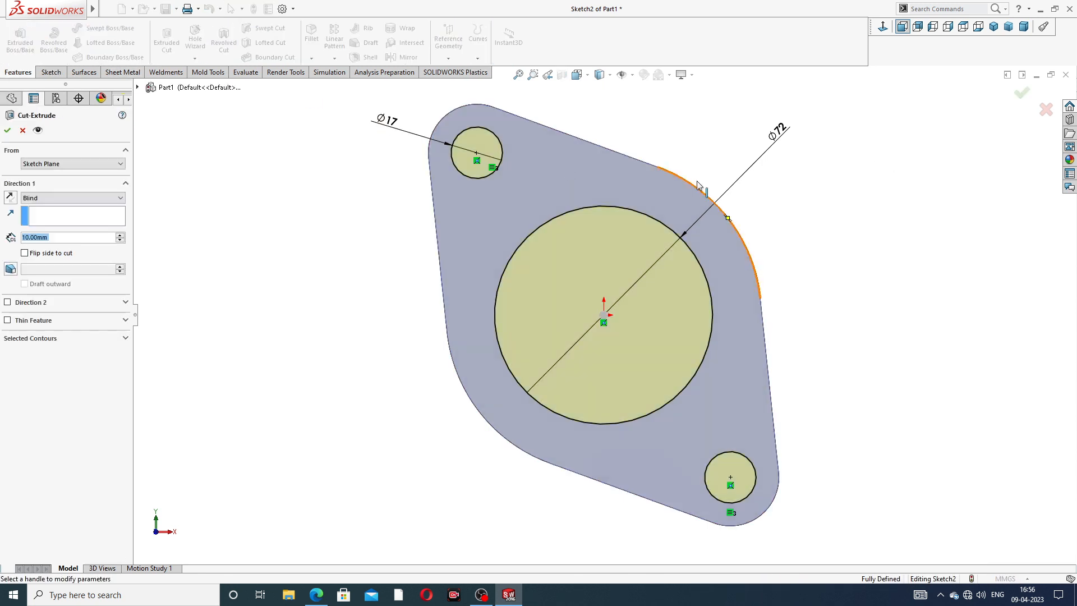
middle_click_drag(819, 186, 698, 214)
left_click(1022, 92)
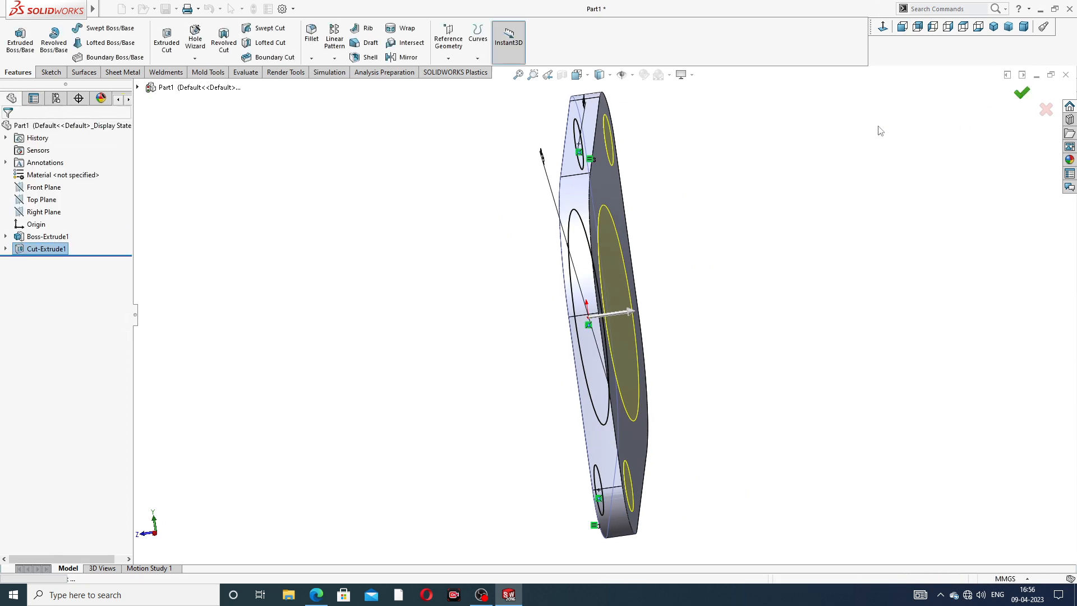
left_click(833, 154)
scroll(728, 206, "up", 3)
middle_click_drag(735, 217, 715, 275)
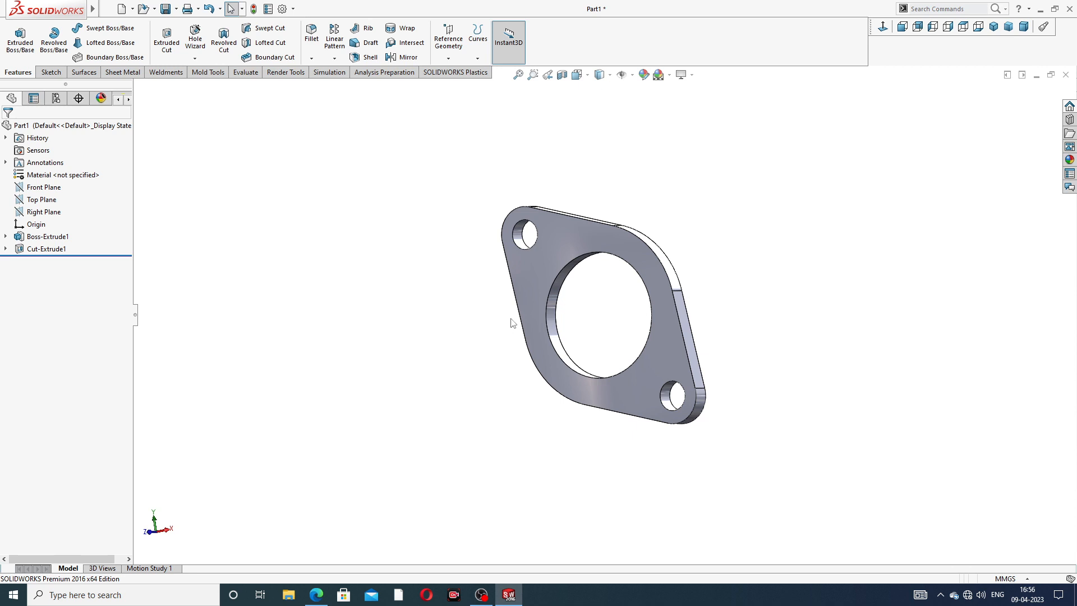
scroll(597, 325, "down", 2)
scroll(598, 324, "up", 3)
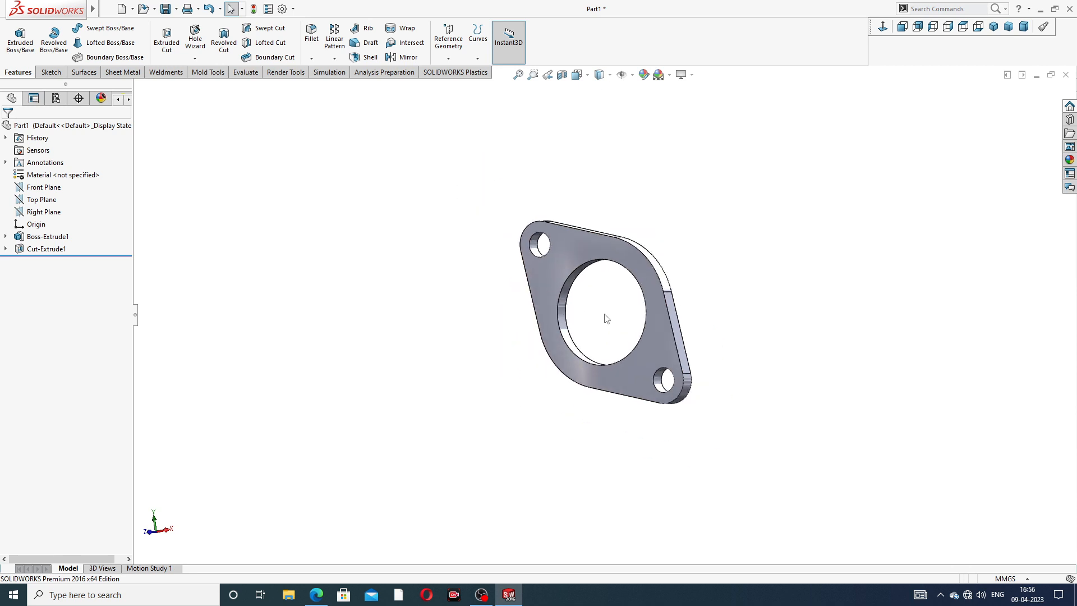
middle_click_drag(606, 319, 572, 344)
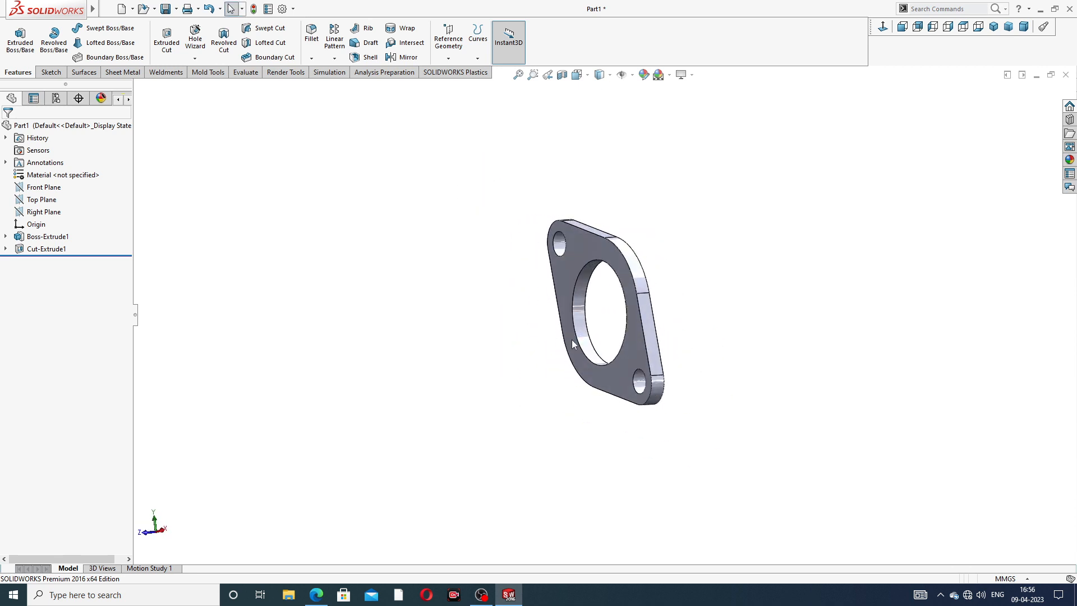
scroll(615, 319, "down", 2)
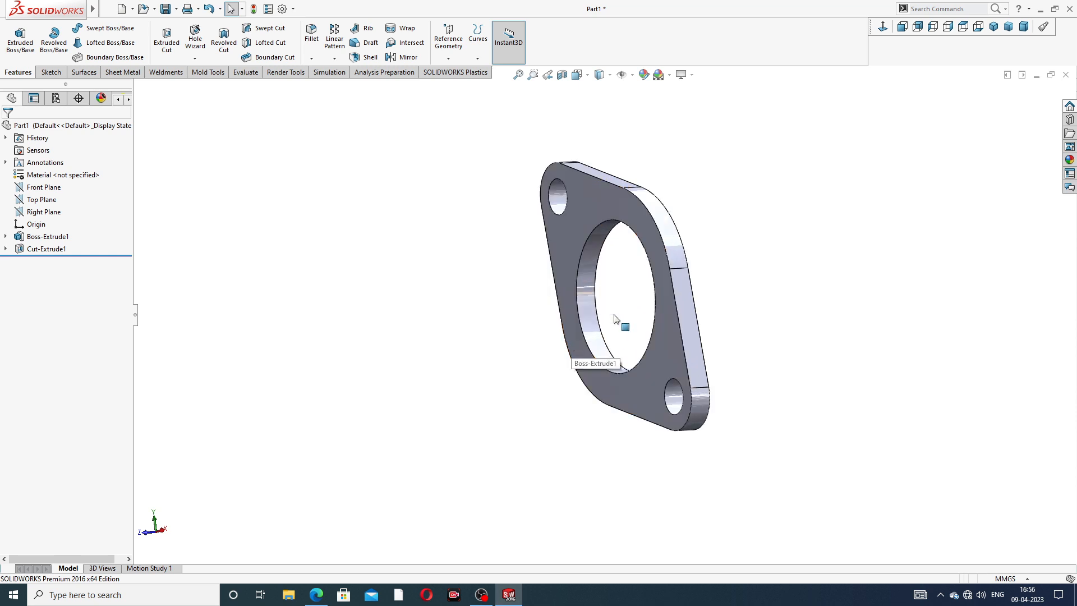
middle_click_drag(680, 233, 673, 241)
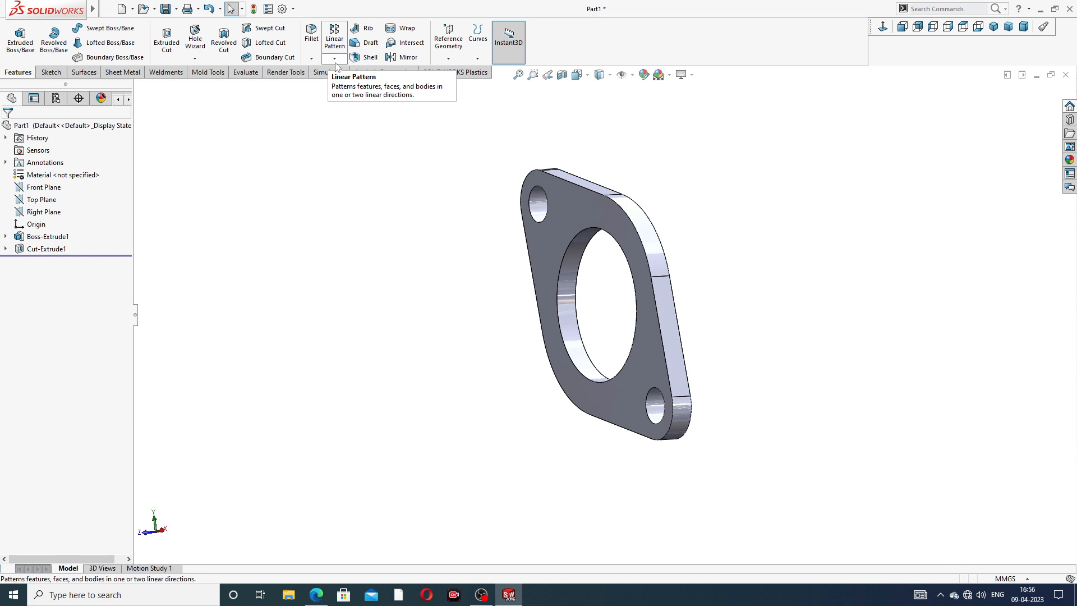
Sketch a horizontal construction line about 104 mm long on the flange's front face, from the origin toward the left, and exit the sketch.
left_click(560, 205)
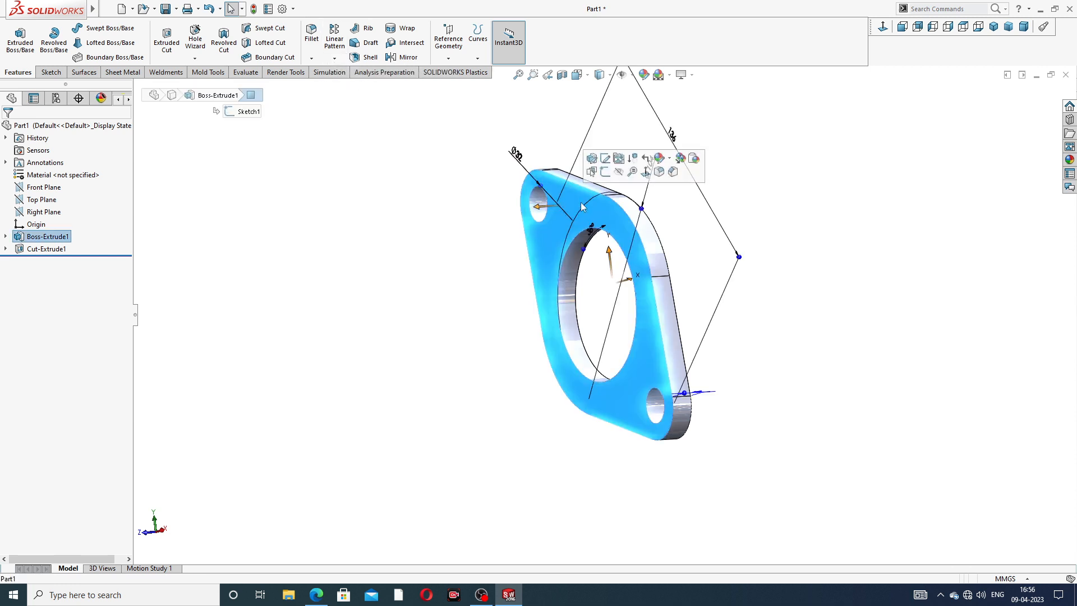
left_click(601, 177)
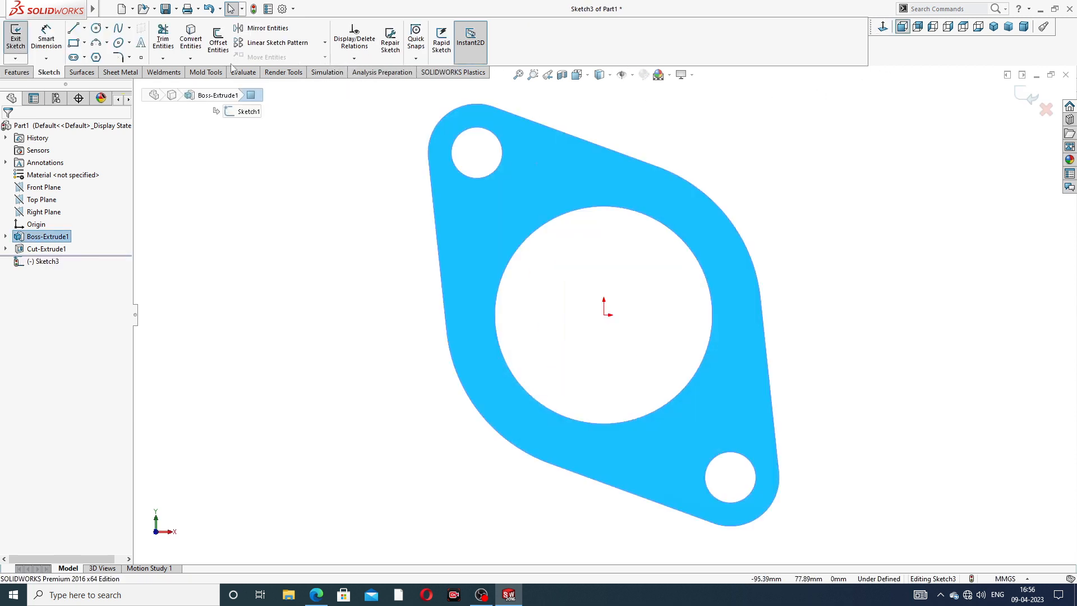
left_click(85, 28)
left_click(96, 54)
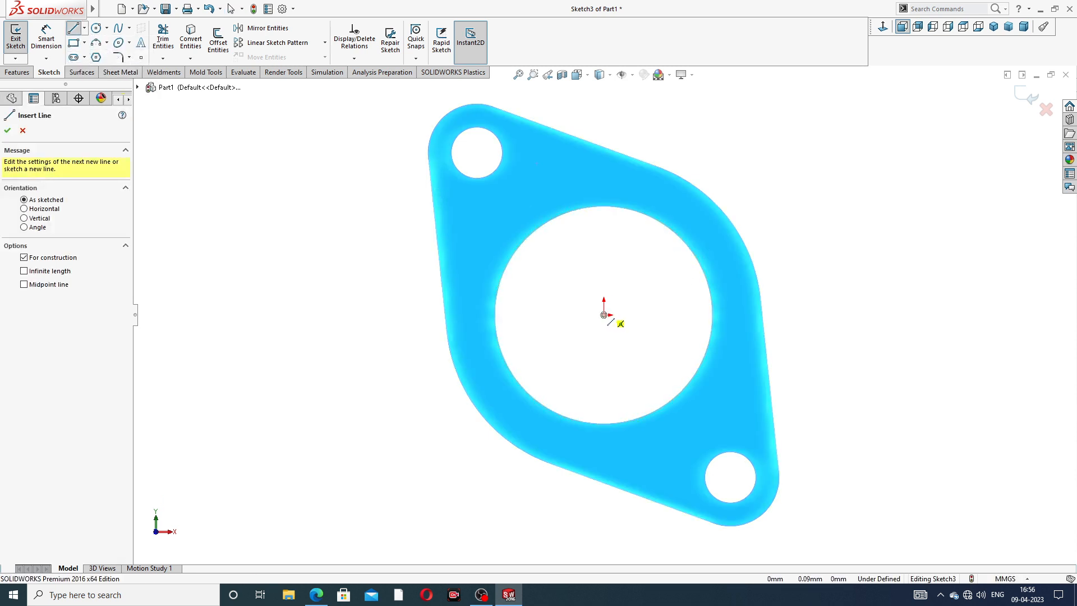
left_click(605, 314)
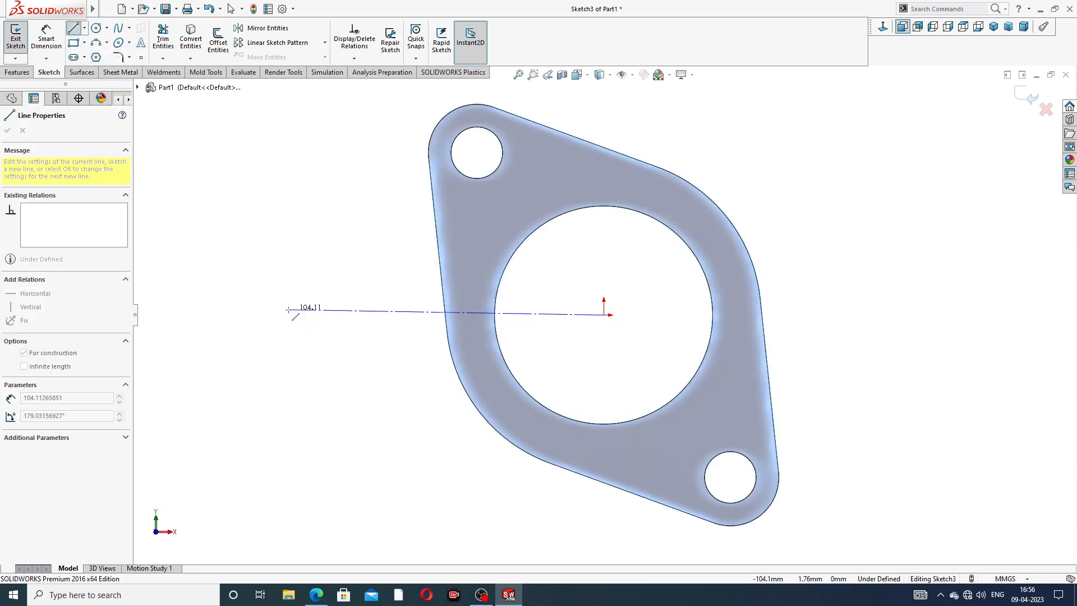
left_click(289, 315)
right_click(329, 229)
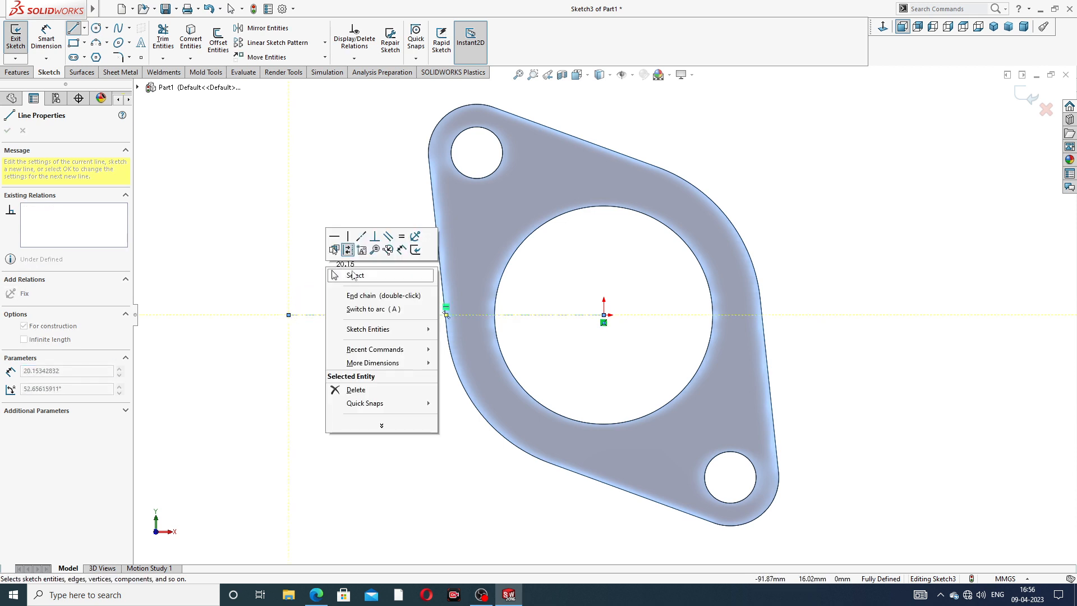
left_click(362, 275)
left_click(382, 315)
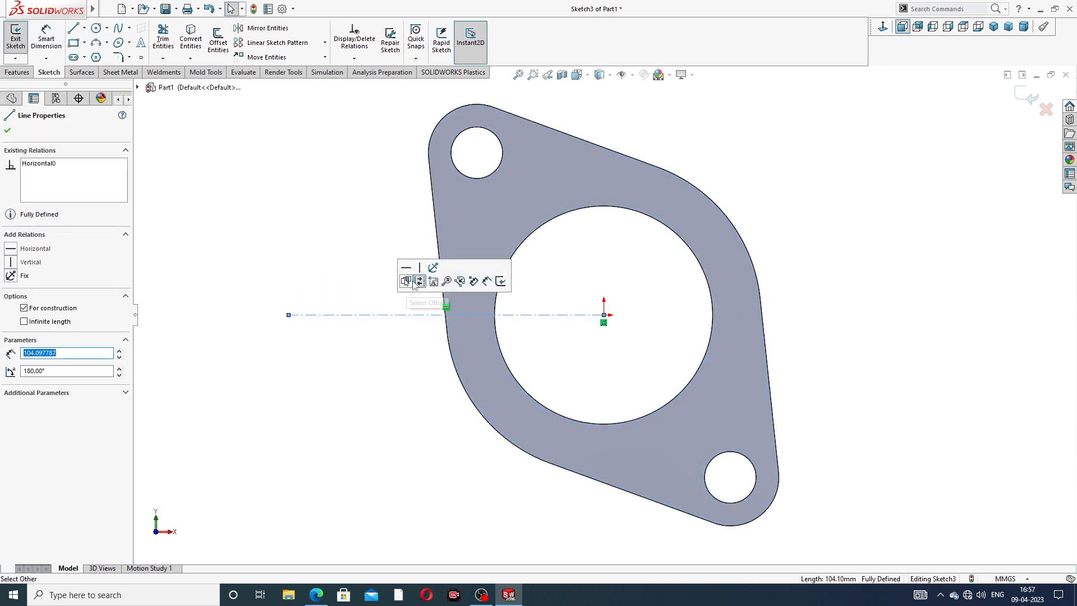
left_click(370, 234)
scroll(380, 231, "up", 3)
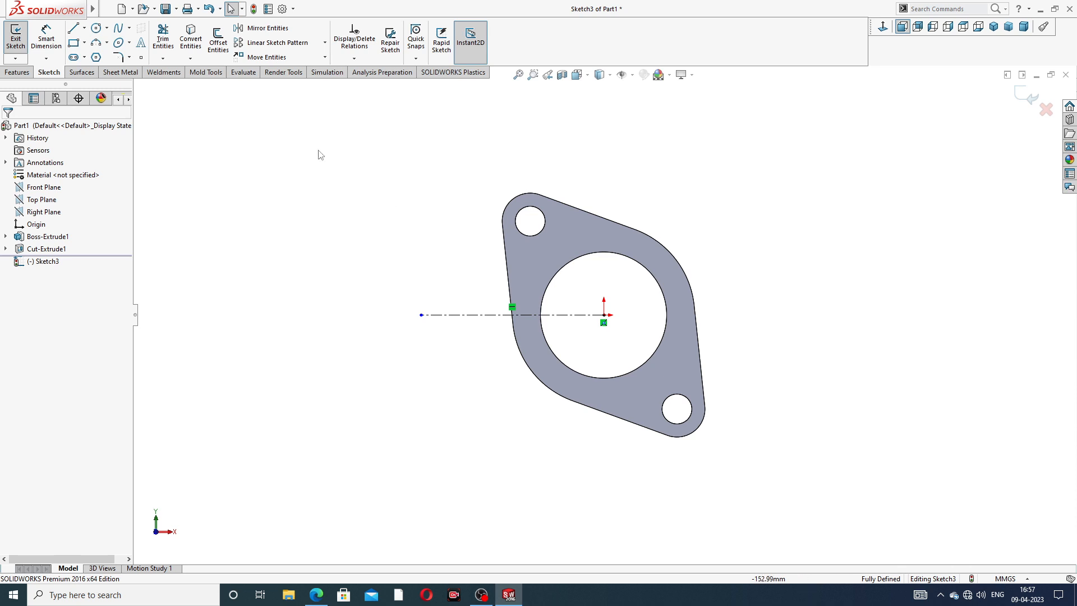
scroll(335, 175, "up", 2)
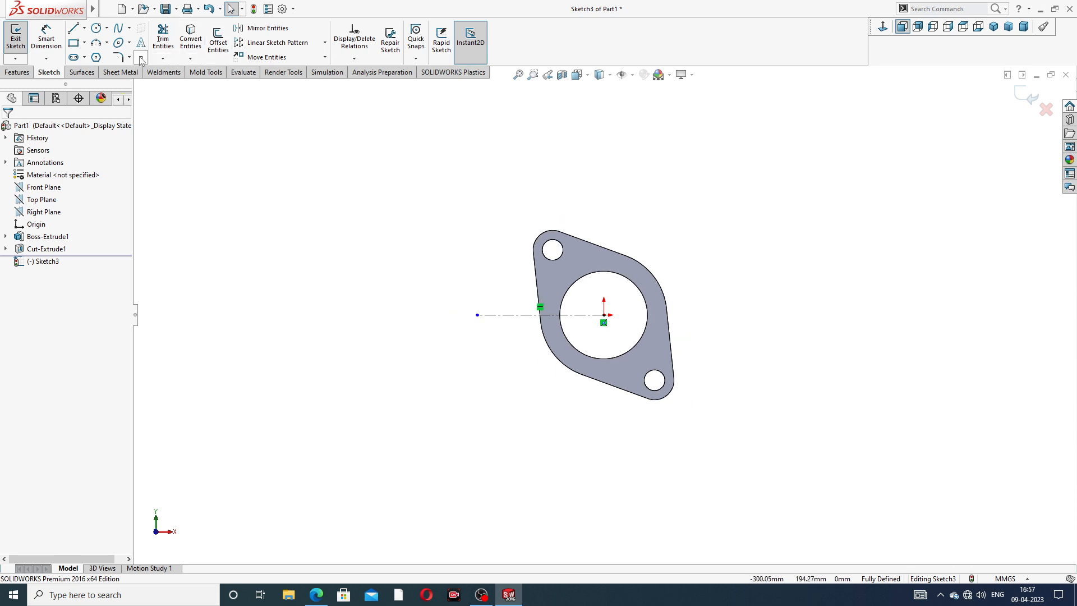
left_click(1021, 99)
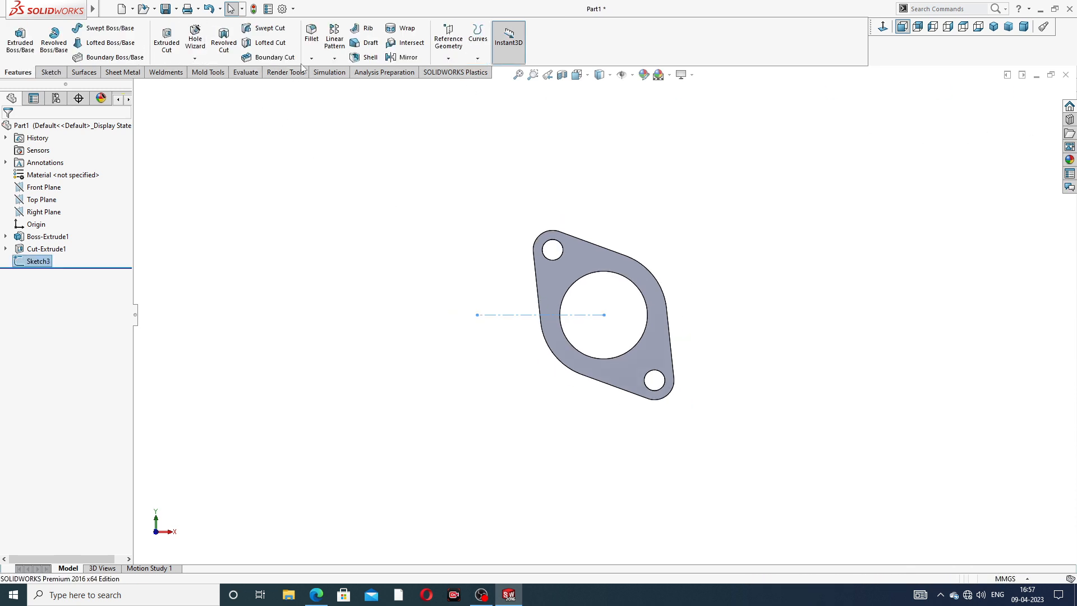
Start a Linear Pattern along the construction line with 120 mm spacing and check the spacing against the PDF drawing.
left_click(334, 59)
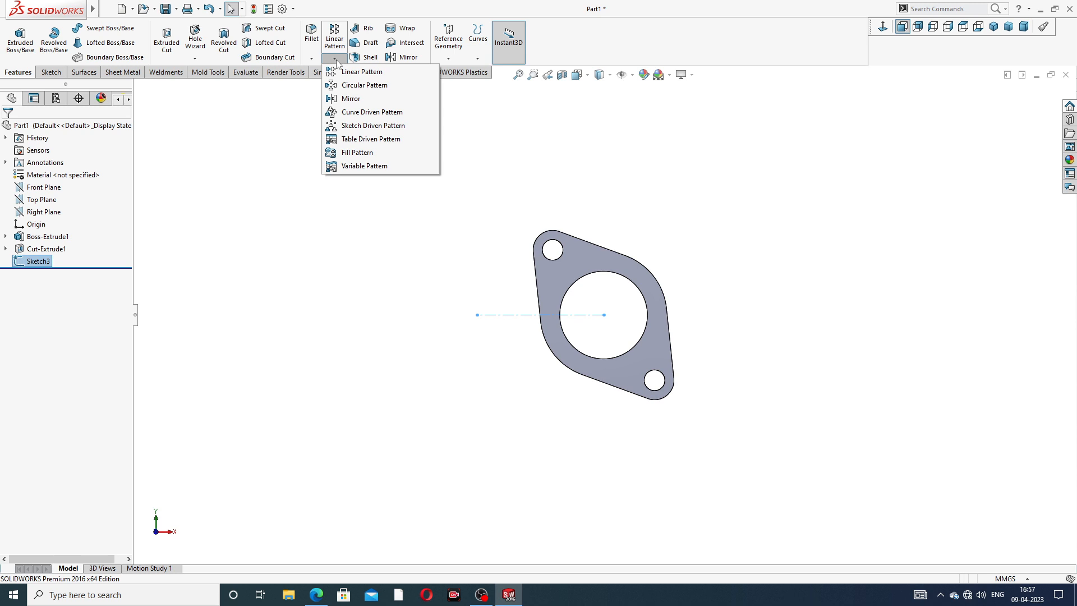
left_click(378, 75)
scroll(528, 344, "down", 2)
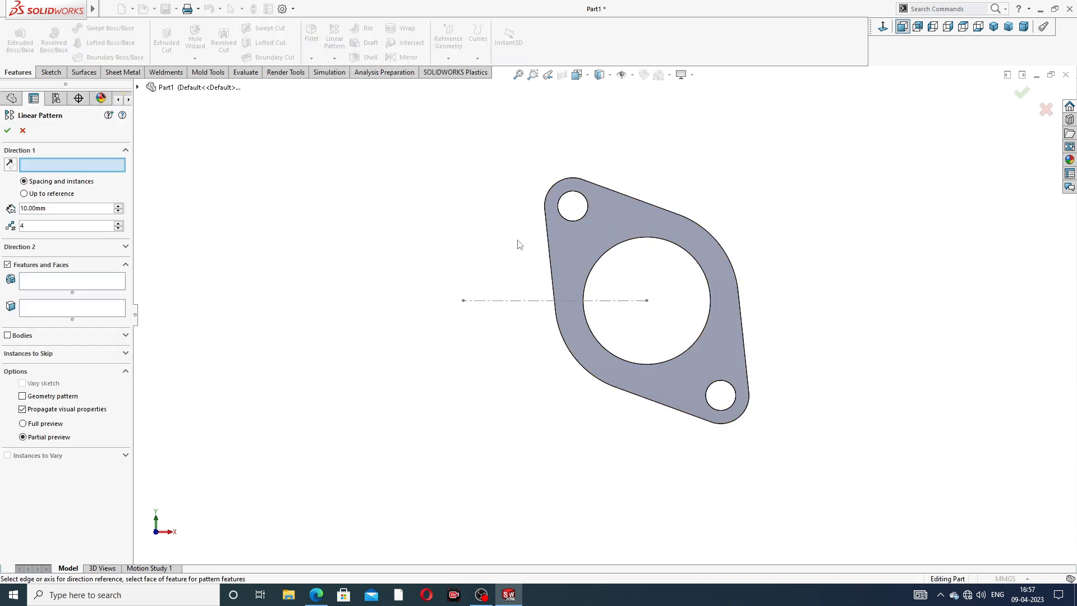
left_click(536, 300)
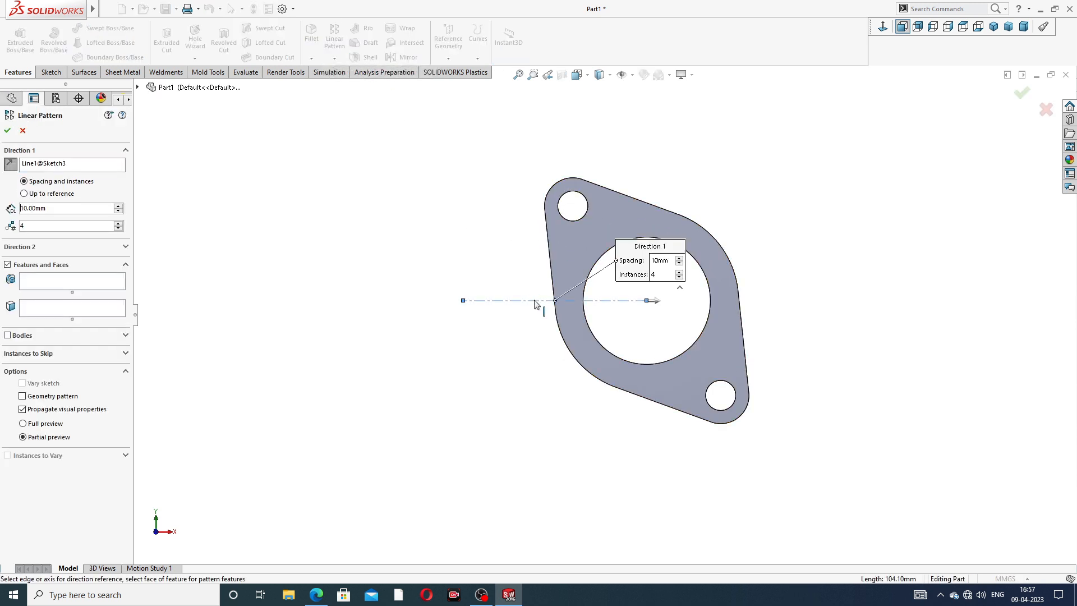
double_click(55, 210)
type("120")
key("Return")
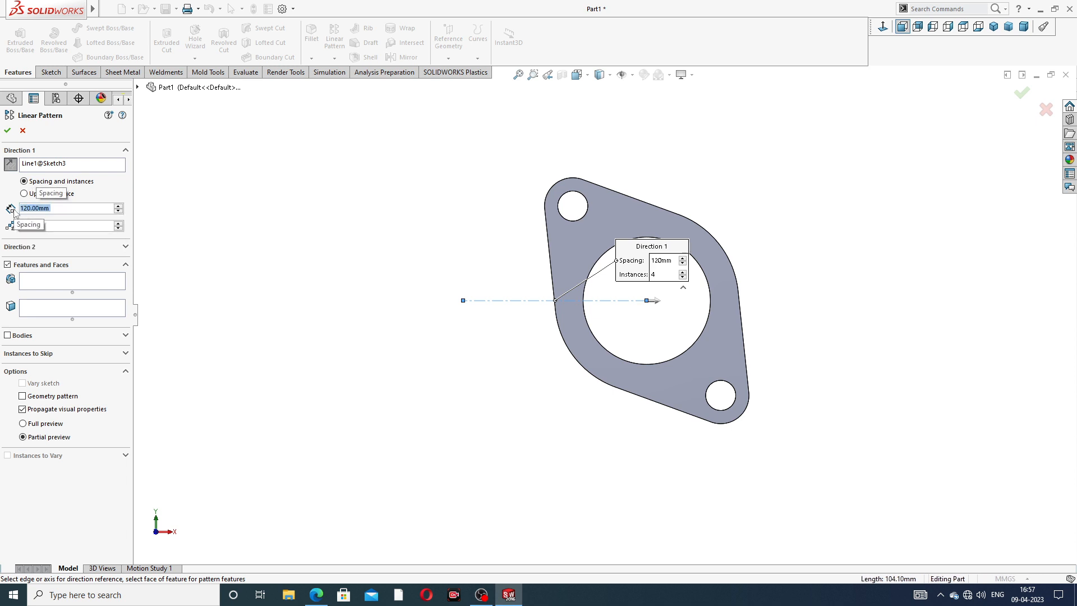
left_click(317, 595)
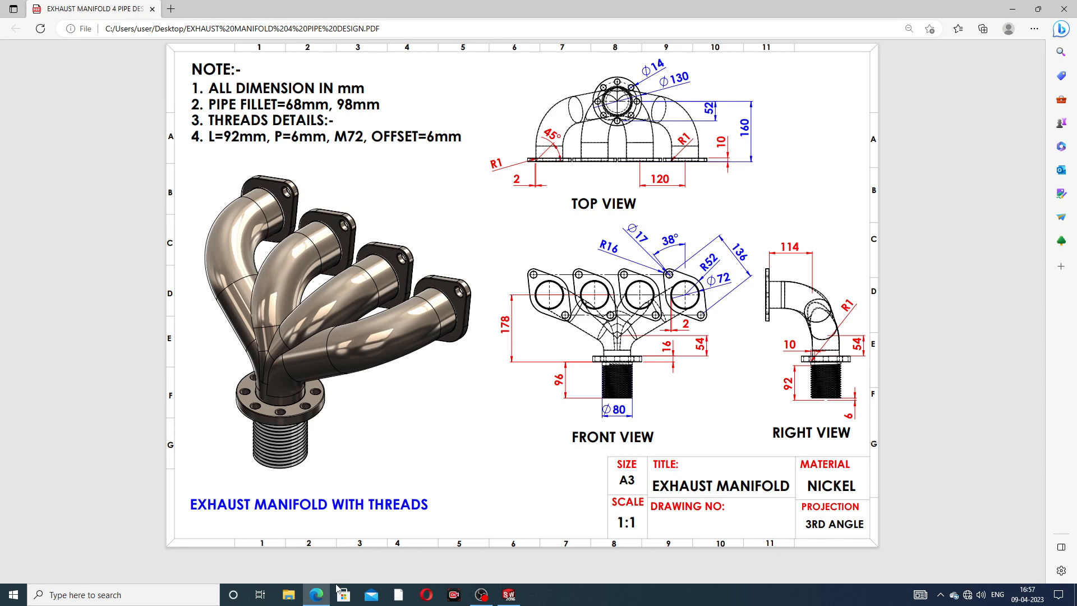
left_click(316, 596)
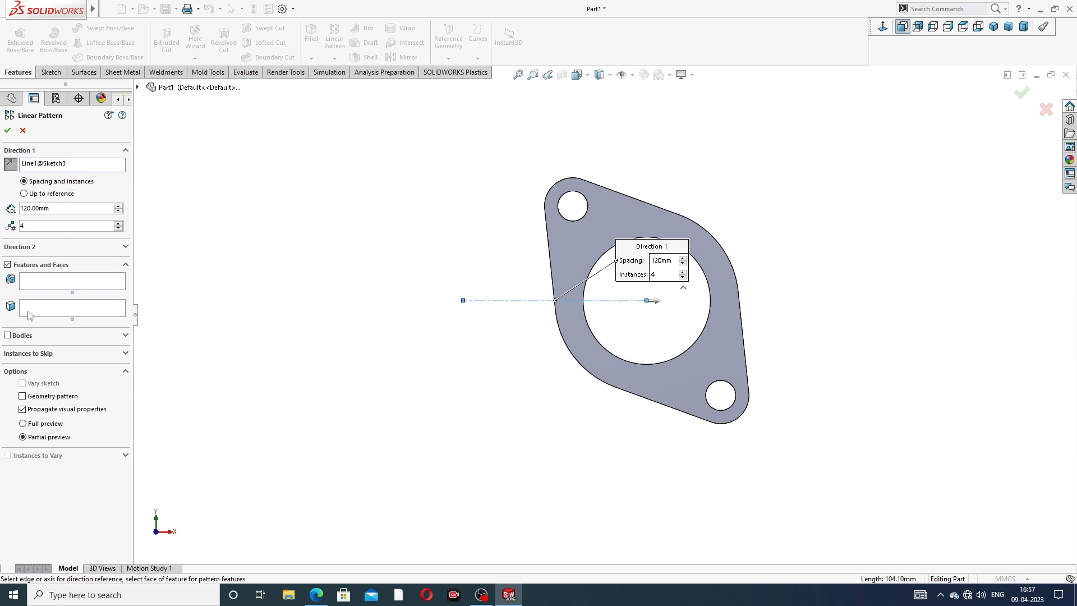
Pattern the flange as a body with four instances, reverse the direction so the copies run left, and accept the pattern.
left_click(7, 337)
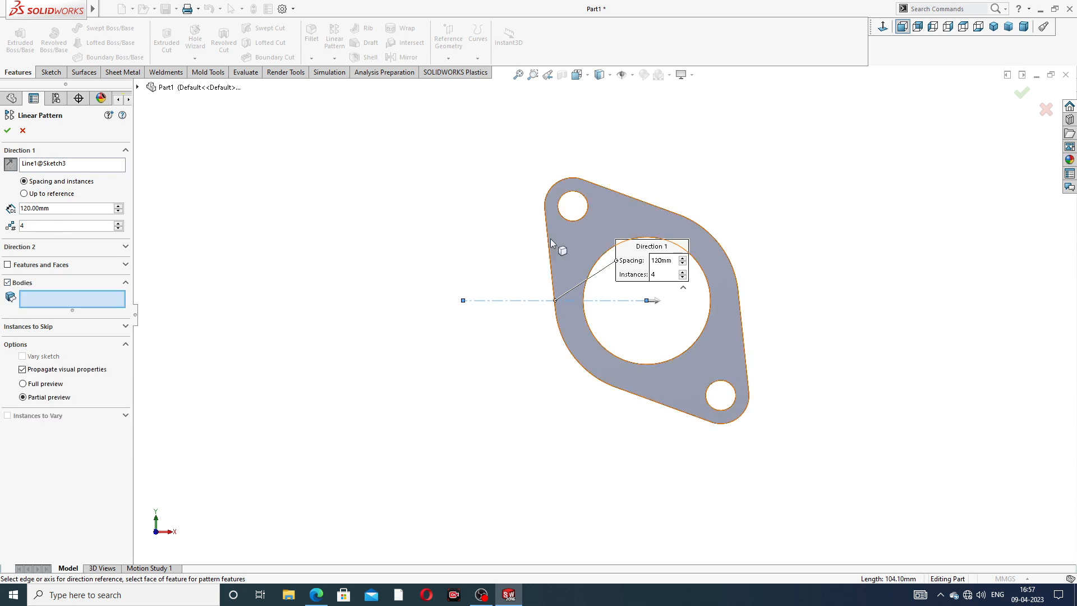
left_click(566, 250)
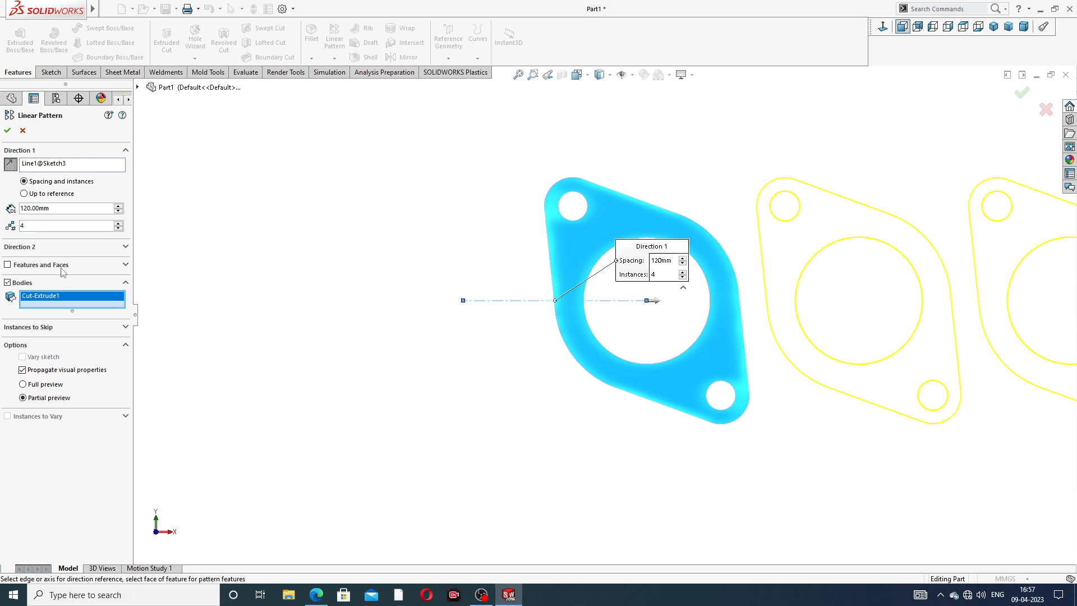
left_click(11, 166)
key("f")
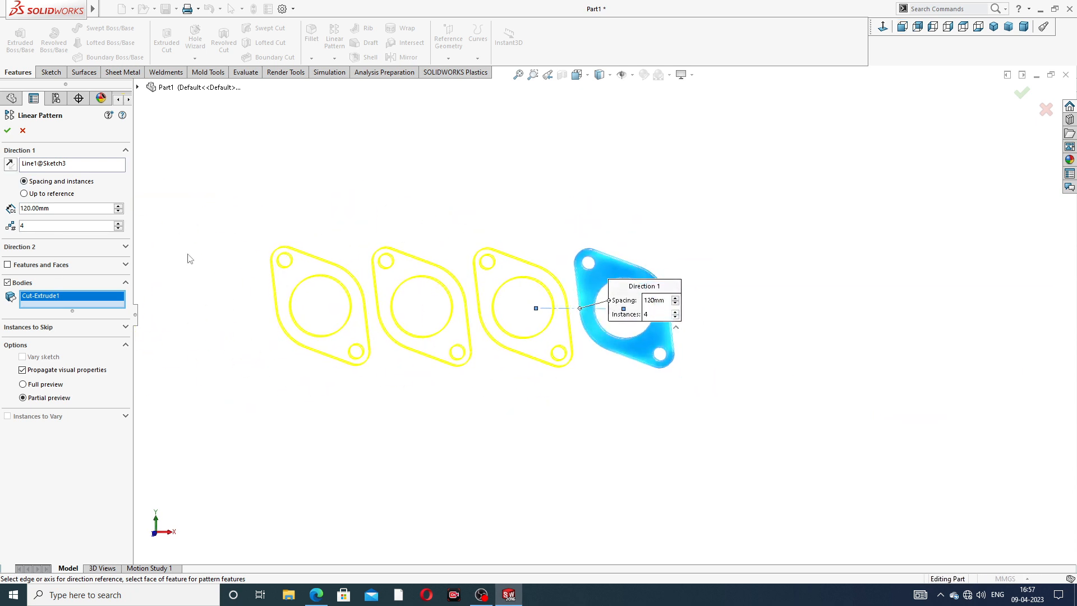
left_click(8, 130)
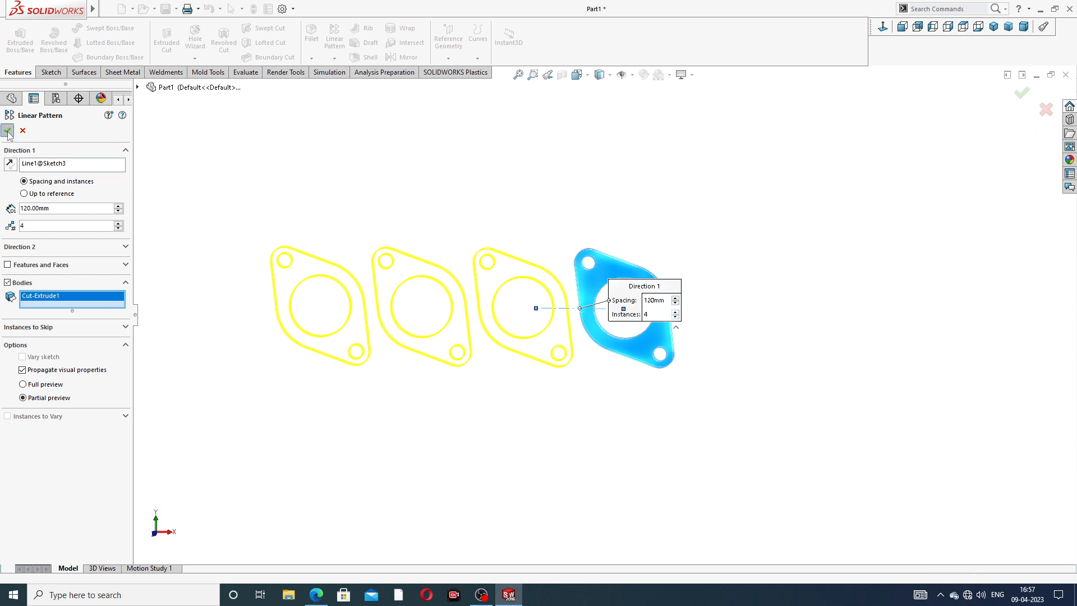
Hide the construction line sketch and show the row of flanges in an isometric view, turned slightly.
scroll(565, 318, "down", 4)
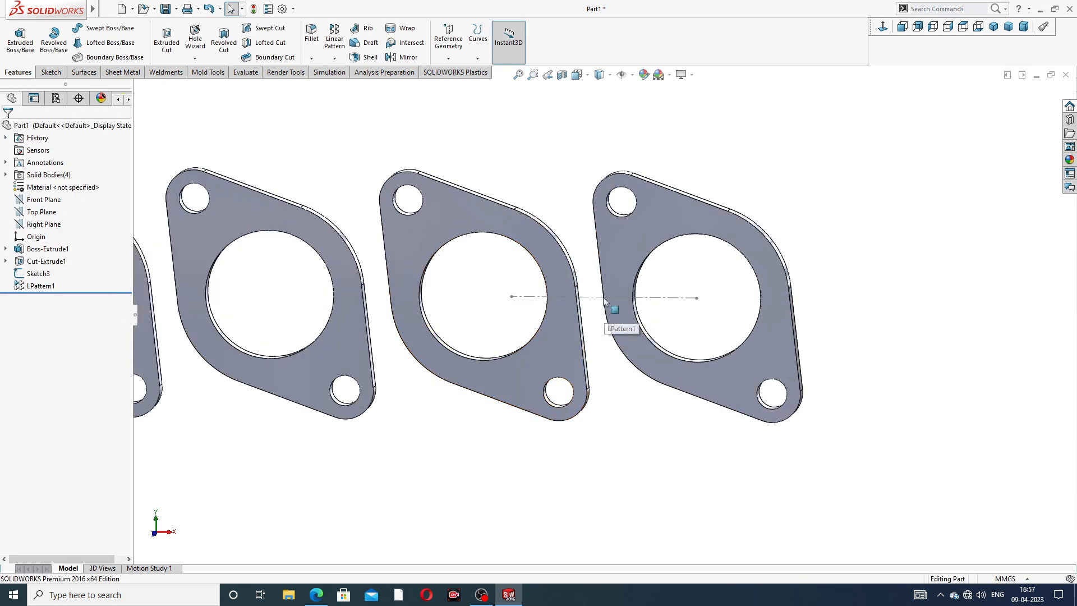
left_click(592, 299)
left_click(632, 257)
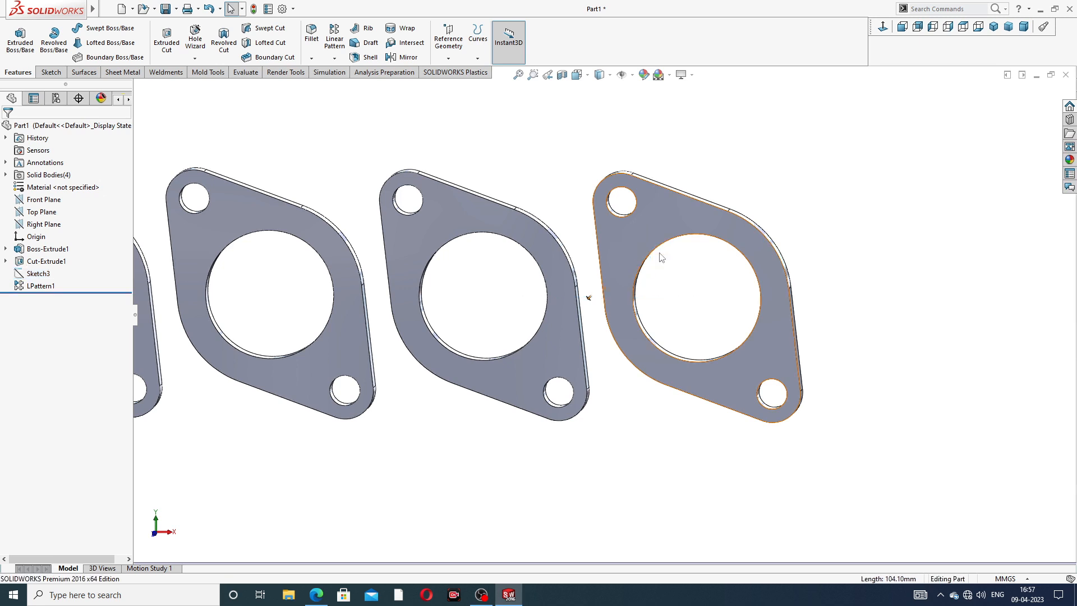
scroll(644, 247, "up", 4)
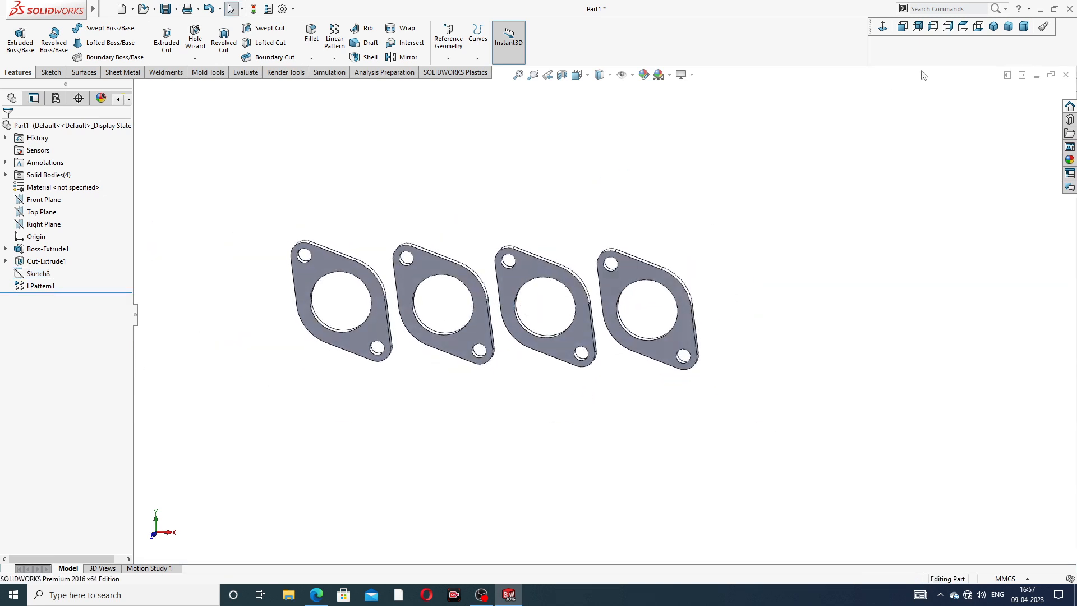
left_click(995, 26)
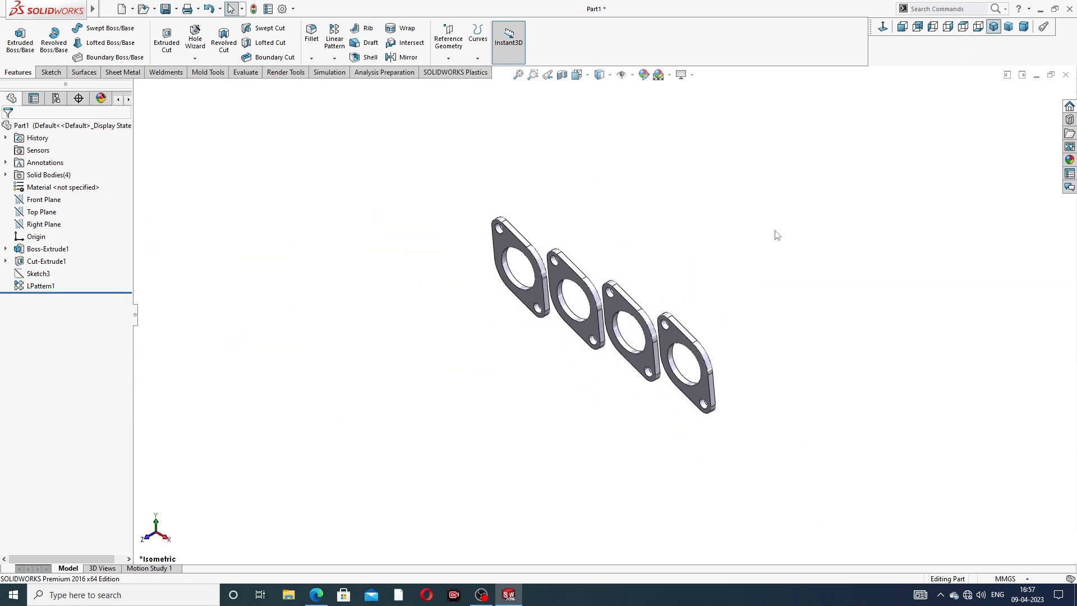
mouse_move(726, 273)
middle_mouse_down()
mouse_move(722, 236)
mouse_move(741, 272)
middle_mouse_up()
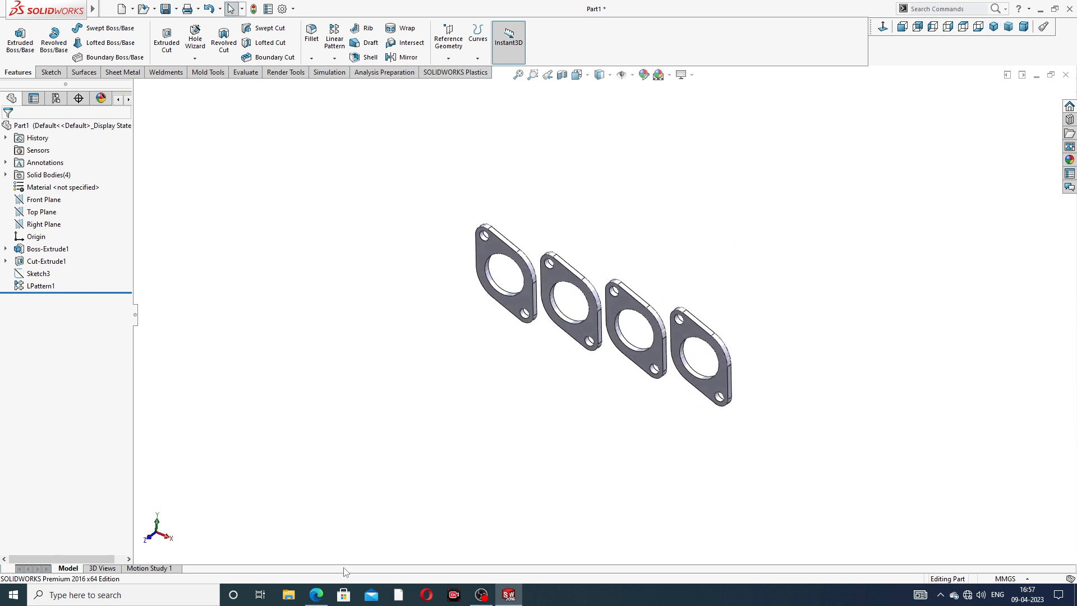
Check the PDF drawing, then create a reference plane offset 178 mm from the Top Plane, flipped to lie below the flanges.
left_click(317, 595)
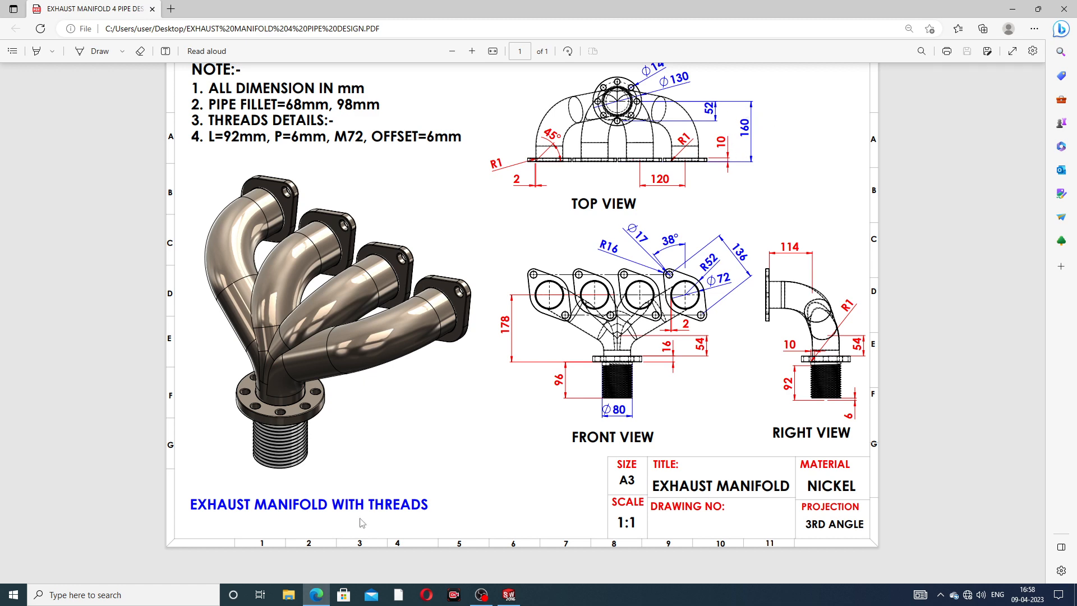
left_click(318, 597)
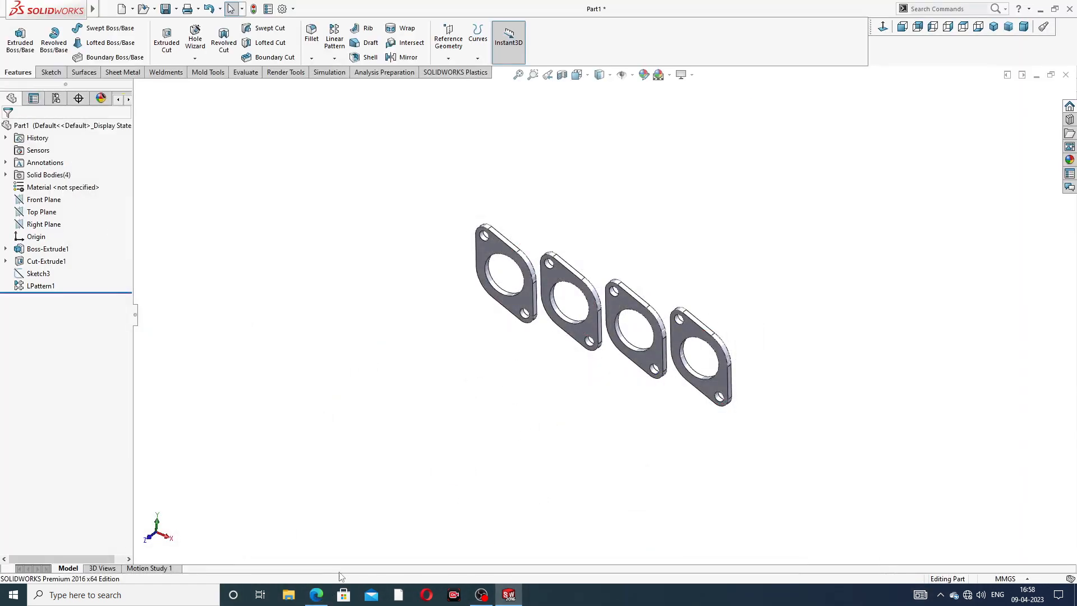
left_click(318, 597)
left_click(41, 213)
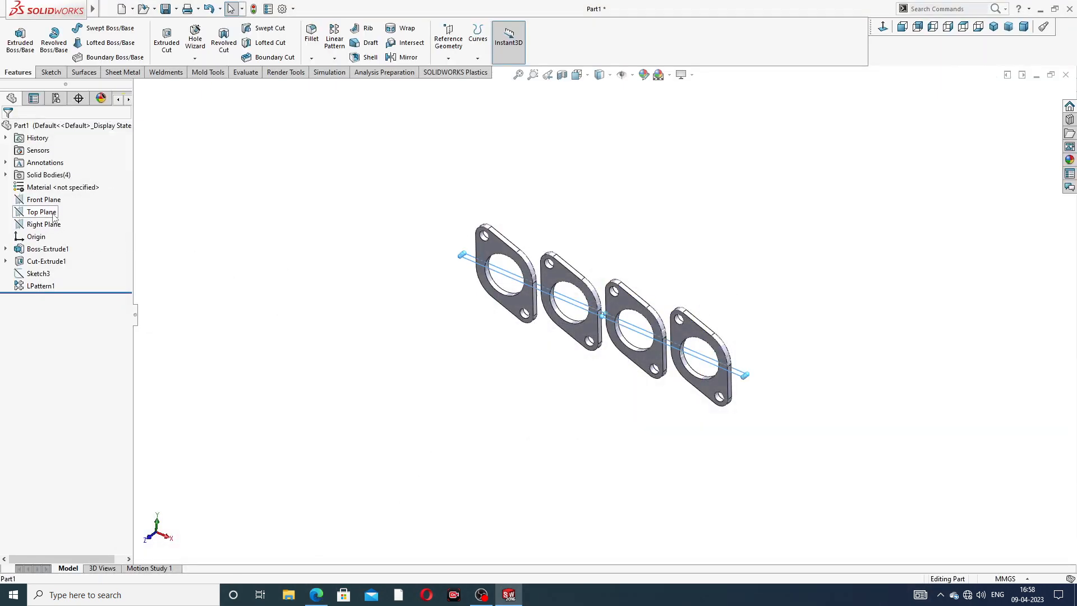
left_click(446, 59)
left_click(460, 72)
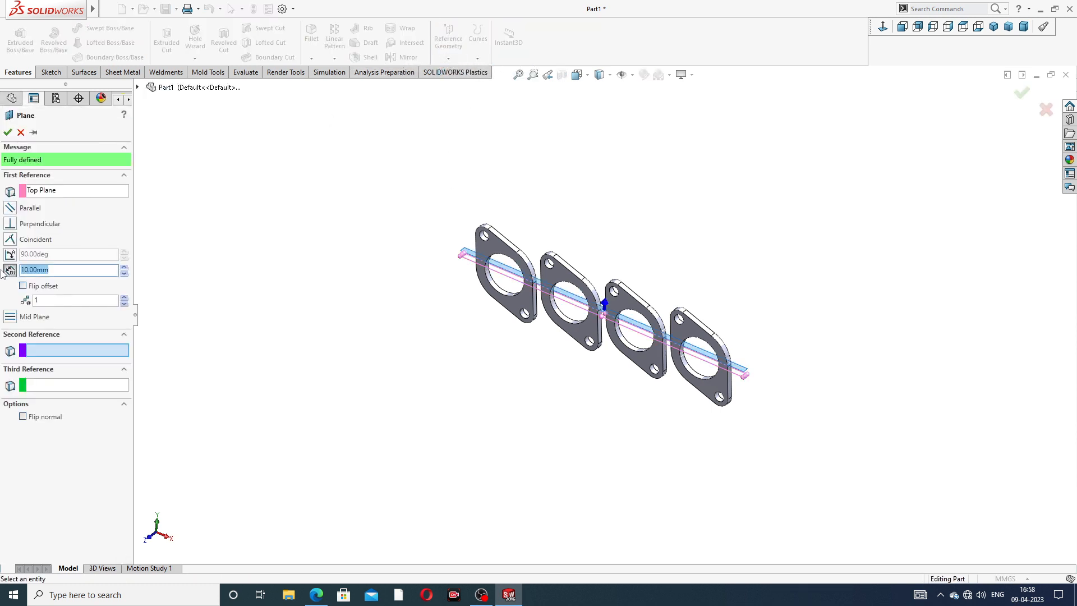
type("1")
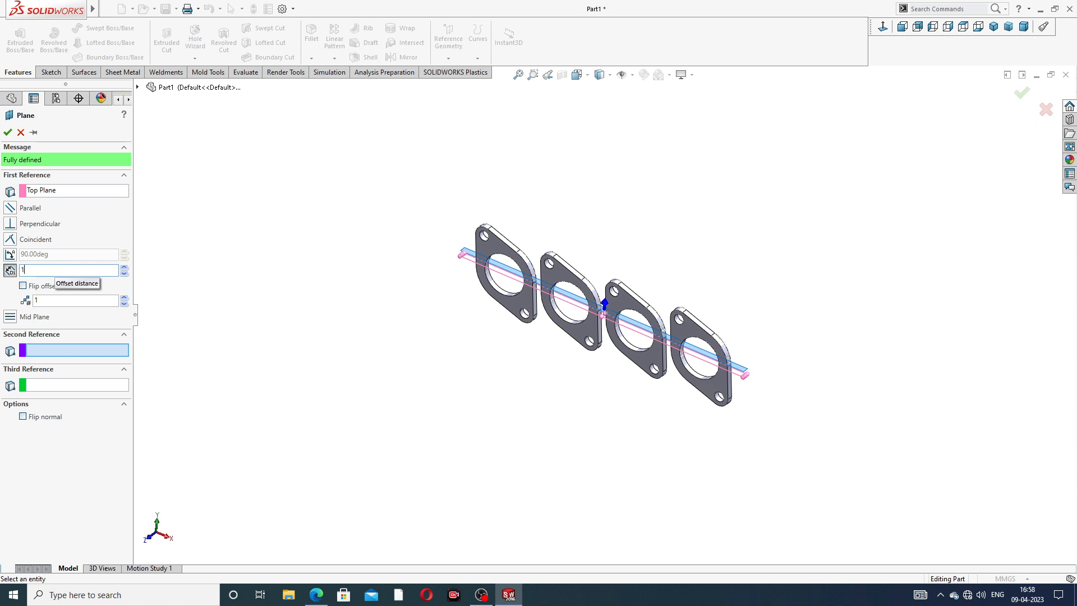
type("78")
key("Return")
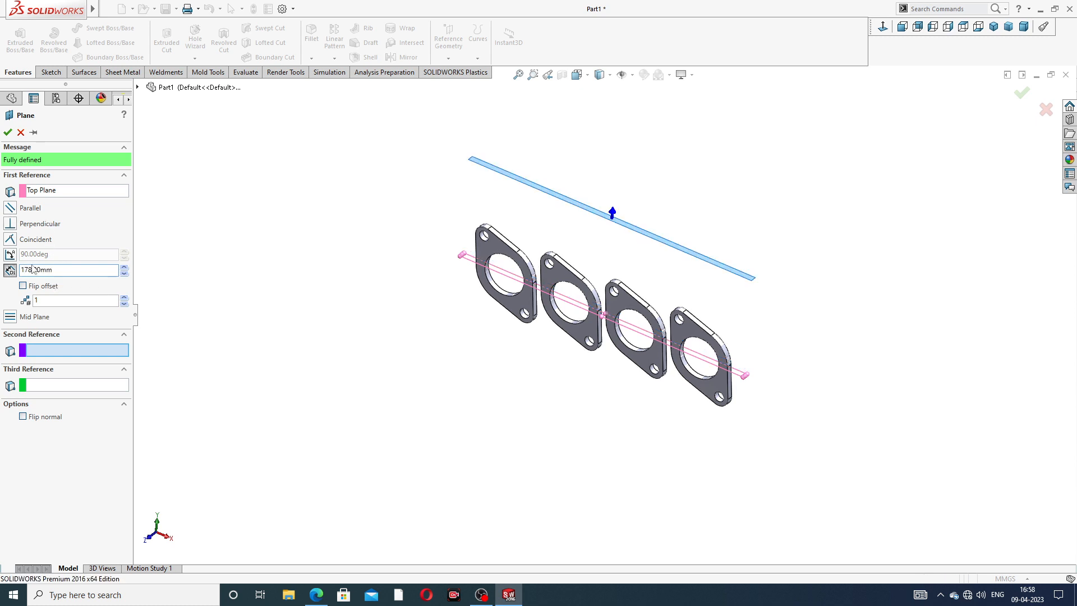
left_click(23, 286)
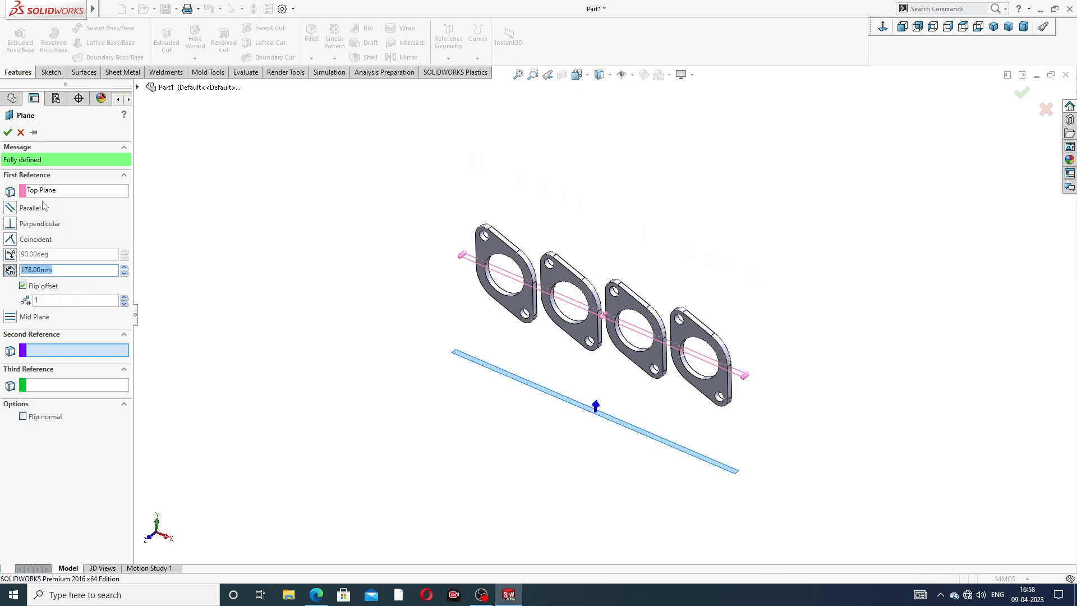
left_click(8, 132)
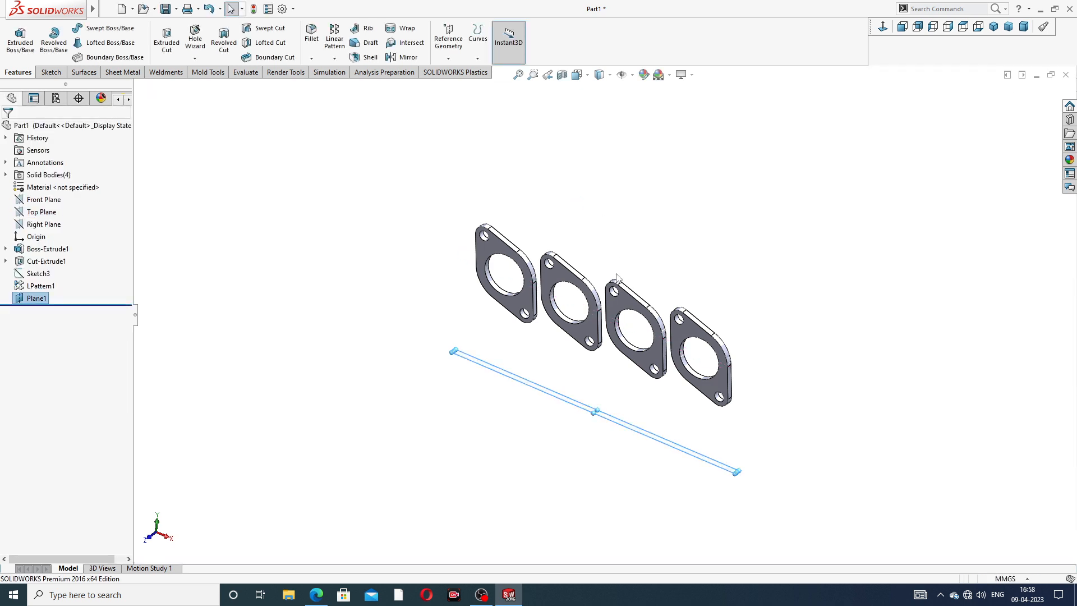
Widen the offset plane's outline and open a new sketch on it.
middle_click_drag(616, 275, 588, 295)
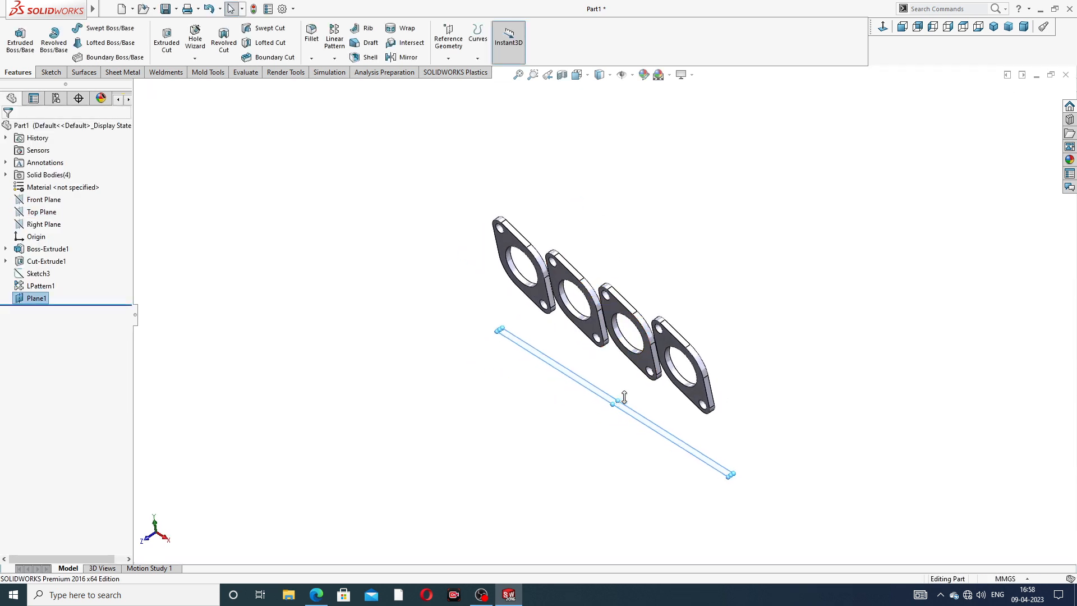
left_click_drag(624, 397, 669, 366)
left_click(687, 368)
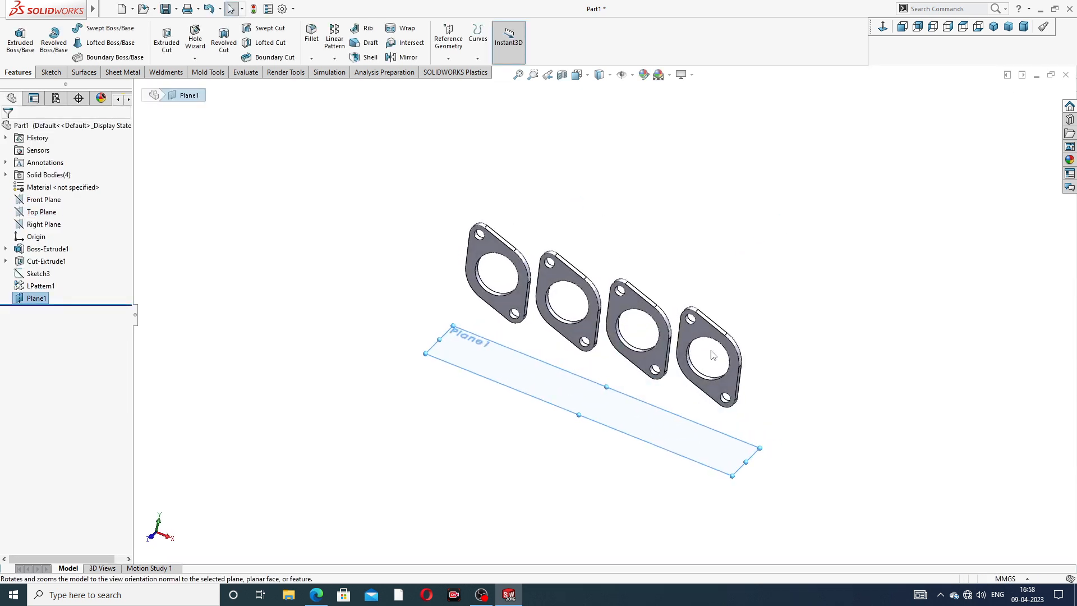
left_click(681, 430)
left_click(723, 387)
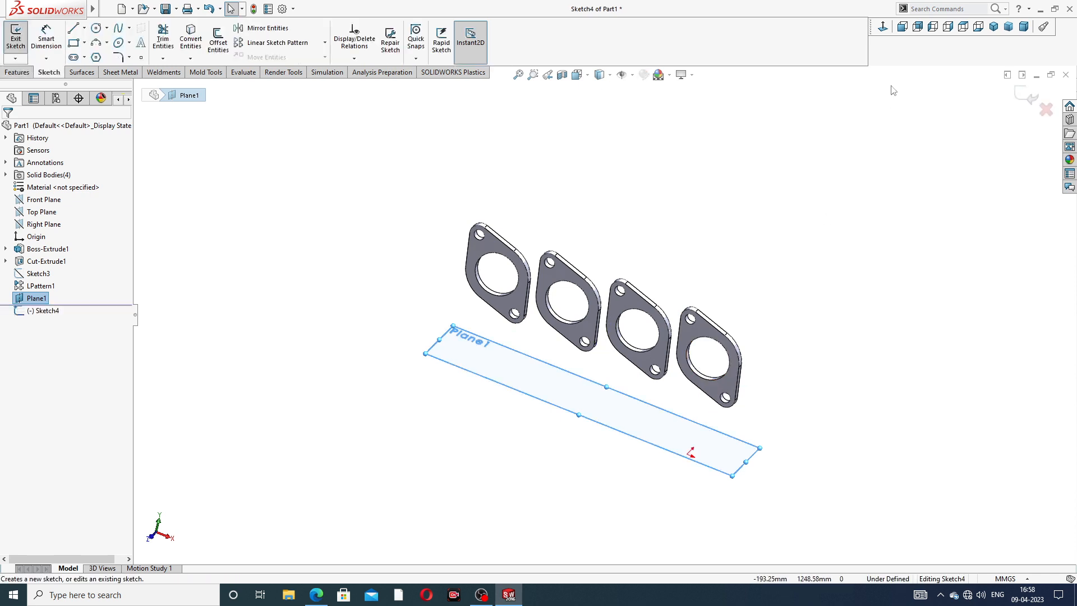
Sketch a horizontal centerline about 4 mm long across the gap between the two middle flanges, joining their front corners.
scroll(621, 355, "down", 3)
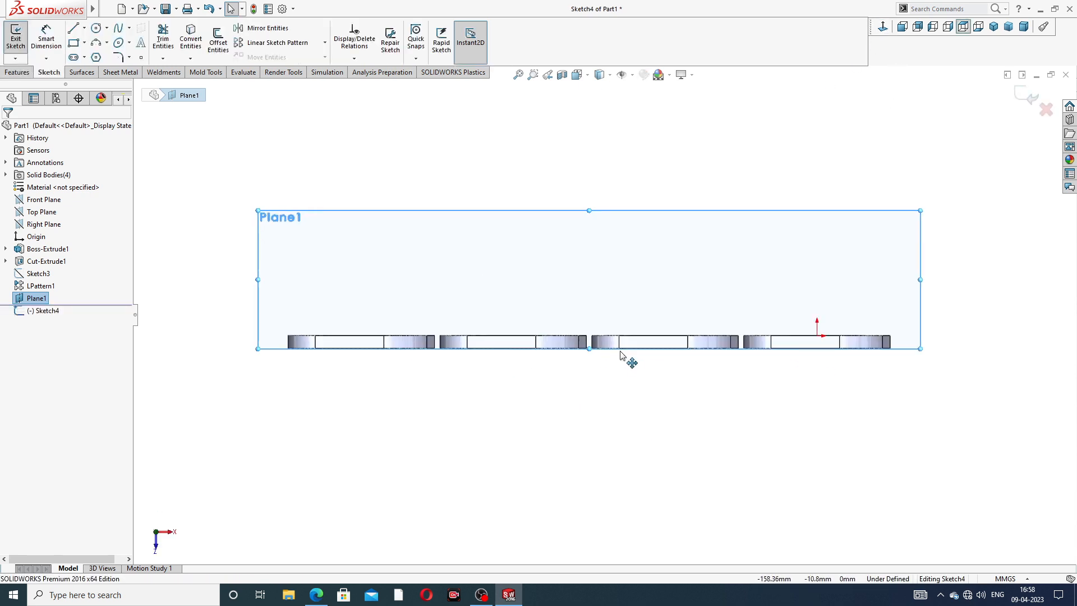
scroll(595, 337, "down", 5)
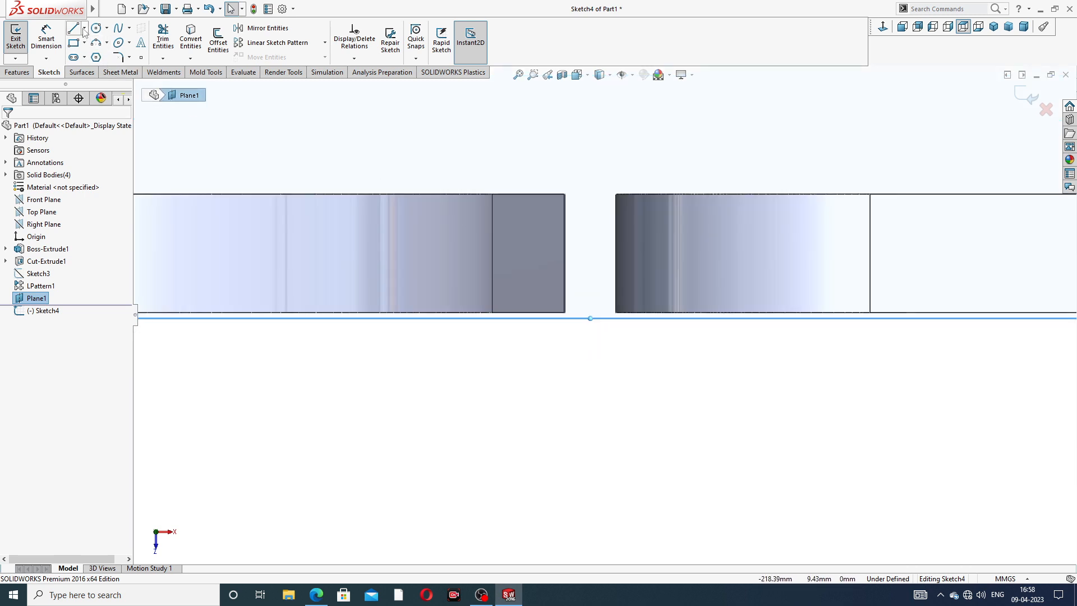
left_click(83, 29)
left_click(100, 53)
scroll(530, 352, "down", 3)
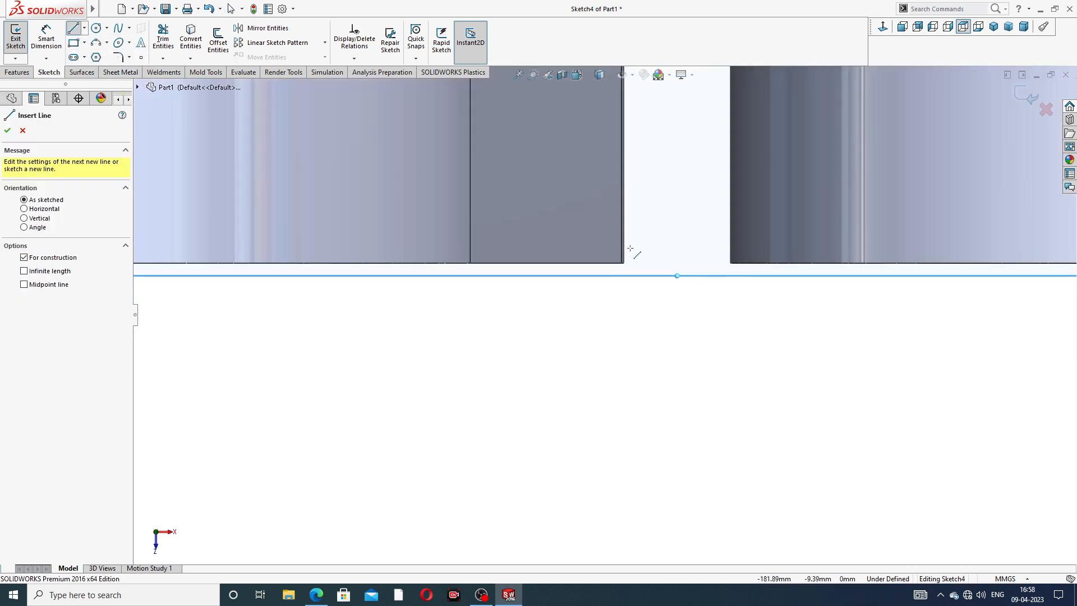
left_click(624, 263)
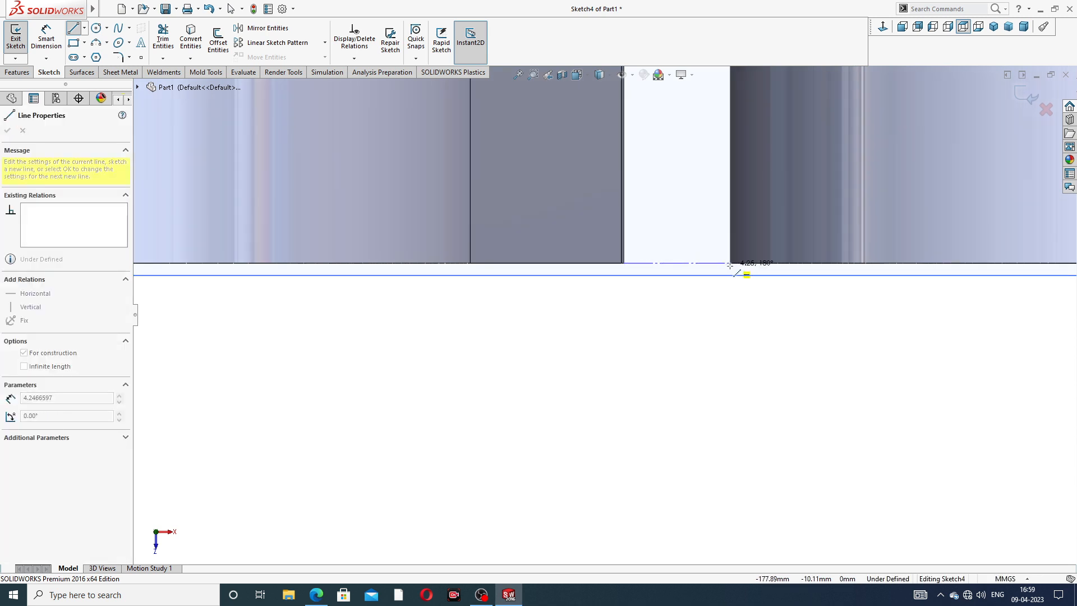
left_click(730, 263)
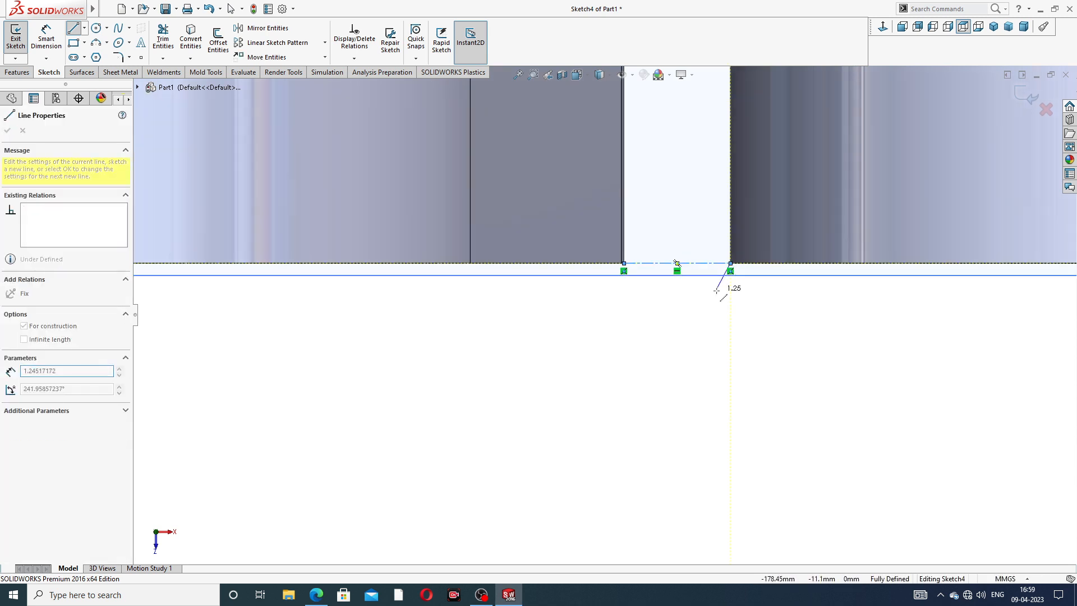
scroll(612, 306, "up", 4)
right_click(704, 171)
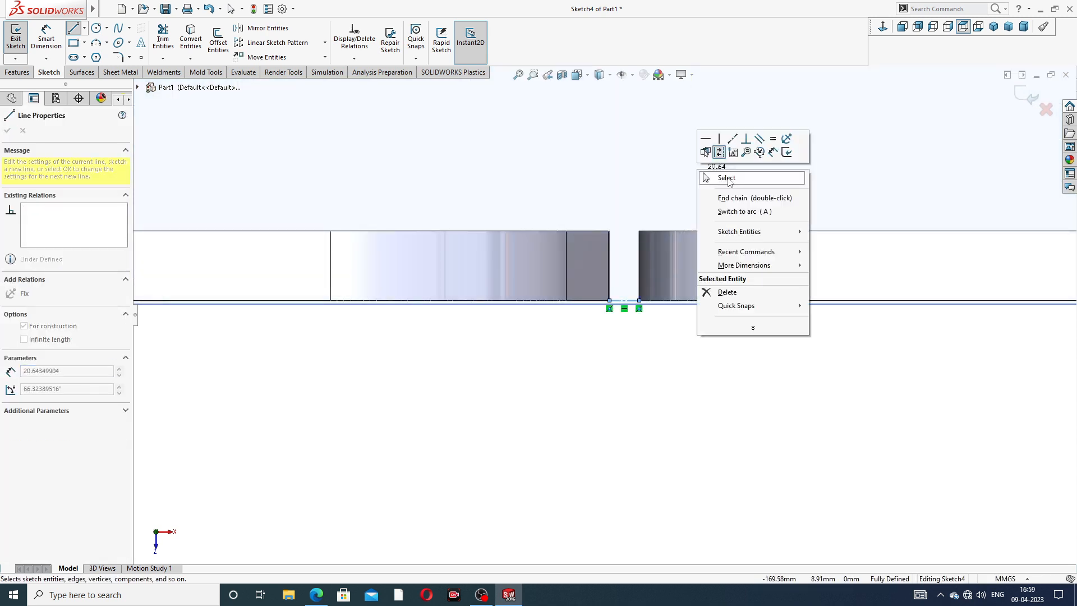
left_click(724, 178)
Sketch a vertical centerline about 88 mm long from the midpoint of the short centerline, extending behind the flanges.
left_click(85, 28)
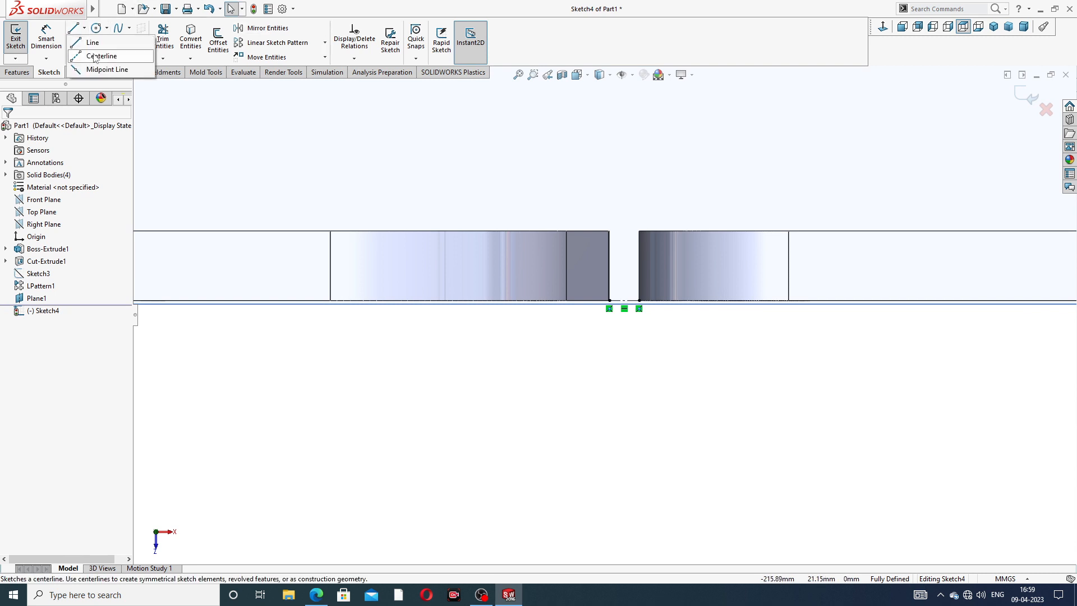
left_click(93, 55)
scroll(603, 323, "up", 3)
scroll(634, 302, "down", 6)
scroll(634, 303, "down", 1)
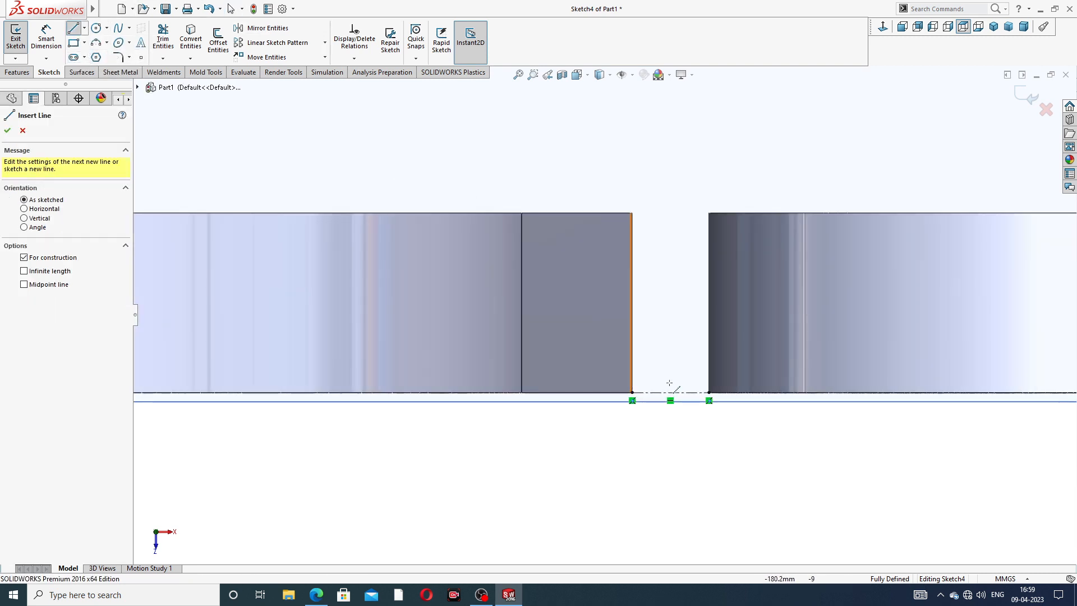
left_click(671, 391)
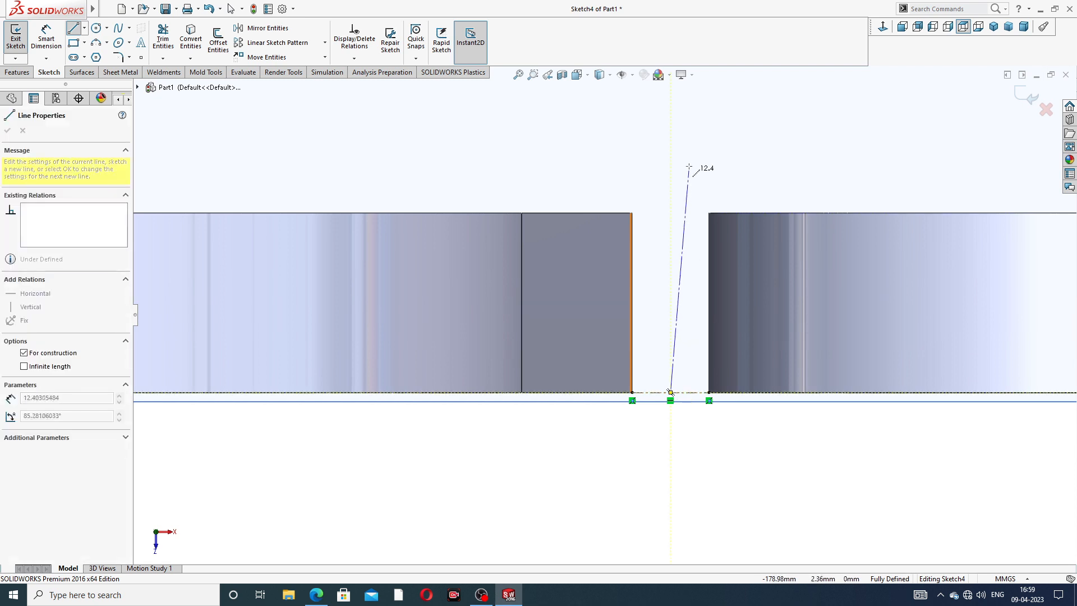
scroll(678, 146, "up", 5)
scroll(628, 122, "up", 3)
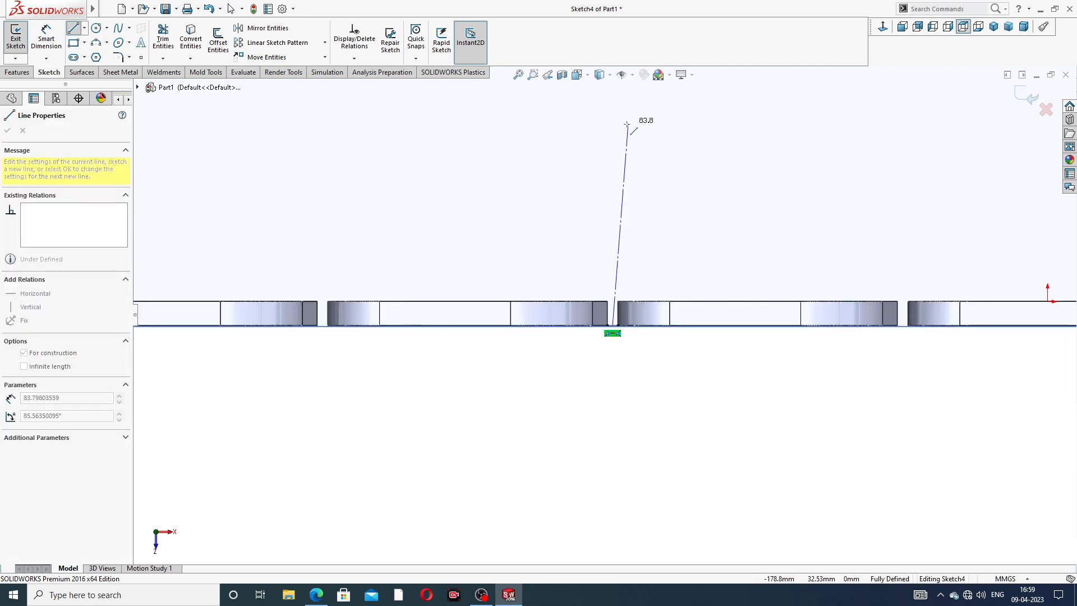
left_click(612, 113)
right_click(663, 123)
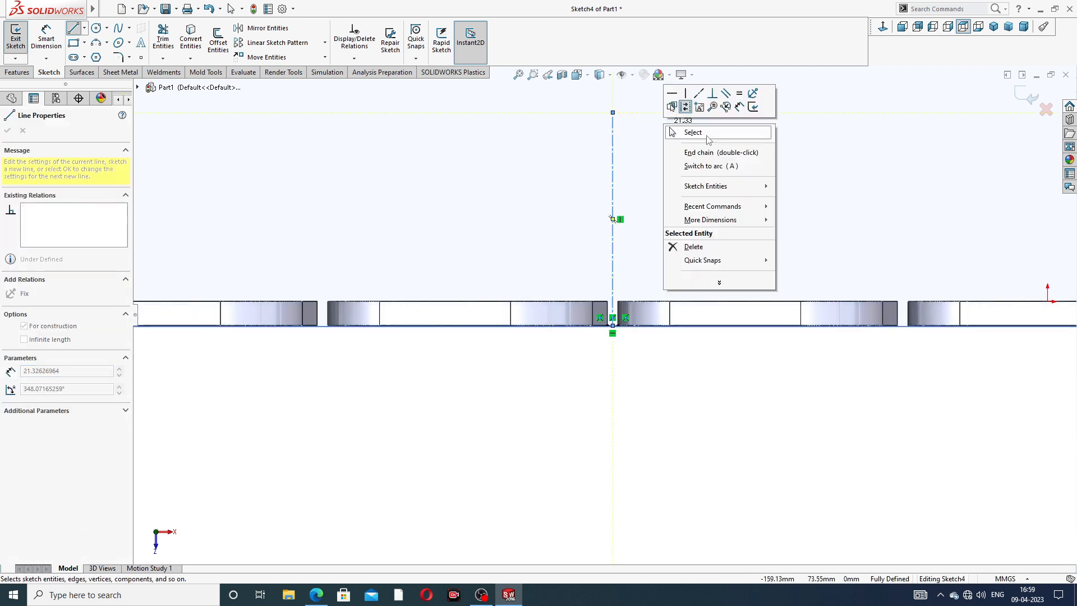
left_click(701, 135)
Hide the offset plane while keeping its sketch open.
scroll(697, 141, "up", 5)
left_click(636, 230)
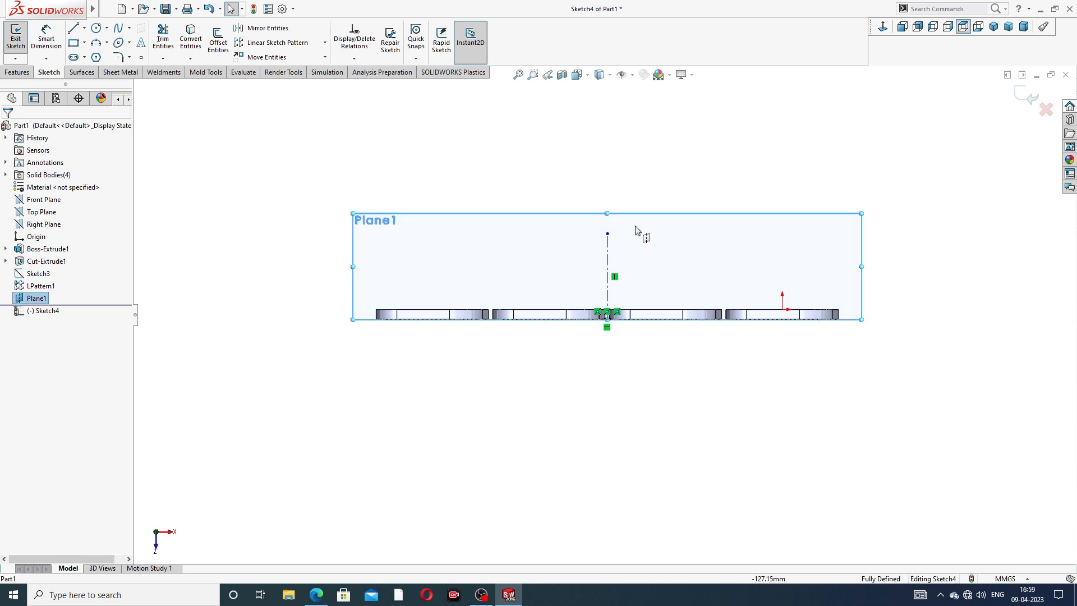
left_click(38, 300)
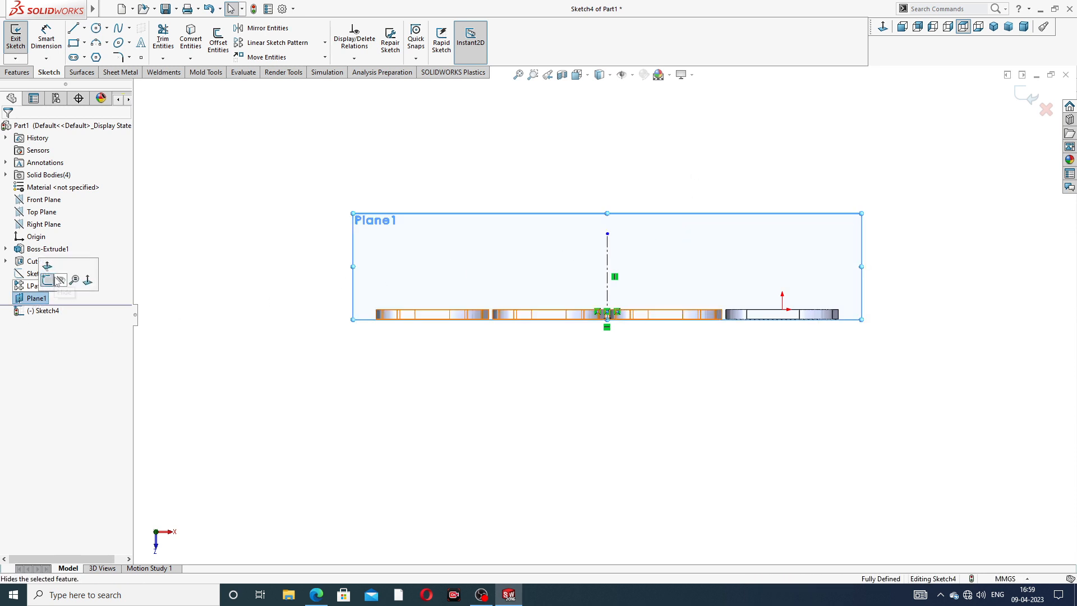
left_click(61, 281)
Sketch a circle about 73 mm in diameter centred on the free end of the vertical centerline.
scroll(587, 275, "down", 3)
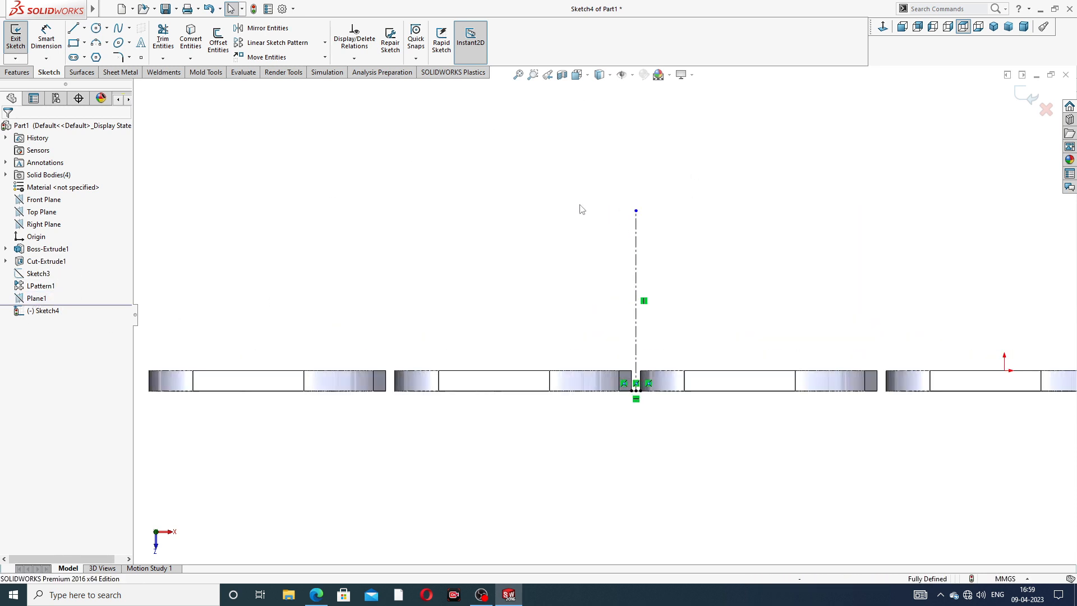
left_click(96, 28)
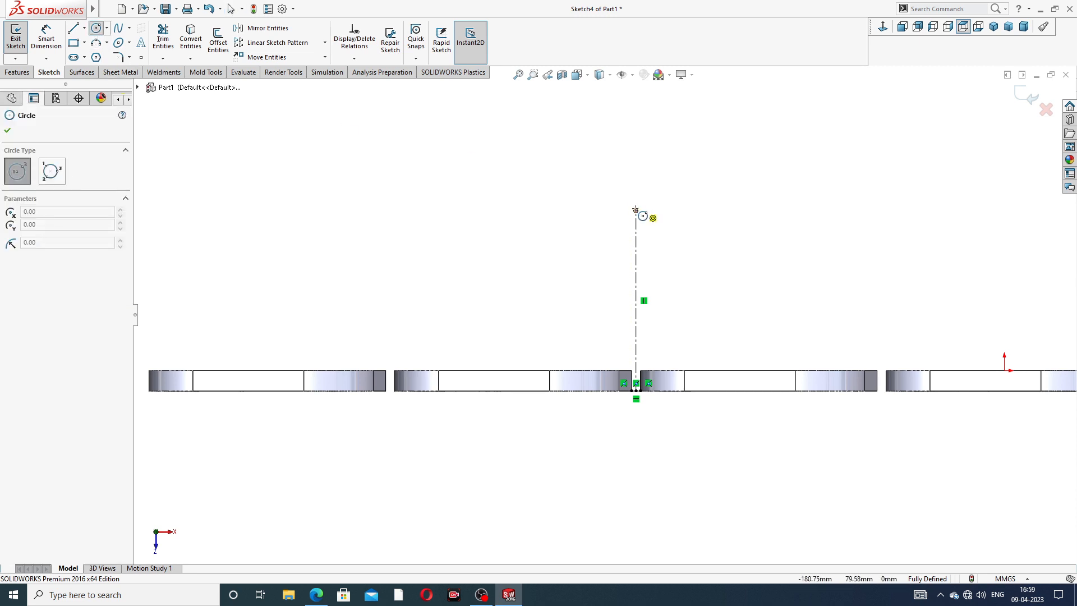
left_click(637, 211)
left_click(675, 147)
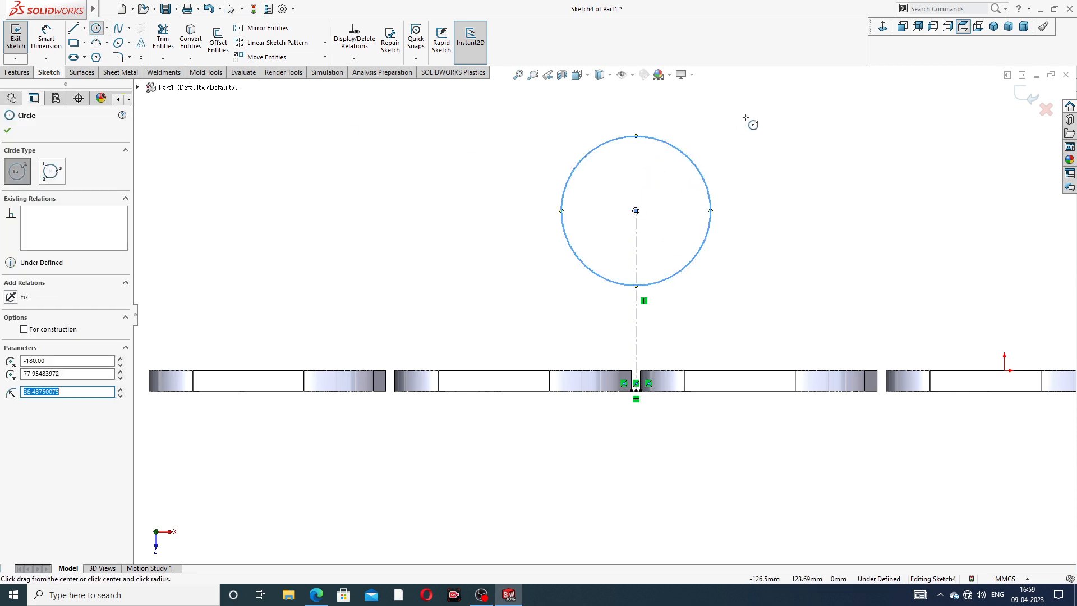
right_click(753, 123)
left_click(763, 134)
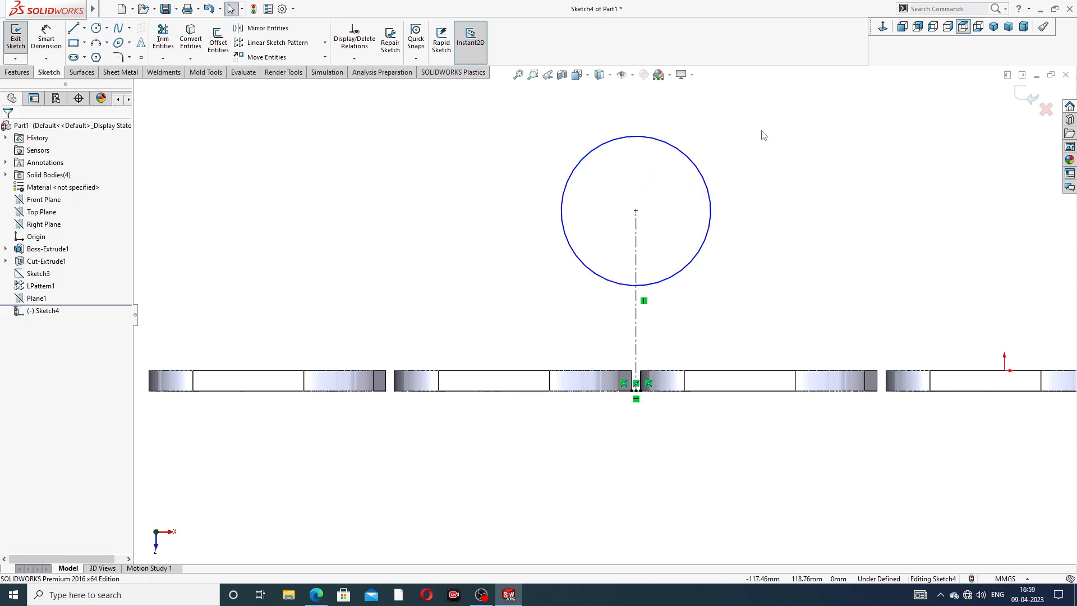
Dimension the circle's diameter at 130 mm, move the dimension inside the circle, and delete it.
left_click(46, 39)
left_click(673, 145)
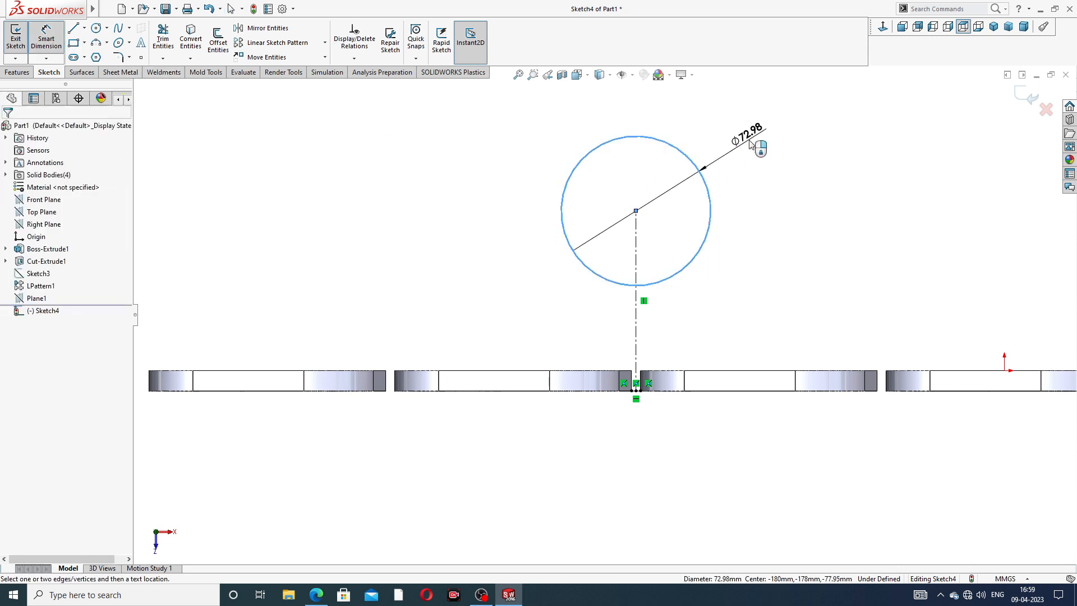
left_click(749, 141)
type("13")
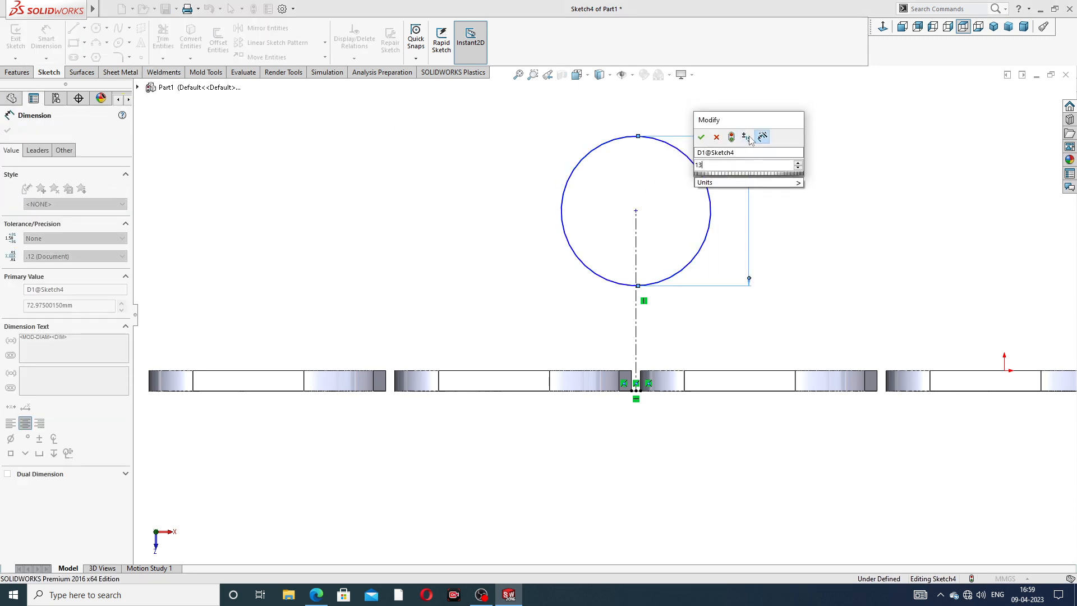
type("0")
key("Return")
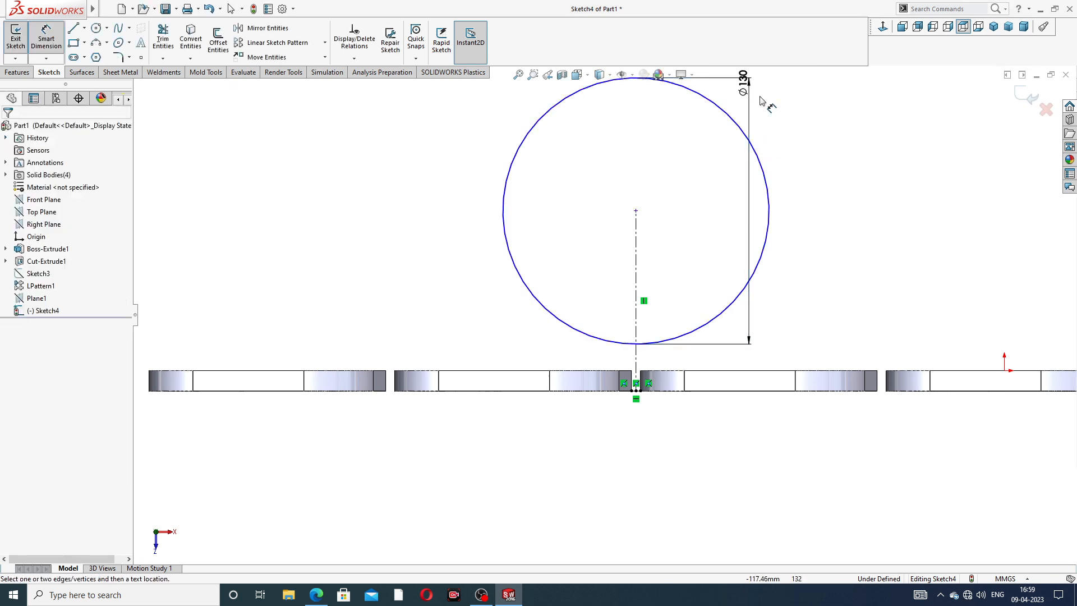
left_click_drag(747, 87, 729, 217)
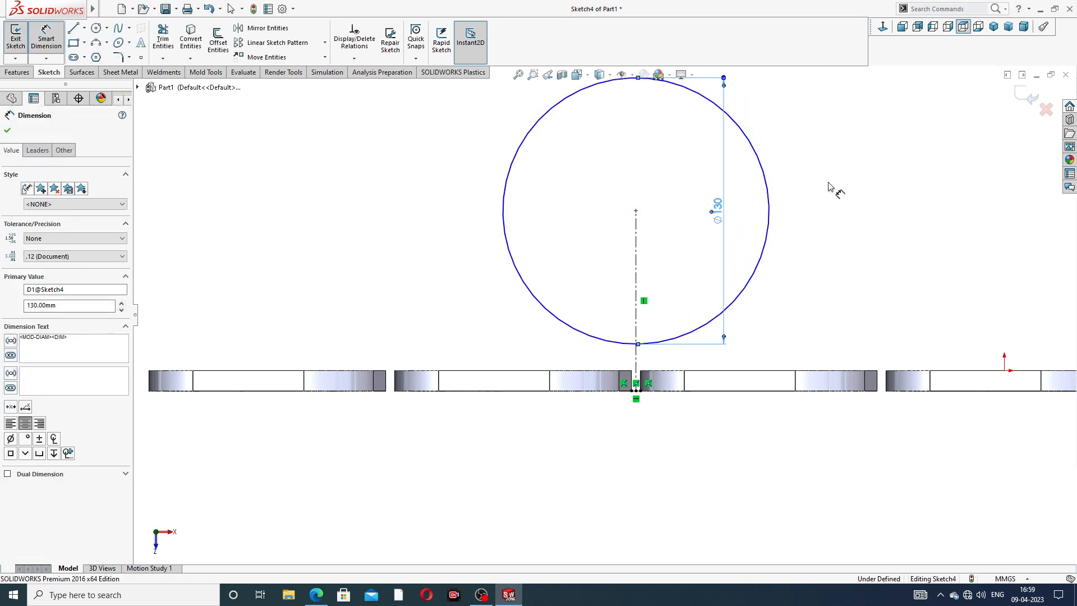
key("Delete")
Dimension the circle's diameter at 130 mm, placing the dimension outside the circle.
scroll(822, 168, "up", 4)
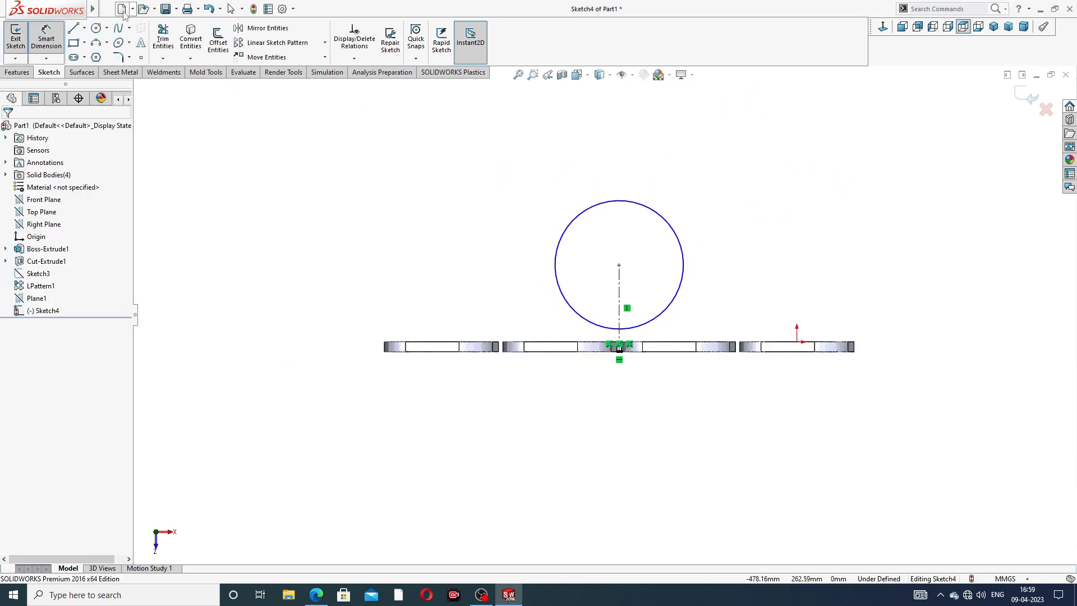
left_click(656, 215)
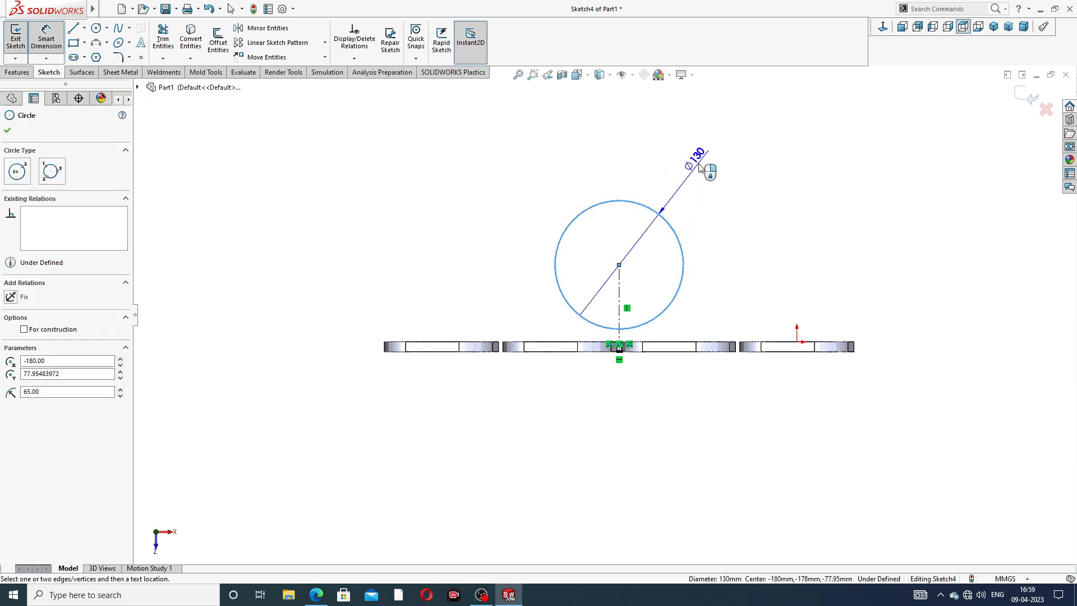
left_click(698, 165)
type("130")
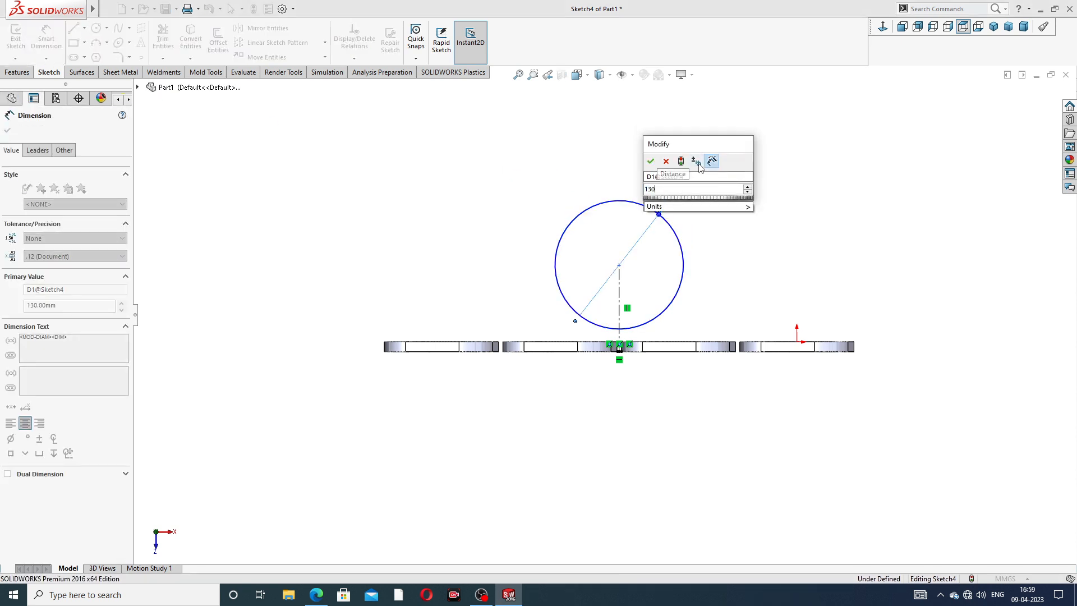
key("Return")
Dimension the circle's center 160 mm from the midpoint of the short centerline and end dimensioning.
scroll(648, 303, "down", 3)
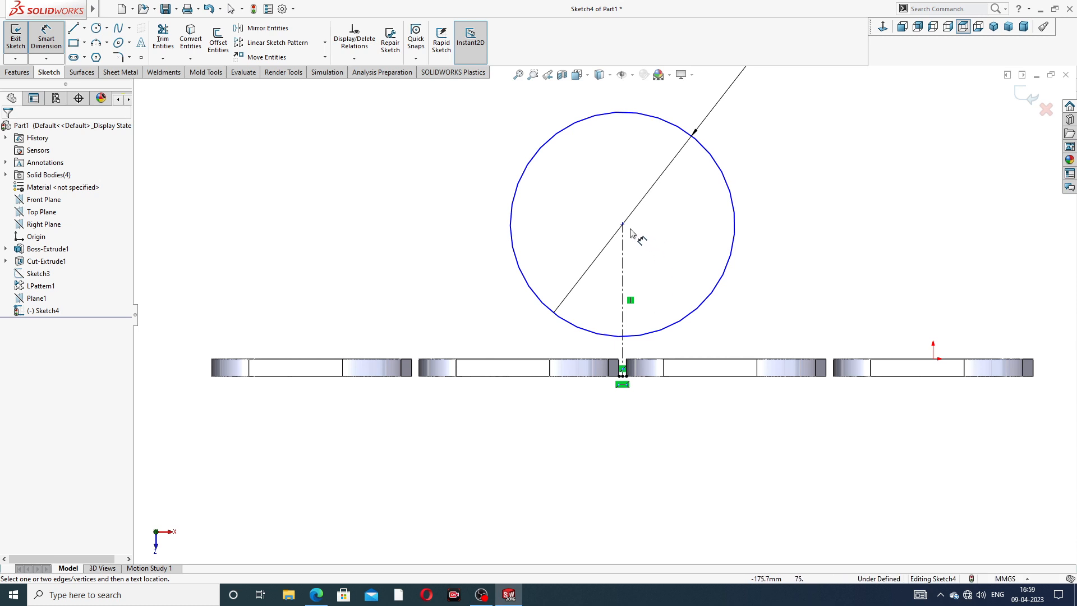
left_click(622, 375)
scroll(622, 359, "down", 5)
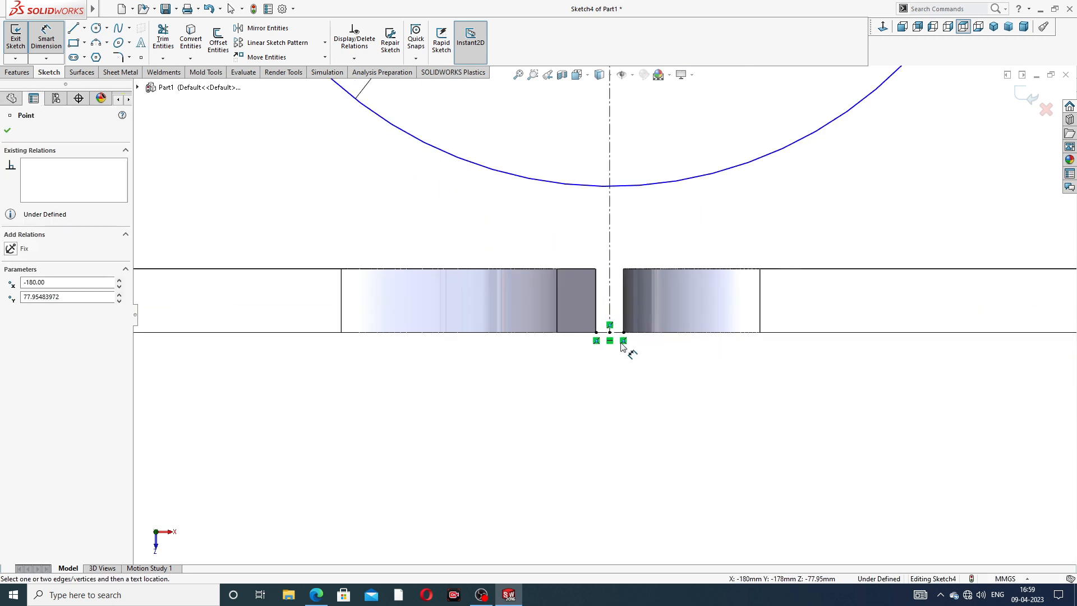
left_click(610, 334)
key("z")
key("z")
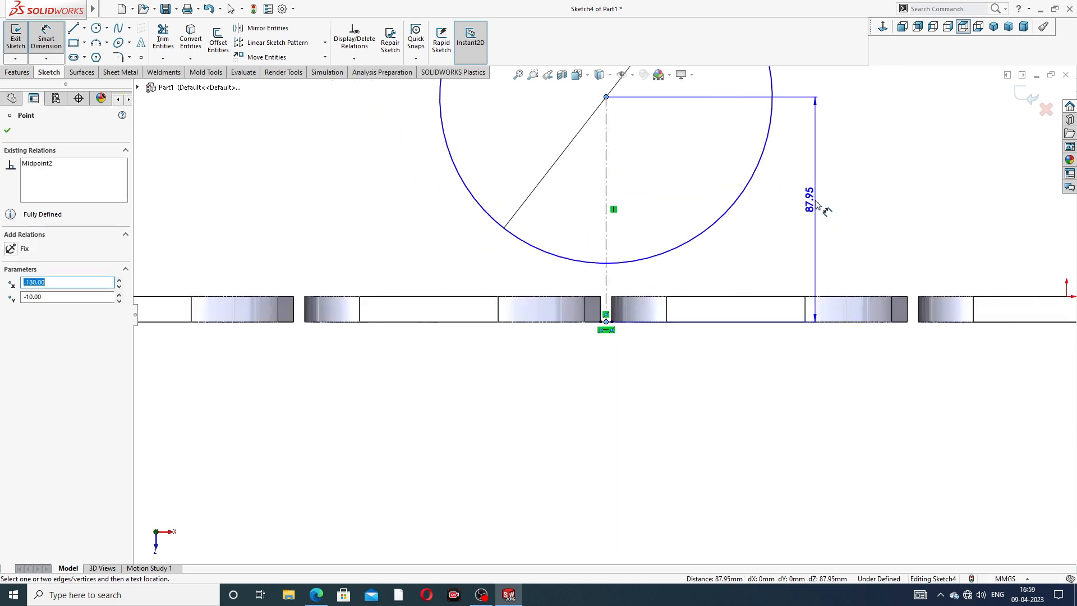
left_click(855, 195)
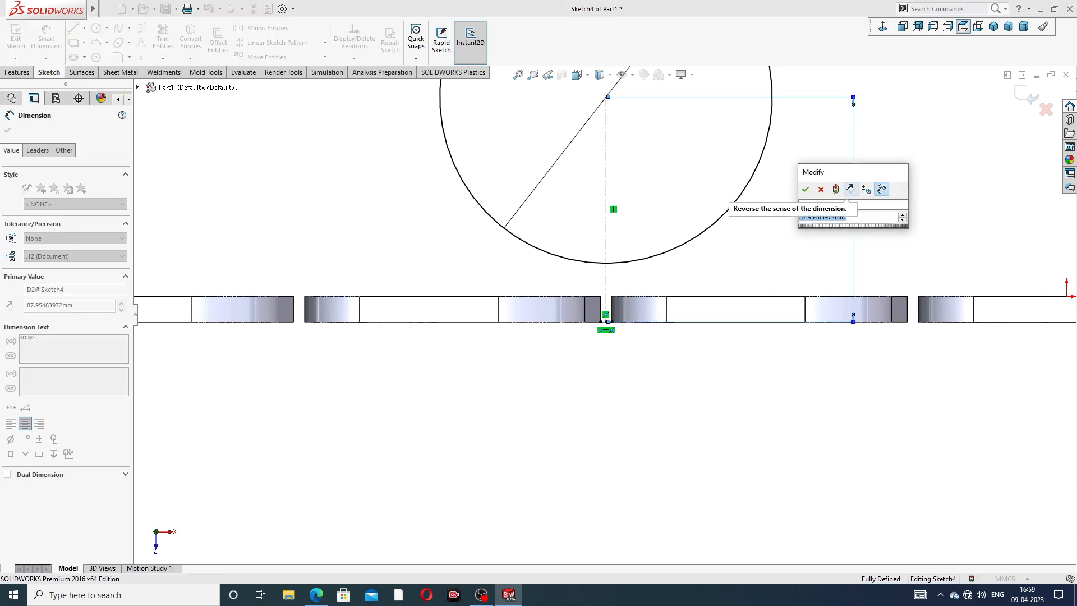
type("16")
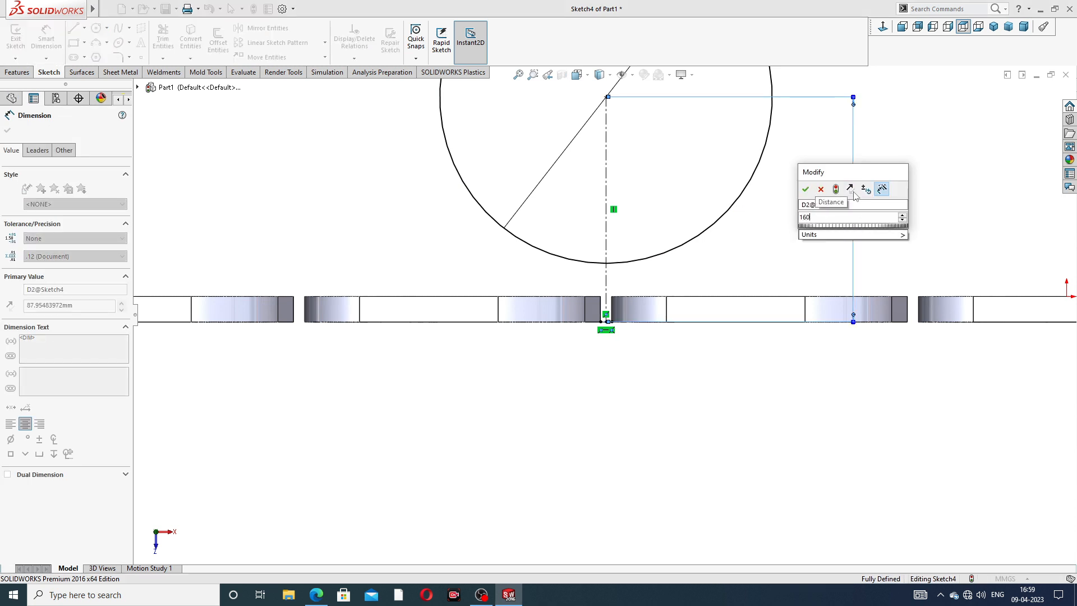
type("0")
key("Return")
scroll(827, 202, "down", 3)
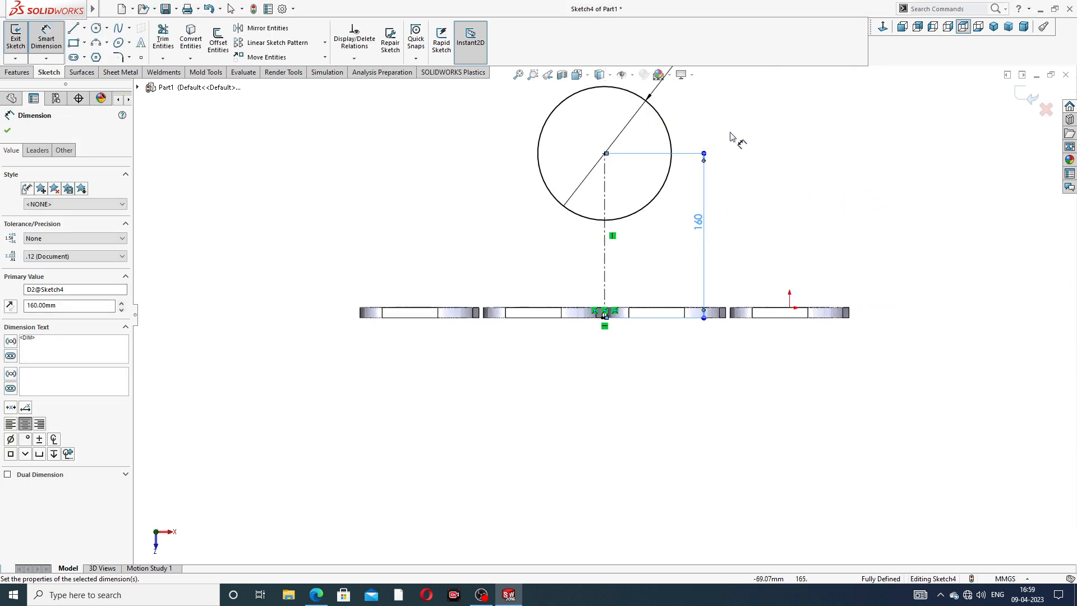
right_click(758, 118)
left_click(764, 153)
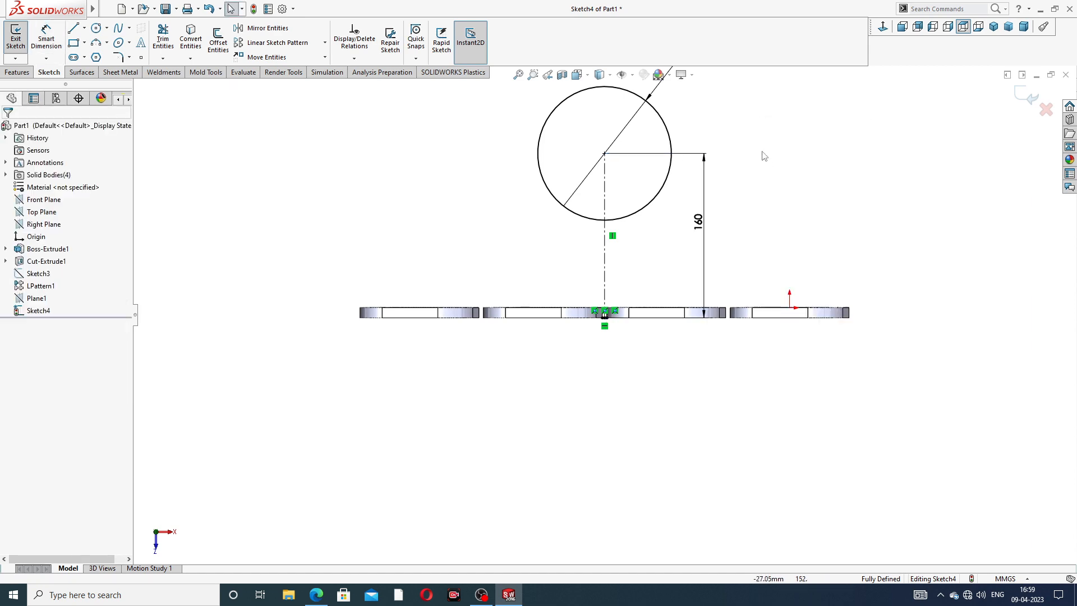
Consult the exhaust manifold PDF drawing in the browser and extrude the 130 mm circle as a blind boss 16 mm deep.
left_click(316, 595)
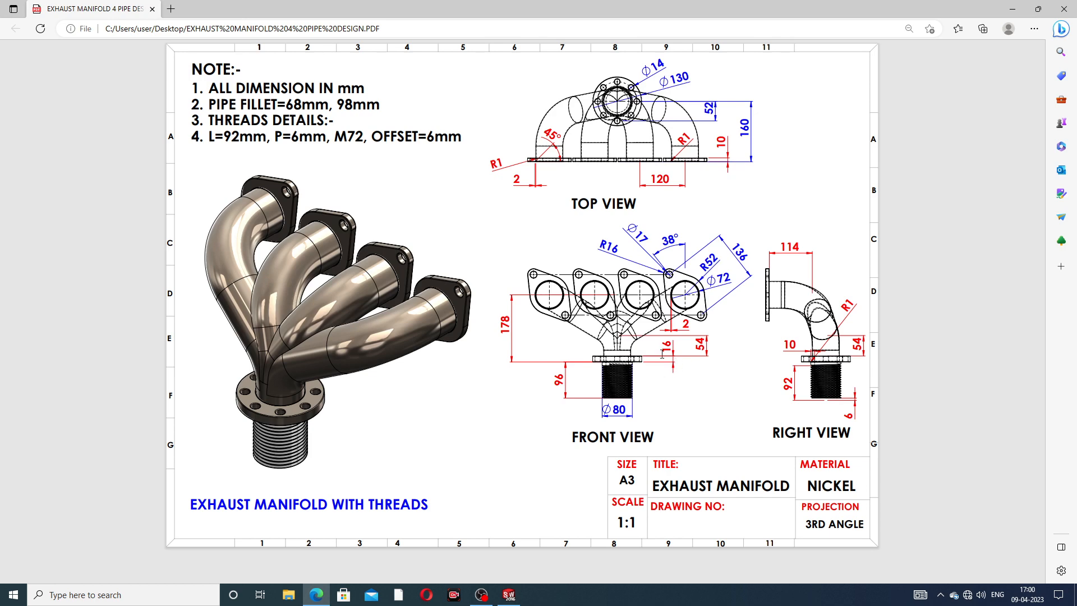
left_click(320, 598)
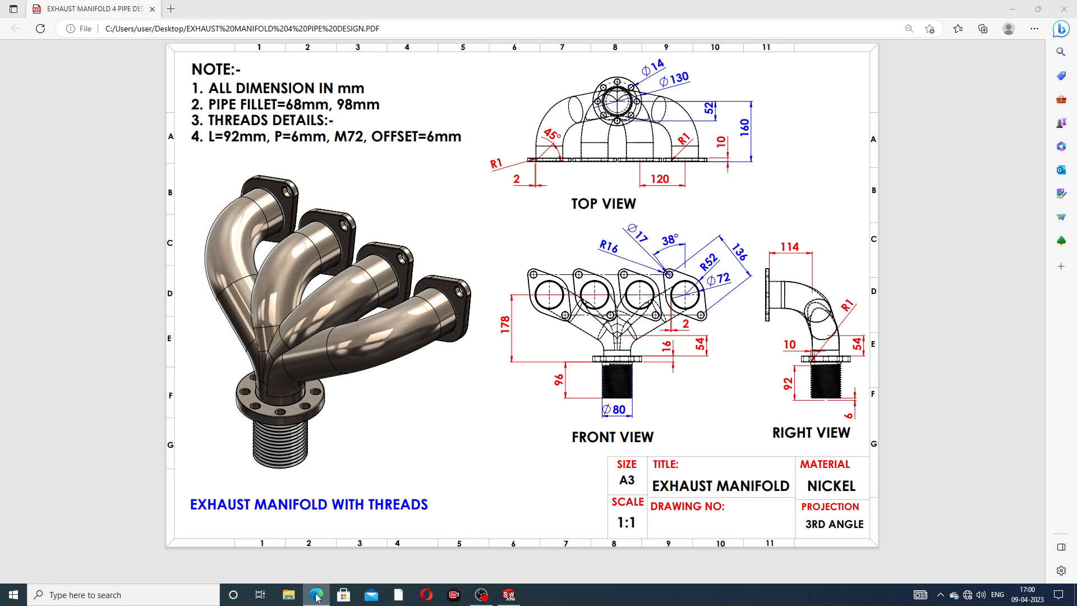
scroll(581, 196, "down", 2)
scroll(628, 172, "up", 2)
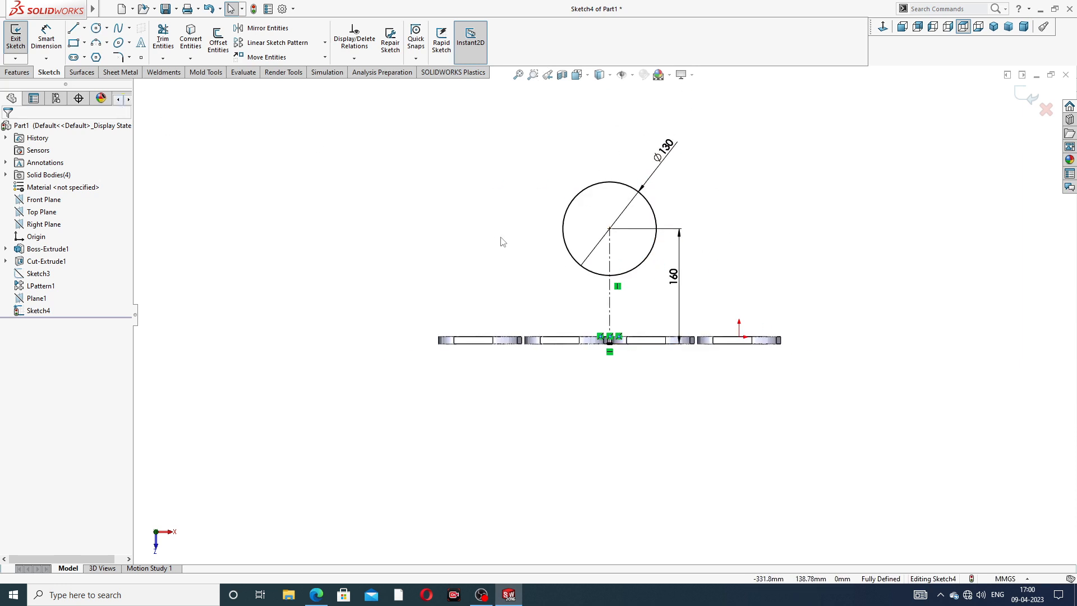
left_click(17, 73)
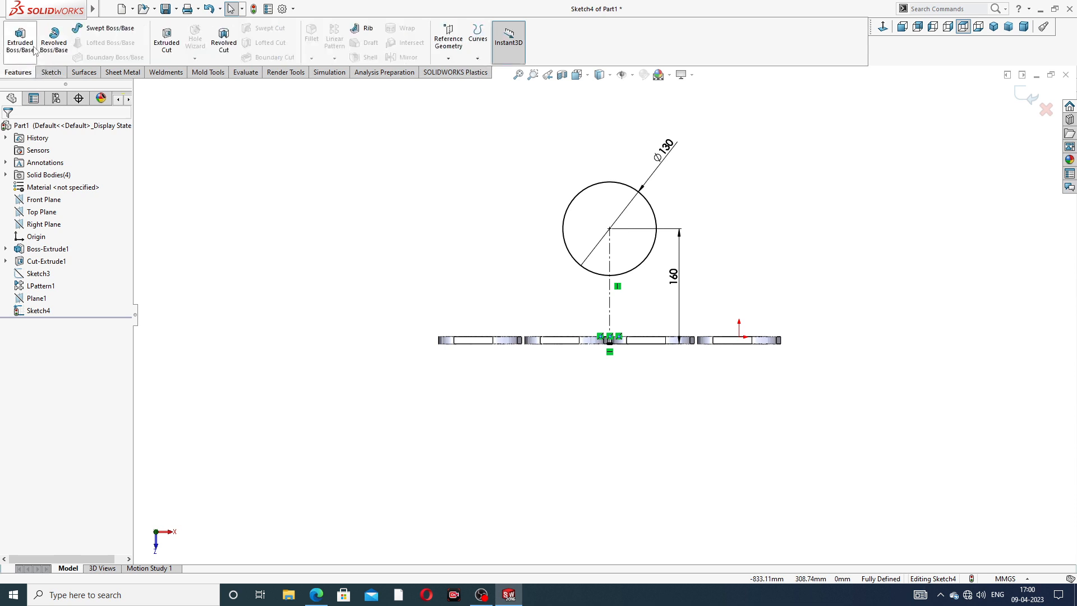
left_click(20, 40)
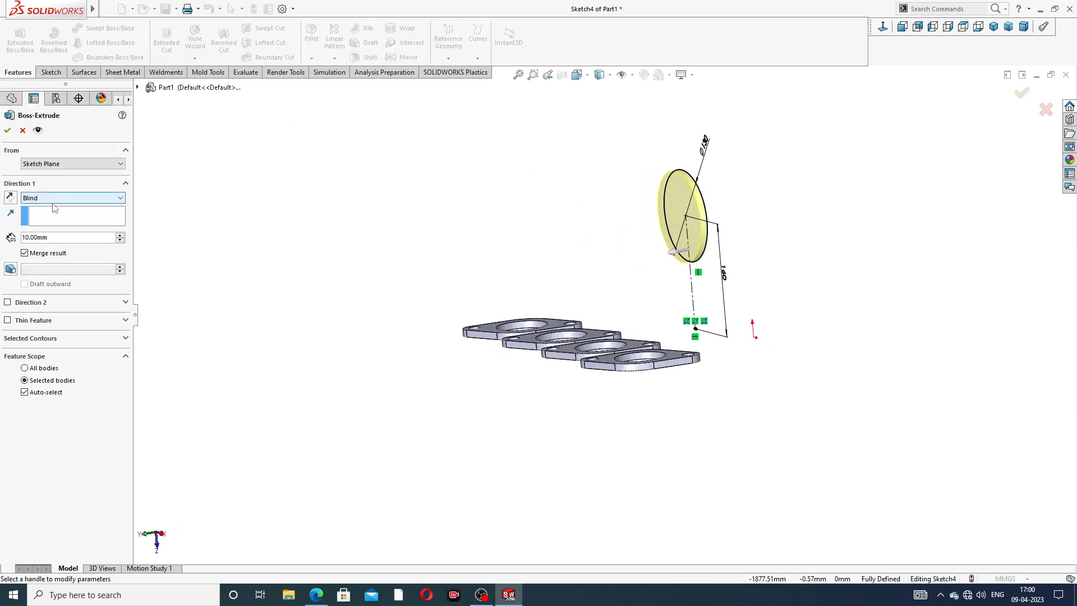
type("16")
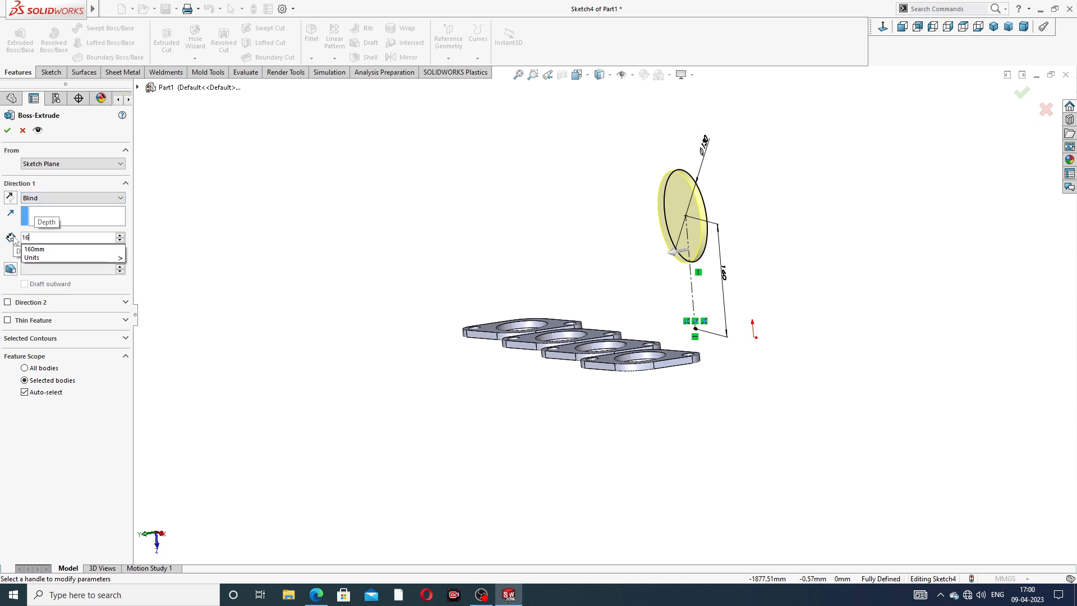
key("Return")
left_click(7, 130)
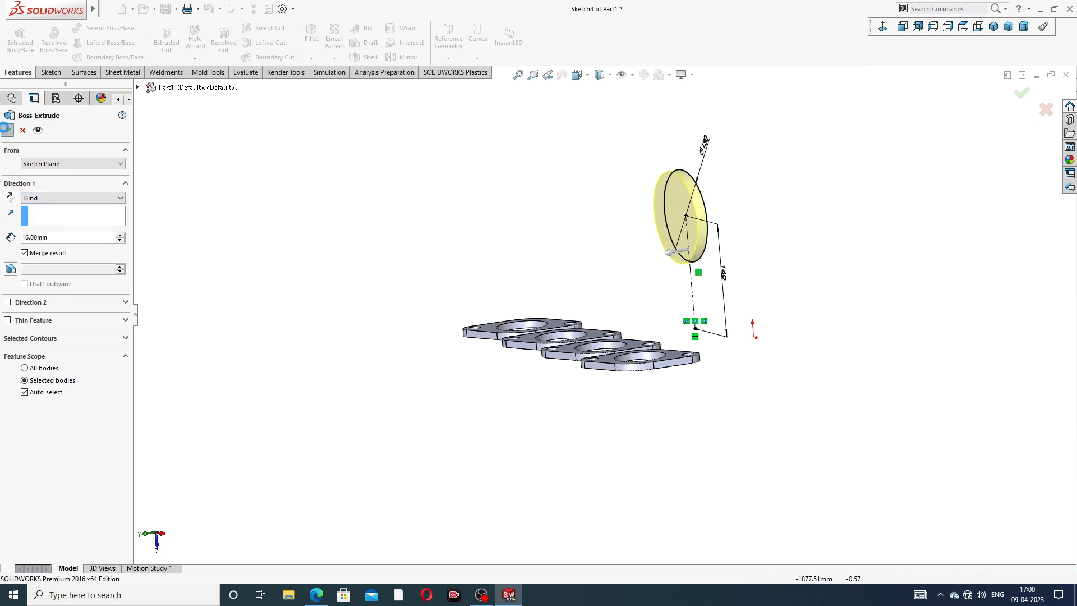
Start a sketch on the underside of the 130 mm disc and draw a concentric circle about 81 mm in diameter.
middle_click_drag(790, 209, 661, 218)
left_click(661, 219)
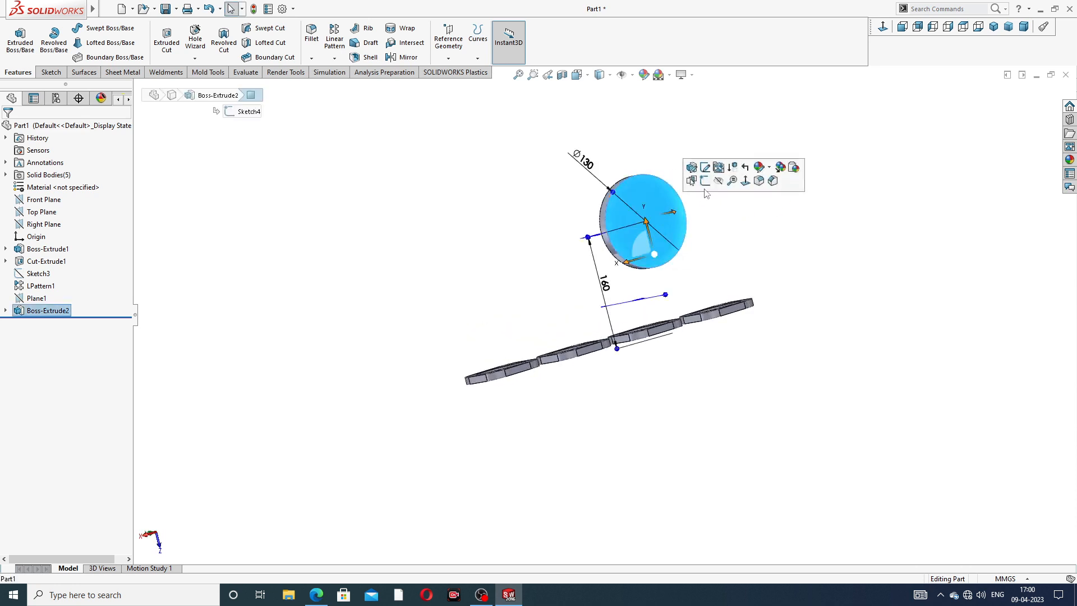
left_click(711, 168)
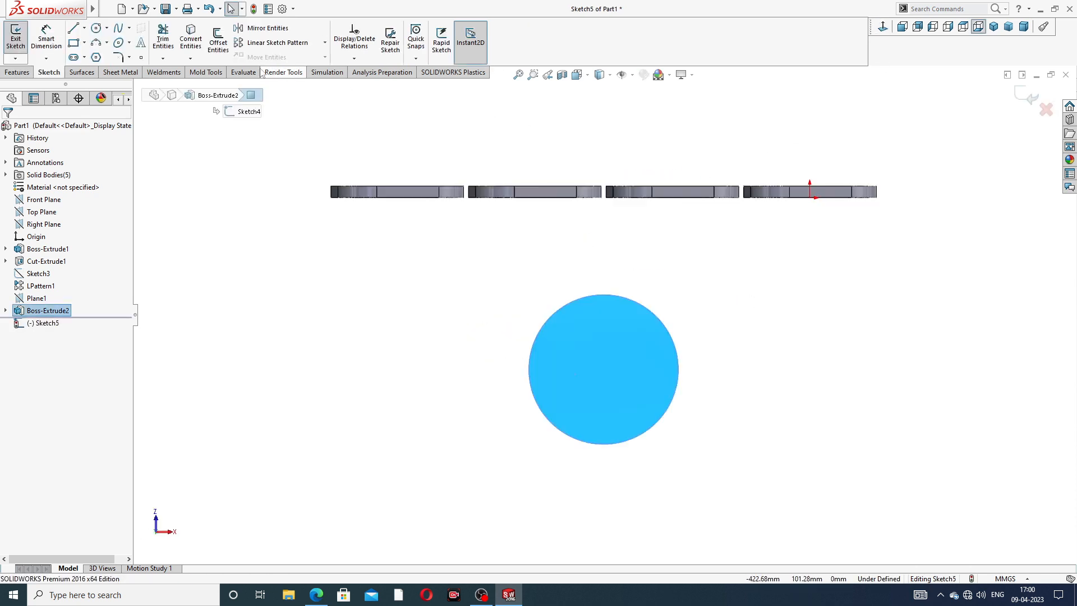
left_click(96, 28)
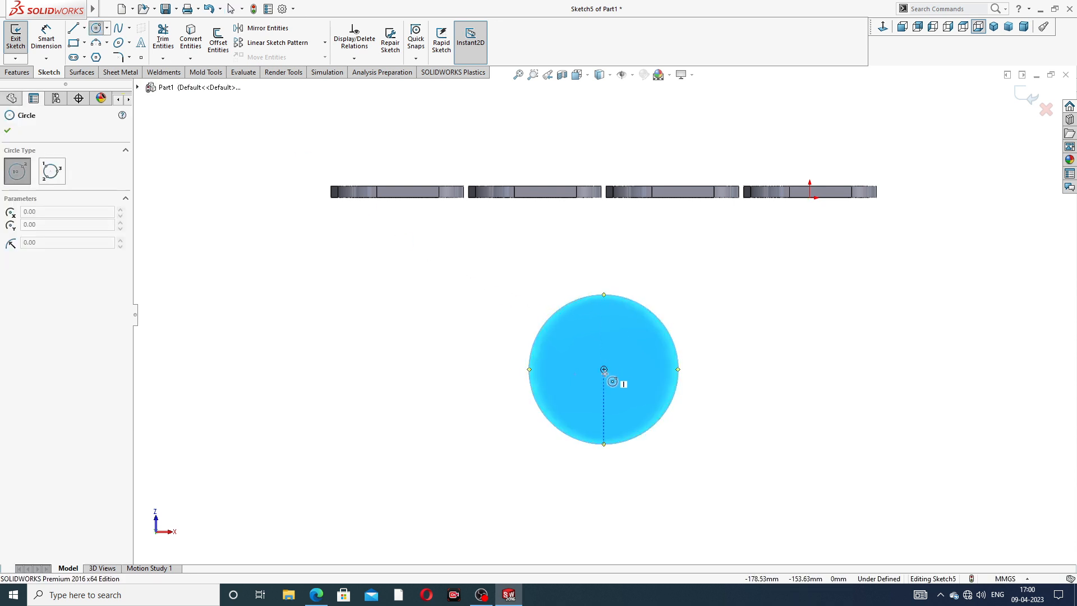
left_click_drag(604, 369, 637, 336)
right_click(710, 271)
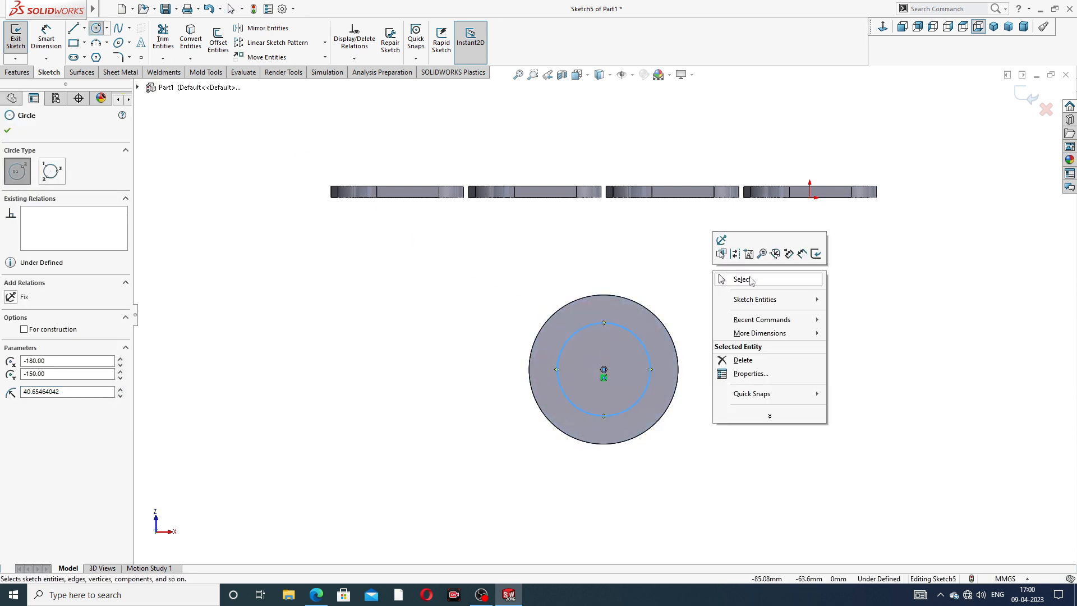
left_click(727, 278)
Dimension the inner circle's diameter at 72 mm and end dimensioning.
left_click(49, 48)
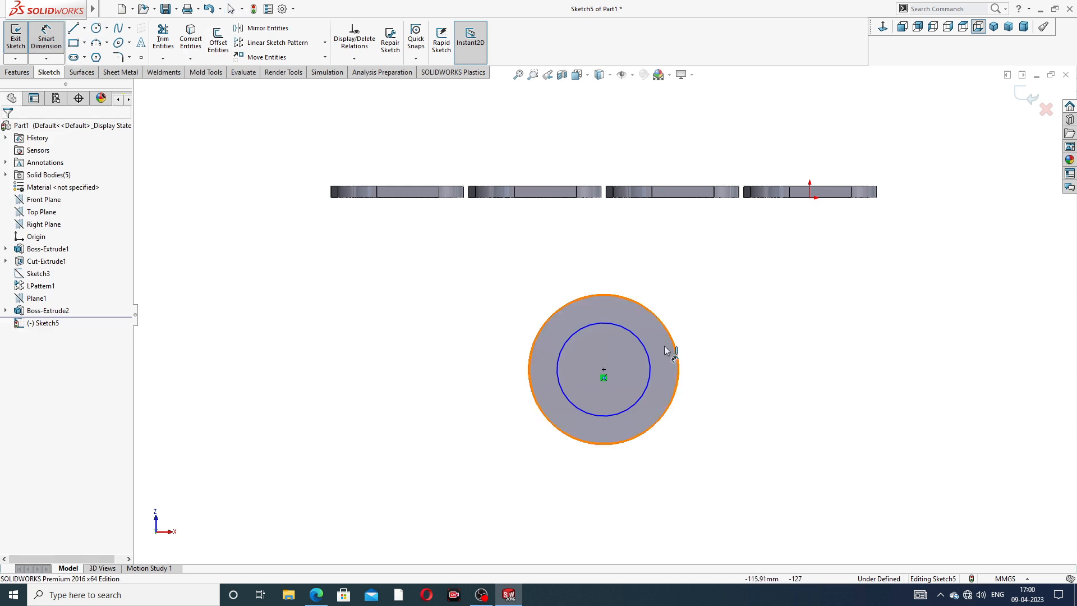
left_click(642, 338)
left_click(732, 303)
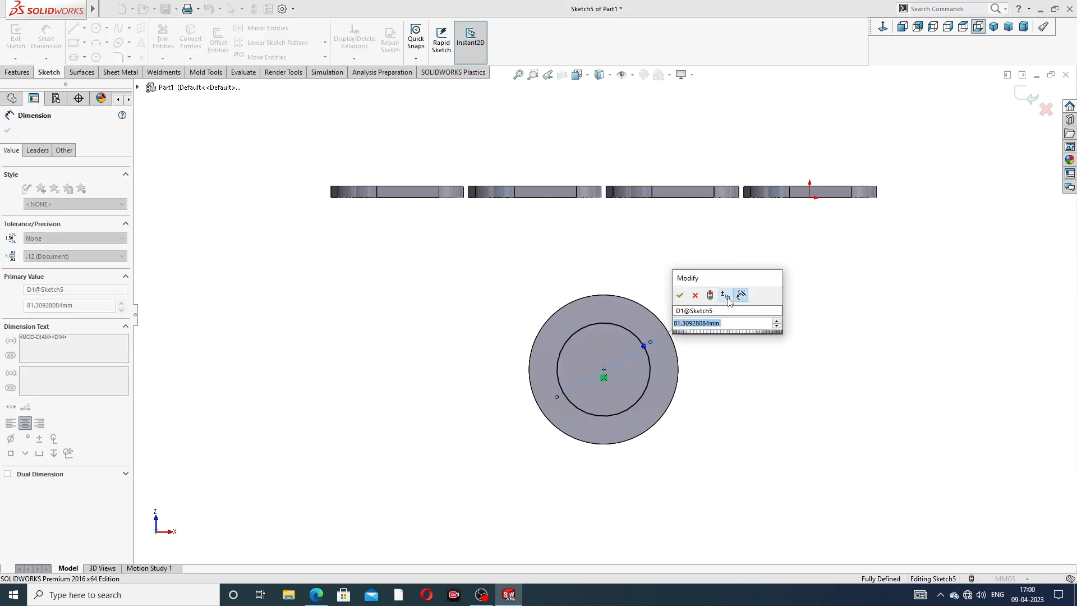
type("72")
key("Return")
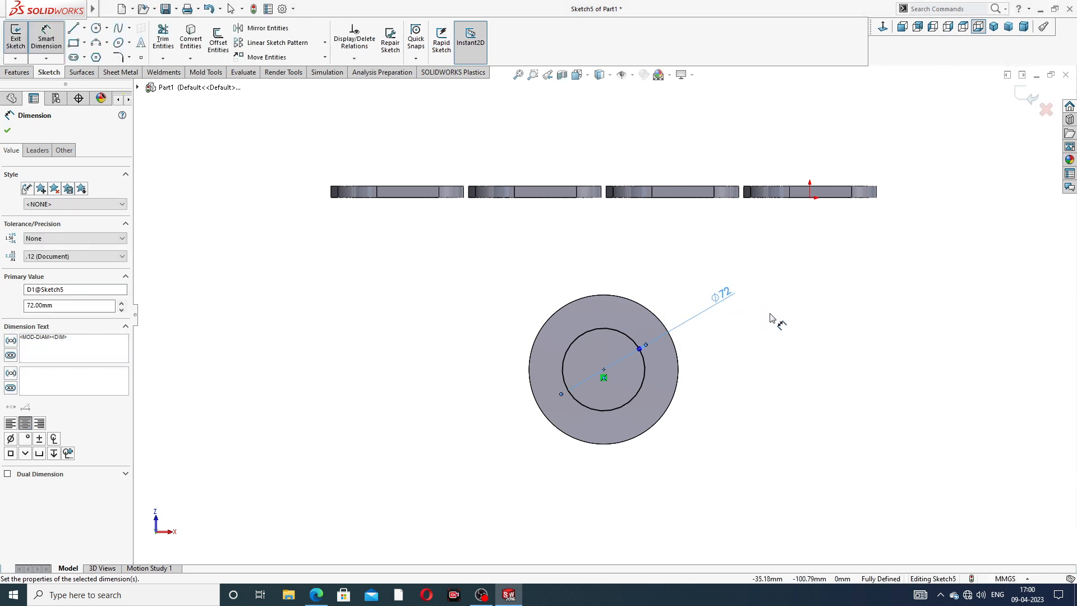
key("Escape")
right_click(814, 272)
left_click(835, 167)
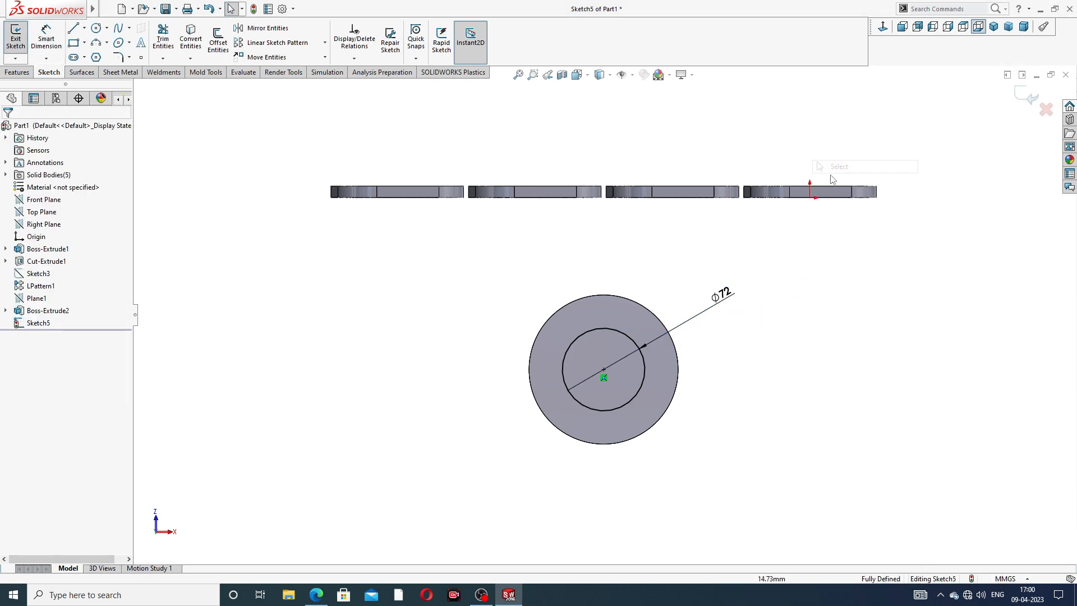
Cut the 72 mm circle through the disc with an extruded cut set to Through All.
left_click(17, 72)
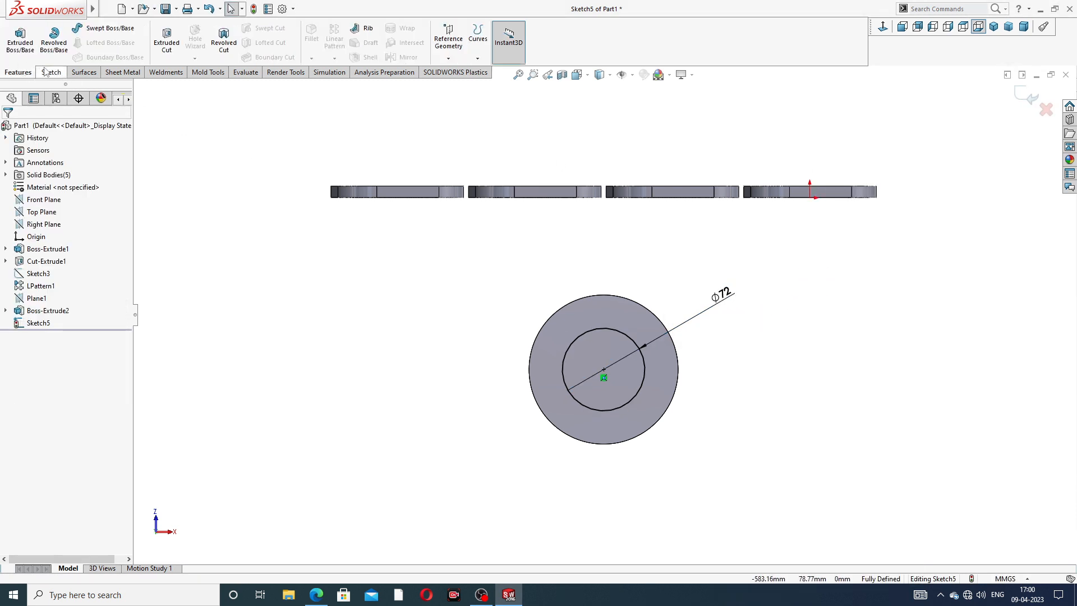
left_click(167, 42)
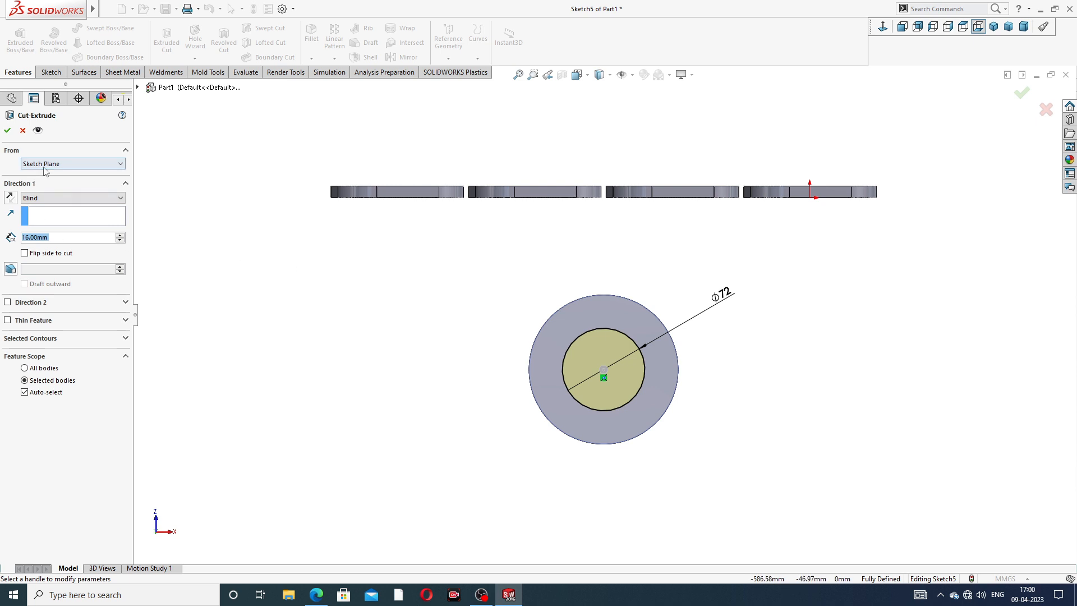
left_click(46, 198)
left_click(47, 218)
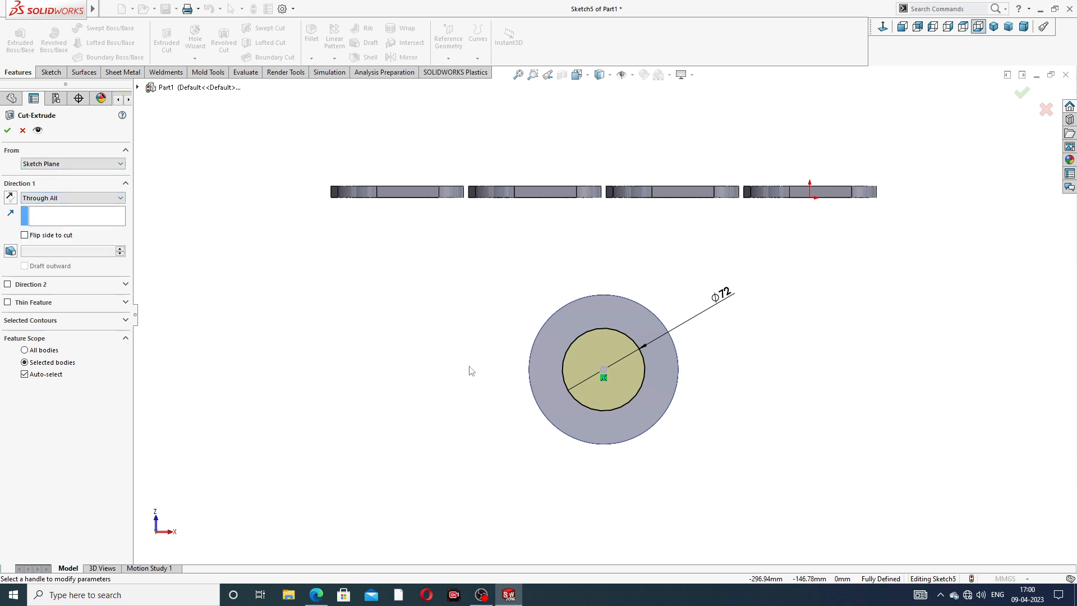
middle_click_drag(471, 370, 561, 344)
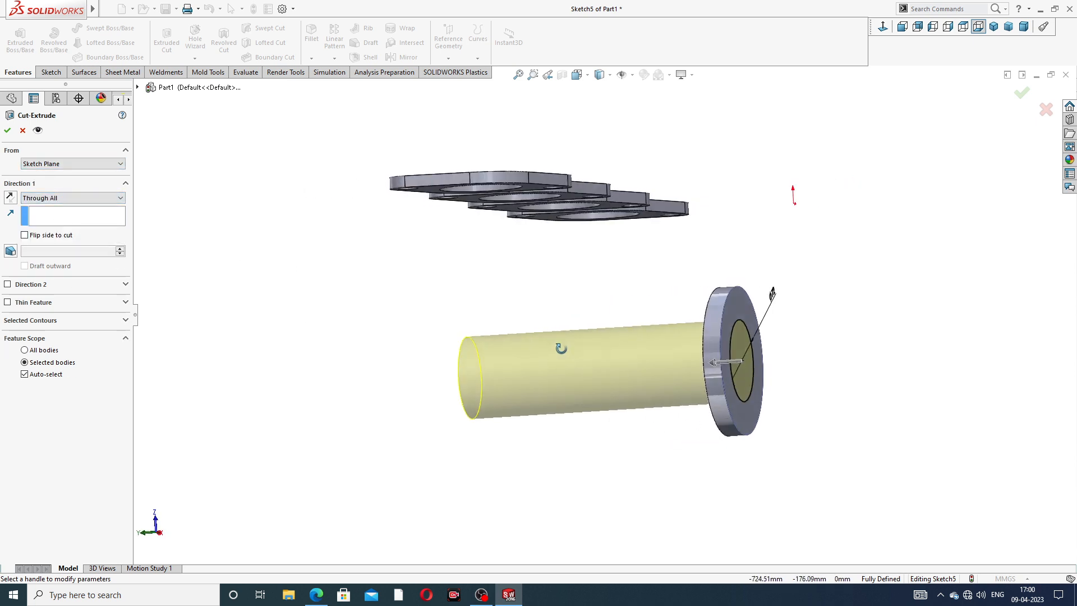
left_click(8, 130)
Start a sketch on the ring flange's underside and draw a 65 mm vertical centerline from its outer edge to its center.
middle_click_drag(630, 258, 605, 272)
left_click(648, 289)
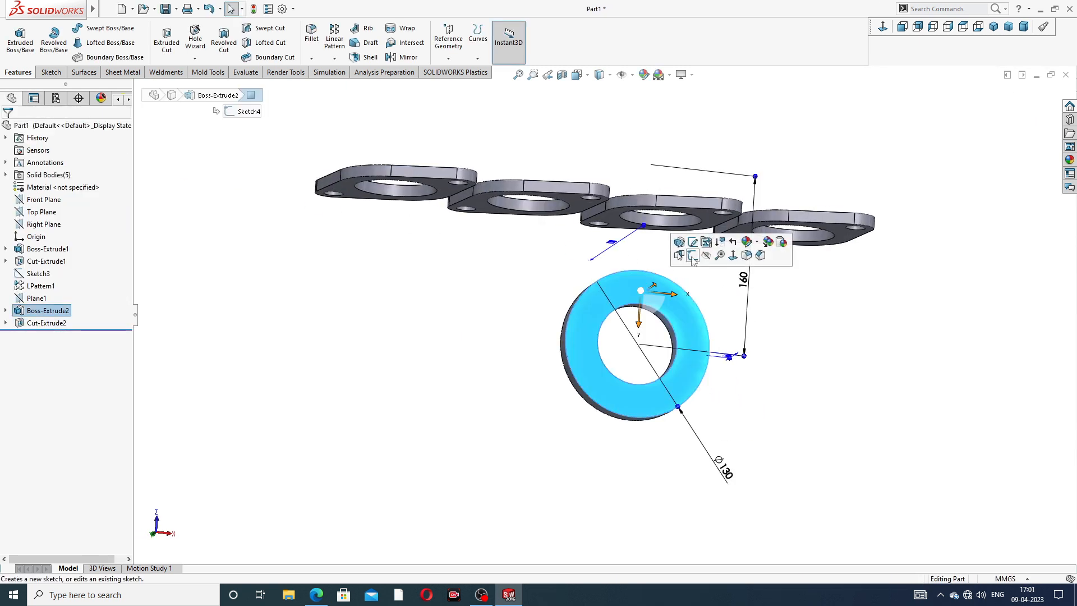
left_click(693, 257)
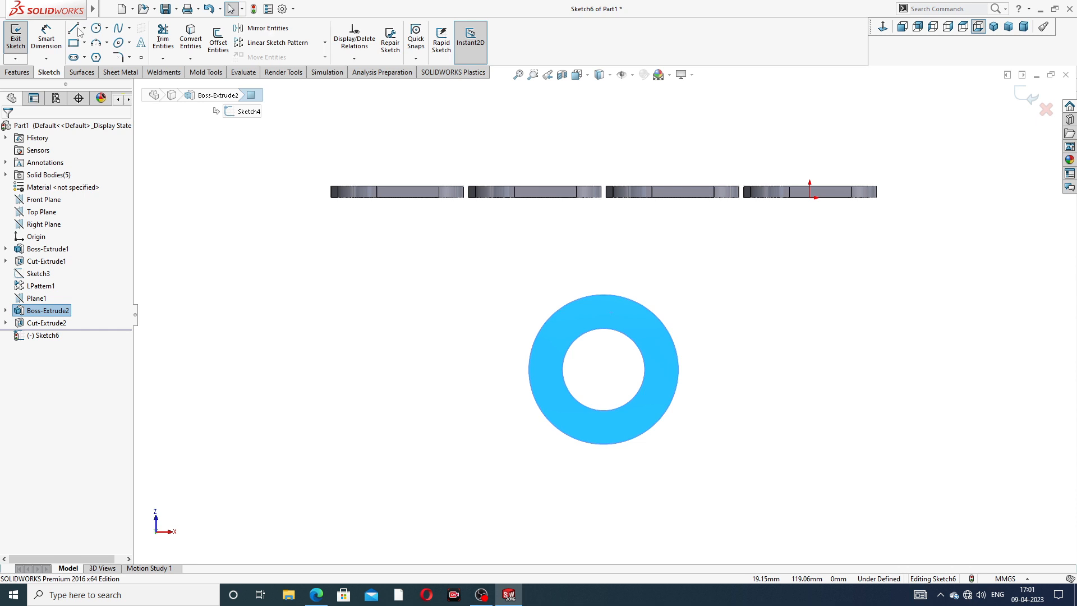
left_click(84, 28)
left_click(100, 56)
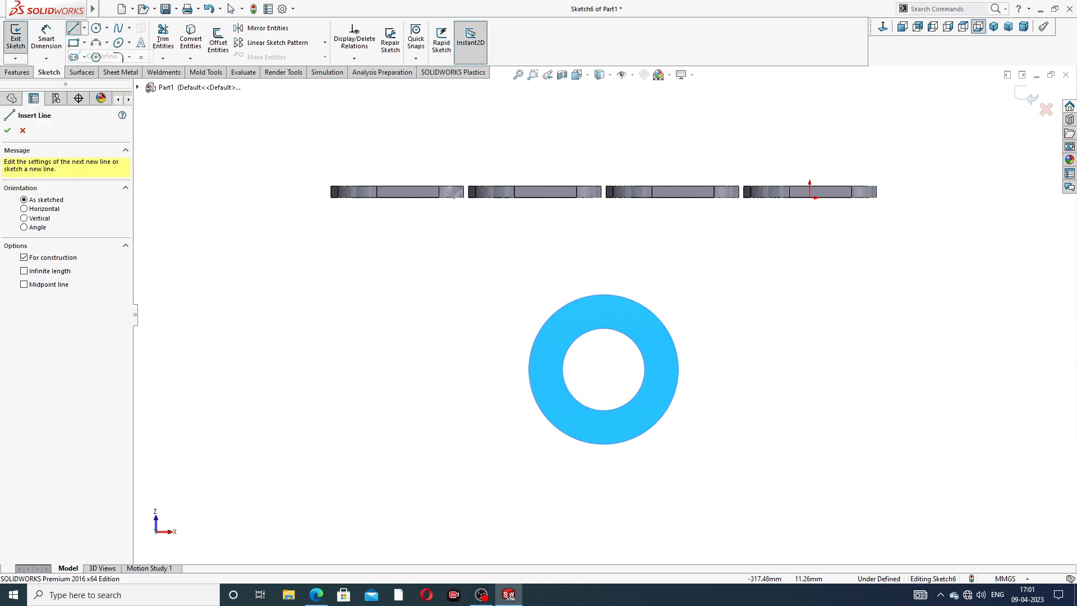
left_click(604, 294)
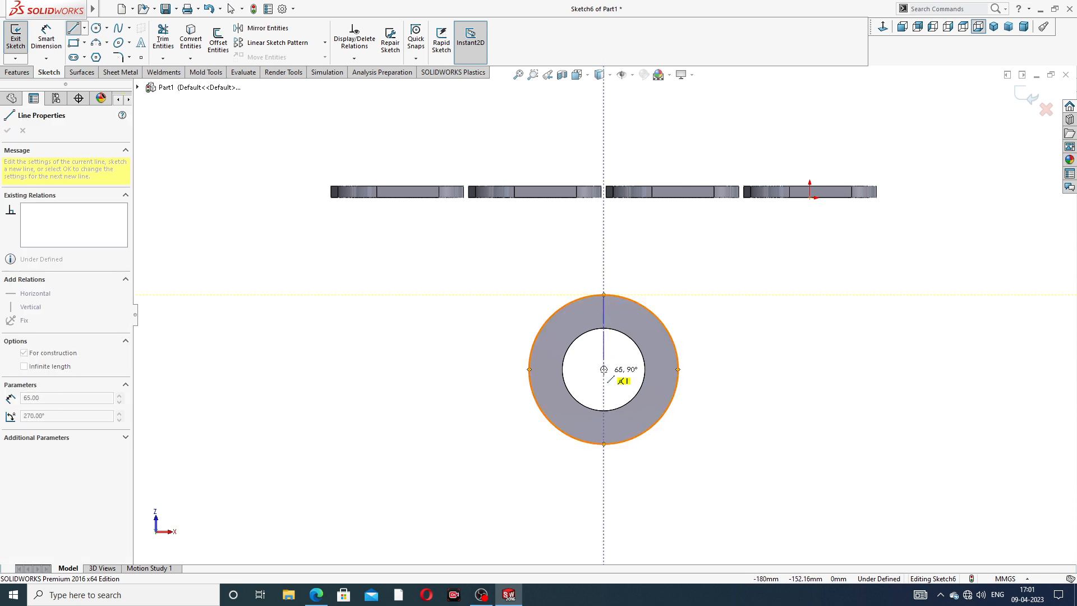
left_click(604, 369)
right_click(712, 270)
left_click(730, 281)
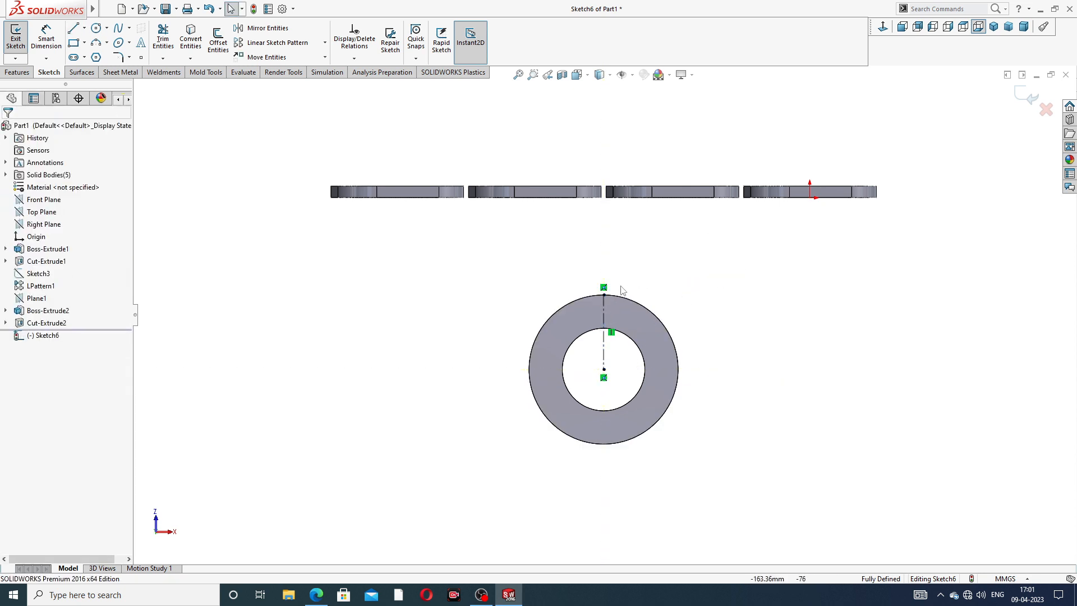
Draw a circle about 10.5 mm in diameter centered on the centerline between the ring flange's bore and outer edge.
scroll(618, 291, "down", 3)
left_click(96, 28)
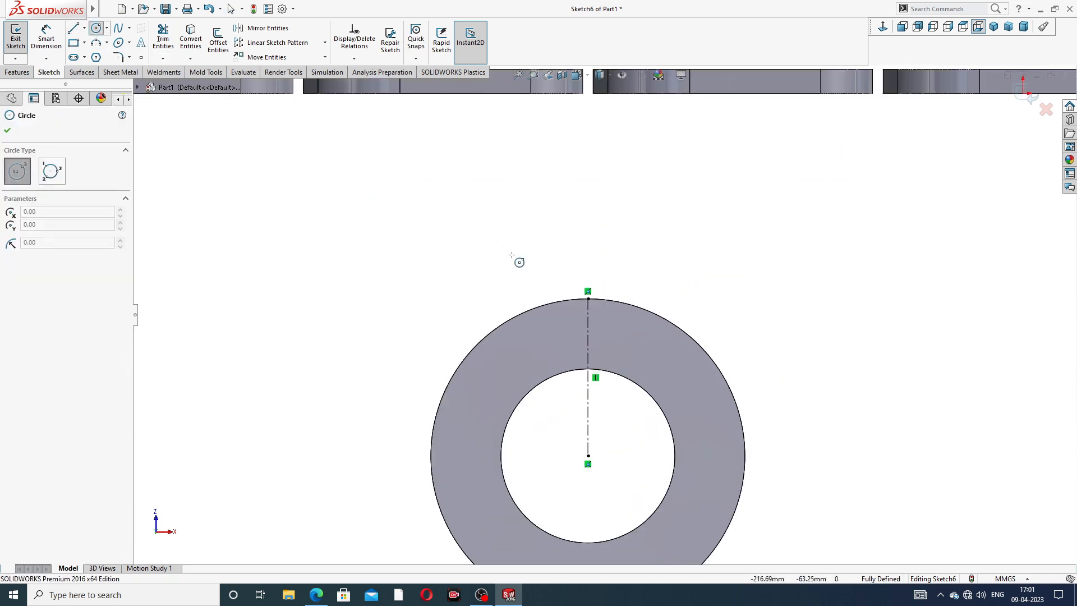
scroll(589, 335, "down", 2)
left_click(587, 328)
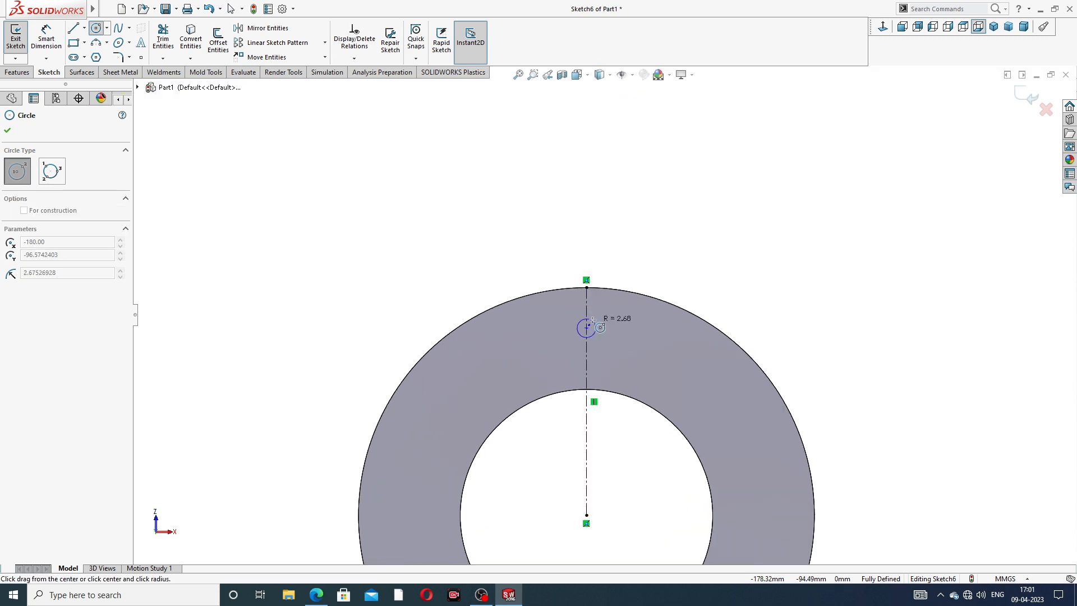
left_click(600, 315)
right_click(656, 260)
left_click(701, 271)
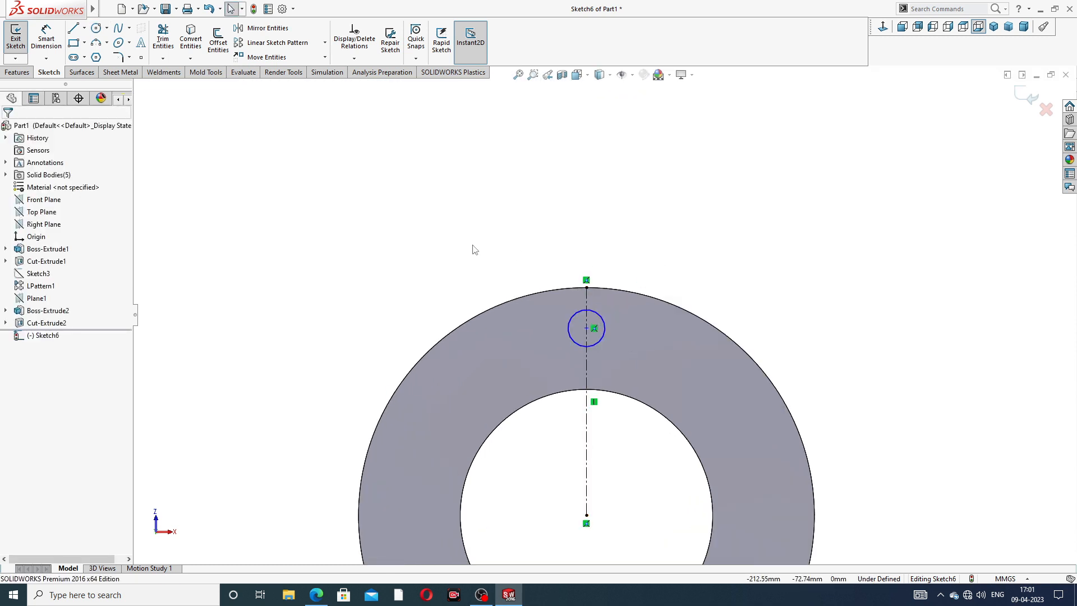
Dimension the small circle's diameter at 14 mm.
left_click(60, 47)
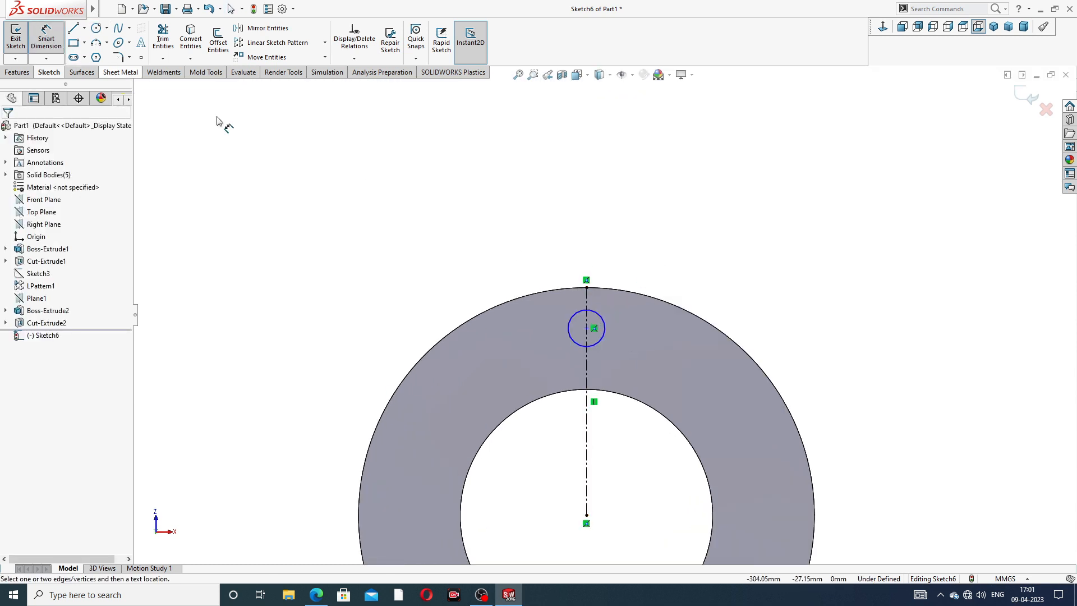
left_click(600, 315)
left_click(642, 270)
type("14")
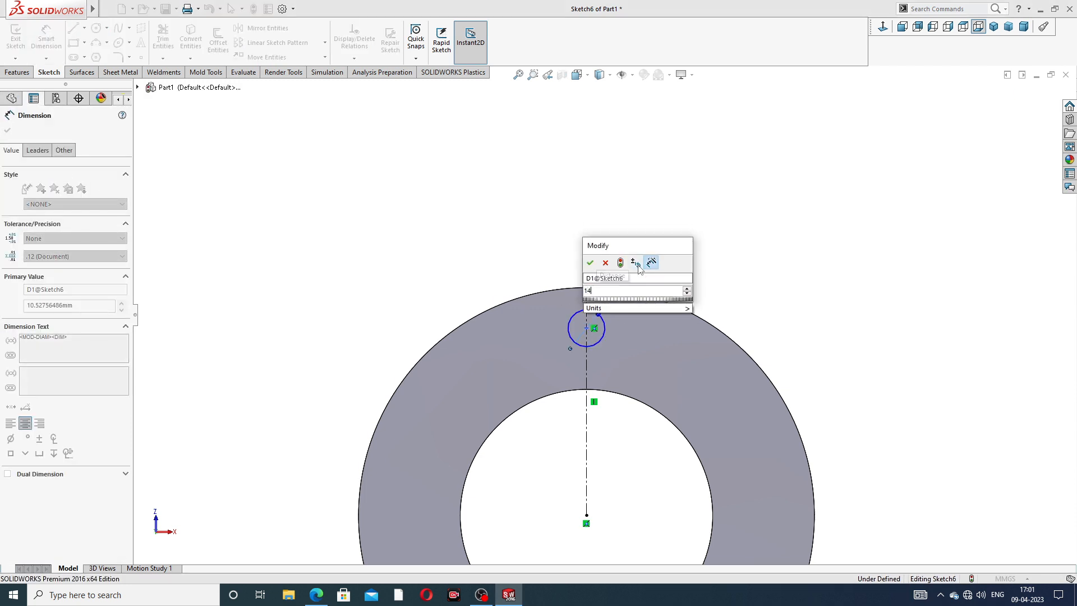
key("Return")
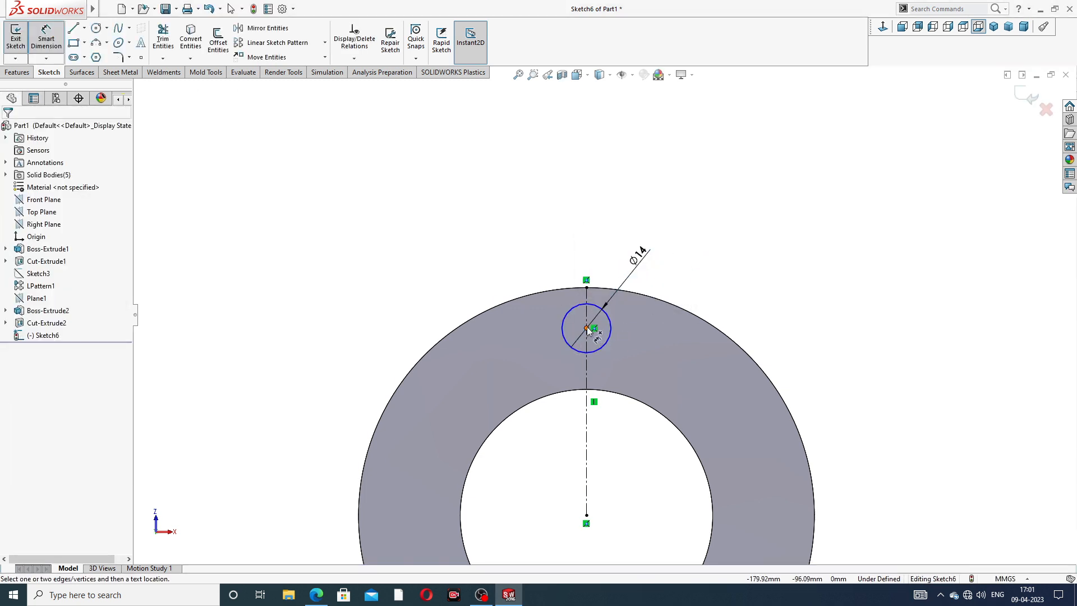
Dimension the distance from the small circle's center to the flange center at 50 mm and end dimensioning.
left_click(586, 328)
left_click(587, 515)
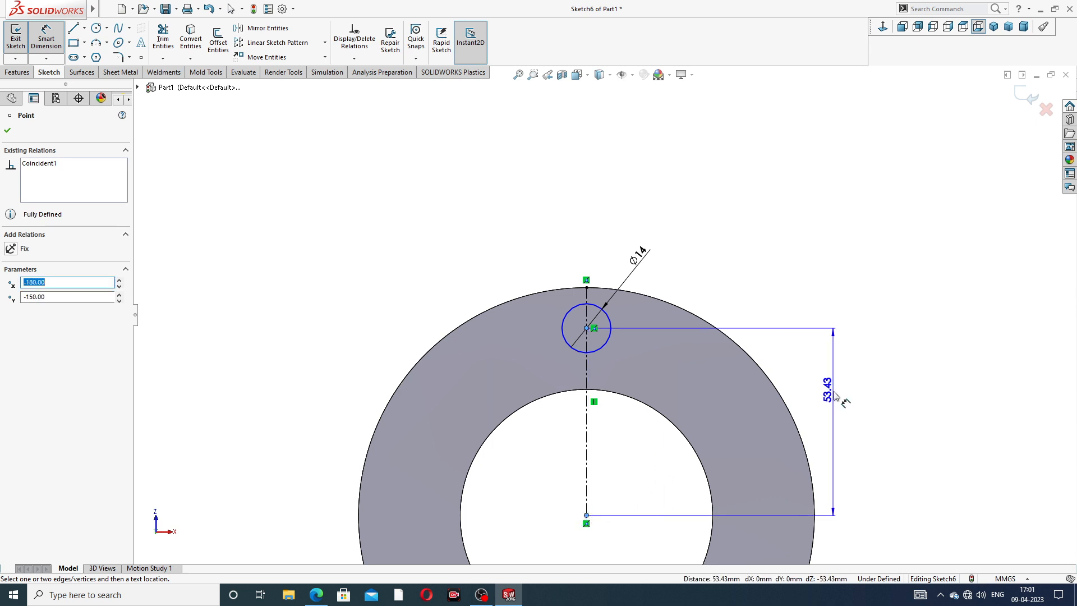
left_click(836, 412)
type("50")
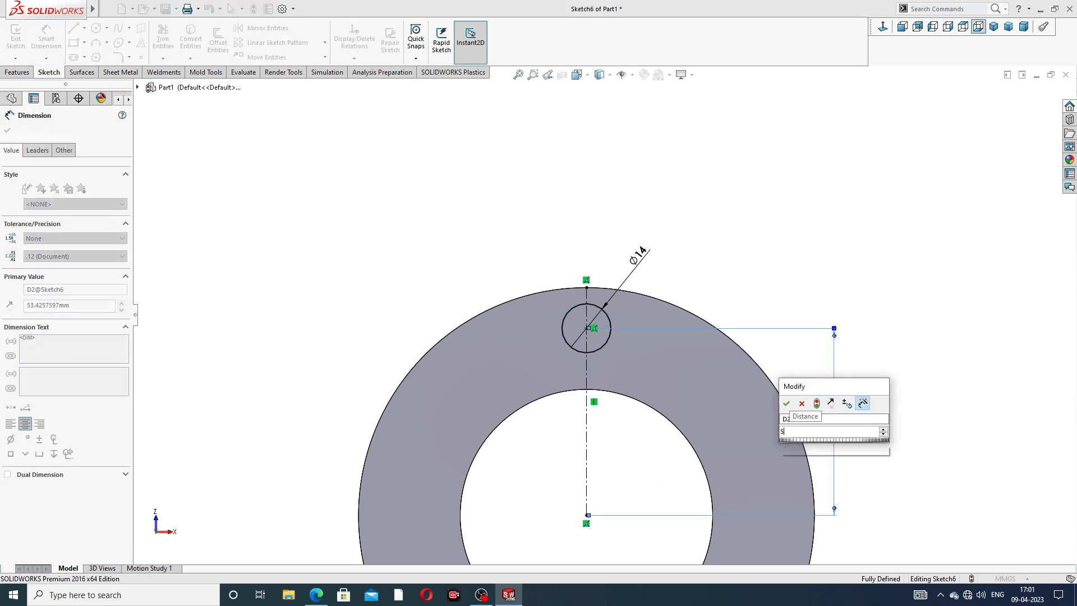
key("Return")
left_click(722, 221)
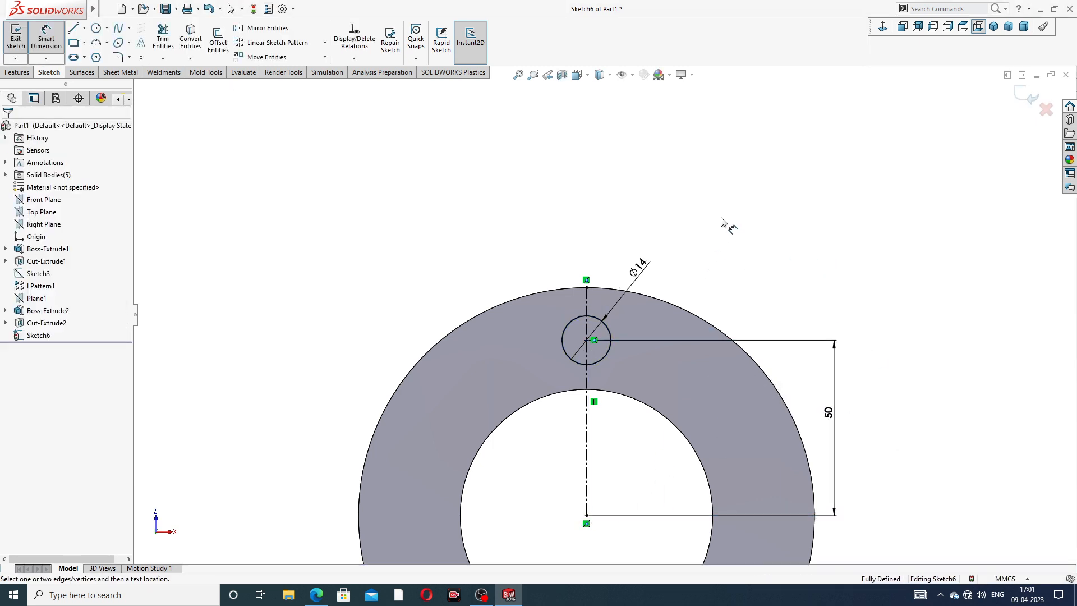
right_click(732, 174)
left_click(754, 166)
key("f")
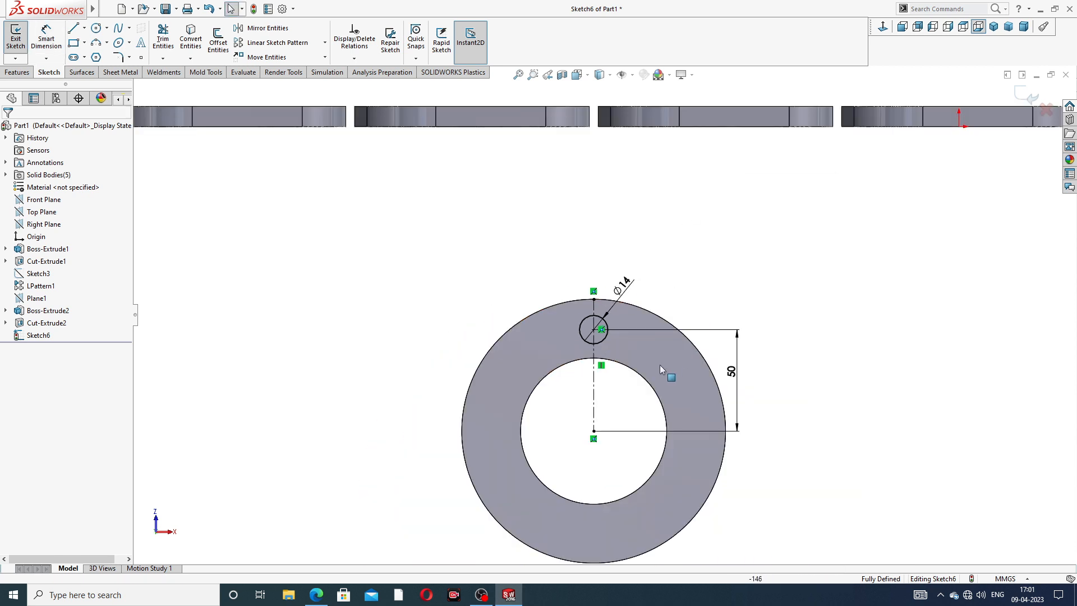
scroll(587, 342, "up", 2)
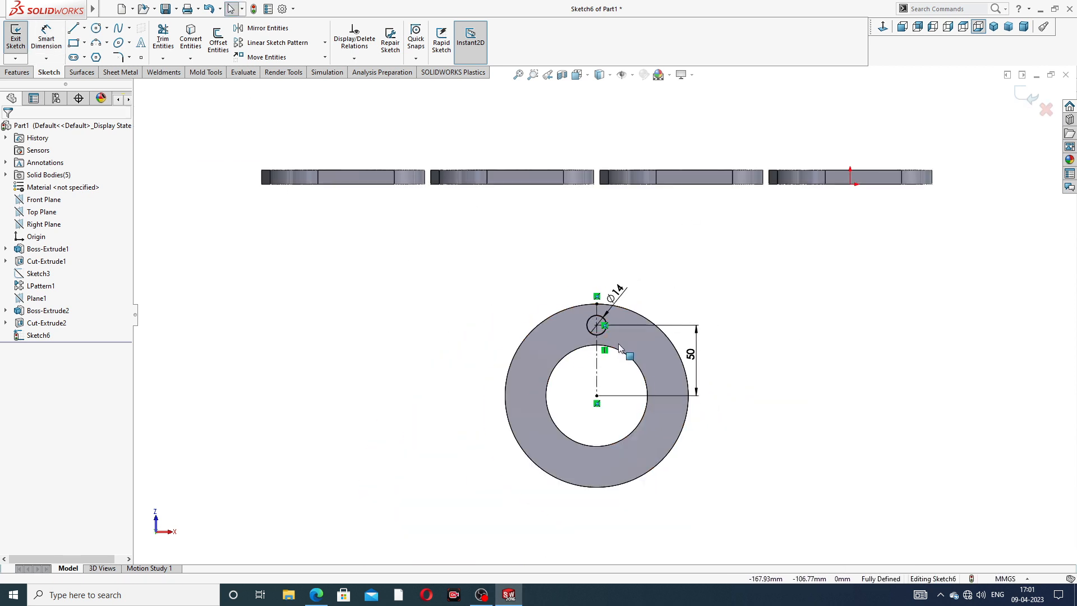
Check the hole position in the exhaust manifold PDF drawing and set the small circle's distance from the flange center to 52 mm.
left_click(317, 594)
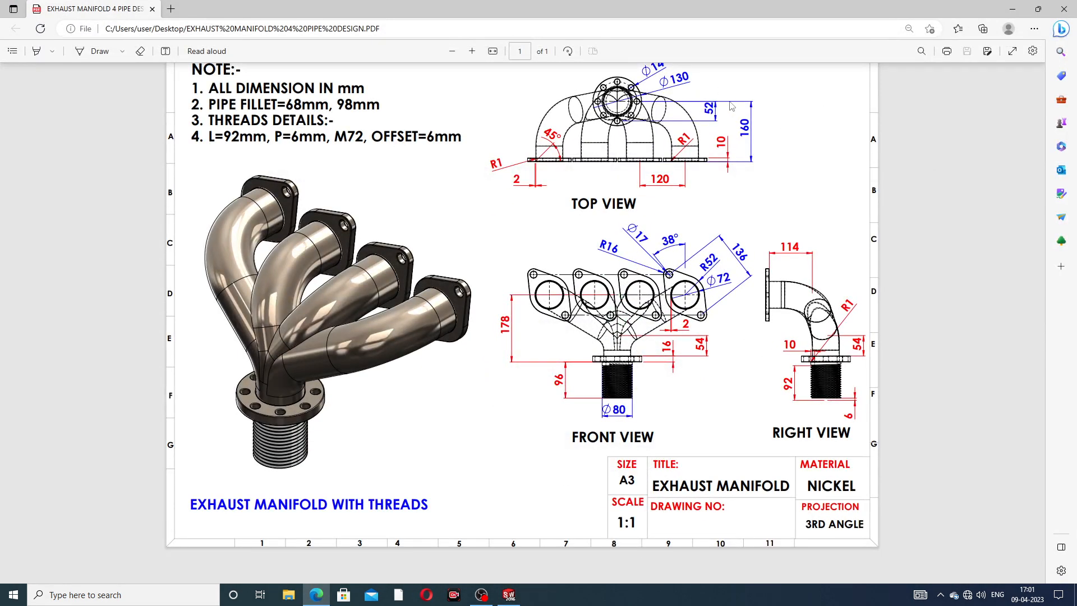
left_click(317, 594)
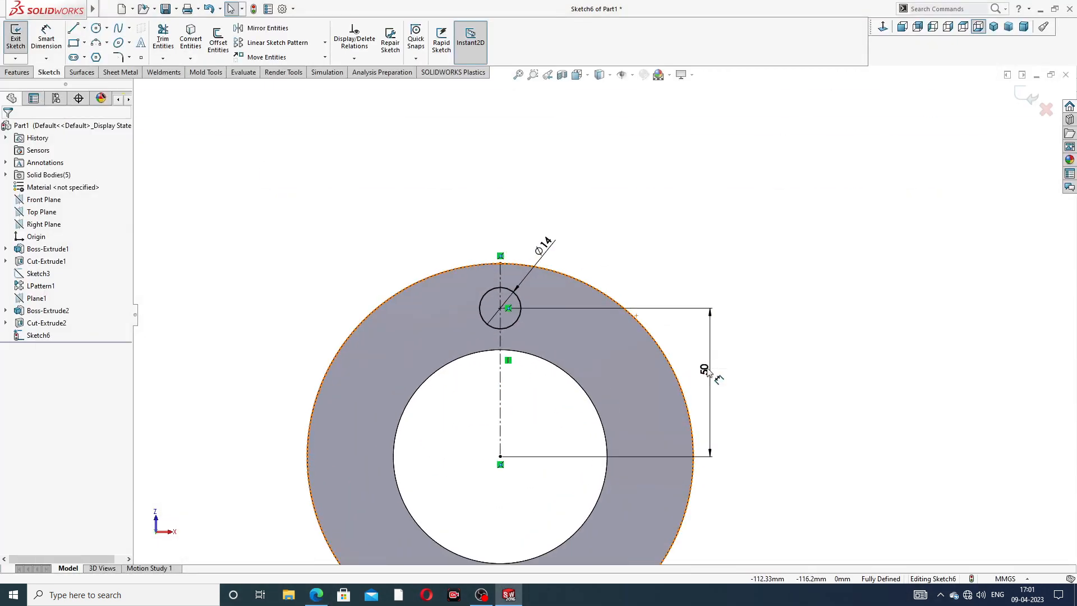
double_click(704, 370)
type("5")
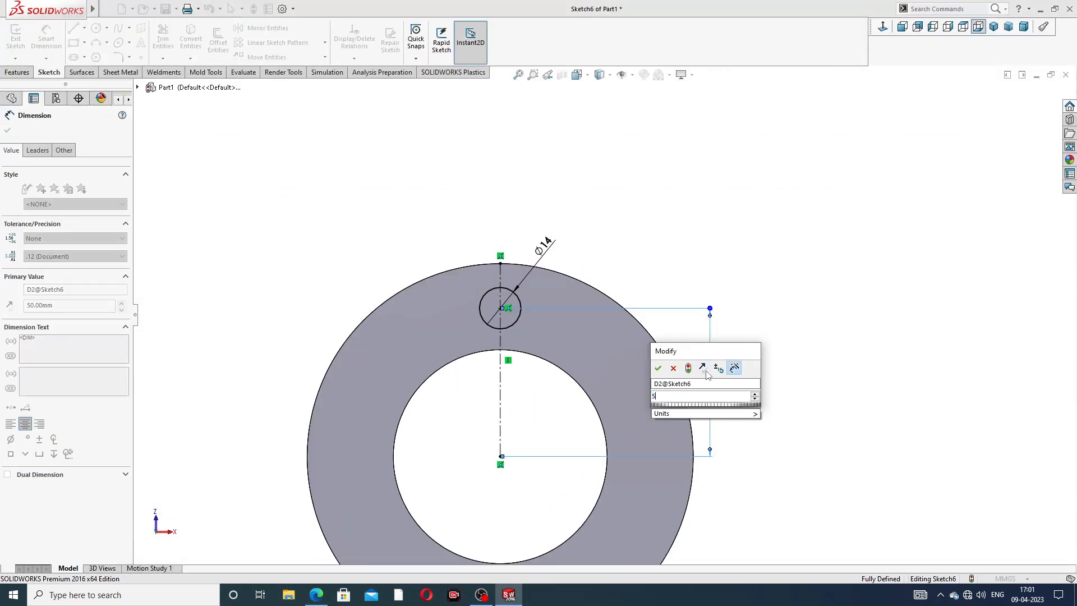
type("2")
key("Return")
left_click(781, 262)
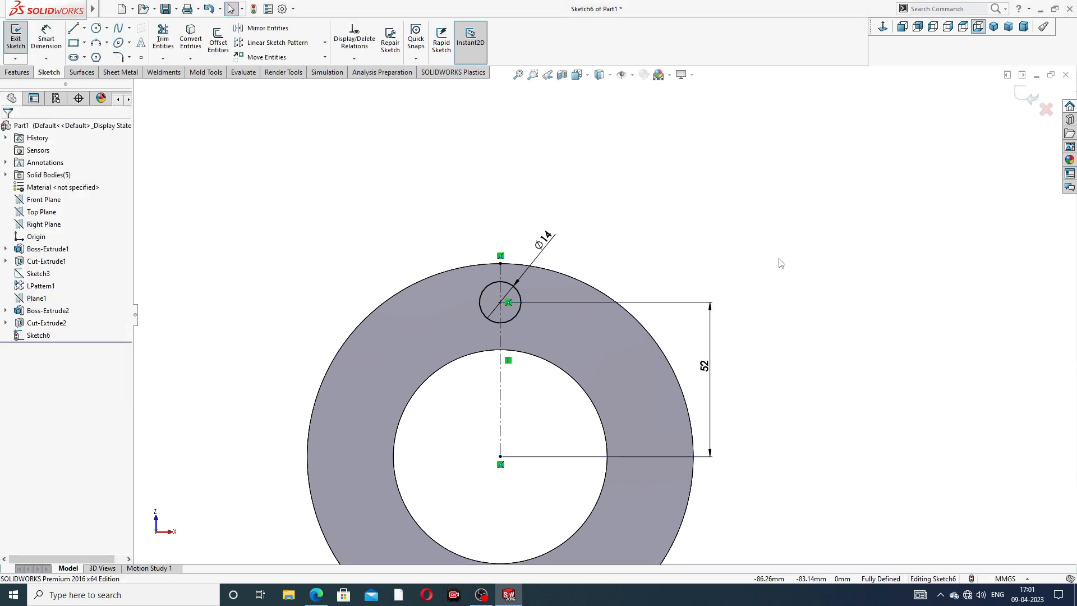
Cut the 14 mm circle through the ring flange with an extruded cut set to Through All.
left_click(22, 72)
left_click(175, 49)
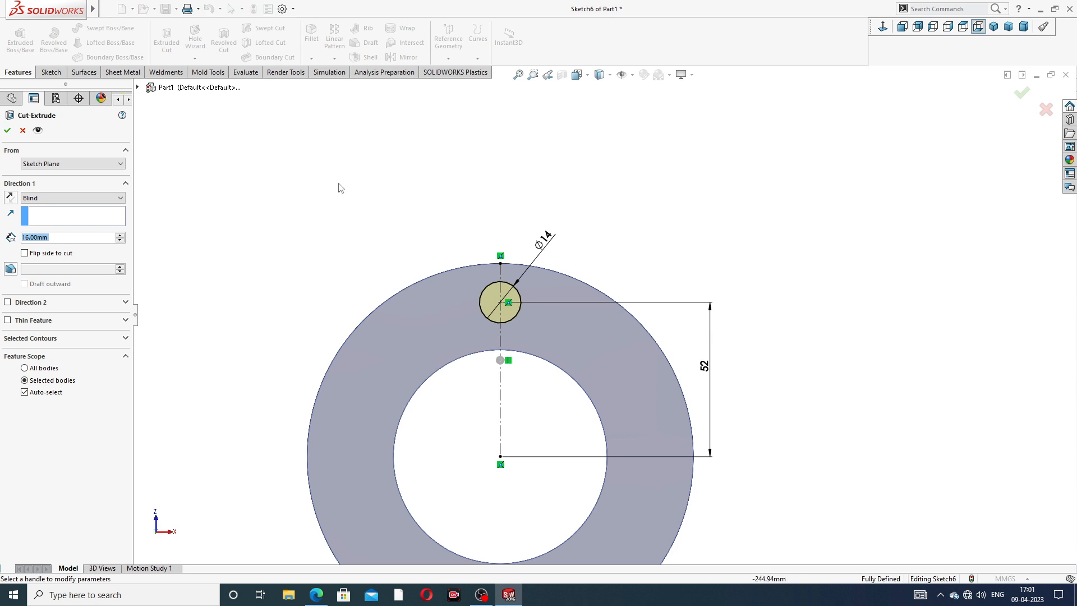
left_click(68, 198)
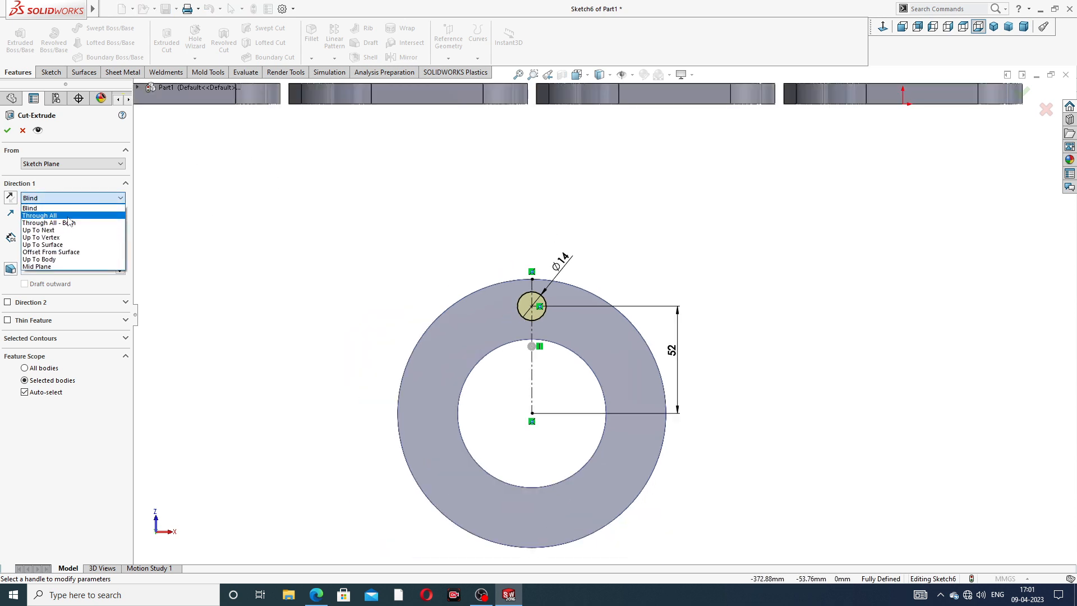
left_click(69, 218)
left_click(7, 130)
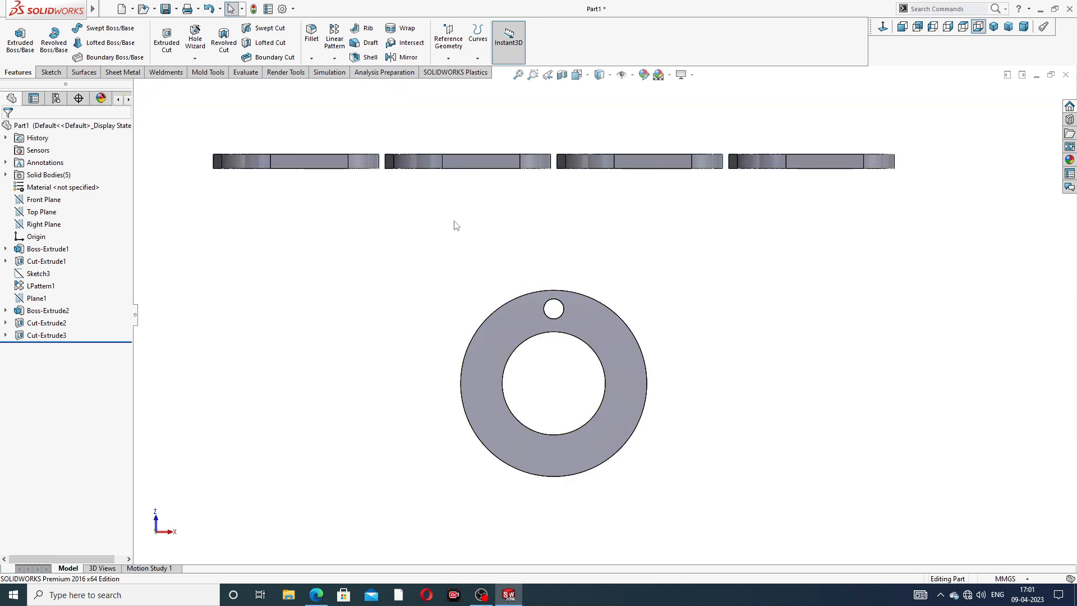
Circular-pattern the 14 mm hole's face about the flange's outer edge, with 8 equally spaced instances over 360 degrees.
left_click(337, 60)
left_click(364, 84)
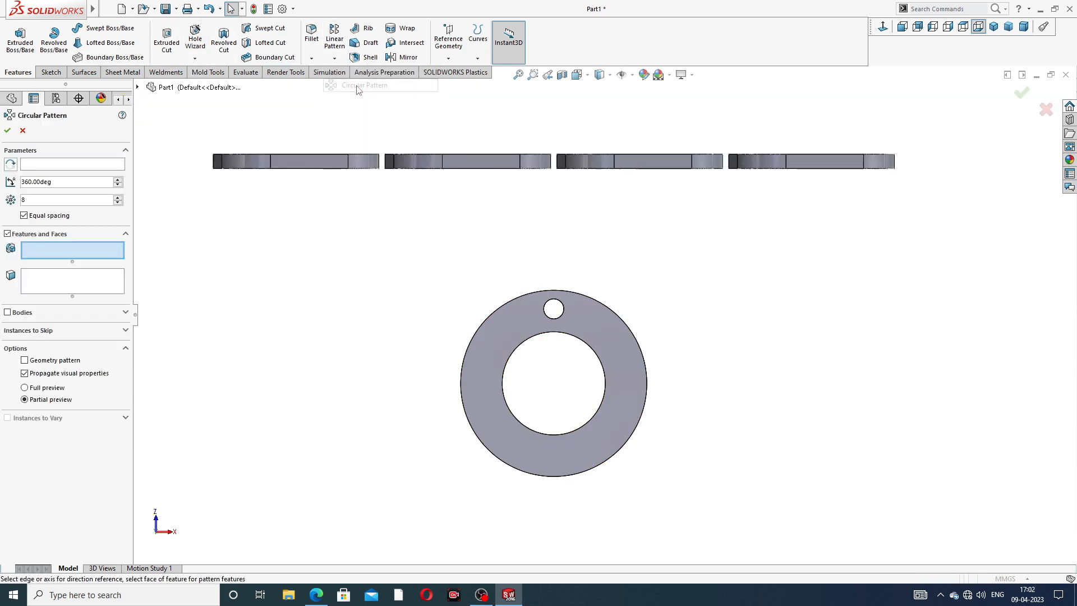
scroll(558, 294, "down", 4)
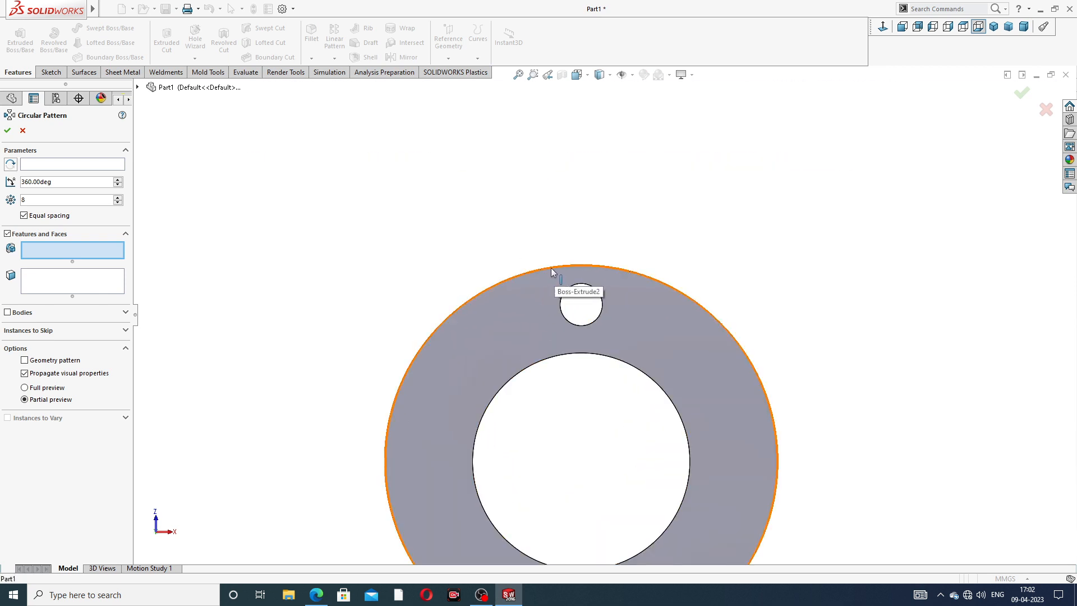
left_click(114, 164)
left_click(486, 287)
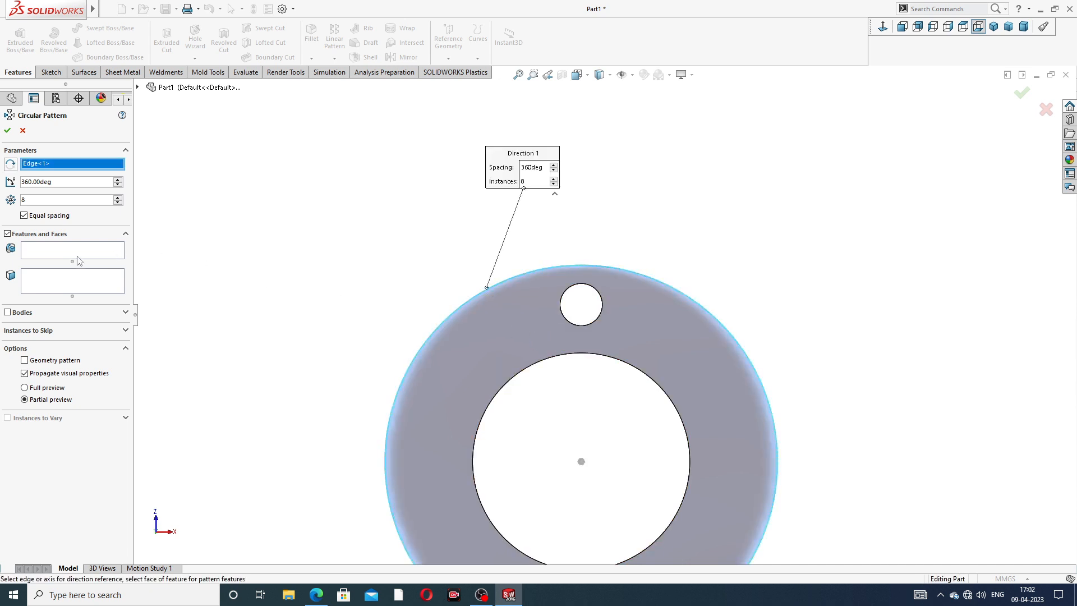
left_click(63, 279)
scroll(521, 255, "up", 2)
middle_click_drag(520, 256, 534, 313)
left_click(631, 405)
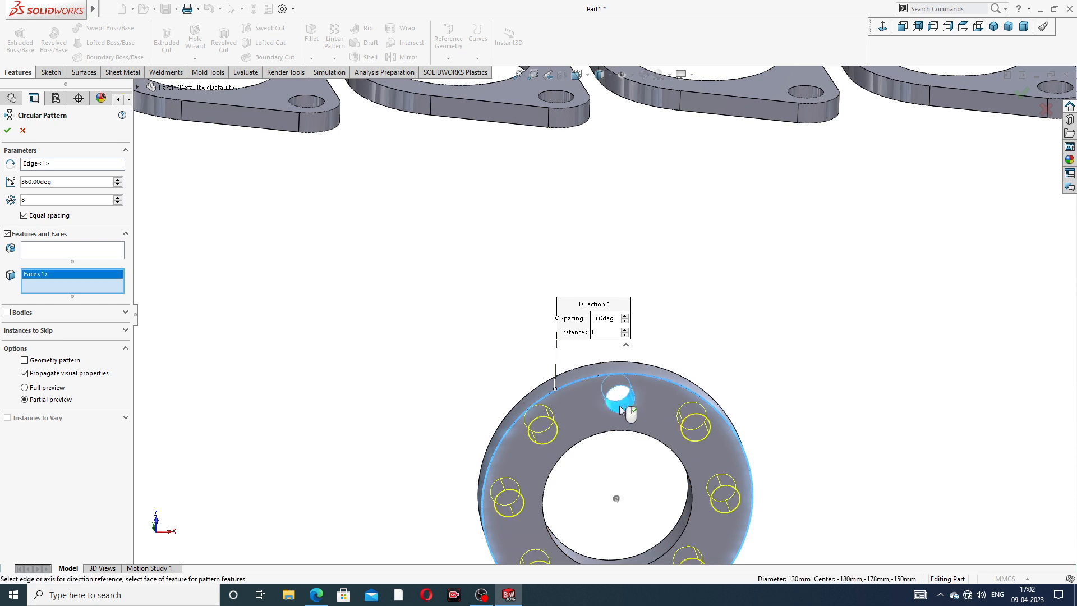
scroll(611, 421, "up", 3)
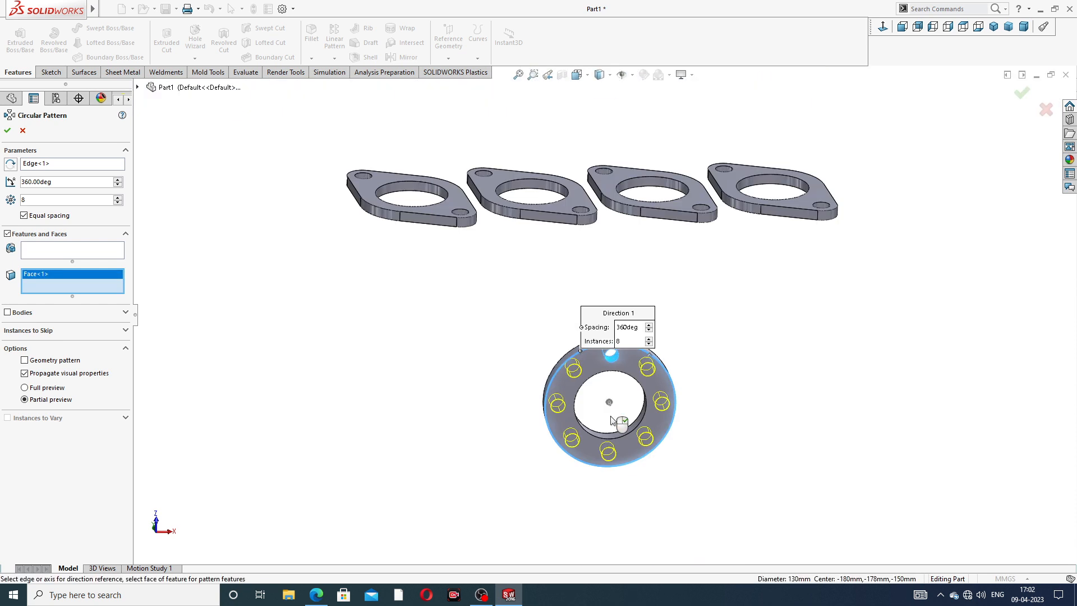
left_click(8, 130)
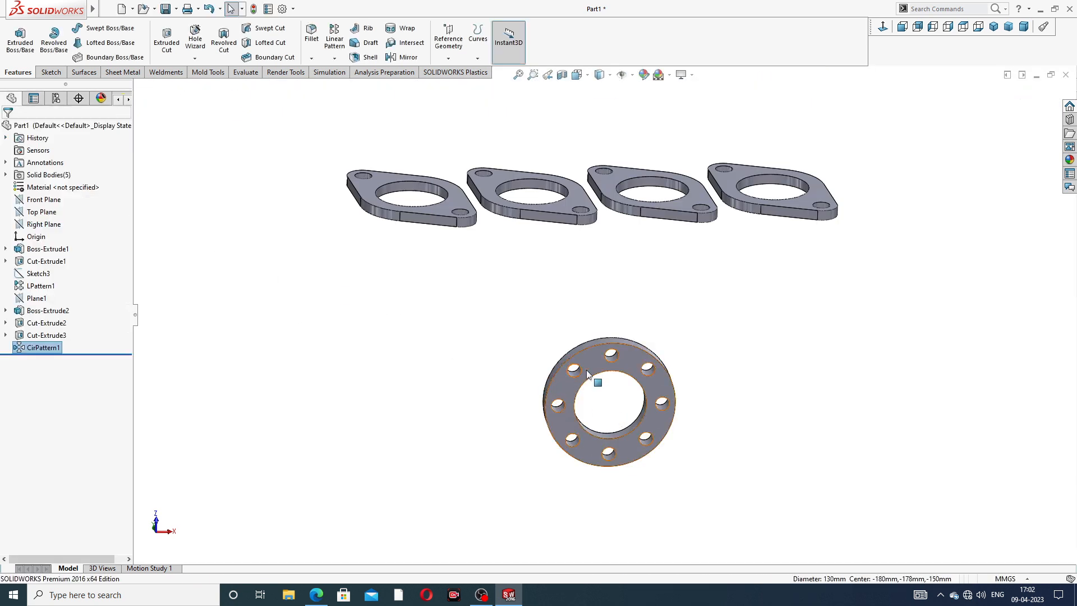
Inspect the drilled ring flange and the four port flanges from several sides, and consult the exhaust manifold PDF drawing.
middle_click_drag(587, 369, 620, 360)
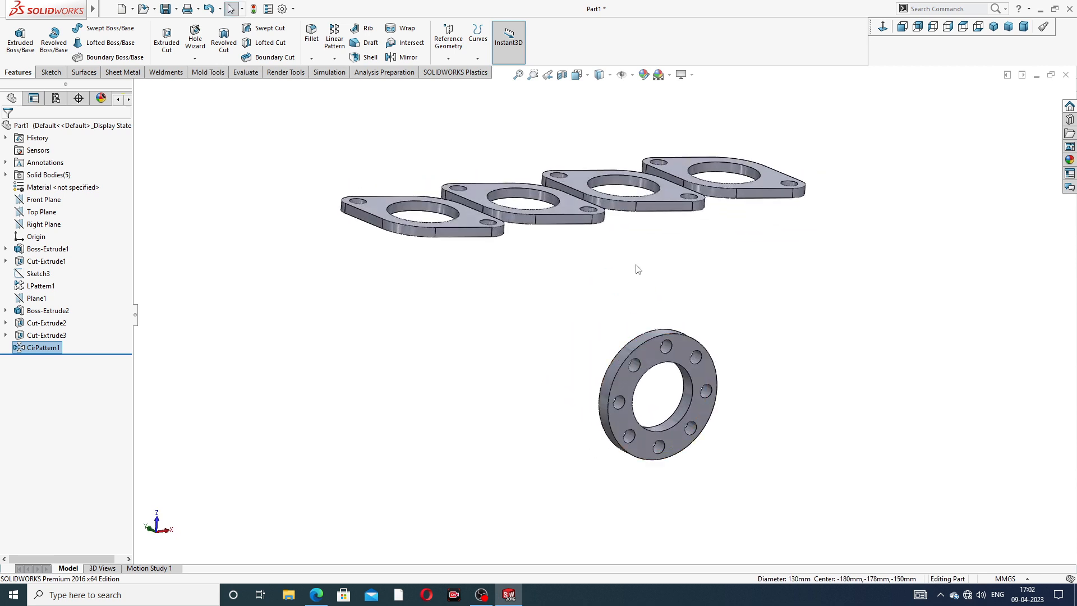
middle_click_drag(638, 270, 649, 310)
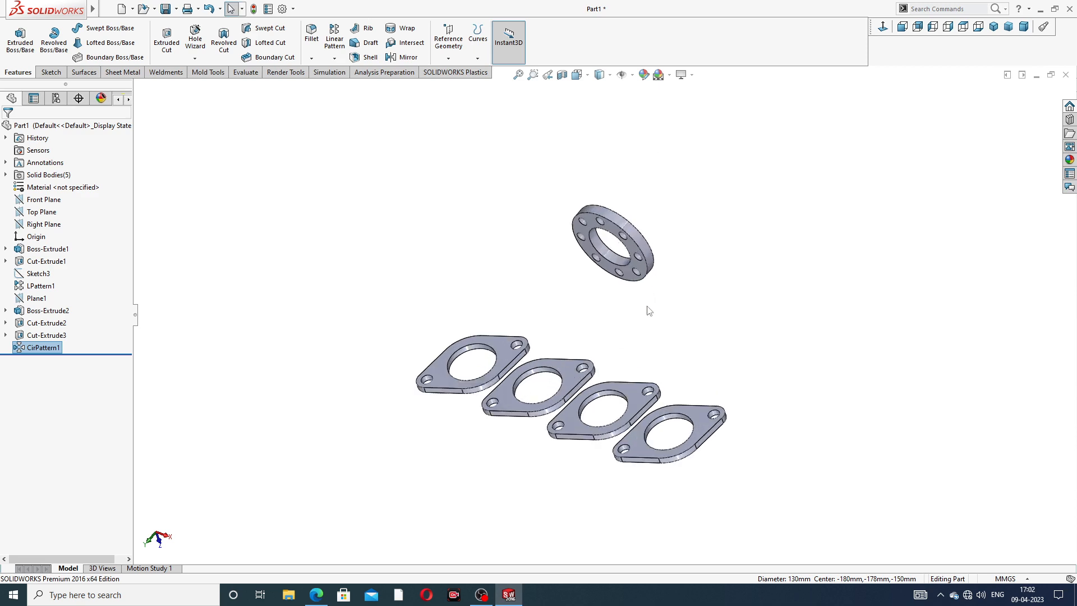
middle_click_drag(675, 242, 689, 201)
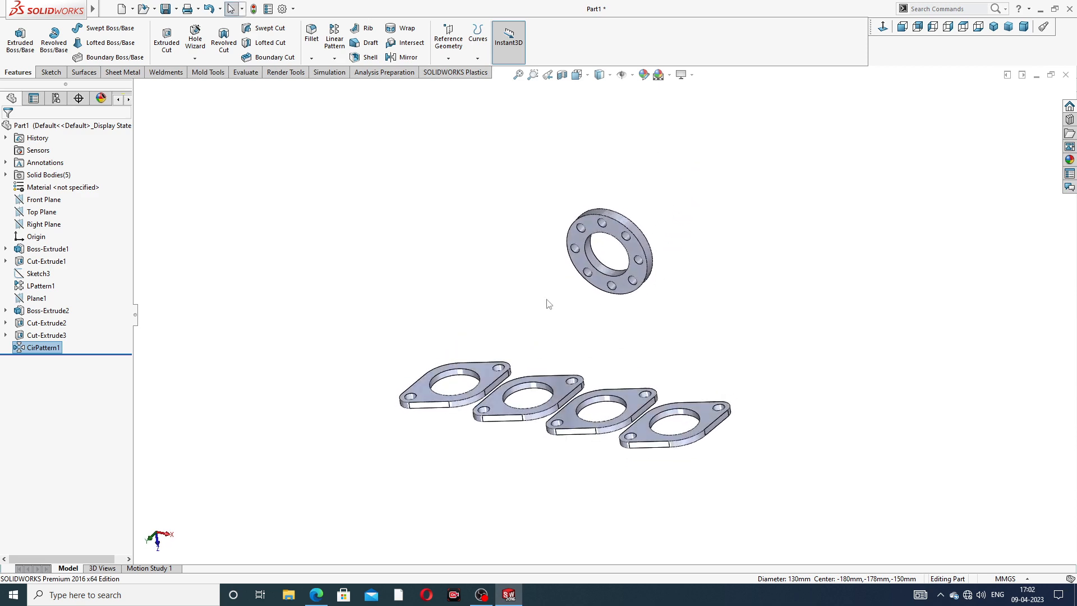
left_click(320, 599)
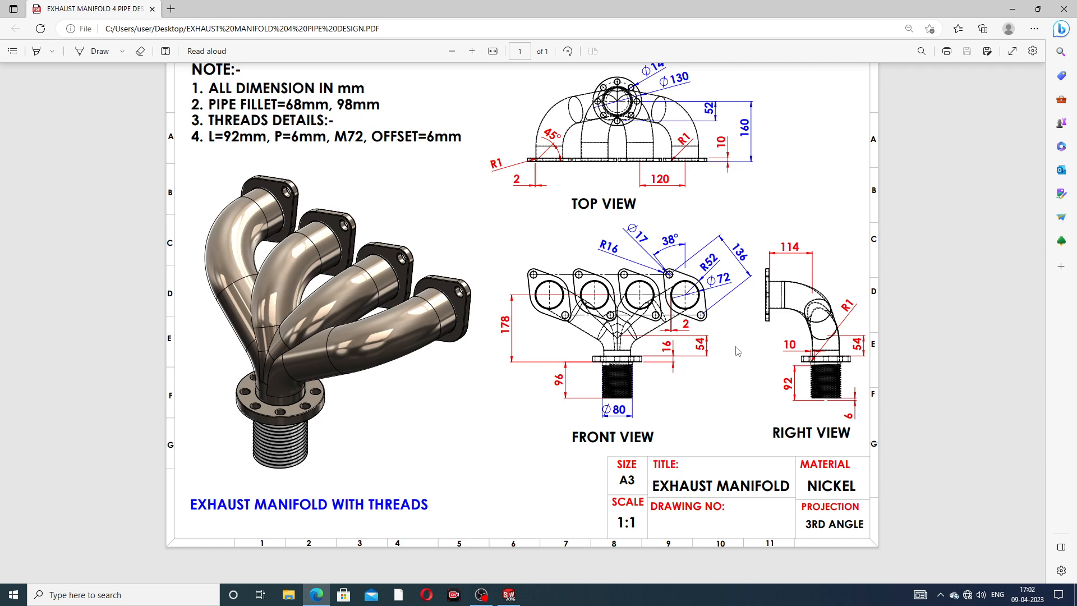
left_click(315, 597)
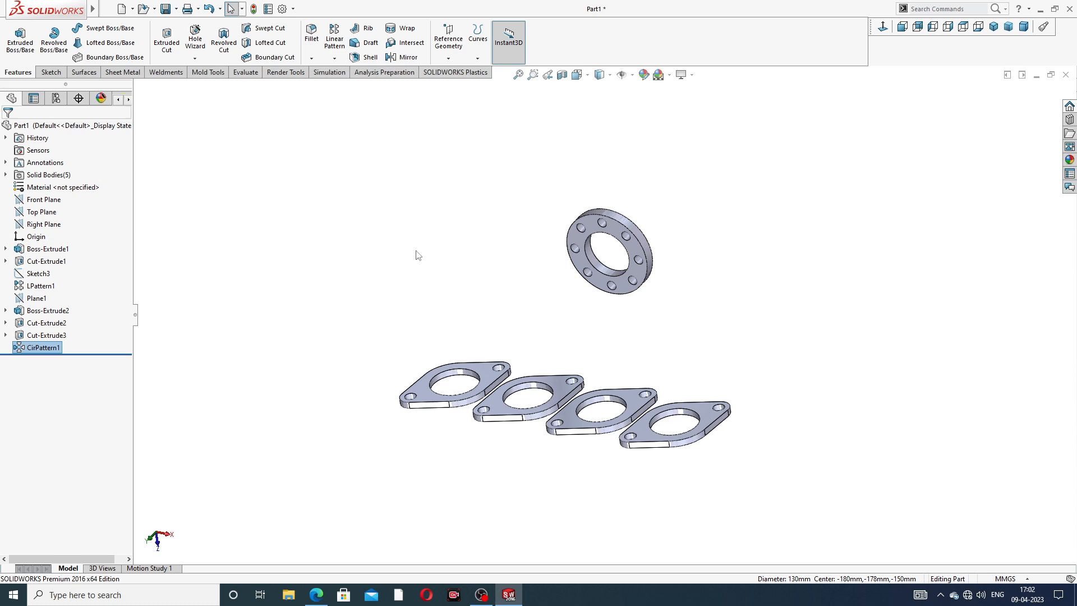
Start a 3D sketch and draw a line about 64 mm long from the ring flange's bore center, perpendicular to its face.
left_click(51, 72)
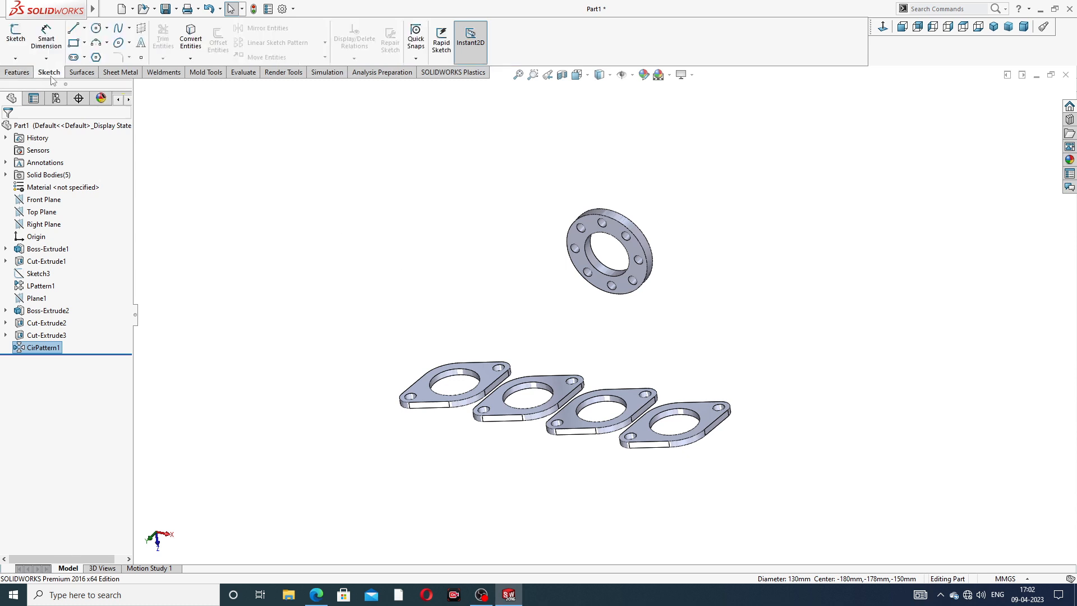
left_click(15, 60)
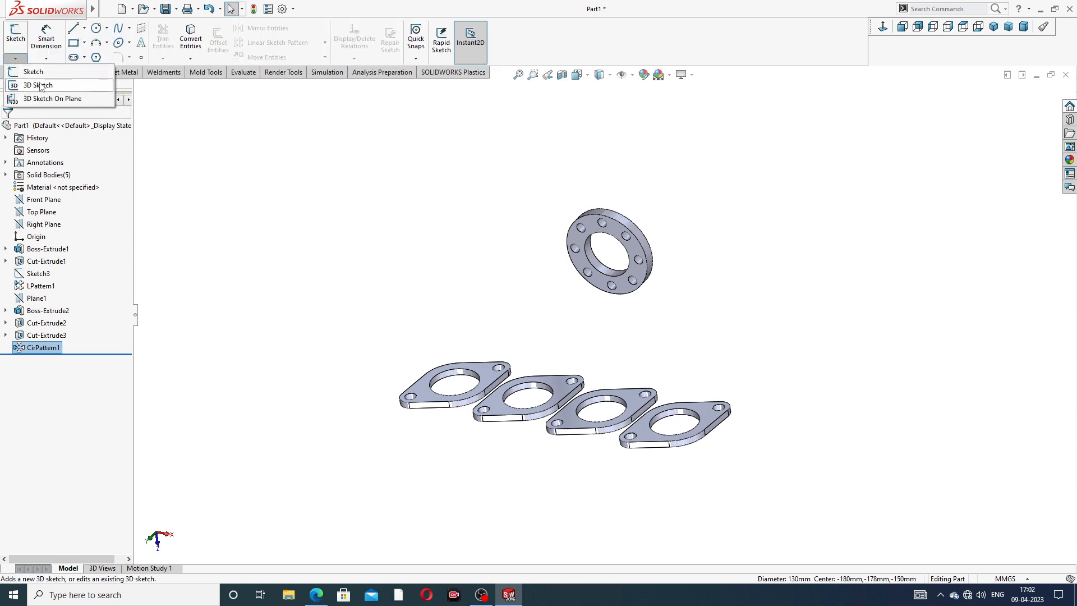
left_click(41, 87)
mouse_move(595, 317)
middle_mouse_down()
mouse_move(615, 342)
mouse_move(635, 331)
mouse_move(611, 330)
middle_mouse_up()
scroll(607, 323, "down", 2)
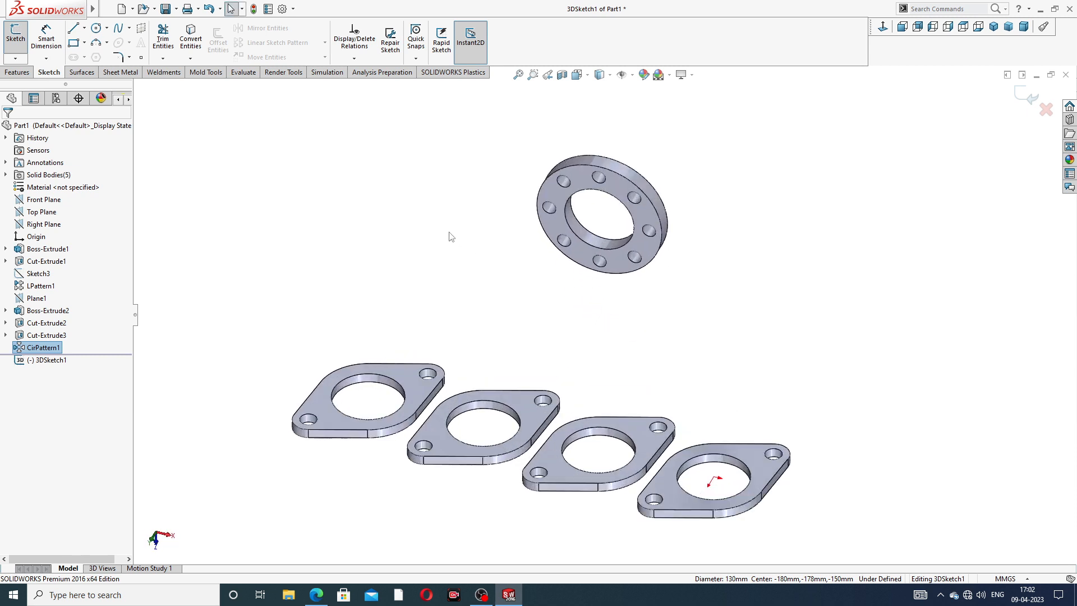
left_click(73, 27)
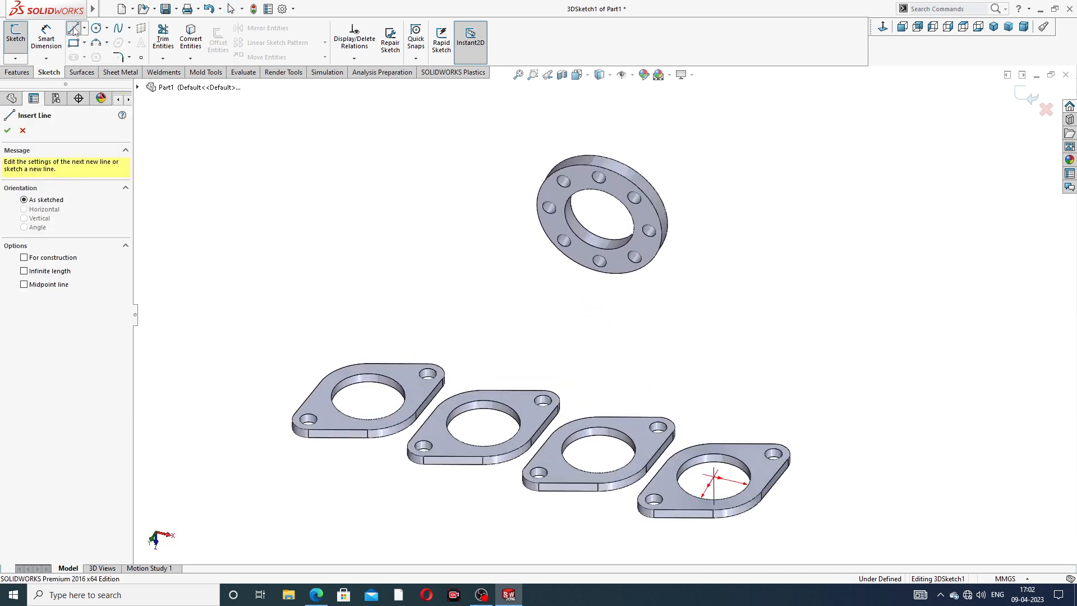
mouse_move(634, 259)
middle_mouse_down()
mouse_move(707, 356)
mouse_move(623, 270)
middle_mouse_up()
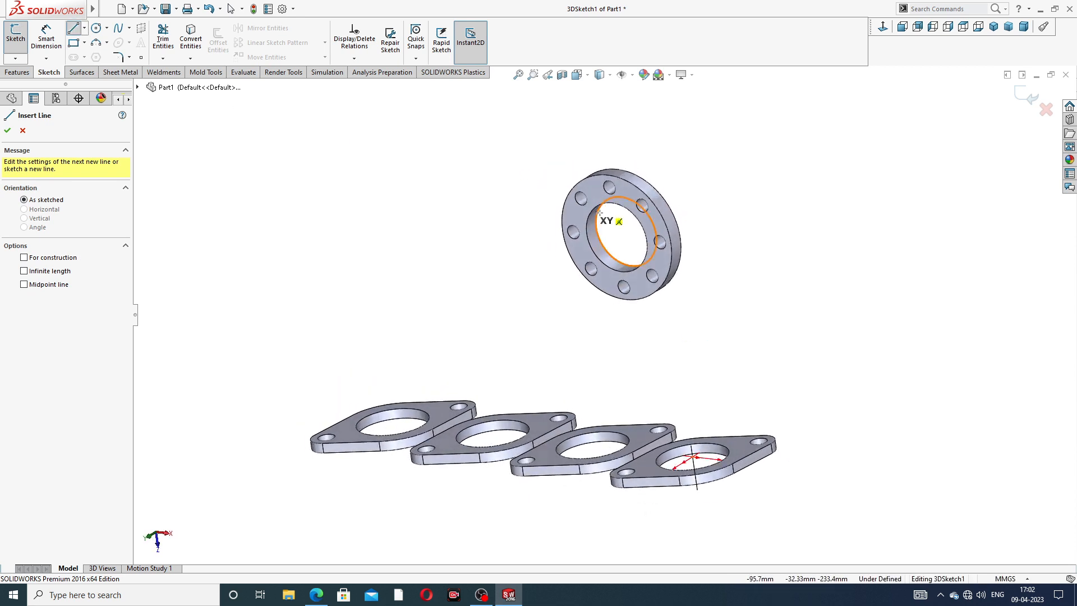
left_click(617, 238)
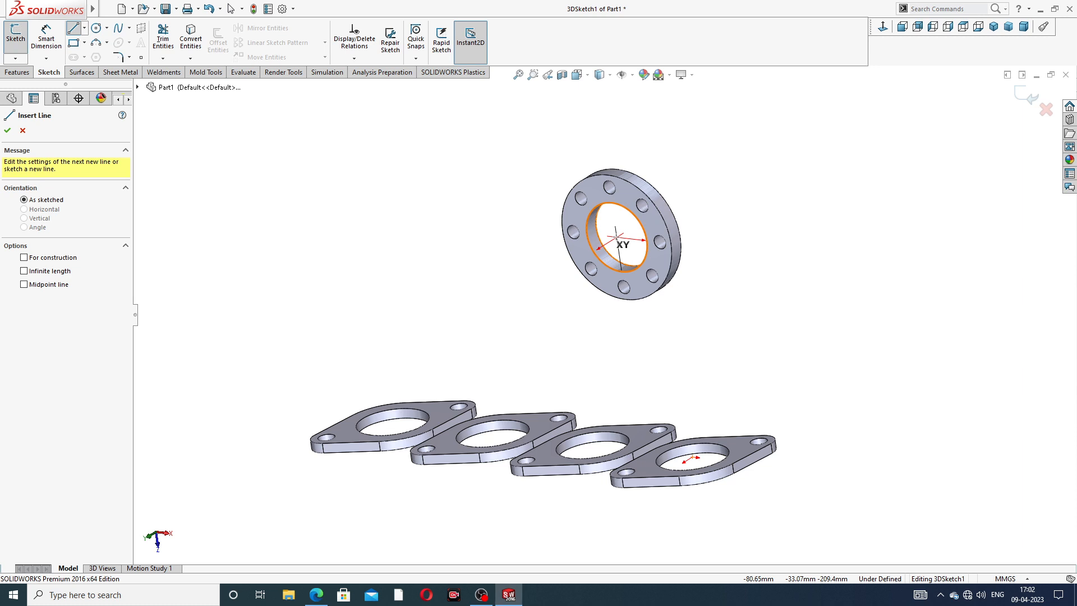
middle_click_drag(541, 290, 511, 297)
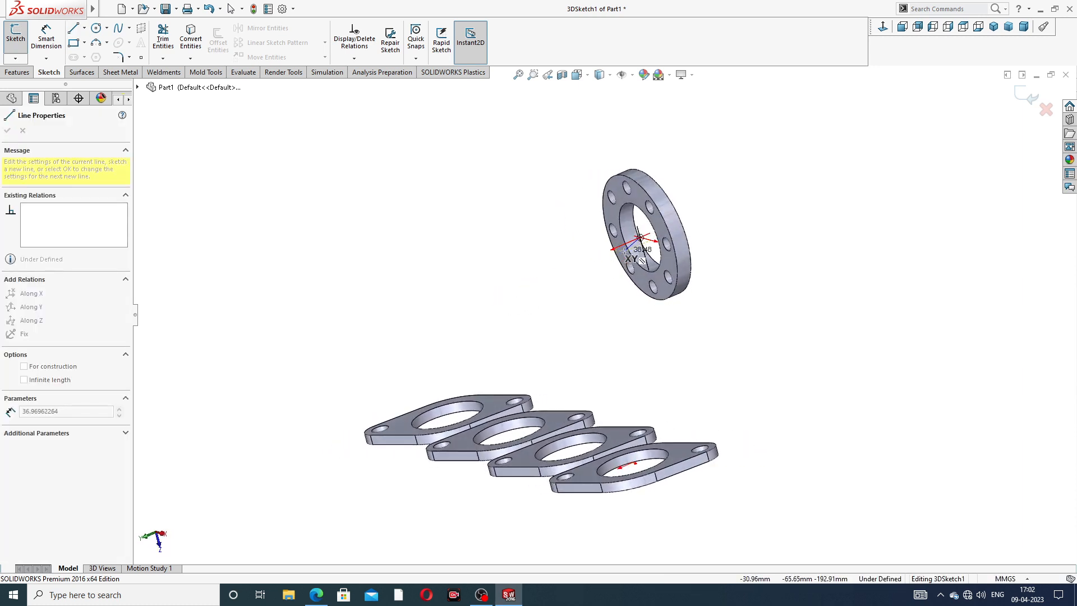
left_click(587, 261)
right_click(681, 183)
left_click(709, 195)
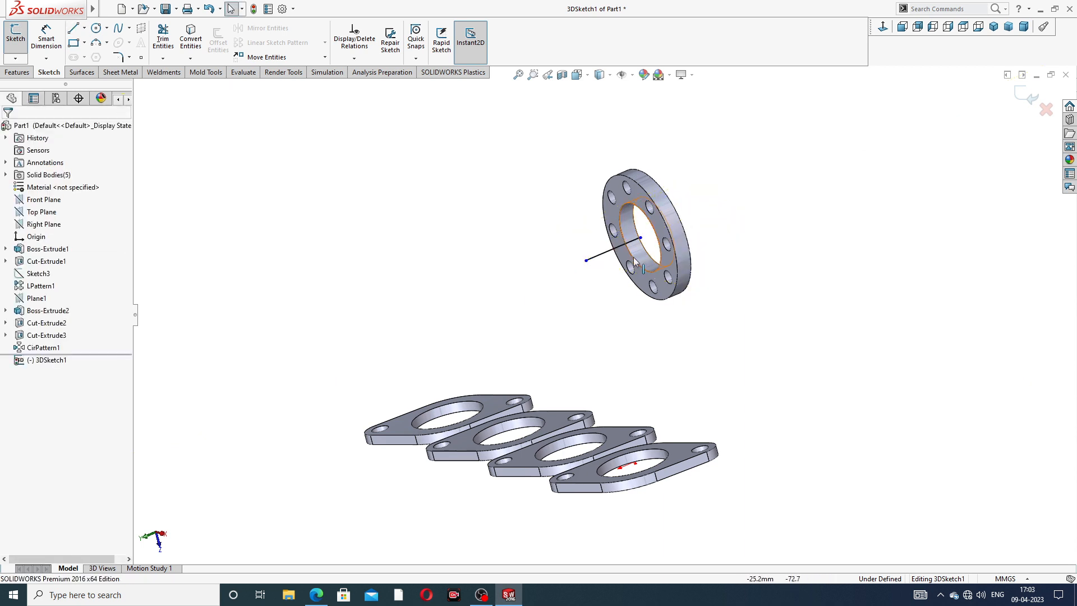
Sketch a line about 92.5 mm long along Z from the bore center of the port flange farthest from the origin.
left_click(75, 29)
middle_click_drag(481, 353, 450, 369)
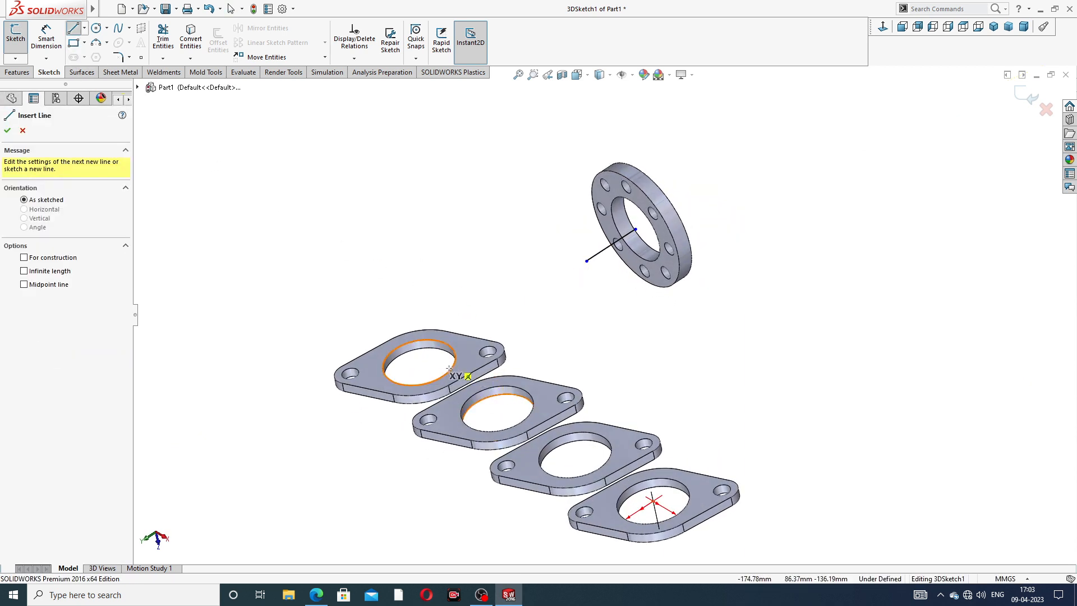
left_click(419, 363)
mouse_move(416, 246)
middle_mouse_down()
mouse_move(445, 233)
mouse_move(424, 249)
middle_mouse_up()
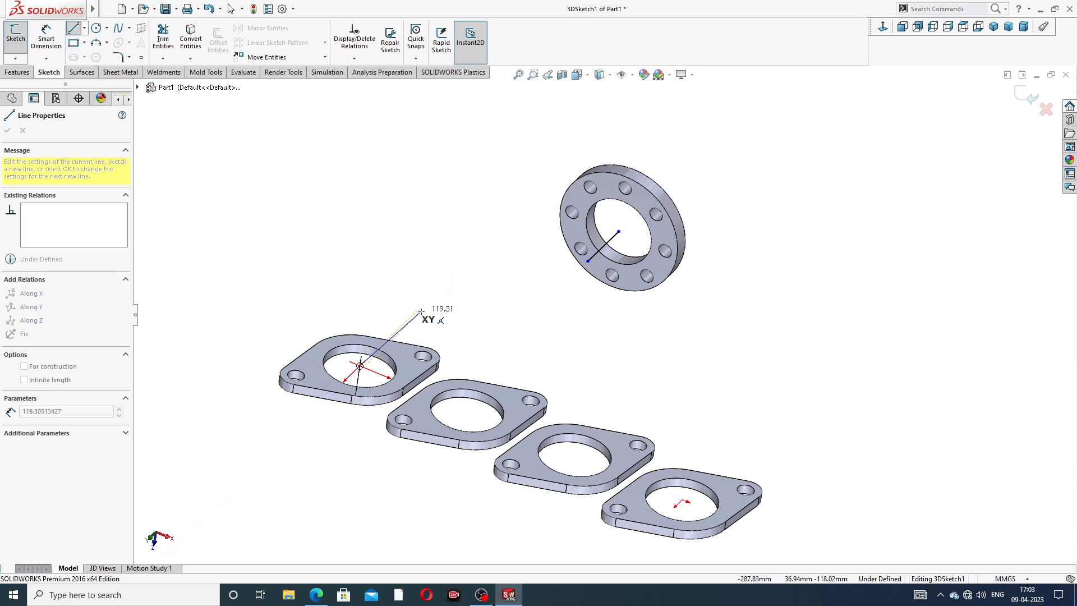
middle_click_drag(426, 311, 429, 287)
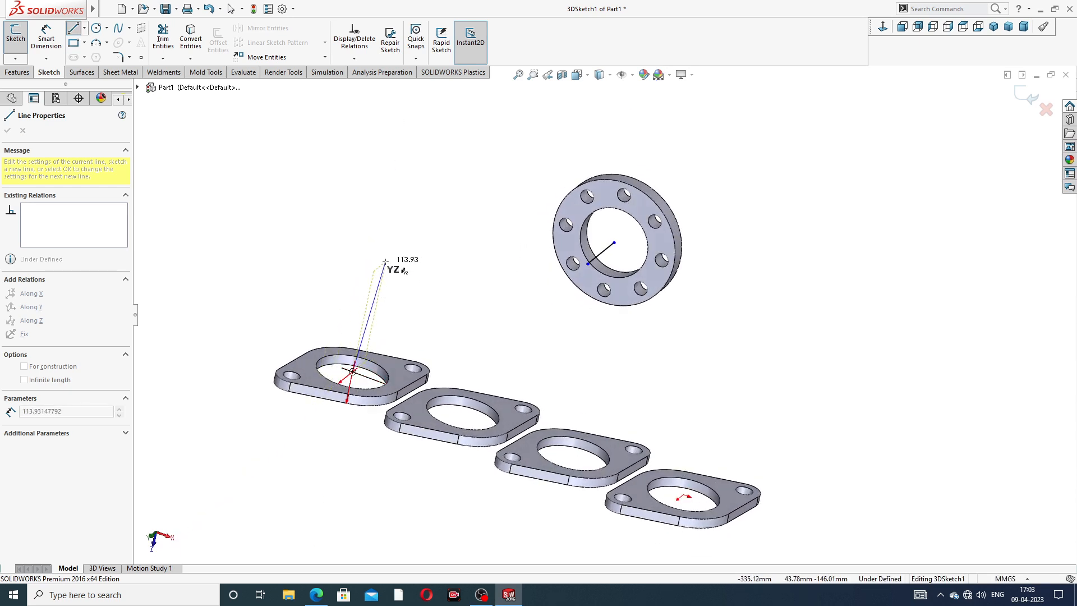
left_click(370, 287)
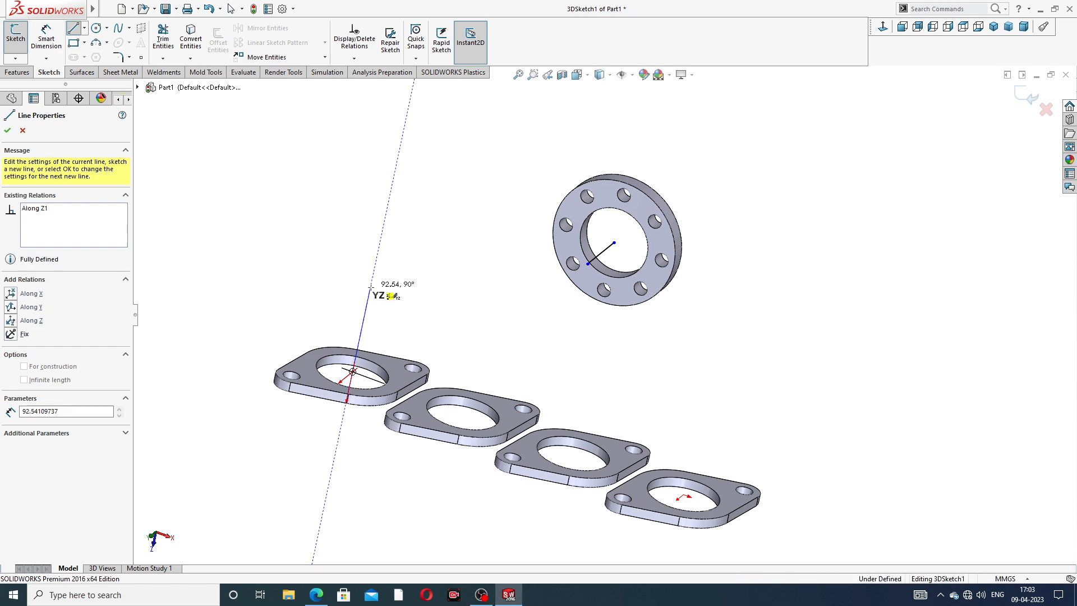
right_click(408, 257)
left_click(437, 264)
Shorten the port flange's line to about 69 mm by moving its free endpoint toward the flange.
scroll(482, 300, "up", 2)
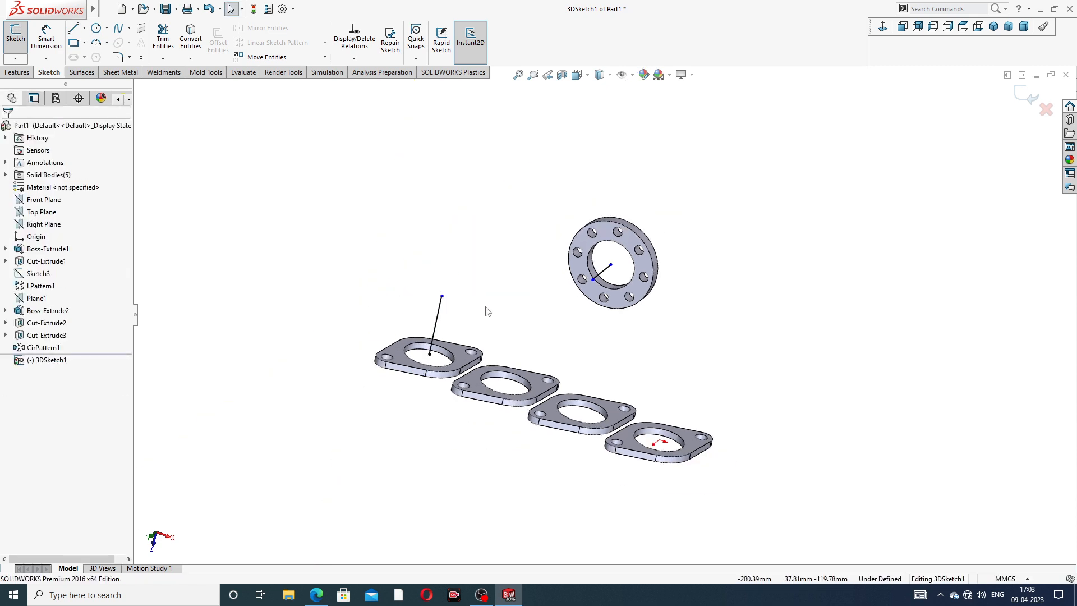
mouse_move(485, 308)
middle_mouse_down()
mouse_move(455, 278)
mouse_move(486, 312)
middle_mouse_up()
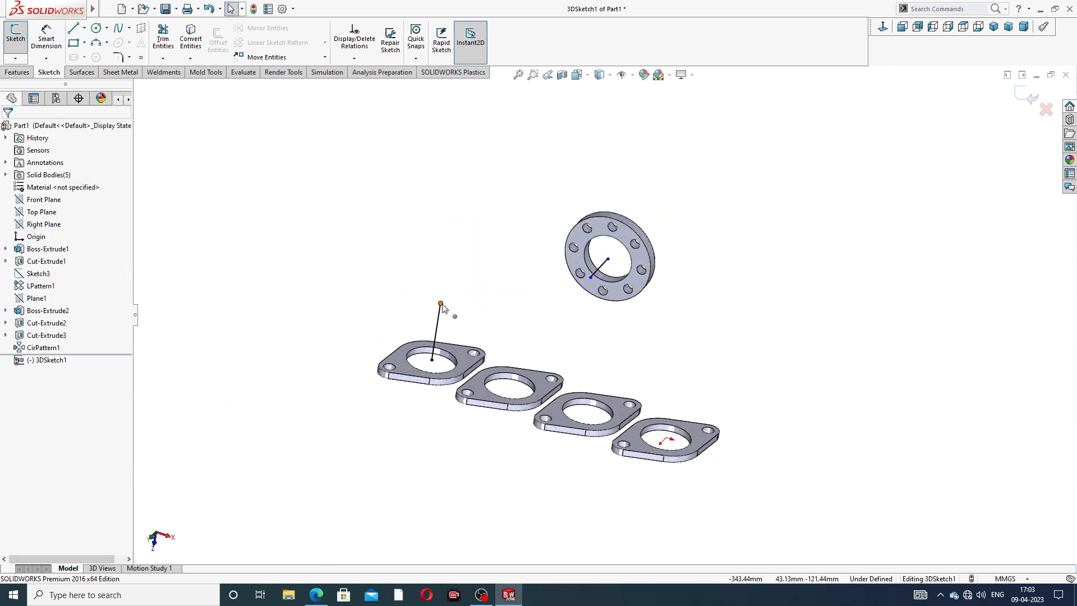
left_click_drag(441, 304, 440, 319)
left_click(310, 195)
Join the free ends of the port flange line and the ring flange line with a sloped line about 221 mm long.
left_click(73, 28)
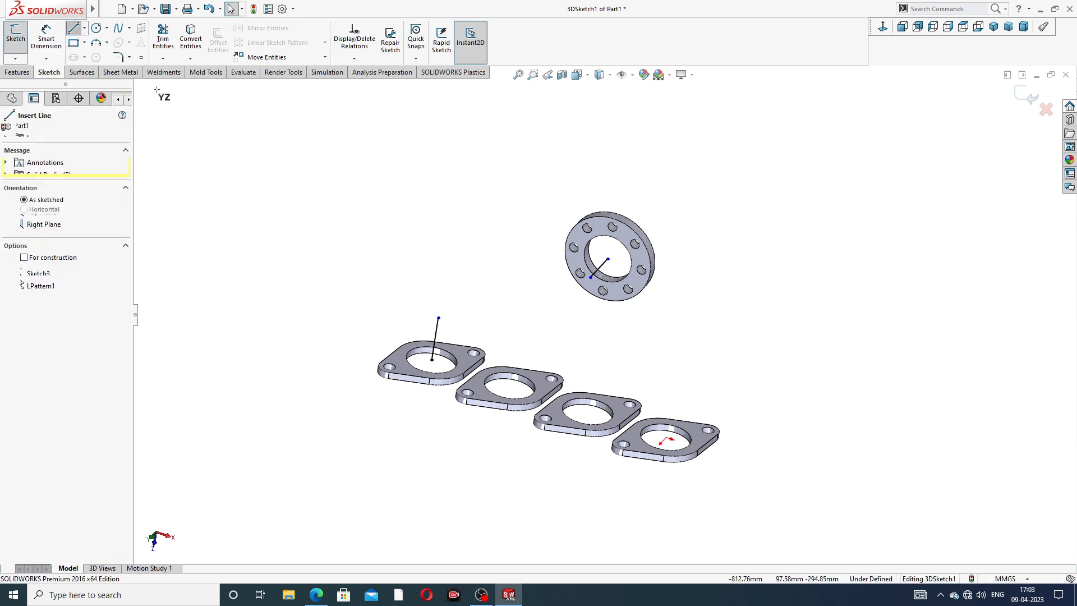
left_click(439, 318)
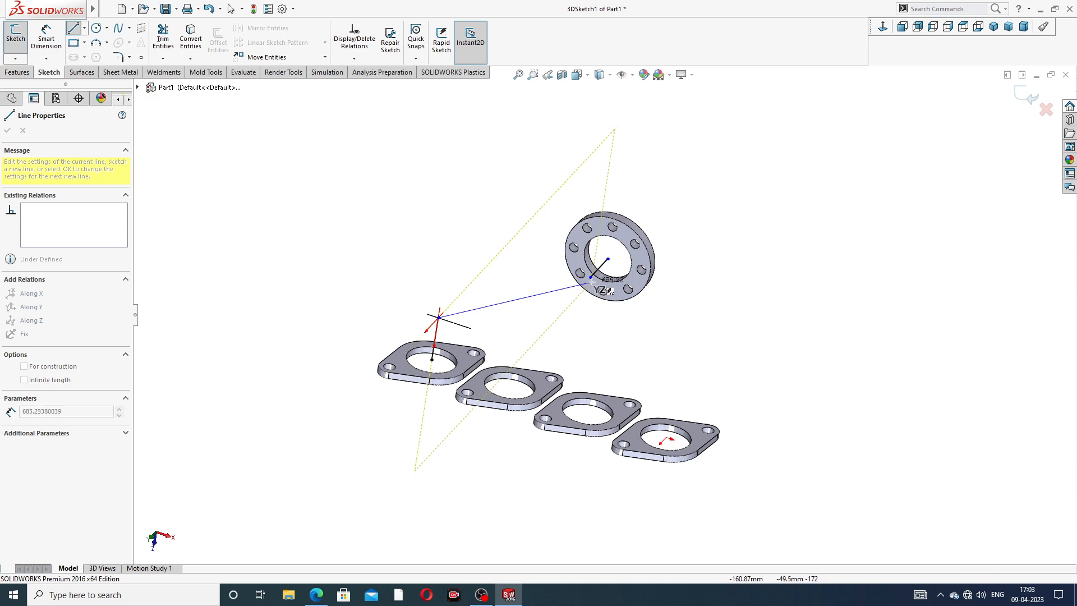
left_click(592, 278)
right_click(740, 152)
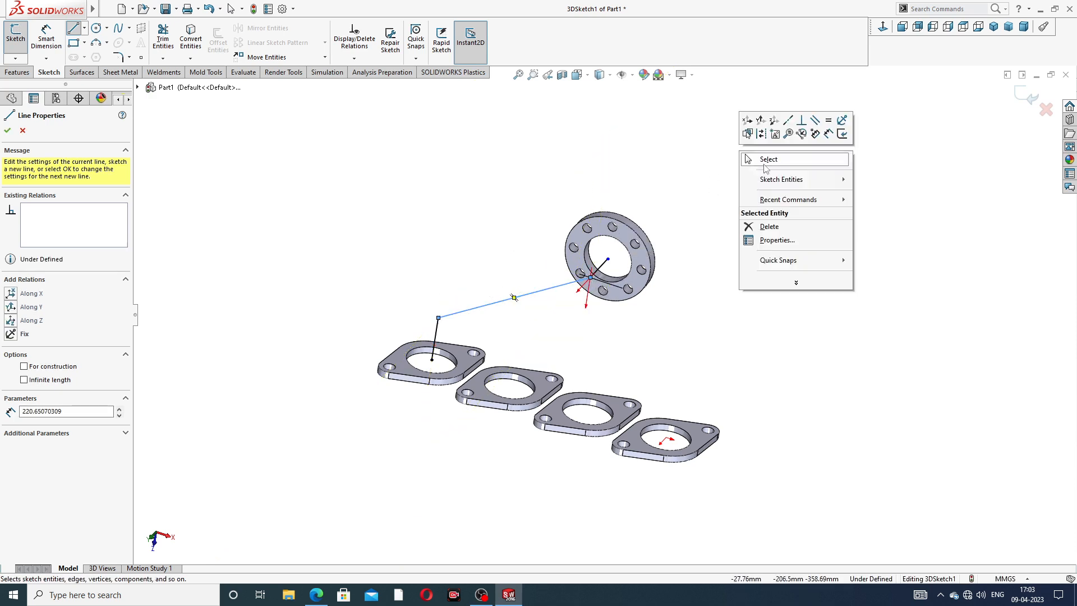
left_click(766, 161)
Check the pipe dimensions in the exhaust manifold PDF drawing and set the port flange line's length to 114 mm.
mouse_move(728, 254)
middle_mouse_down()
mouse_move(707, 249)
mouse_move(719, 241)
mouse_move(710, 250)
middle_mouse_up()
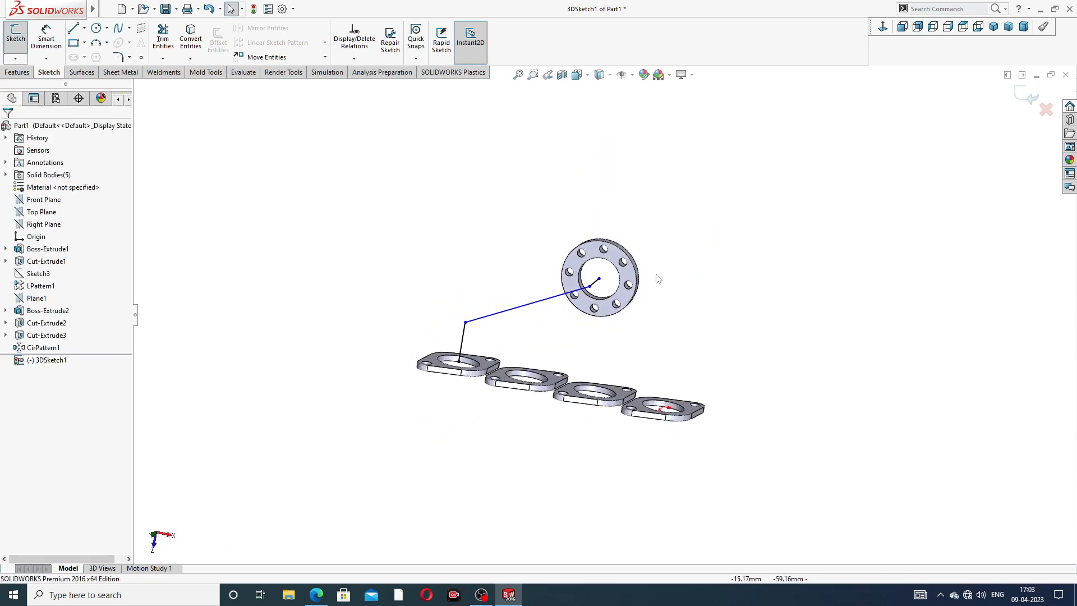
scroll(594, 298, "down", 3)
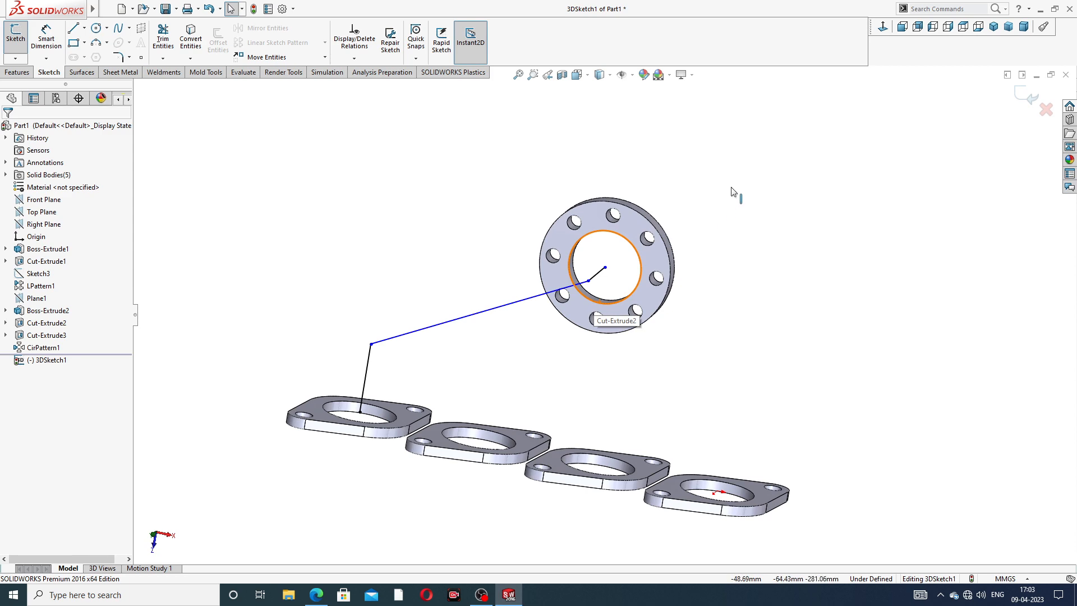
left_click(46, 37)
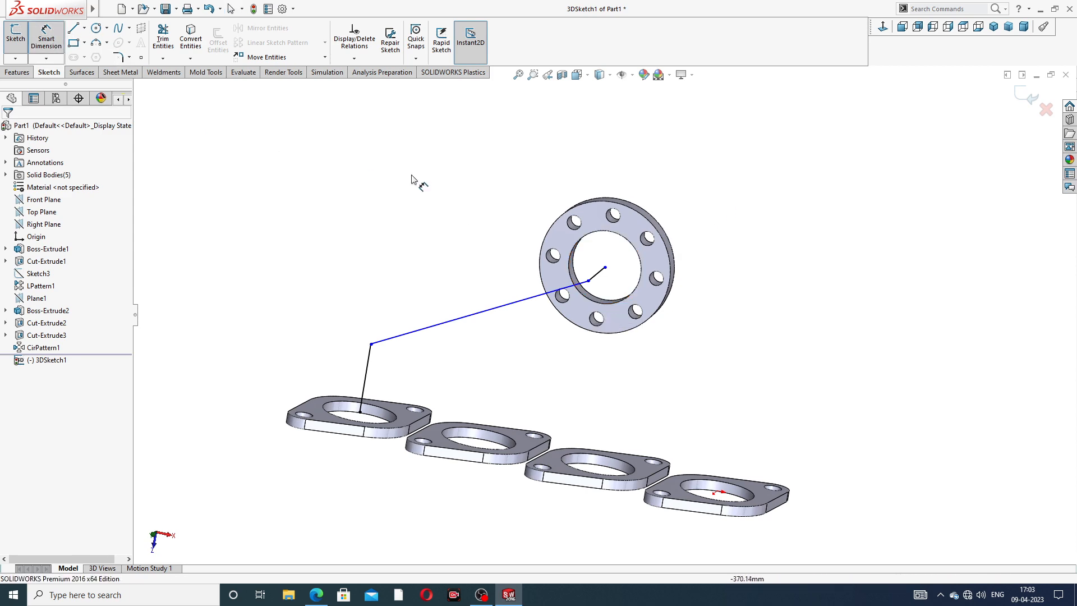
left_click(316, 594)
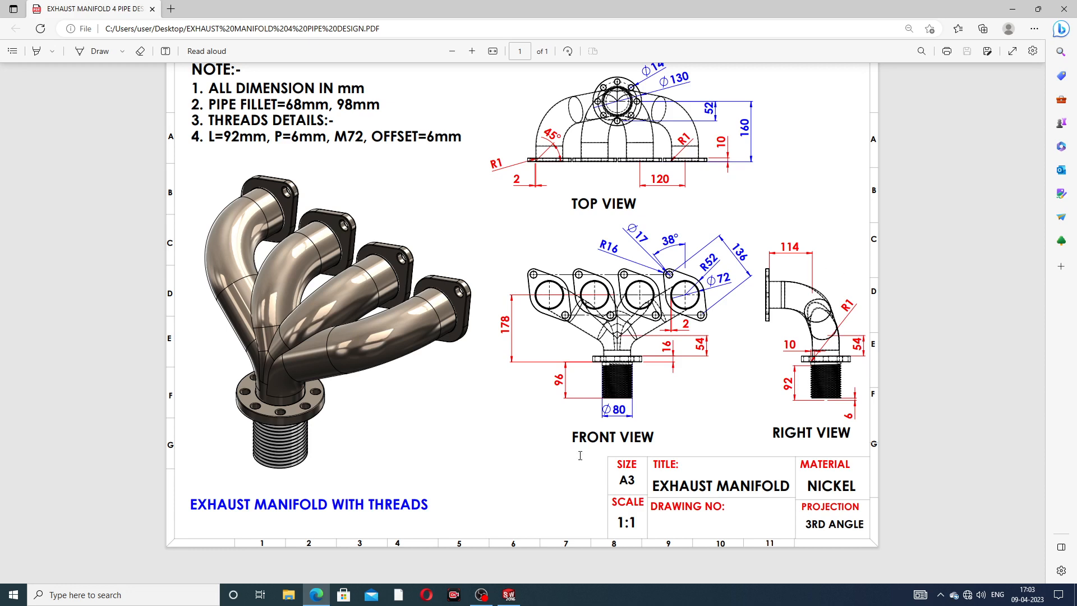
left_click(315, 595)
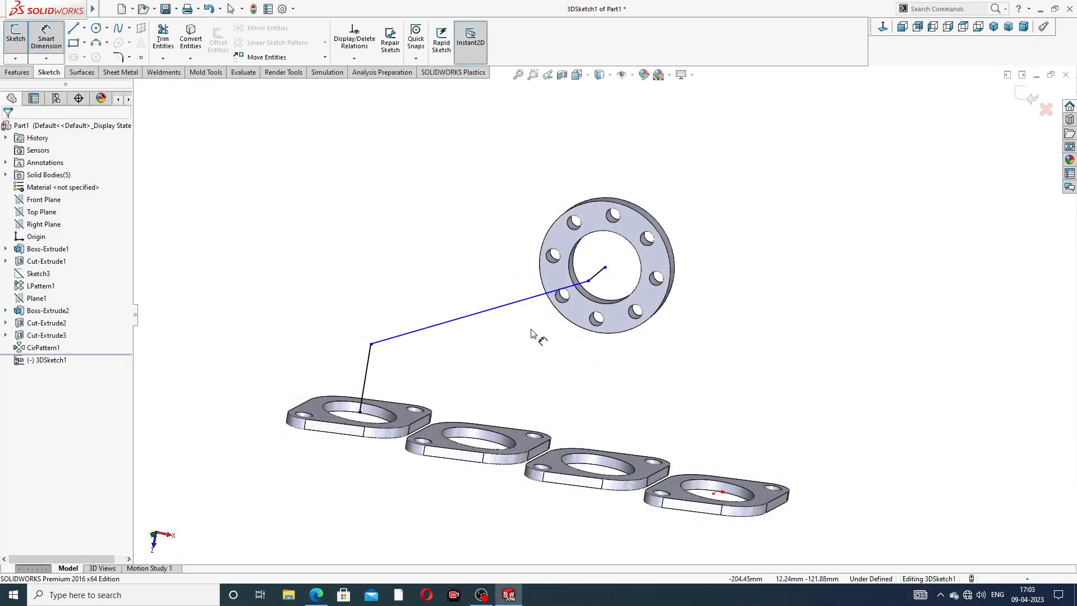
left_click(365, 373)
left_click(317, 361)
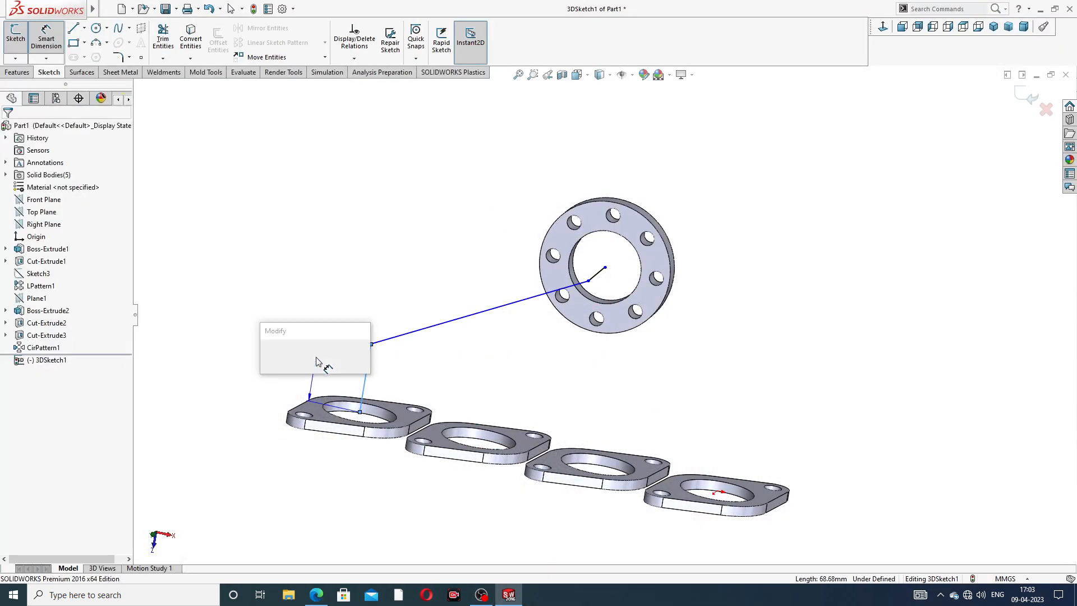
type("114")
key("Return")
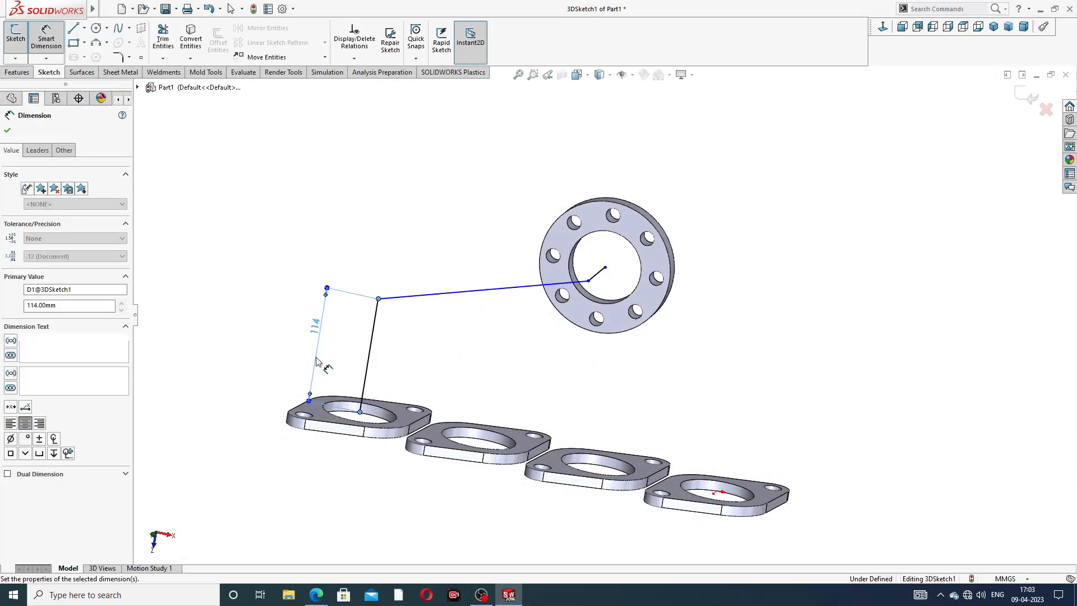
Dimension the short line at the ring flange to 54 mm and leave the dimension tool.
mouse_move(533, 356)
middle_mouse_down()
mouse_move(522, 353)
mouse_move(526, 328)
middle_mouse_up()
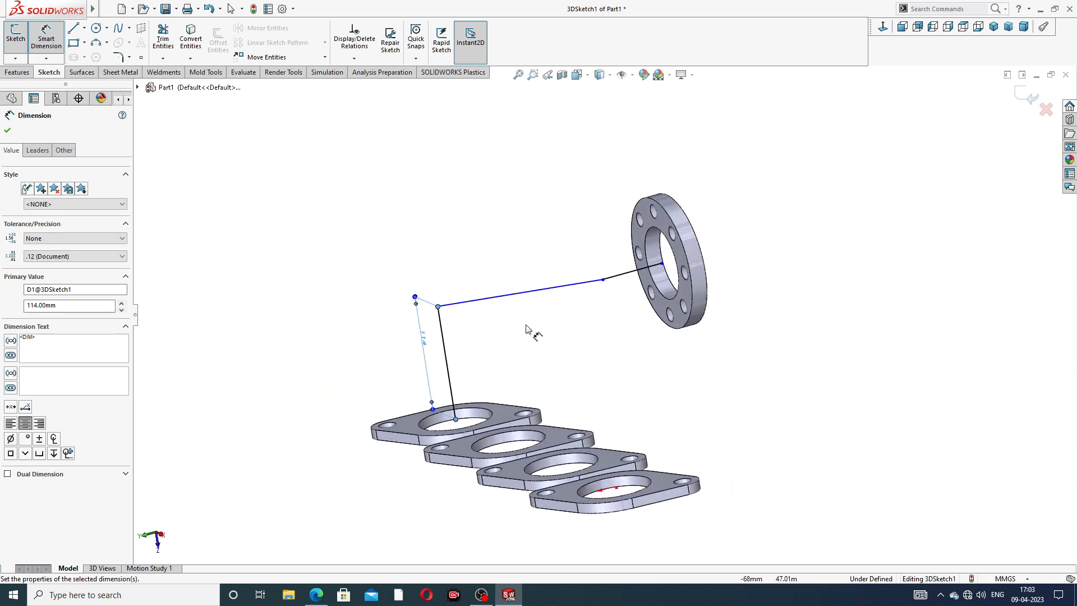
left_click(623, 274)
left_click(593, 190)
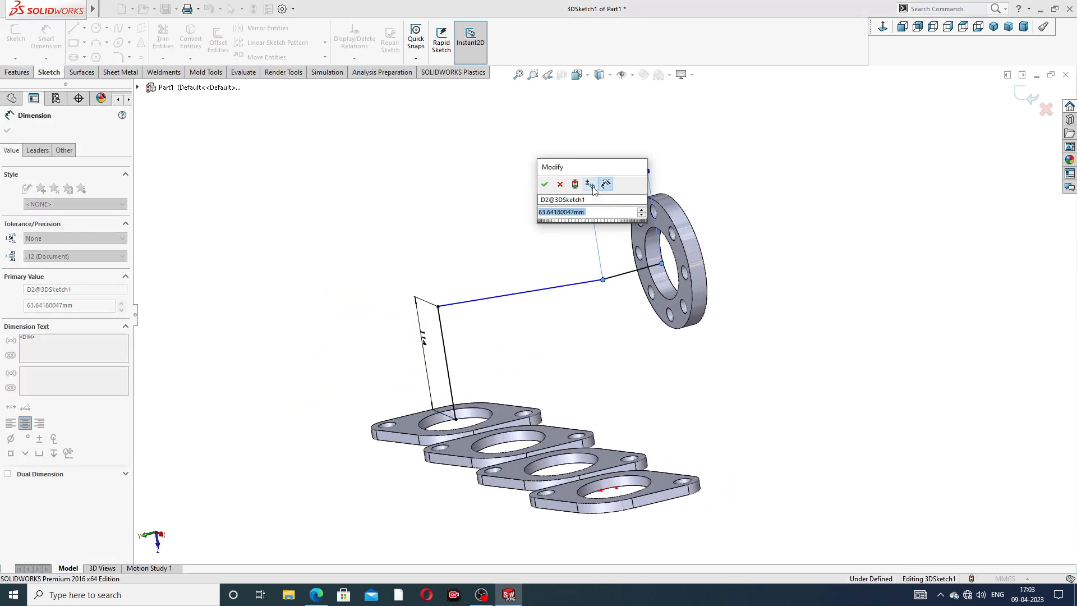
type("54")
key("Return")
left_click(712, 195)
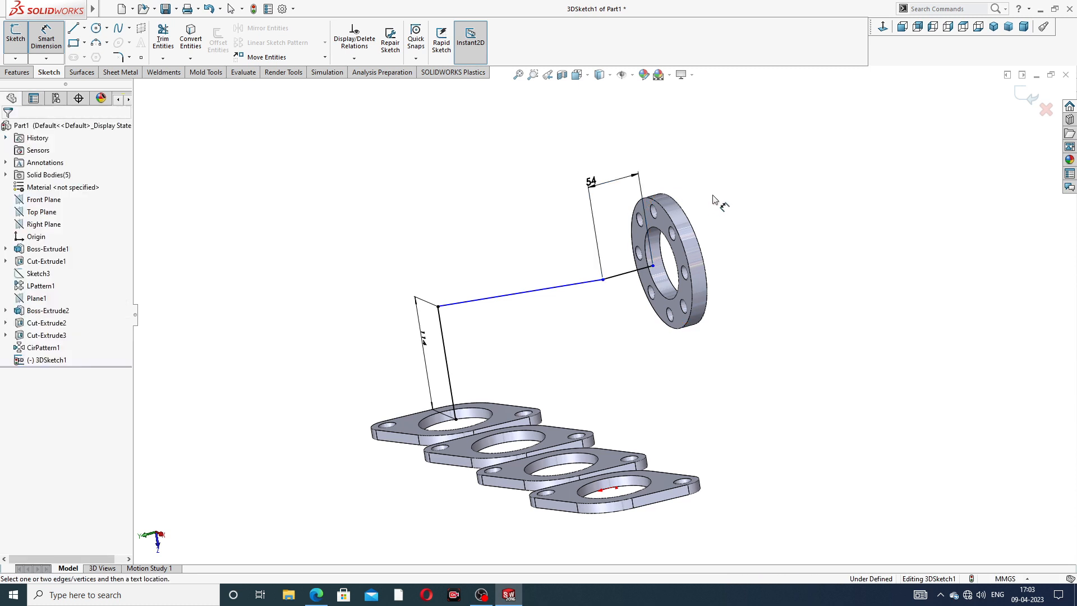
scroll(622, 291, "down", 1)
right_click(800, 168)
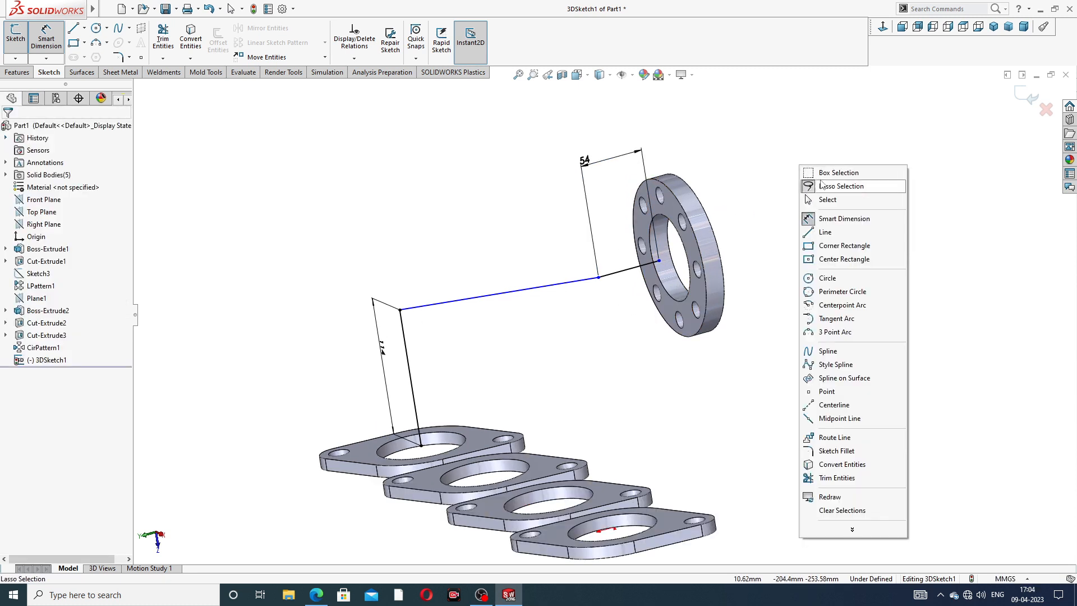
left_click(816, 197)
middle_click_drag(816, 197, 736, 224)
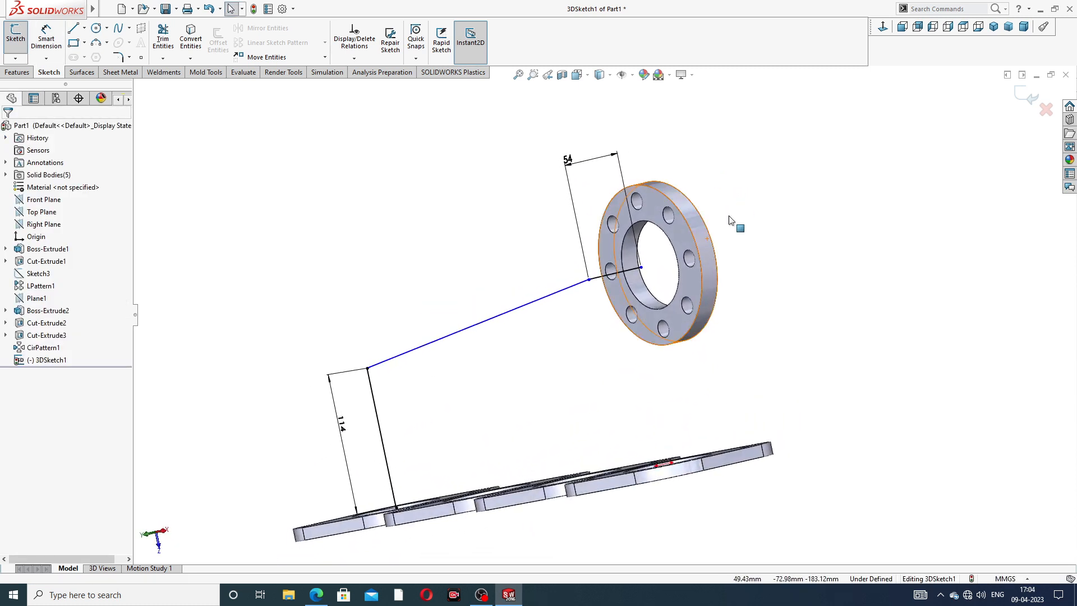
Attach the path's open end point to the round flange's centre and reposition the 54 and 114 dimensions beside the 3D sketch.
mouse_move(640, 268)
left_mouse_down()
mouse_move(675, 252)
mouse_move(650, 268)
left_mouse_up()
left_click(791, 231)
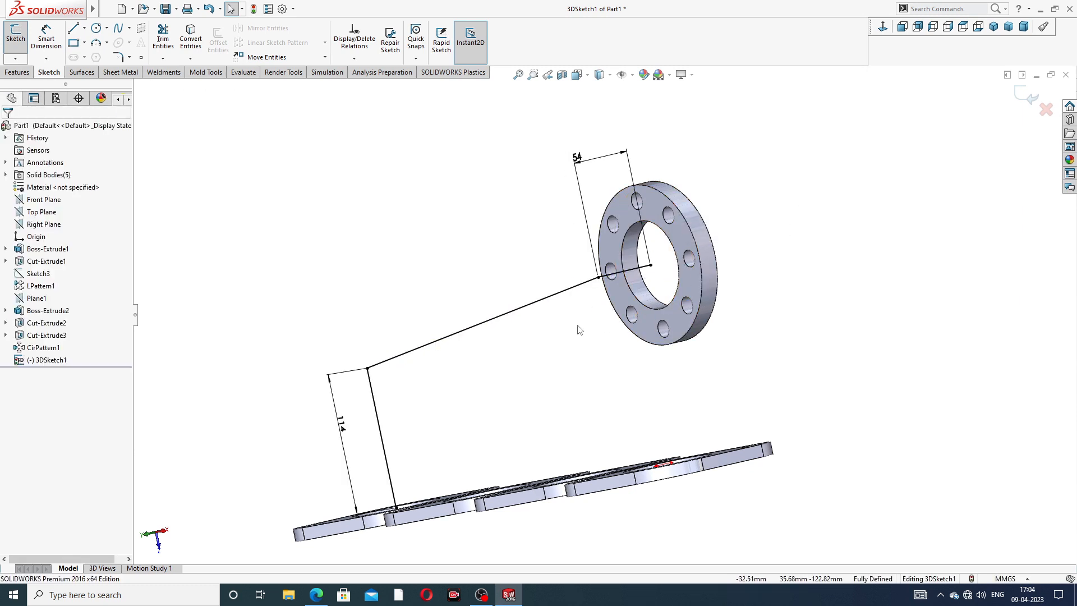
scroll(598, 294, "down", 2)
scroll(599, 294, "up", 2)
left_click(615, 190)
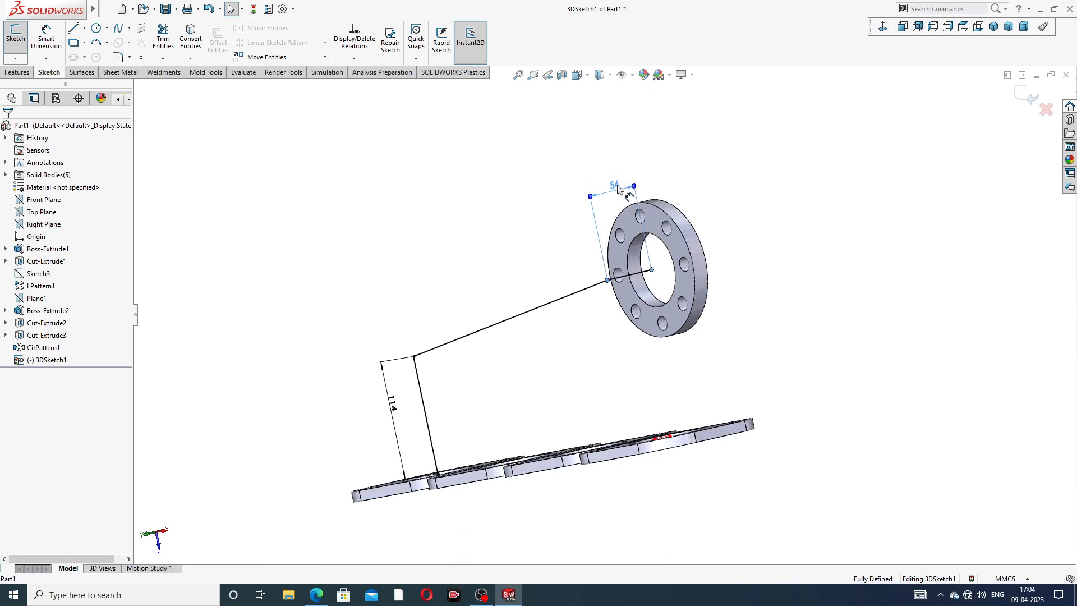
left_click_drag(393, 404, 385, 405)
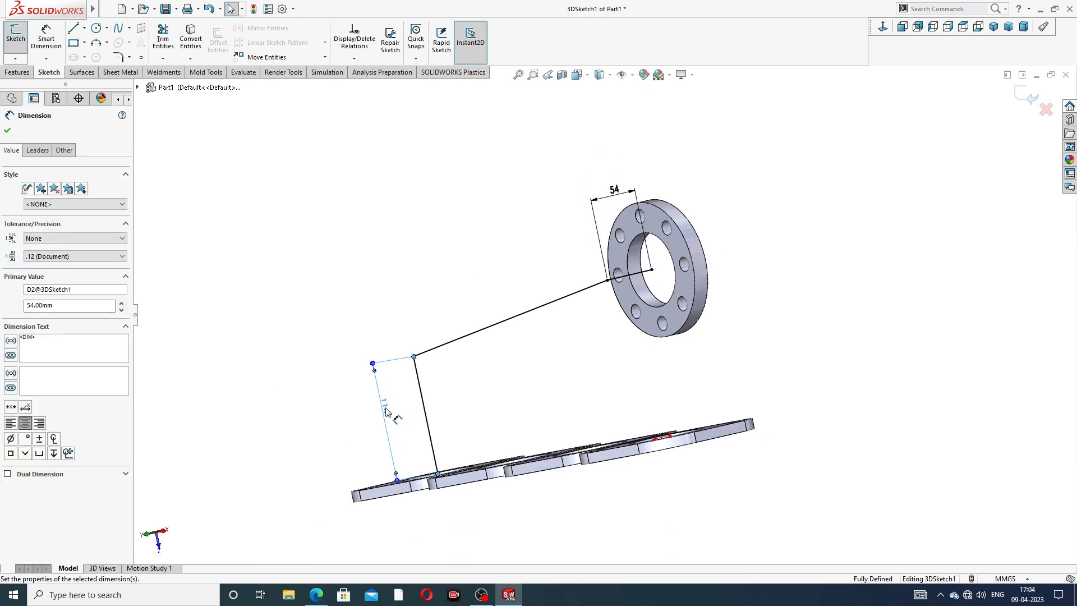
left_click(441, 199)
Check the PDF drawing's pipe fillet note and round the path corner above the first port flange with a 98 mm sketch fillet.
left_click(316, 595)
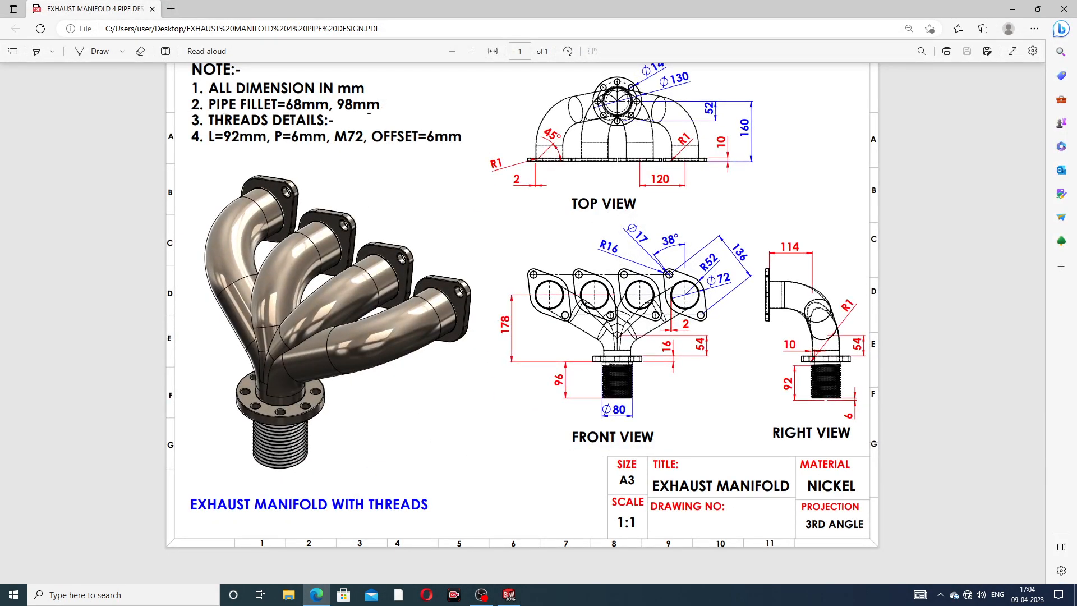
left_click(314, 594)
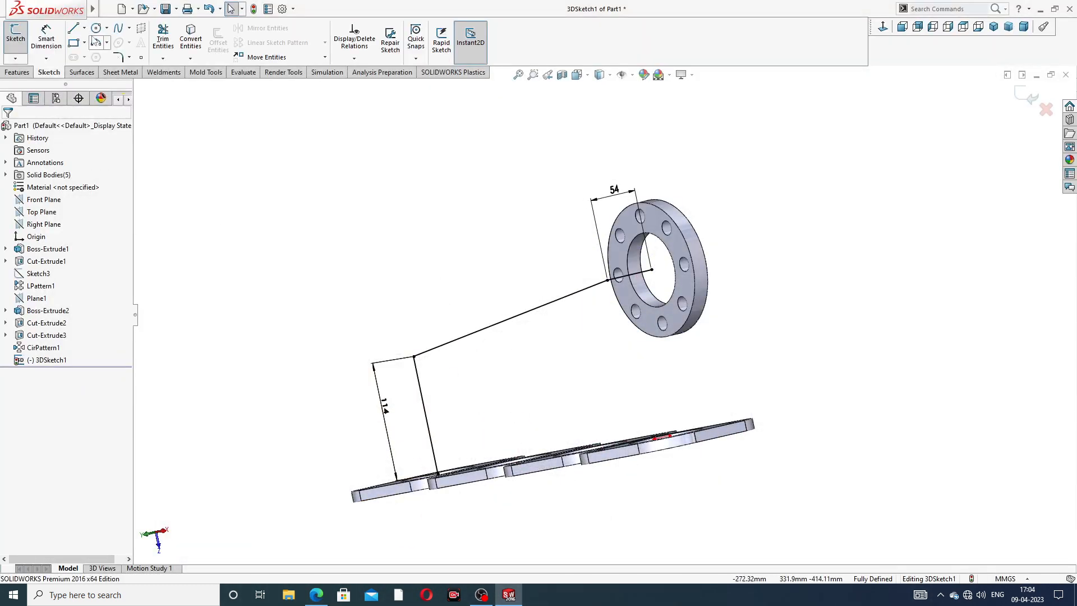
left_click(119, 57)
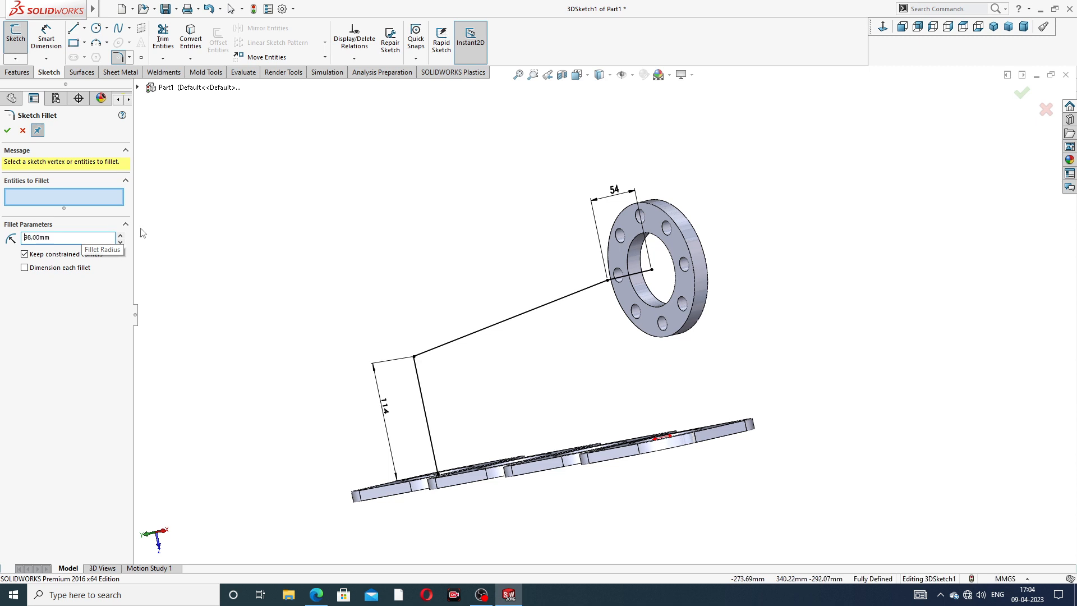
left_click(415, 357)
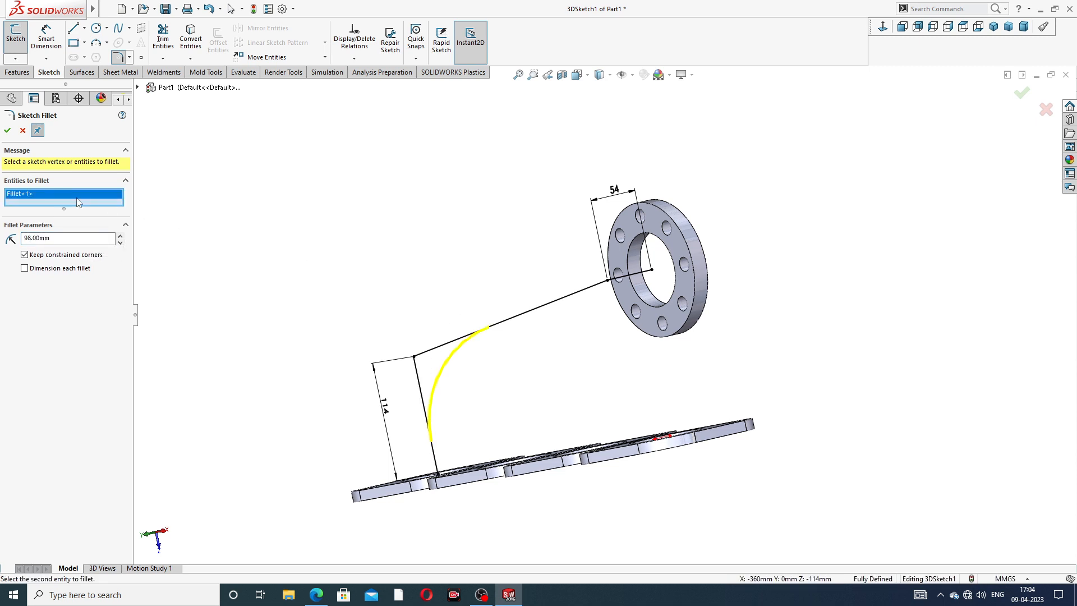
left_click(8, 131)
Add a 68 mm sketch fillet at the path corner near the round flange and close the 3D sketch.
left_click_drag(59, 239, 8, 238)
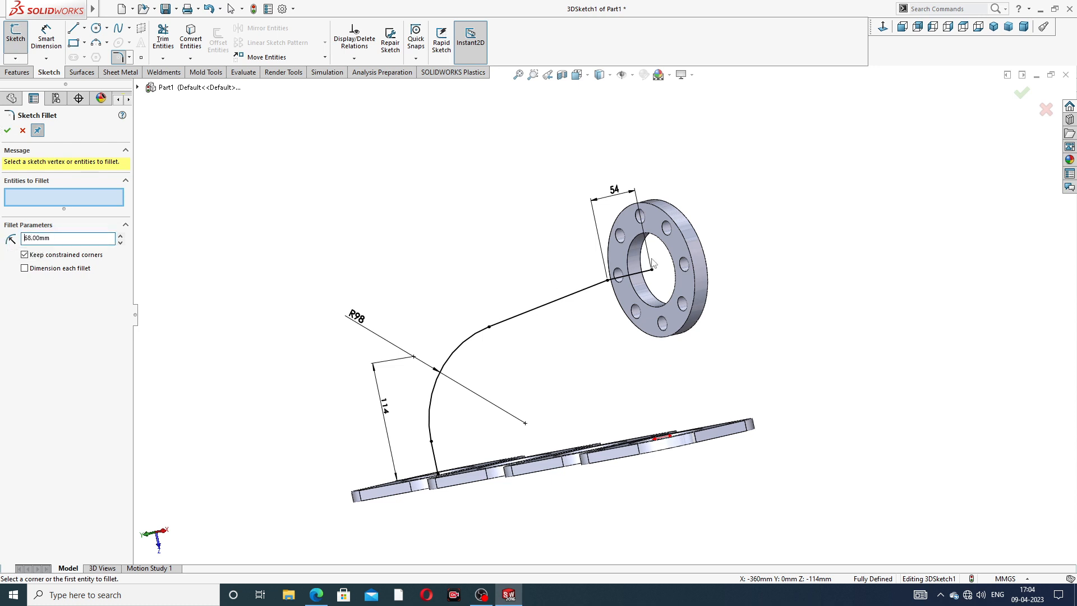
left_click(608, 285)
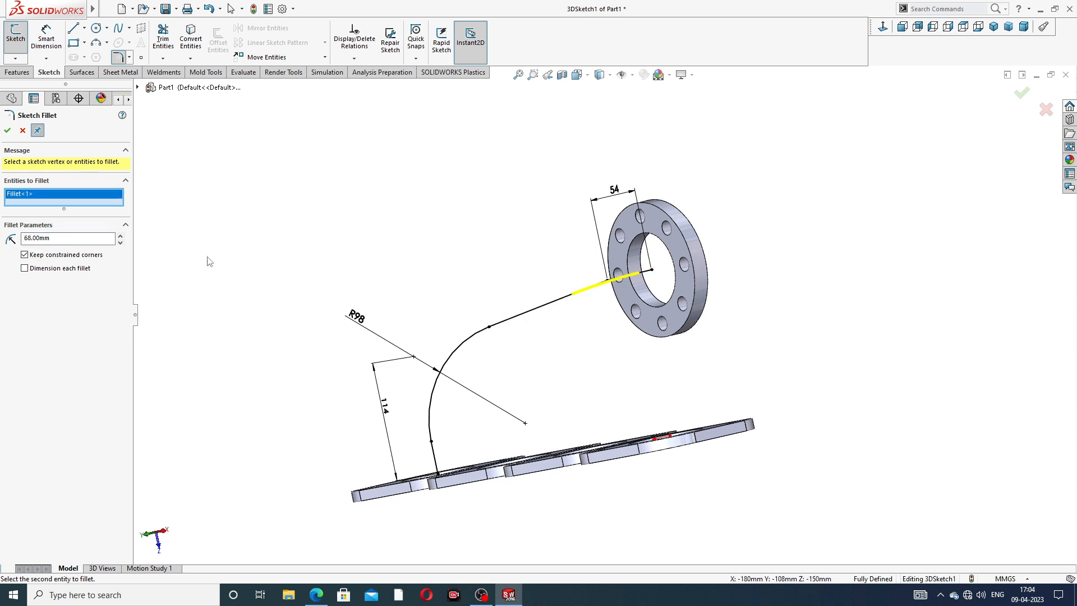
left_click(7, 130)
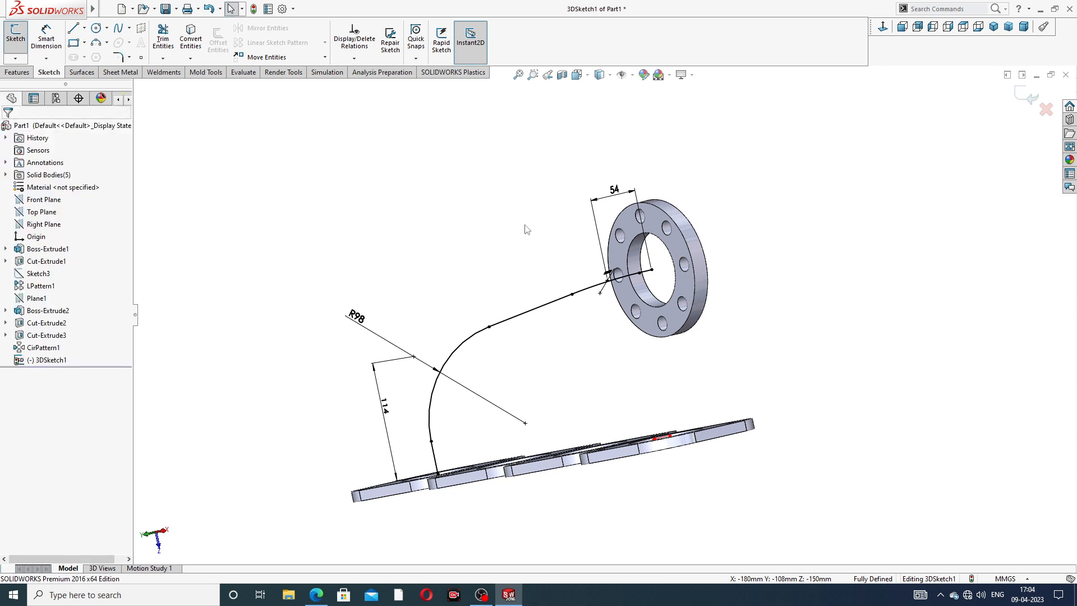
scroll(553, 258, "up", 3)
middle_click_drag(561, 263, 627, 308)
scroll(629, 306, "down", 3)
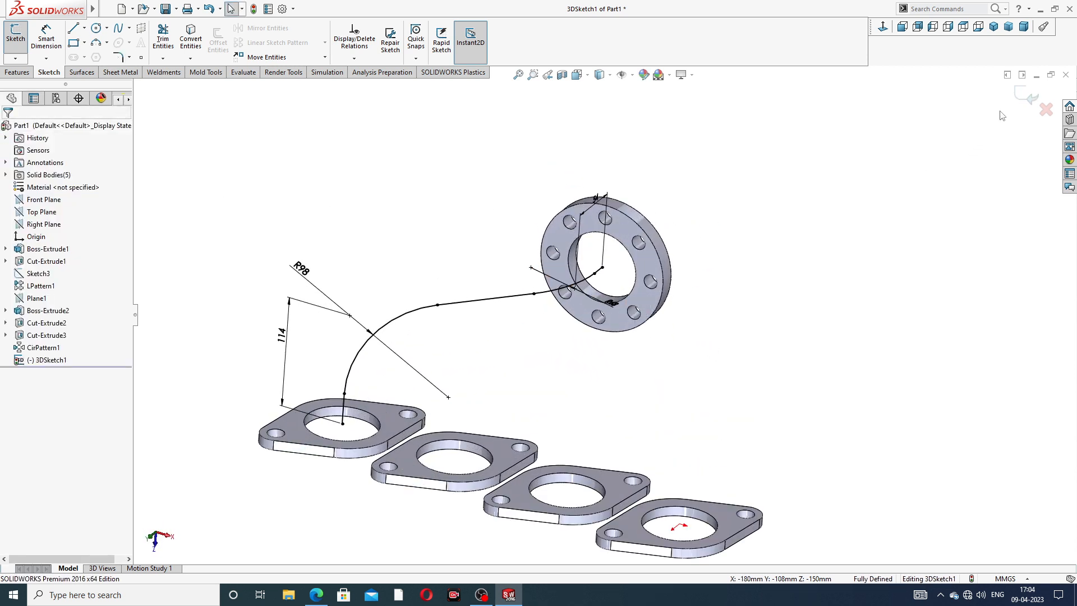
left_click(1022, 102)
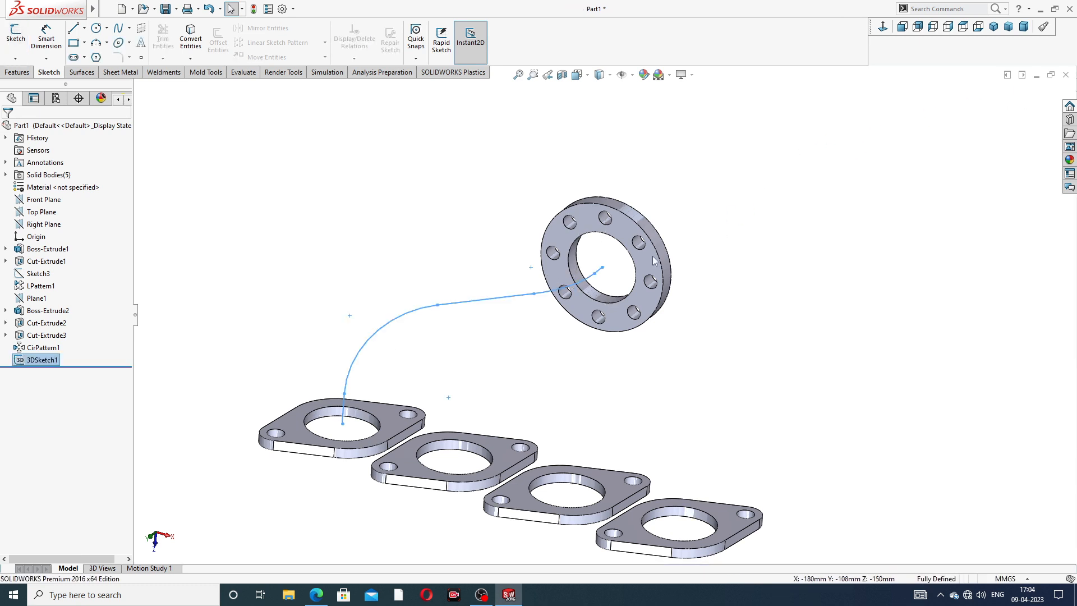
Sketch on the round flange's pipe-side face, convert the edge of its central hole into a profile circle, and close the sketch.
scroll(613, 210, "down", 3)
left_click(648, 218)
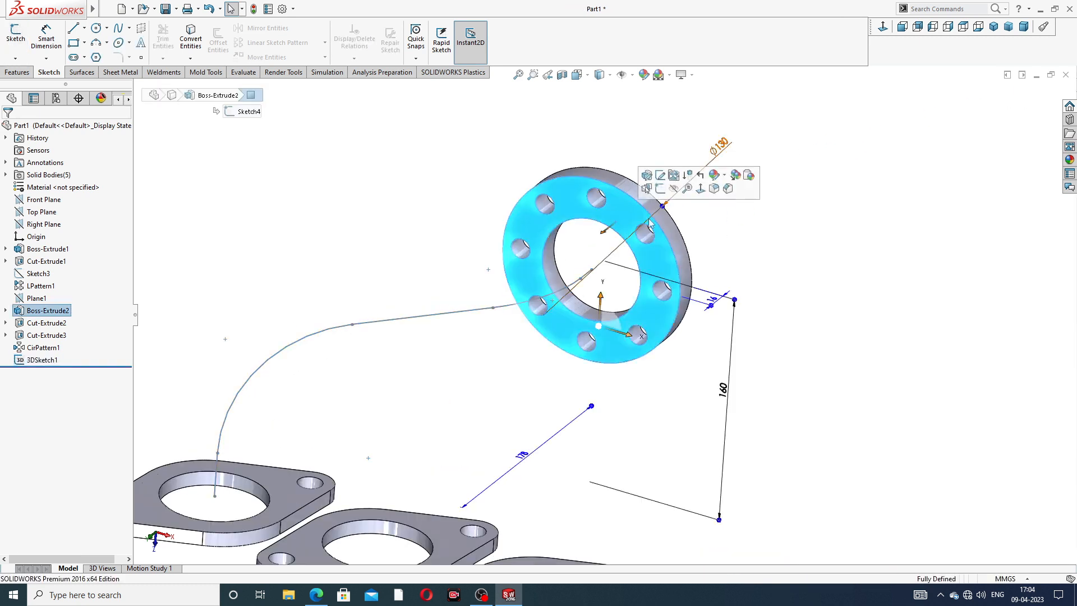
left_click(666, 185)
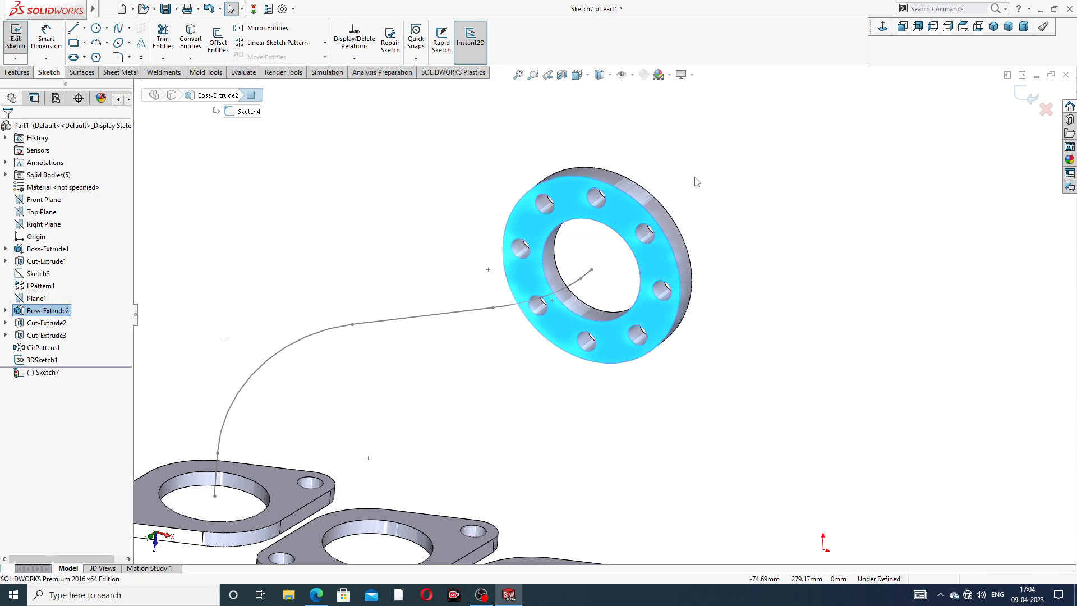
left_click(611, 231)
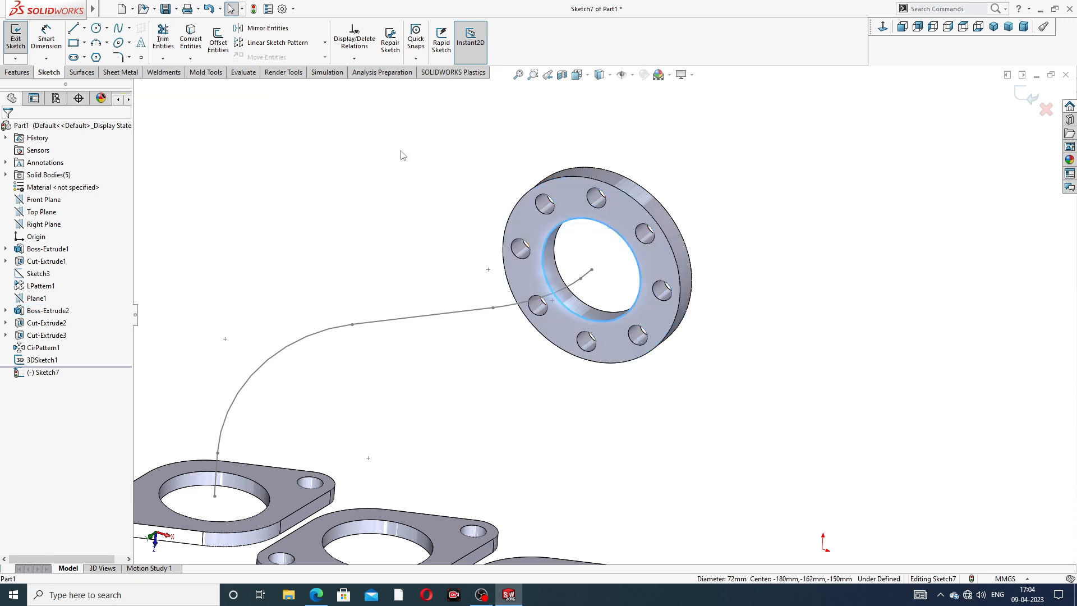
left_click(199, 48)
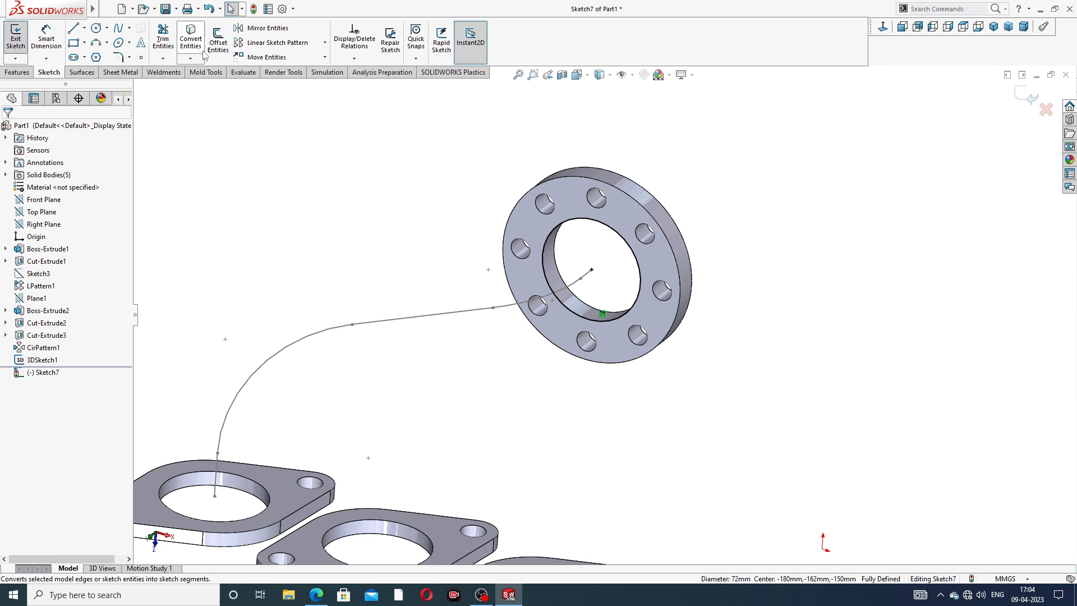
left_click(1026, 99)
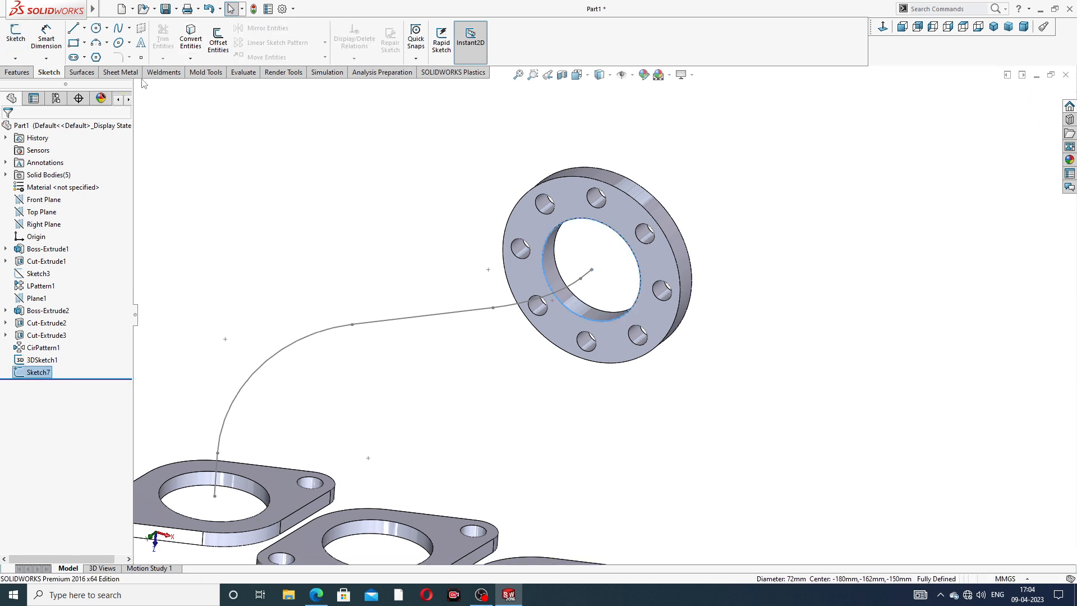
Create a swept boss with the converted circle as the profile and the filleted 3D sketch as the path.
left_click(28, 72)
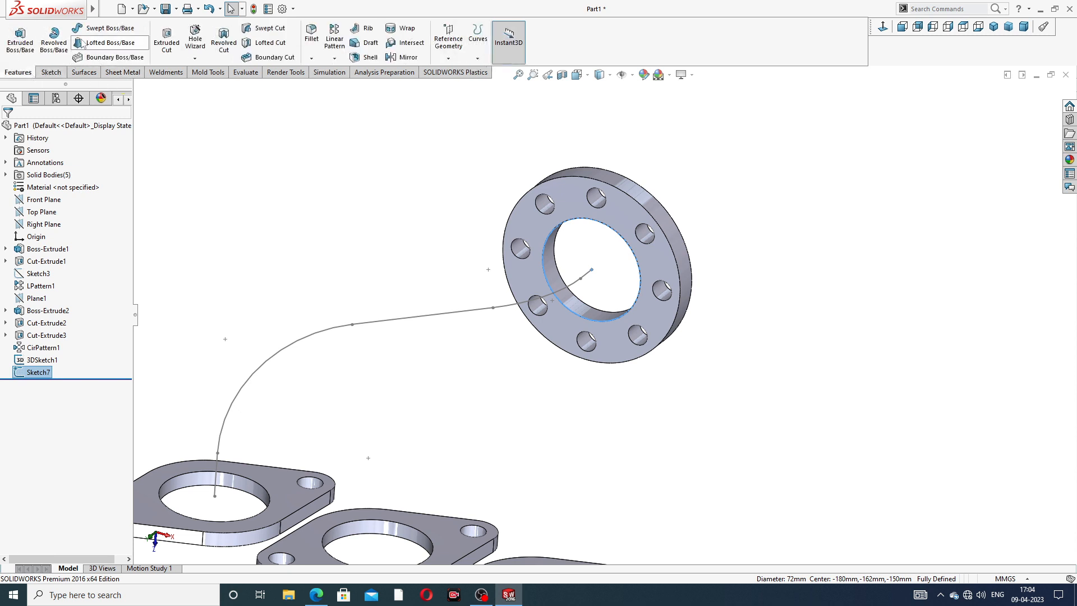
left_click(106, 28)
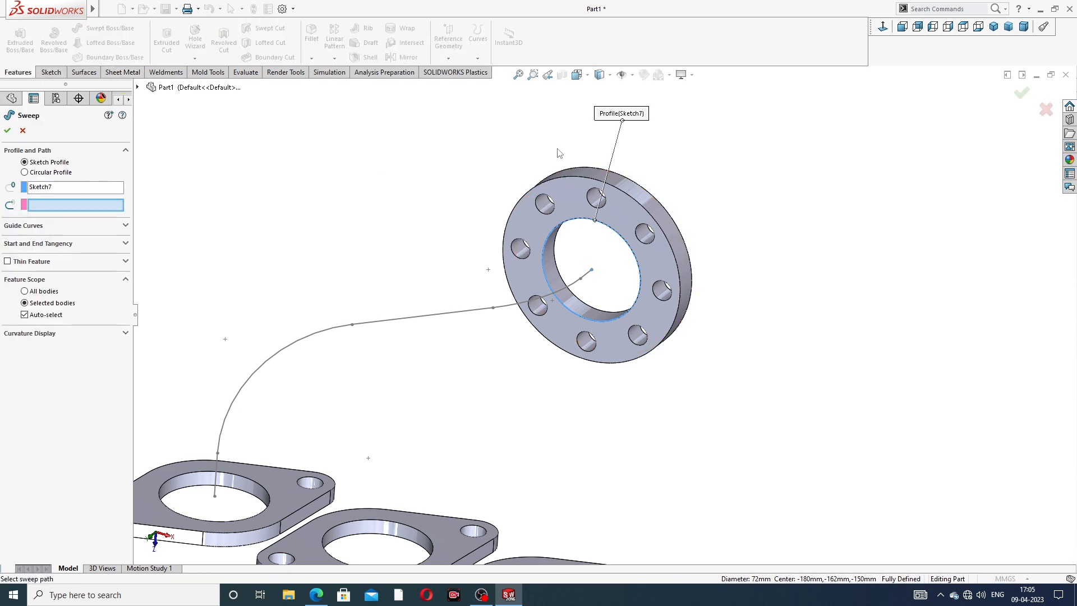
middle_click_drag(285, 251, 270, 210)
left_click(414, 333)
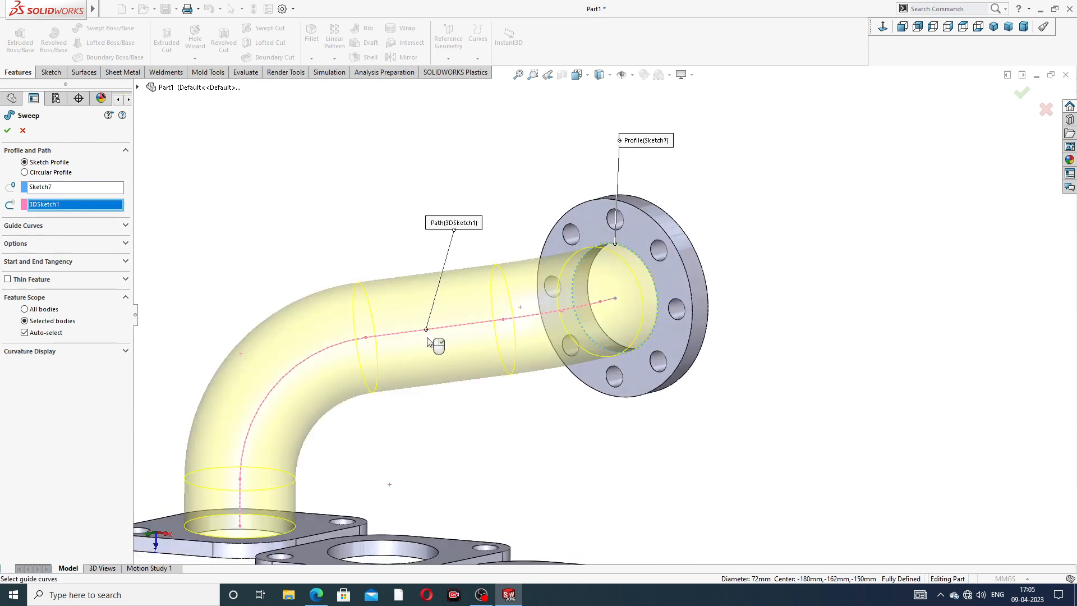
scroll(435, 341, "down", 3)
middle_click_drag(436, 341, 470, 391)
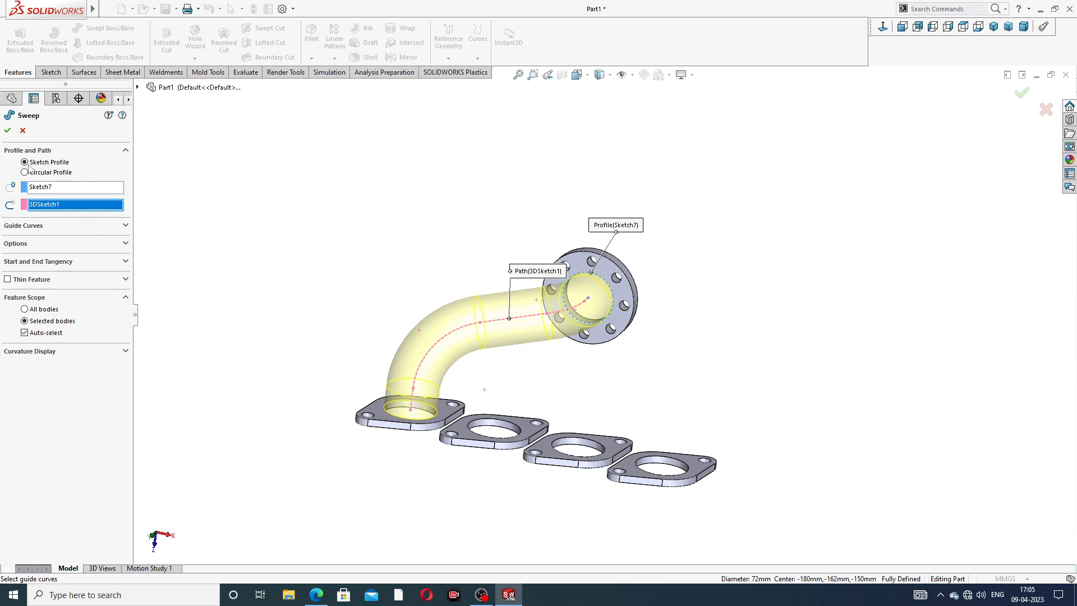
left_click(7, 131)
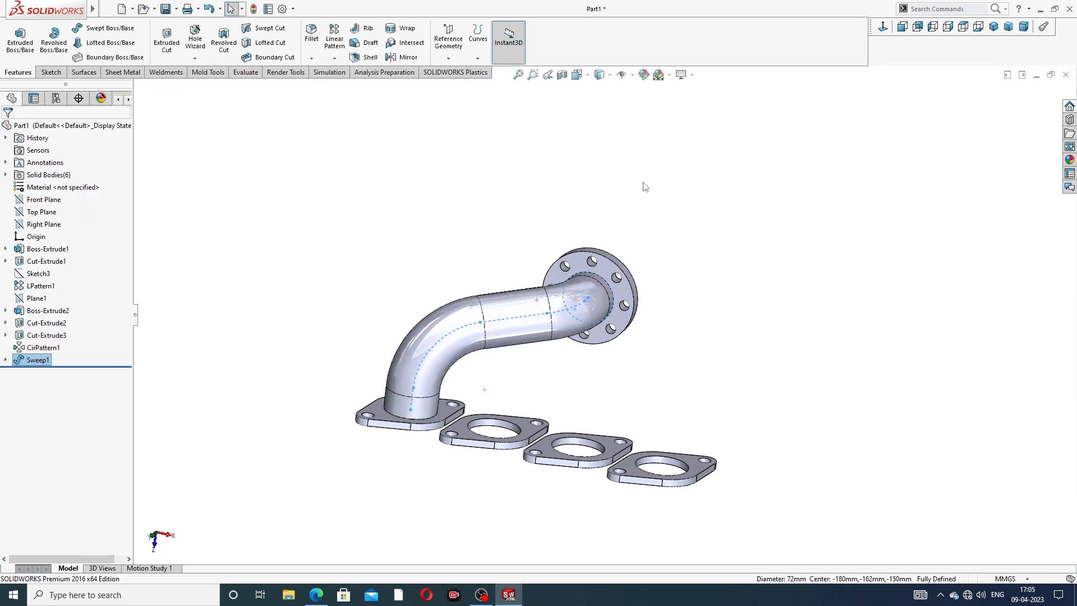
Start a new 3D sketch for the next pipe's path.
mouse_move(663, 346)
middle_mouse_down()
mouse_move(618, 351)
mouse_move(478, 320)
mouse_move(649, 343)
middle_mouse_up()
scroll(588, 419, "down", 2)
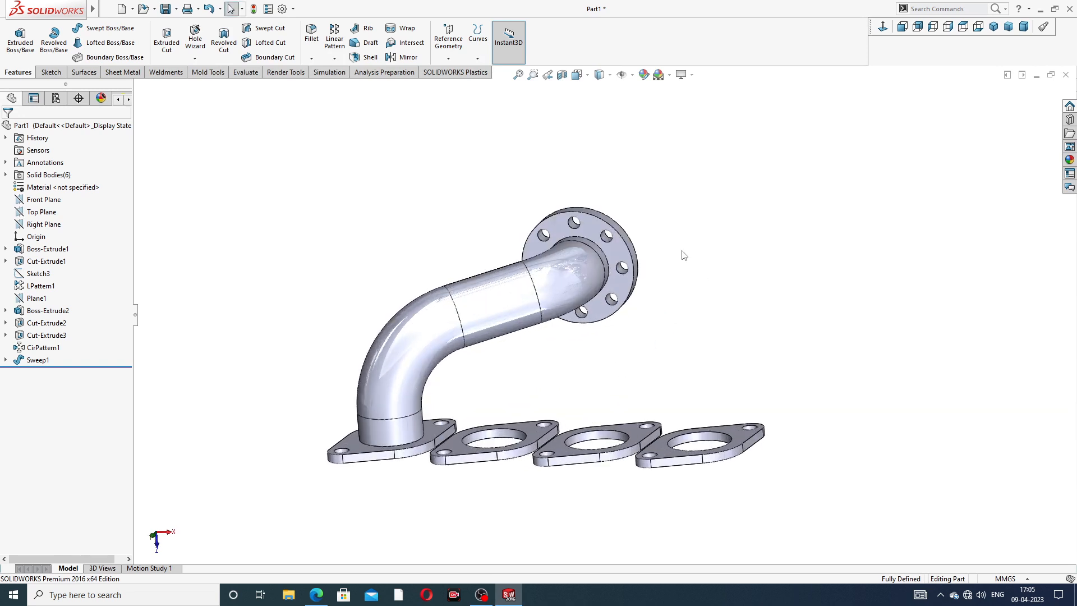
mouse_move(670, 245)
middle_mouse_down()
mouse_move(651, 204)
mouse_move(659, 247)
middle_mouse_up()
scroll(510, 433, "down", 2)
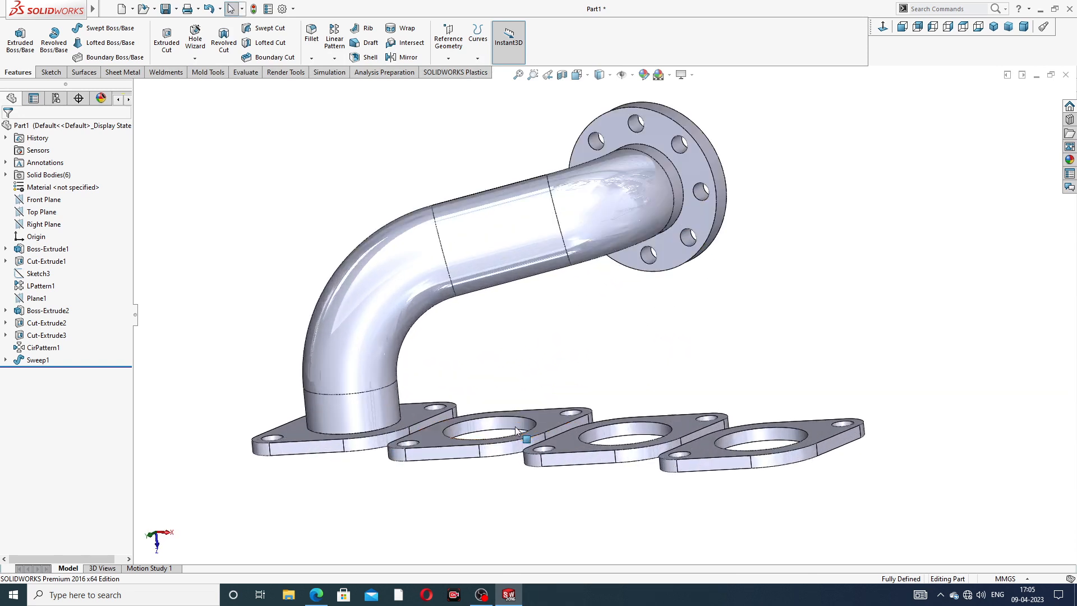
scroll(574, 342, "up", 3)
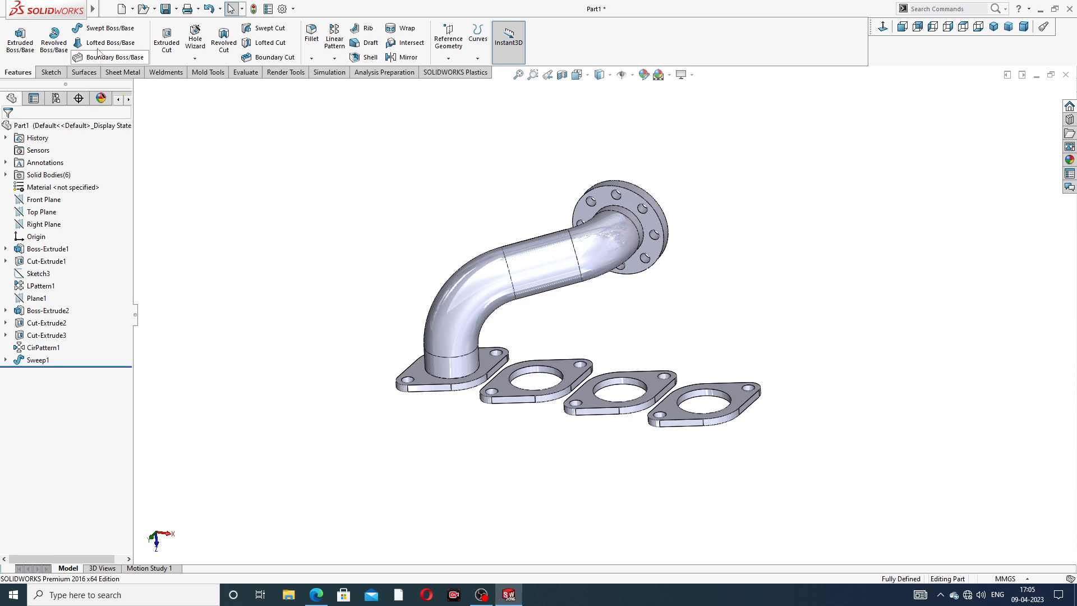
left_click(51, 72)
left_click(15, 58)
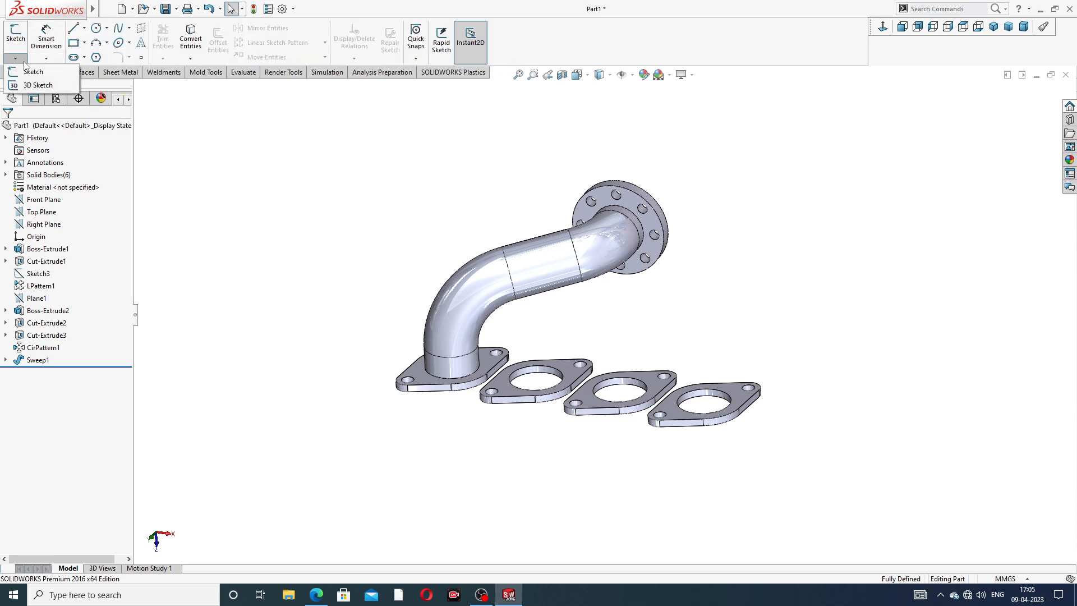
left_click(37, 85)
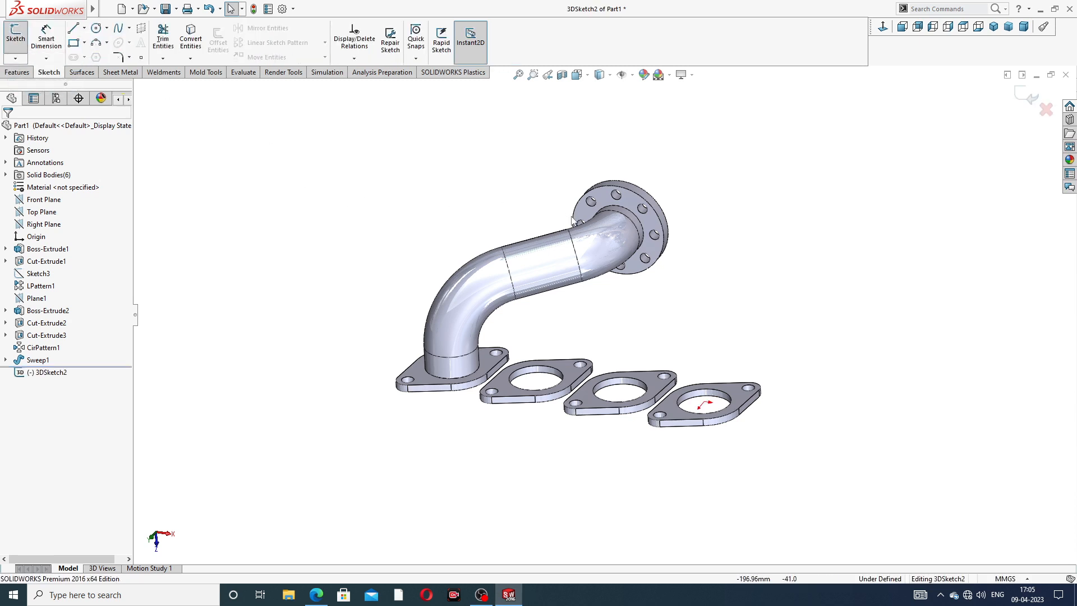
Try a line about 39 mm long from the centre of the round flange's hole along the pipe axis, and delete it.
left_click(73, 29)
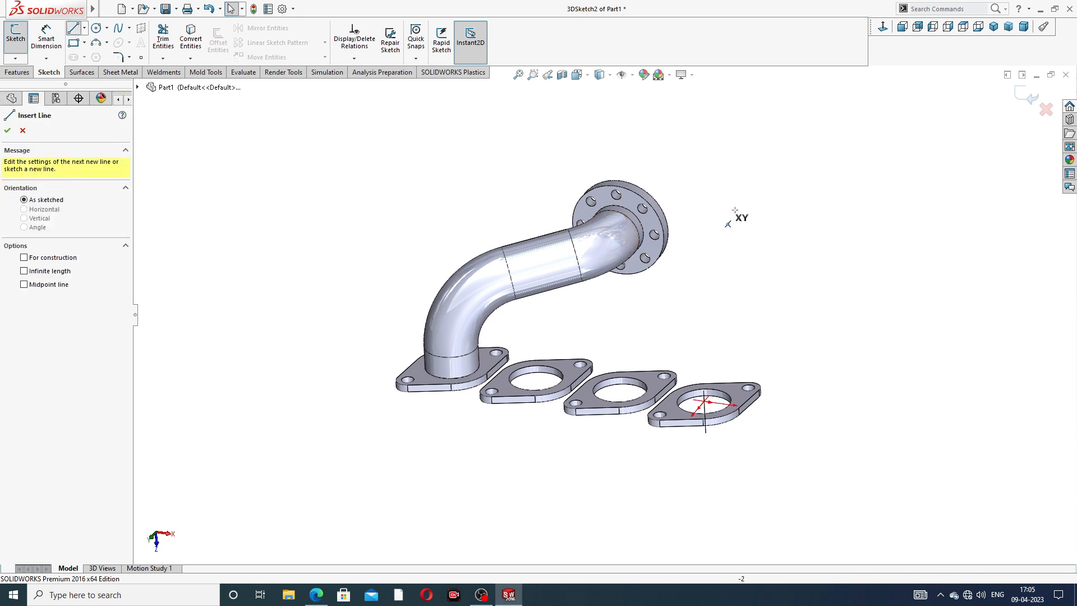
mouse_move(680, 252)
middle_mouse_down()
mouse_move(634, 152)
mouse_move(656, 197)
middle_mouse_up()
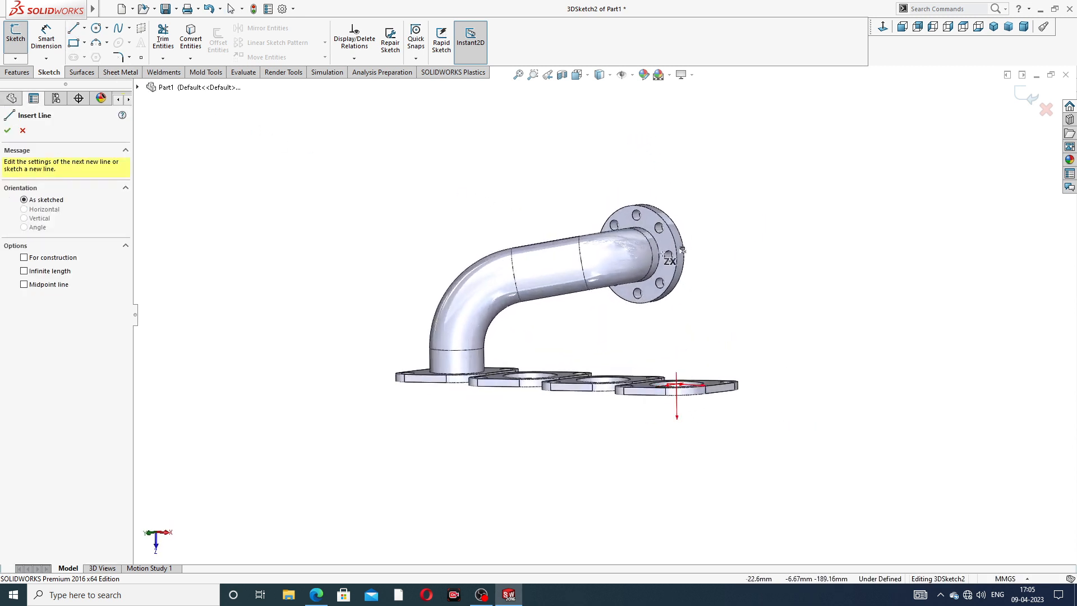
scroll(682, 250, "down", 3)
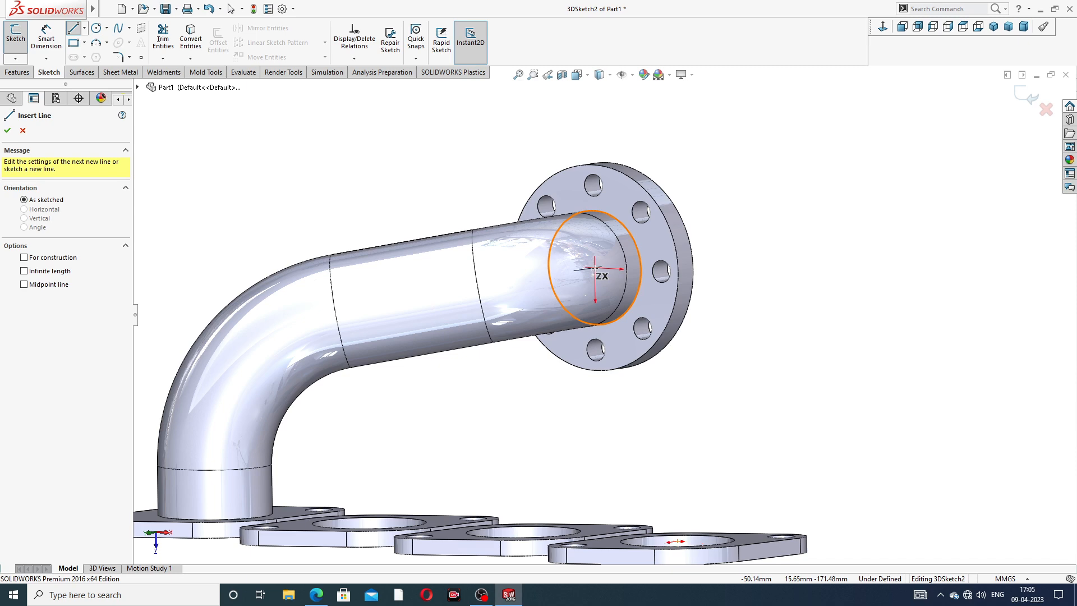
left_click(595, 269)
middle_click_drag(555, 305, 576, 284)
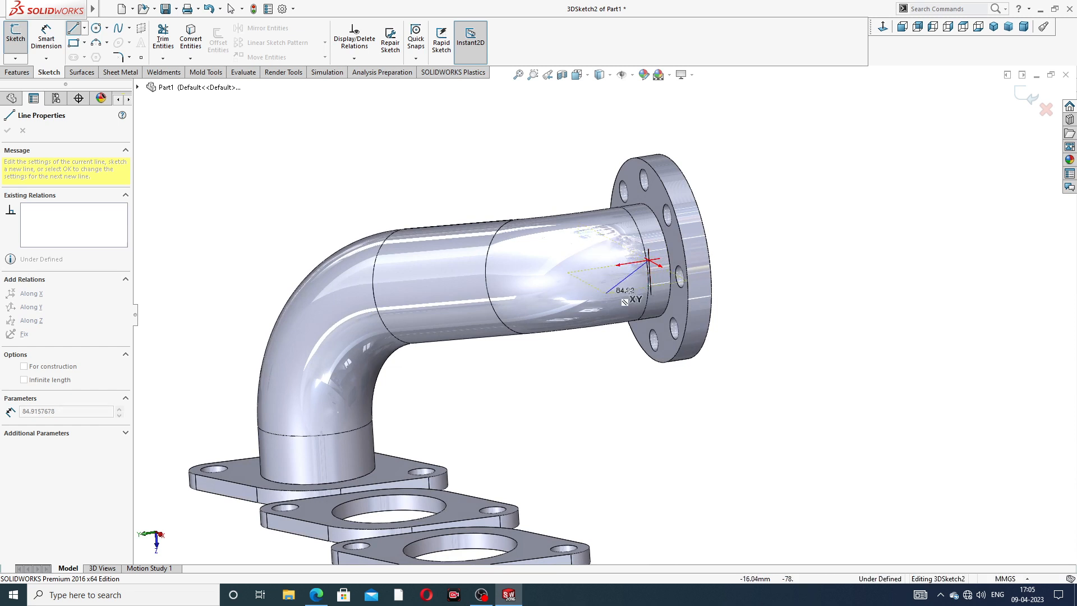
left_click(606, 266)
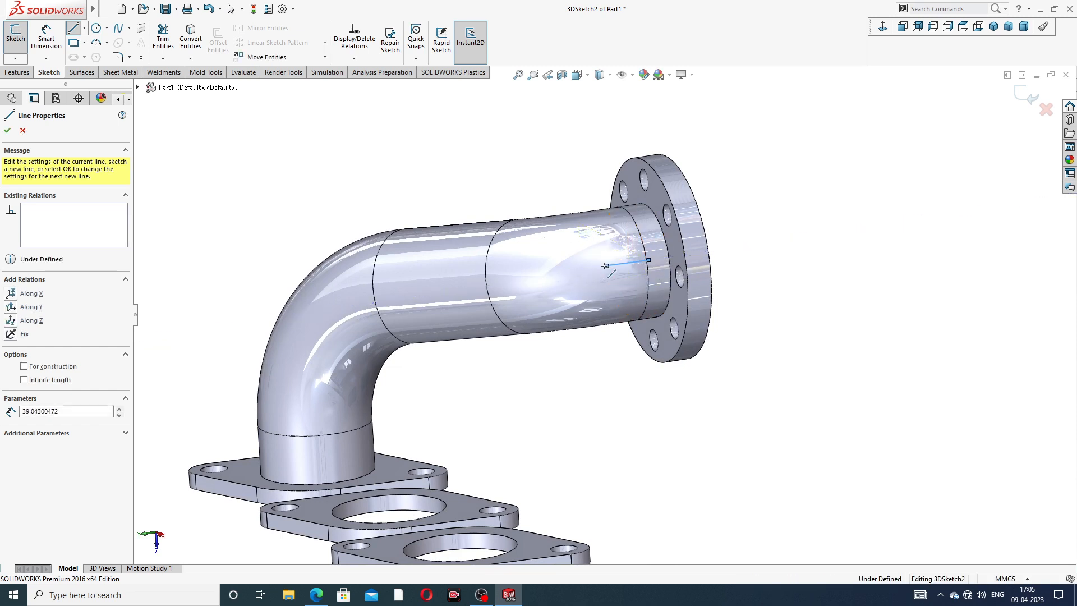
right_click(773, 188)
left_click(784, 206)
mouse_move(784, 207)
middle_mouse_down()
mouse_move(671, 263)
mouse_move(645, 264)
mouse_move(700, 173)
mouse_move(722, 251)
middle_mouse_up()
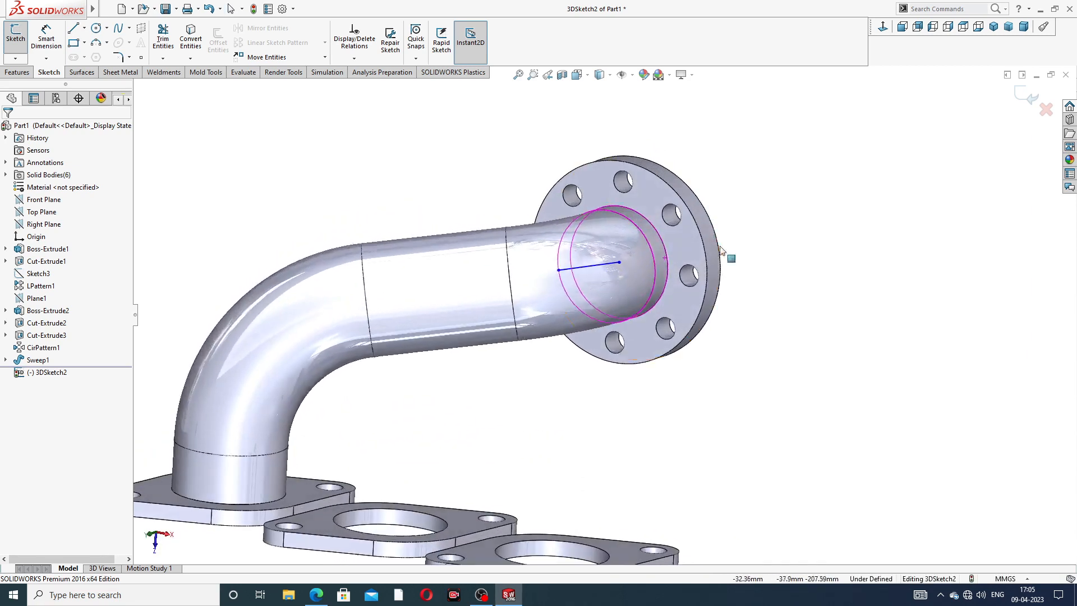
left_click(604, 262)
key("Escape")
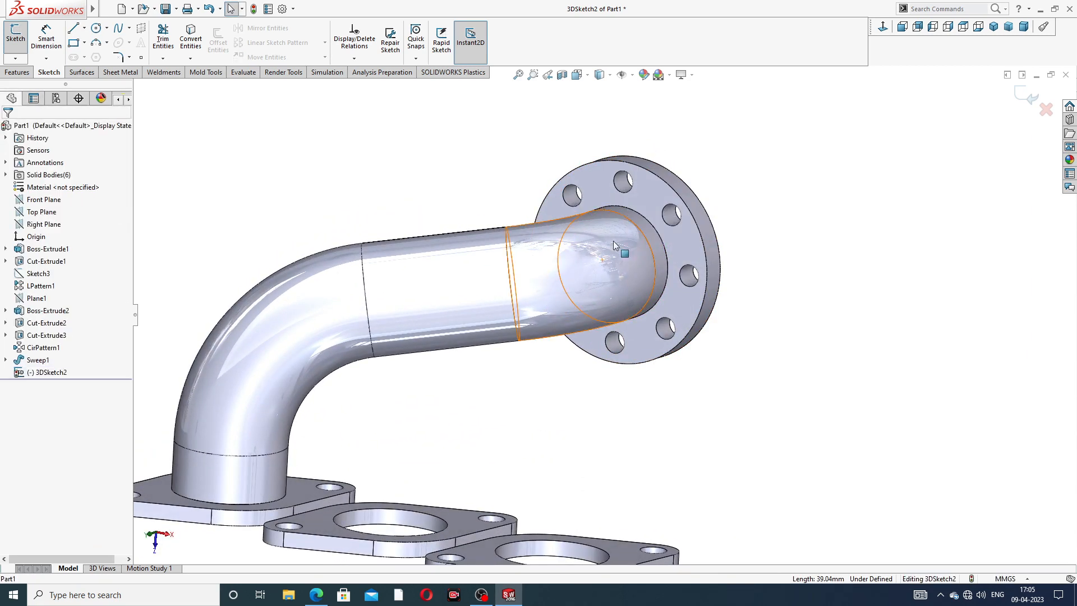
Sketch a line about 43 mm long along Y from the centre of the round flange's hole into the existing pipe.
left_click(80, 30)
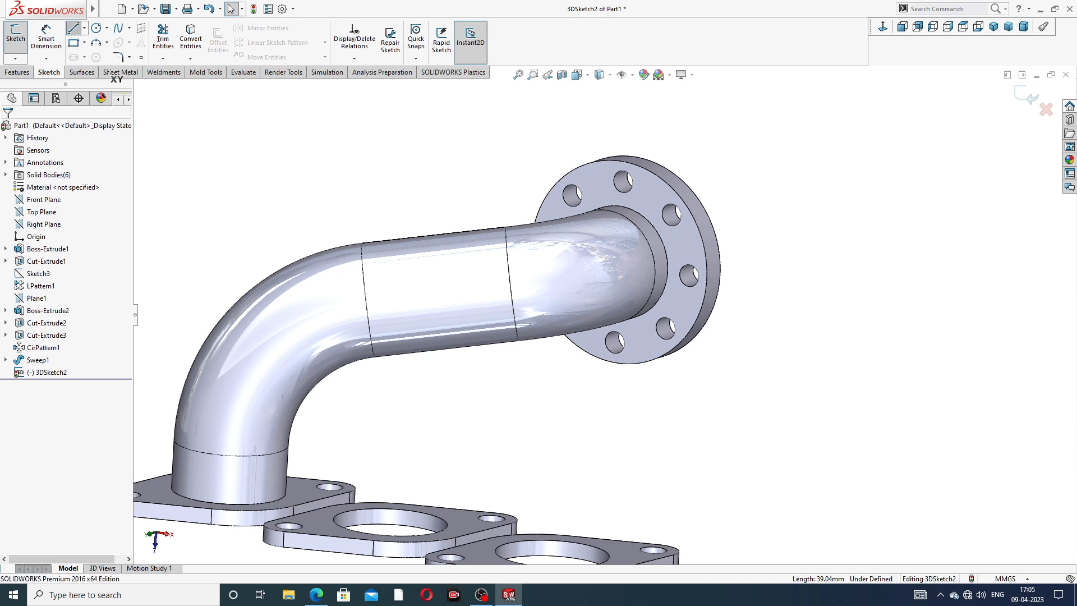
scroll(657, 260, "up", 2)
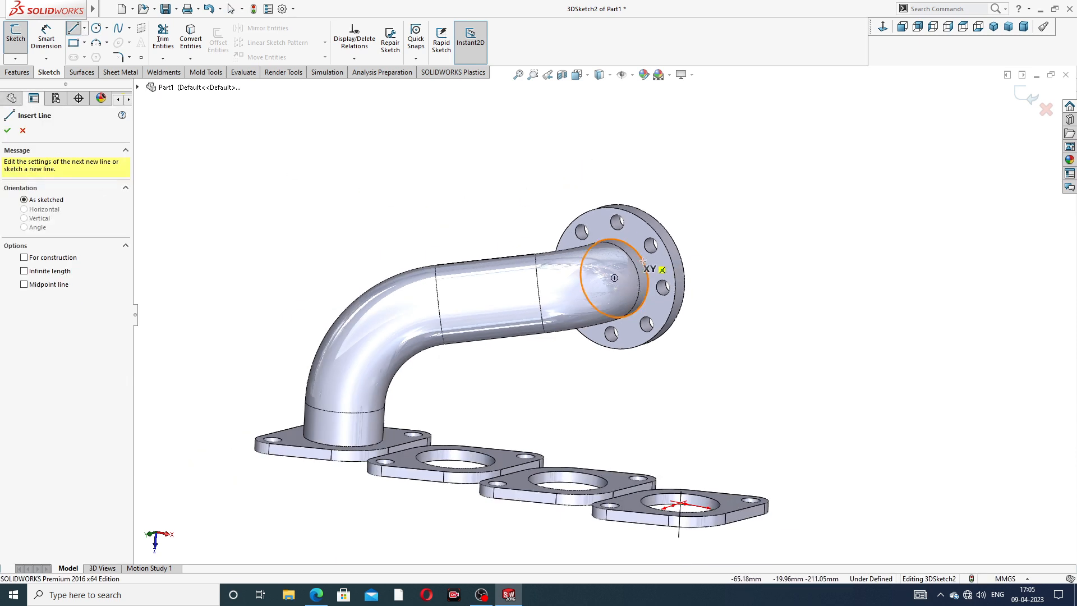
left_click(614, 277)
mouse_move(601, 314)
middle_mouse_down()
mouse_move(573, 307)
mouse_move(623, 269)
mouse_move(616, 283)
middle_mouse_up()
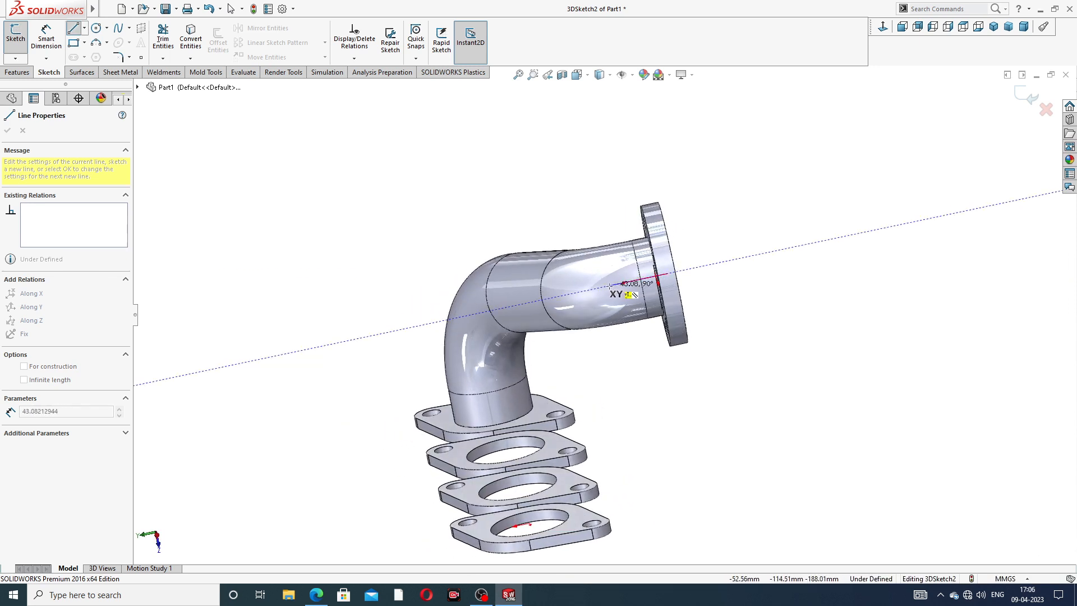
left_click(610, 286)
right_click(661, 181)
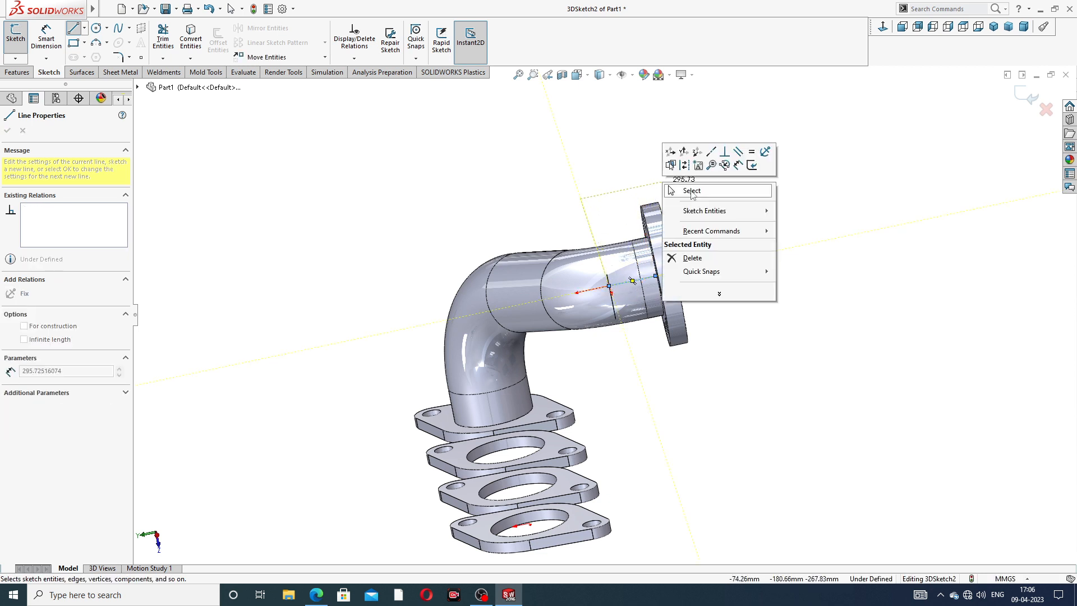
left_click(690, 192)
middle_click_drag(697, 259, 712, 243)
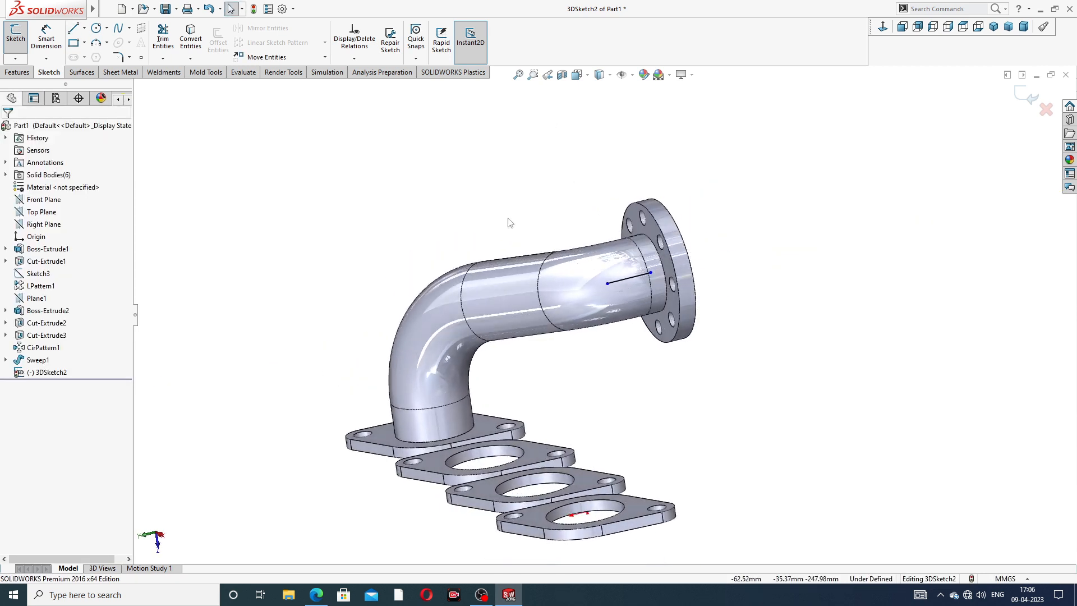
Sketch a line about 43 mm long along Z, rising from the centre of the second port flange's hole.
left_click(73, 31)
scroll(486, 350, "up", 3)
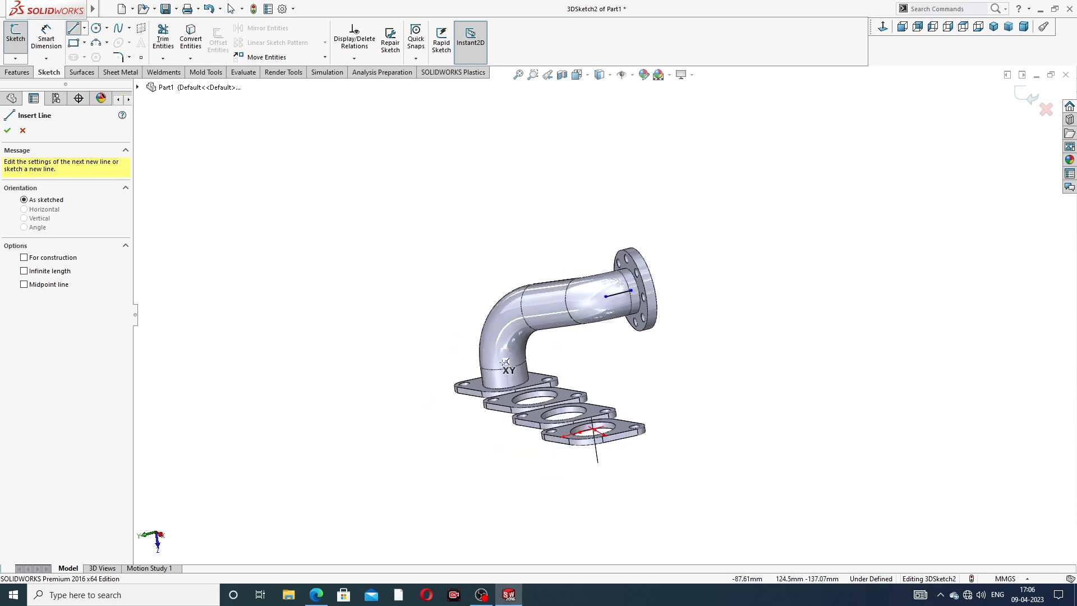
middle_click_drag(531, 383, 551, 399)
scroll(552, 401, "down", 5)
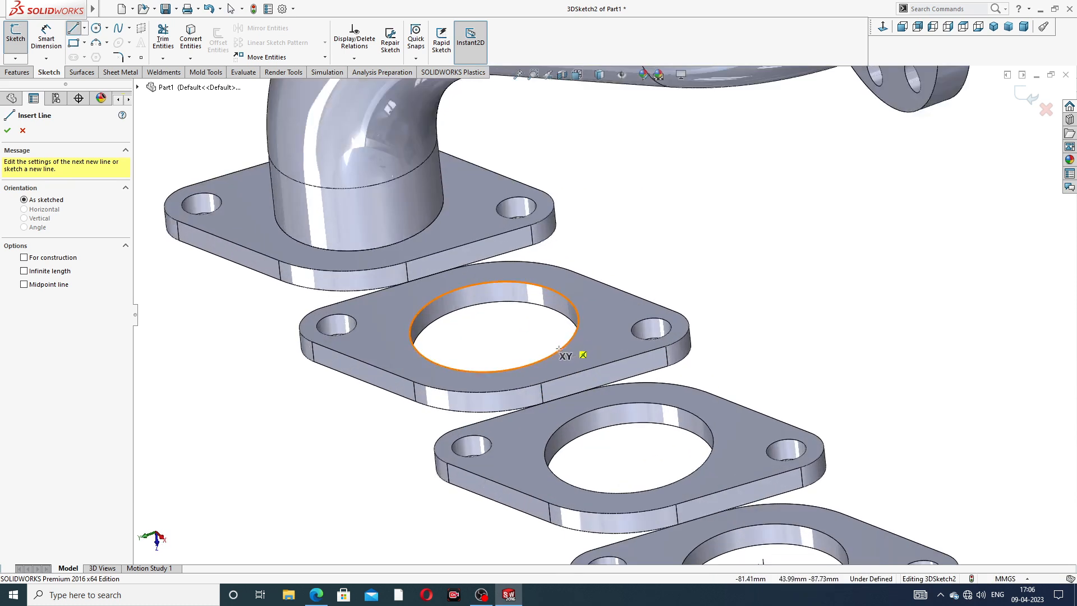
left_click(494, 327)
scroll(497, 289, "up", 3)
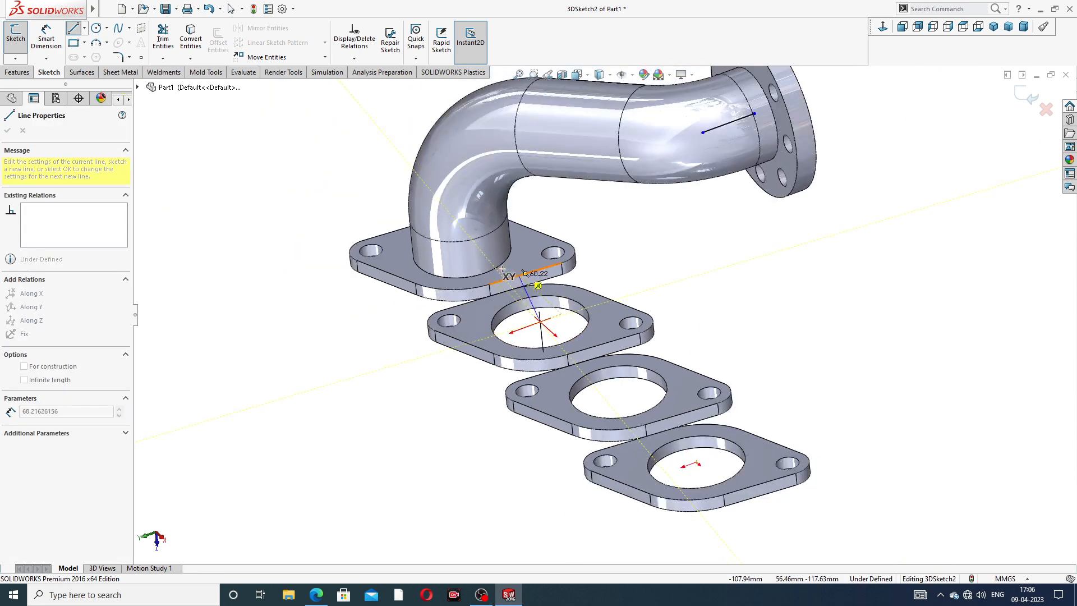
middle_click_drag(515, 250, 627, 223)
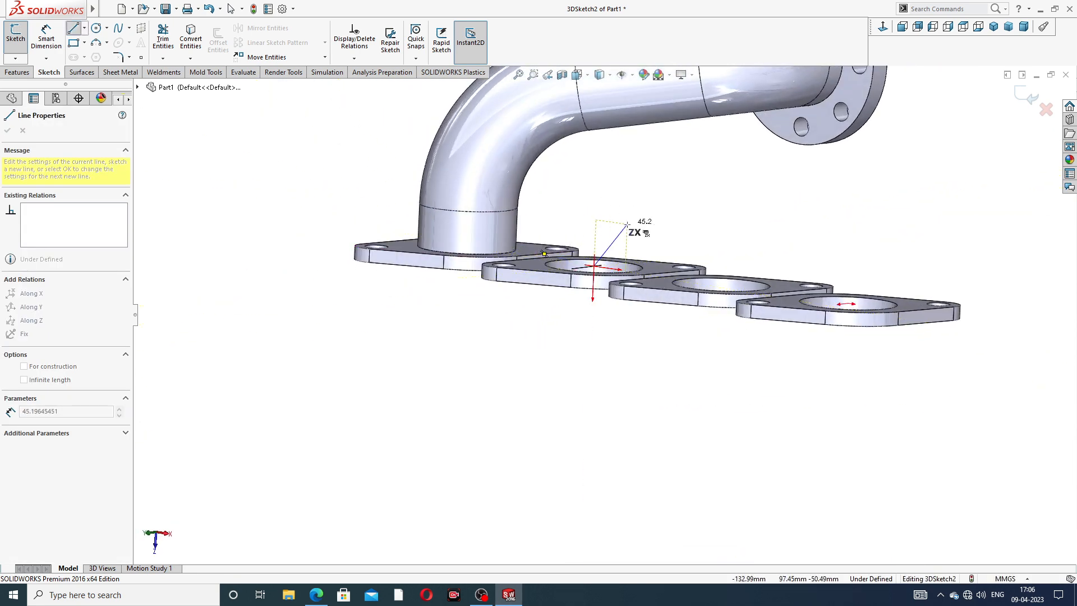
left_click(597, 209)
right_click(664, 186)
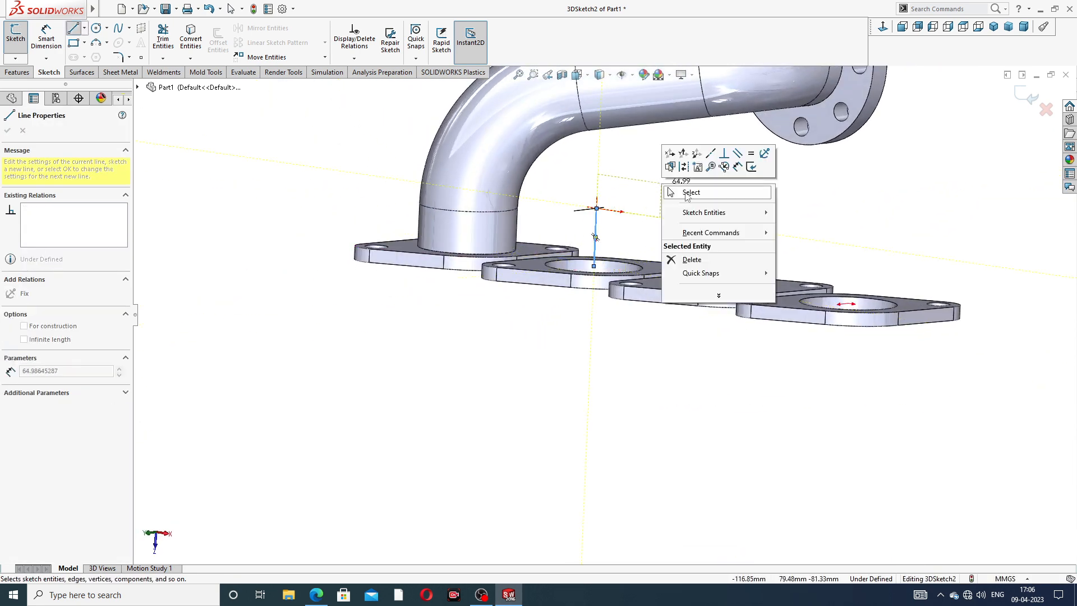
left_click(690, 192)
Connect the free ends of the two path lines with a slanted line about 171 mm long.
scroll(682, 179, "up", 3)
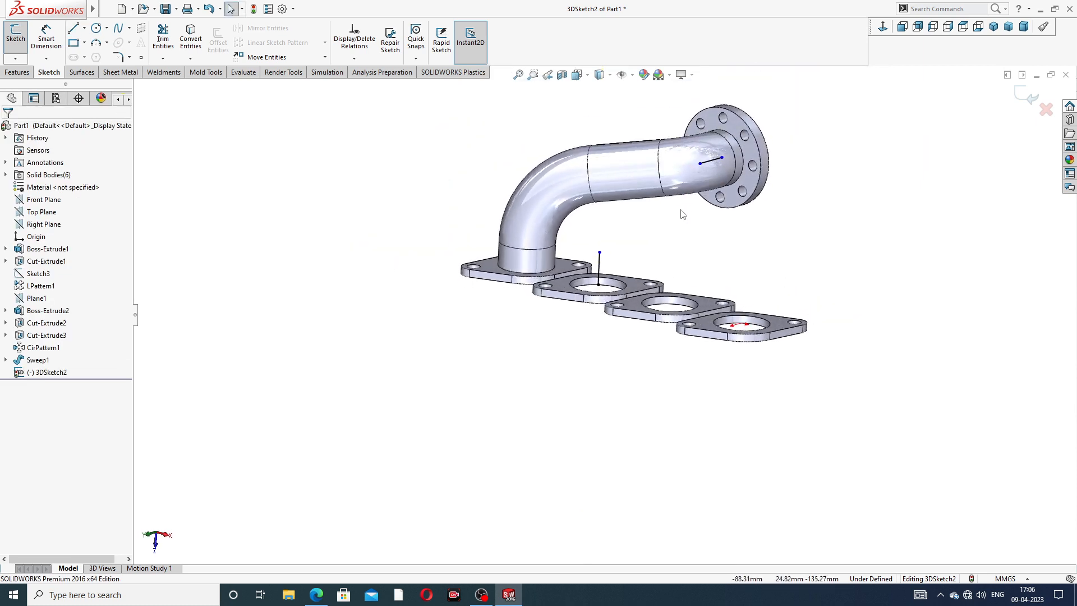
scroll(683, 213, "down", 2)
left_click(74, 29)
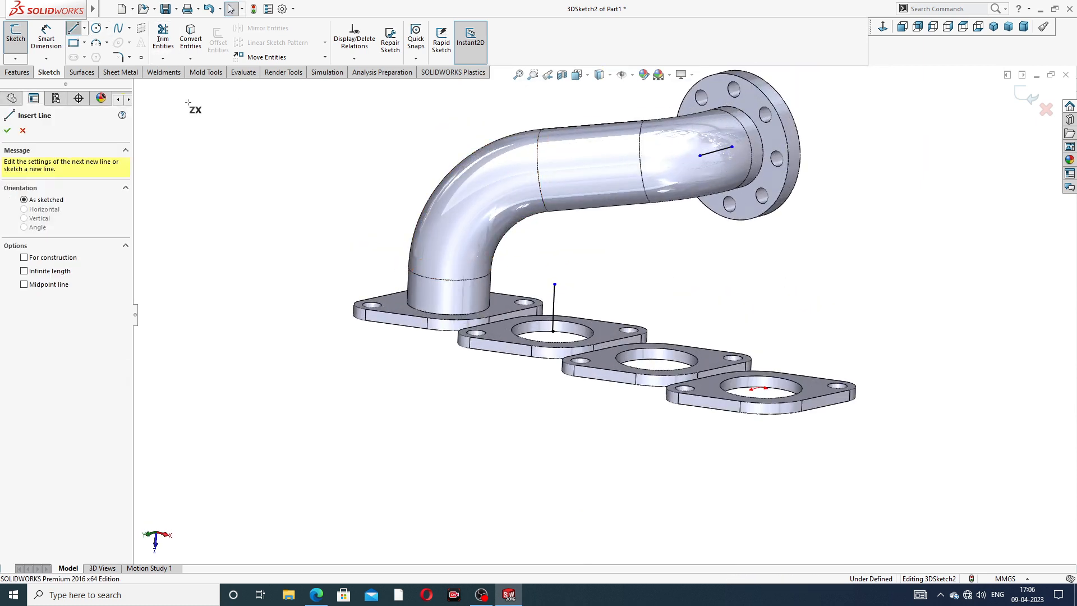
left_click_drag(555, 284, 700, 156)
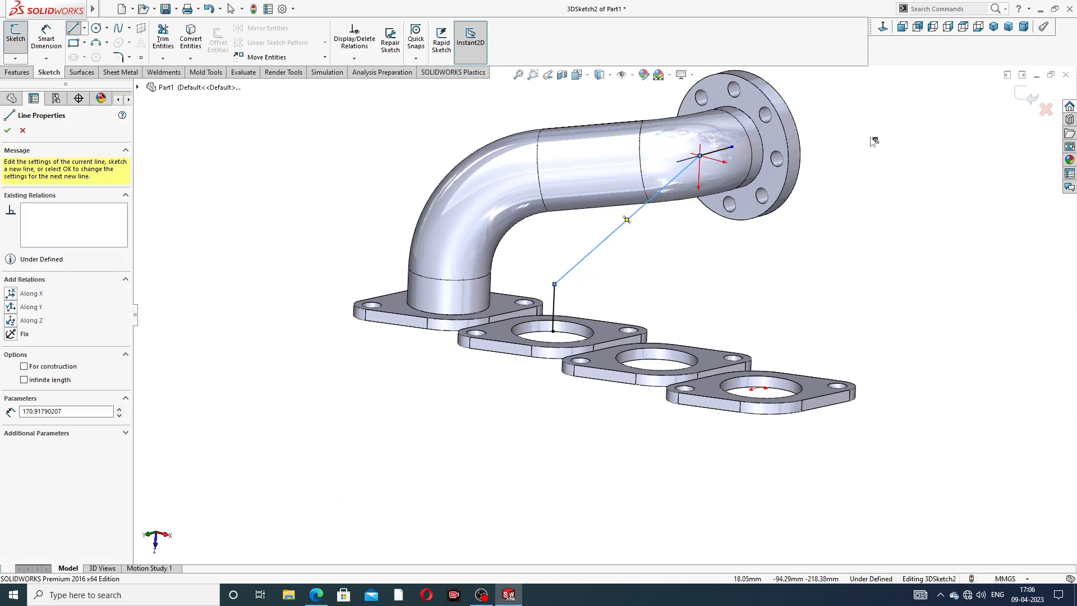
right_click(858, 133)
left_click(878, 140)
scroll(762, 150, "down", 10)
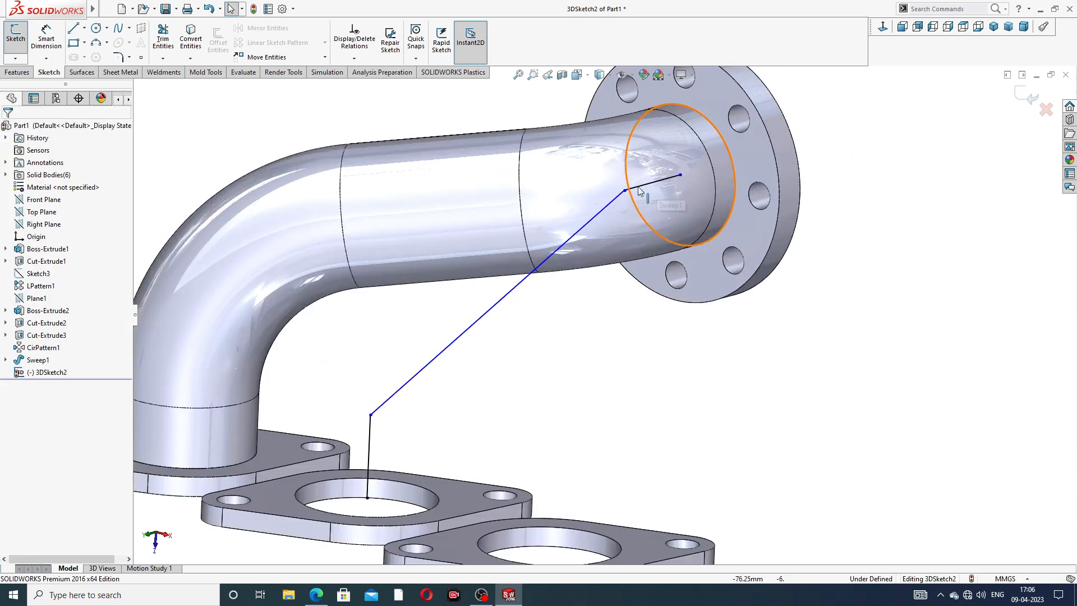
scroll(568, 318, "down", 10)
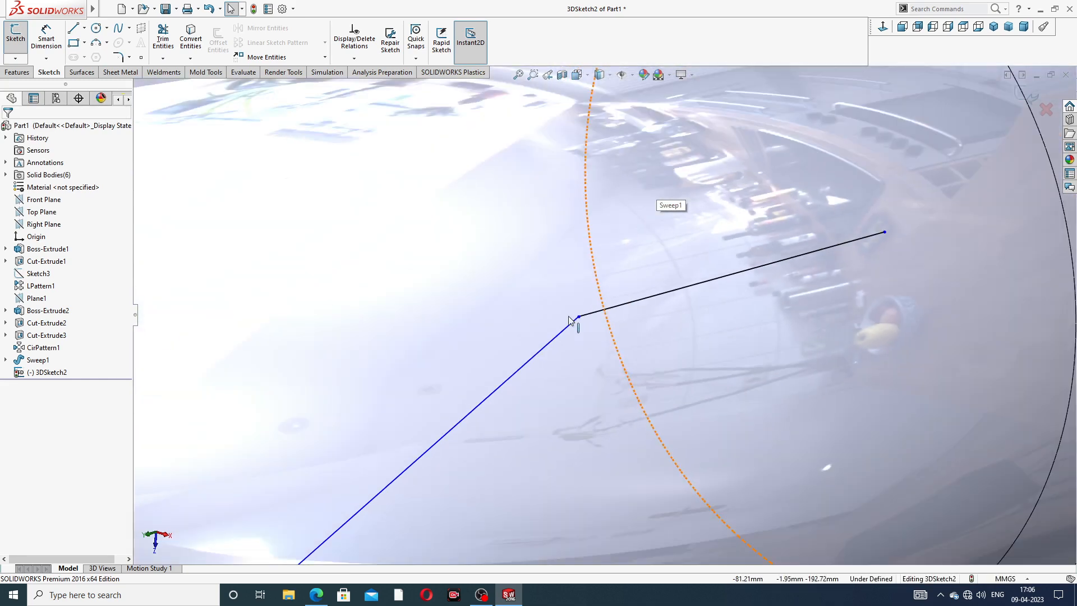
scroll(634, 306, "up", 10)
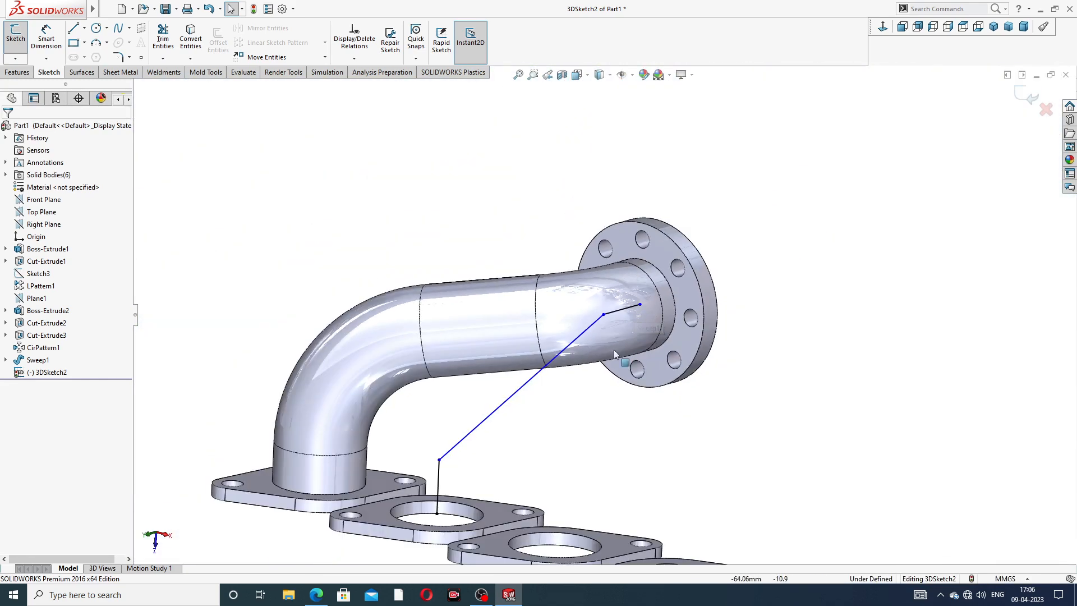
scroll(615, 353, "up", 3)
middle_click_drag(550, 424, 524, 409)
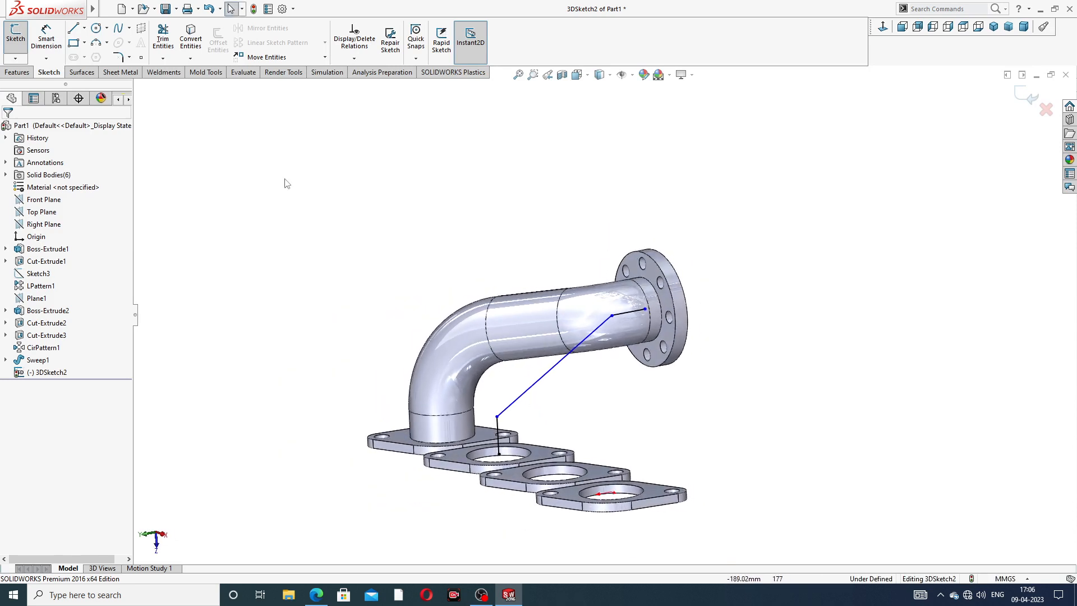
Dimension the vertical line above the second port flange to 114 mm.
left_click(47, 52)
scroll(548, 447, "down", 3)
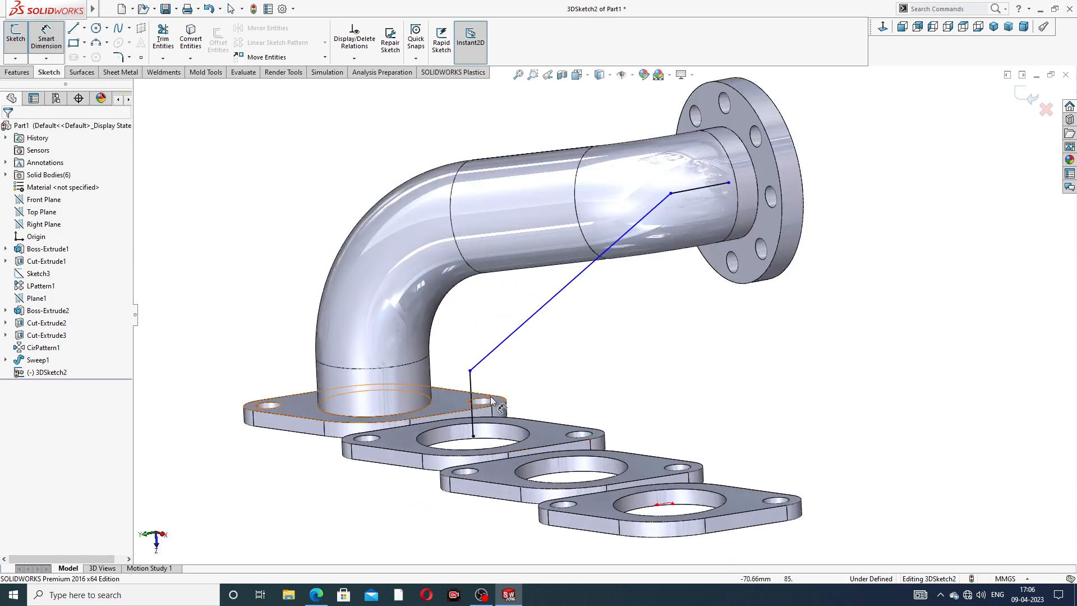
left_click(473, 429)
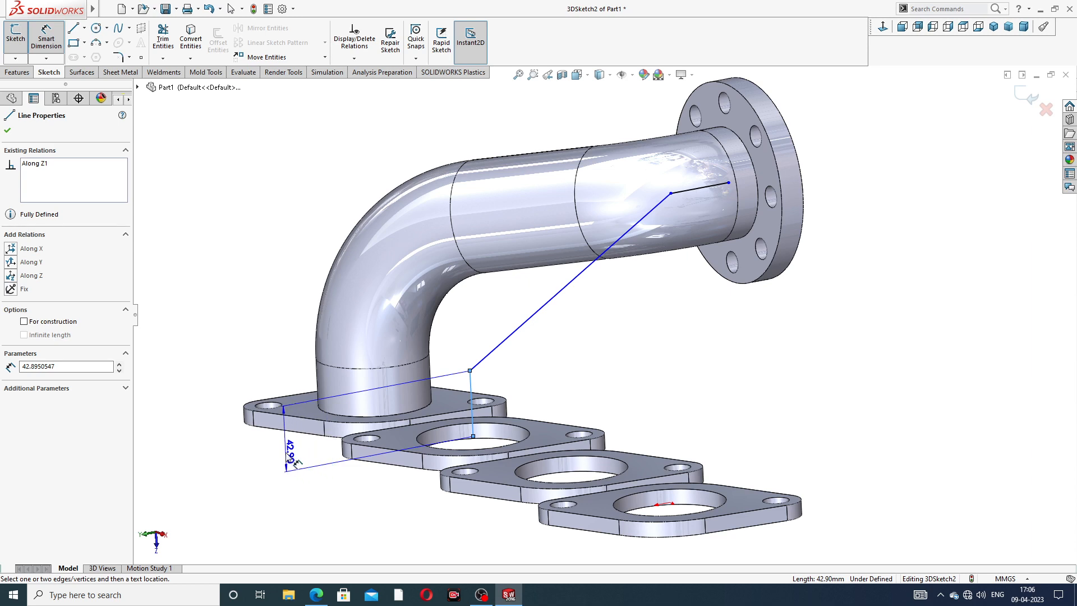
left_click(296, 465)
type("11")
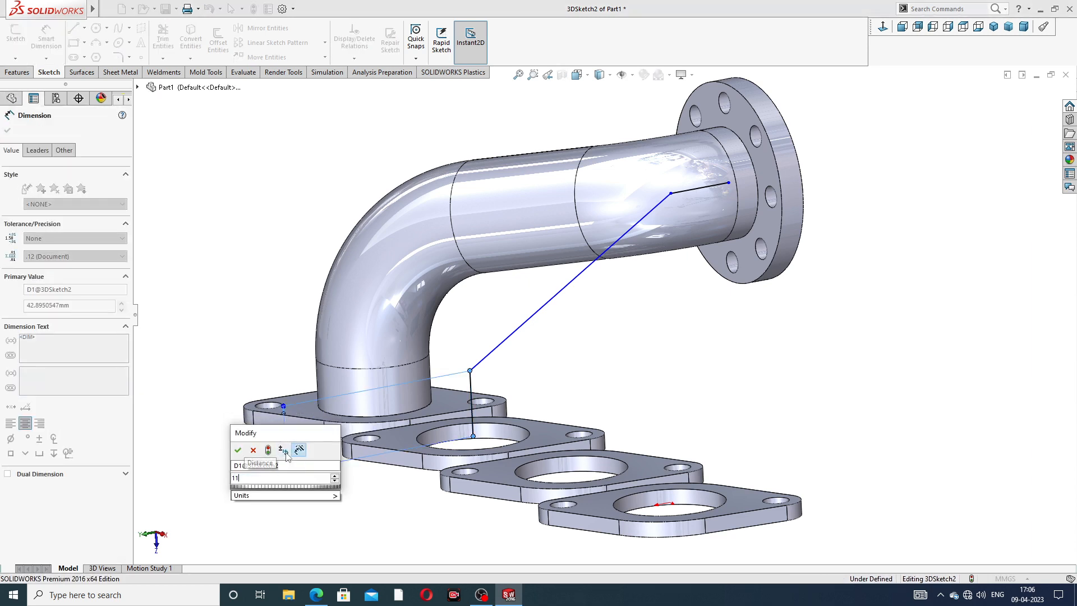
type("4")
key("Return")
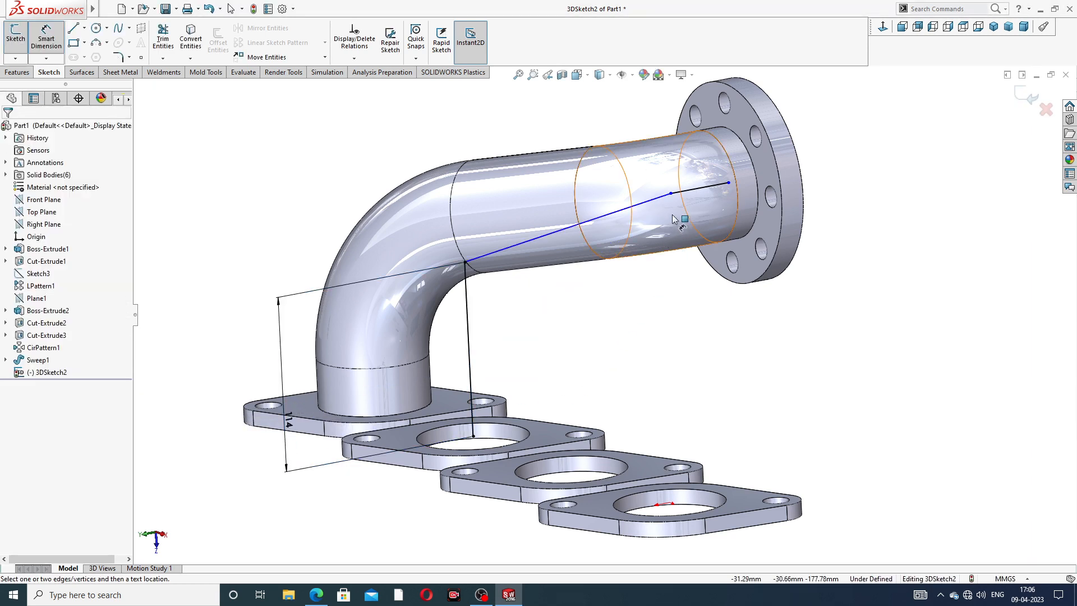
Dimension the short path line at the round flange to 54 mm and leave the dimension tool.
scroll(684, 230, "up", 2)
scroll(685, 230, "down", 3)
left_click(645, 249)
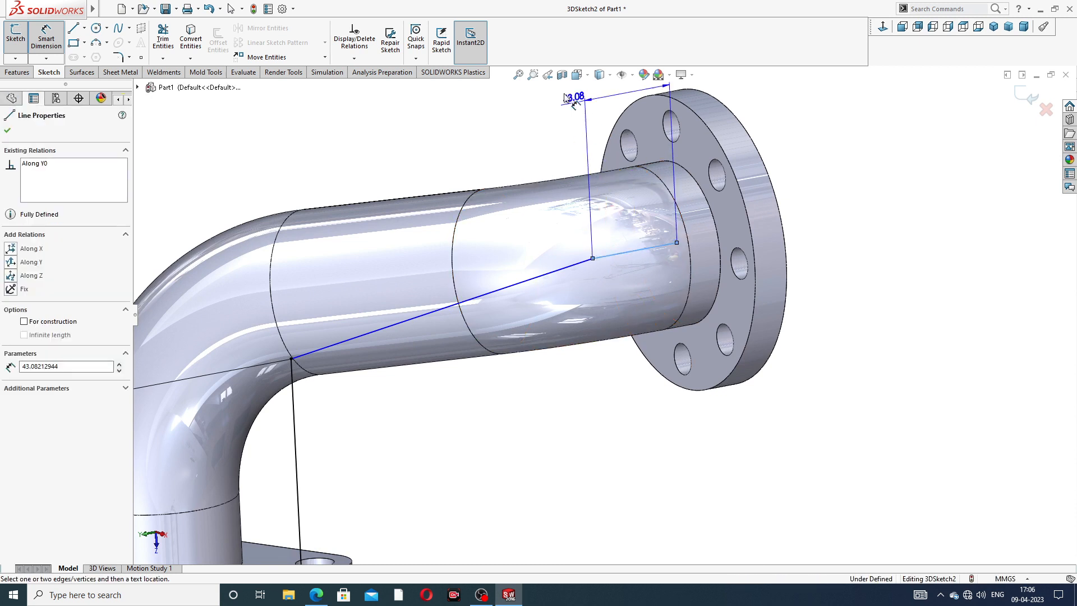
left_click(542, 149)
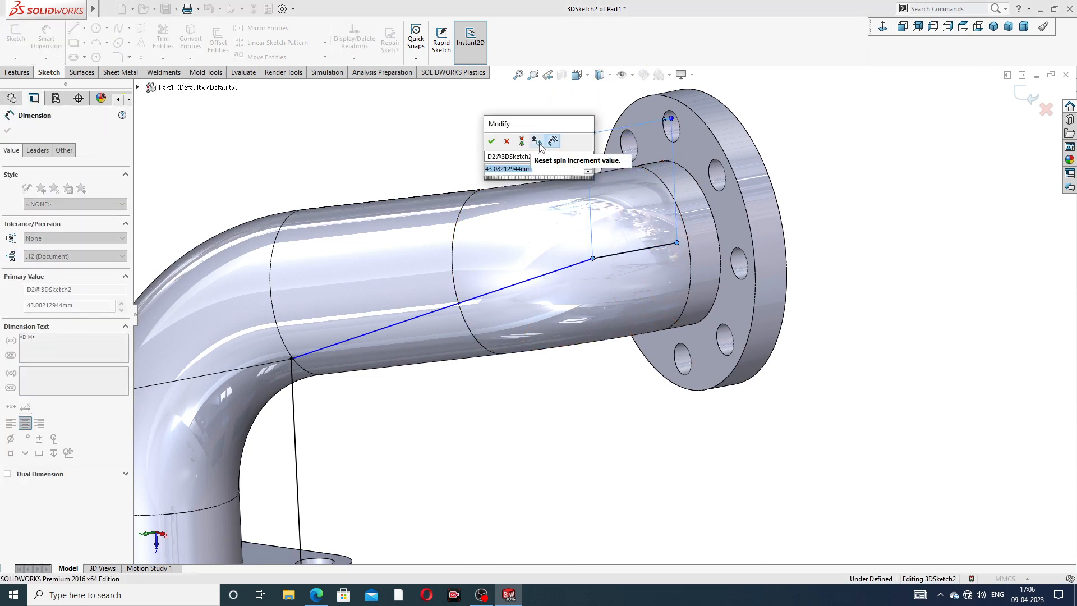
type("54")
key("Return")
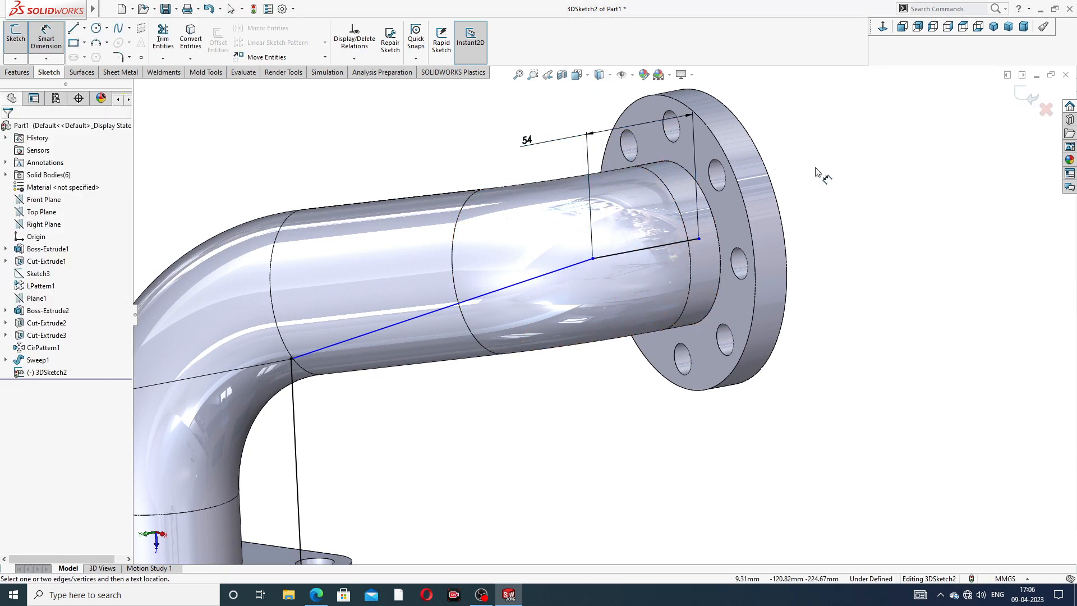
scroll(820, 174, "up", 3)
right_click(774, 188)
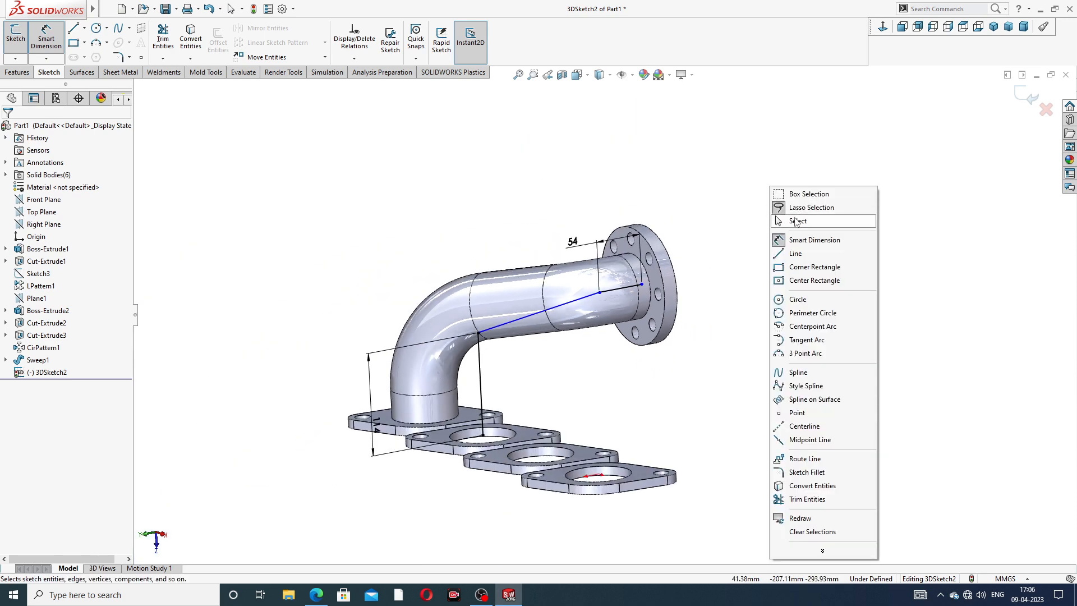
left_click(806, 223)
Attach the outer end of the 54 mm line to the centre of the round flange's pipe hole to anchor the path.
scroll(659, 314, "down", 5)
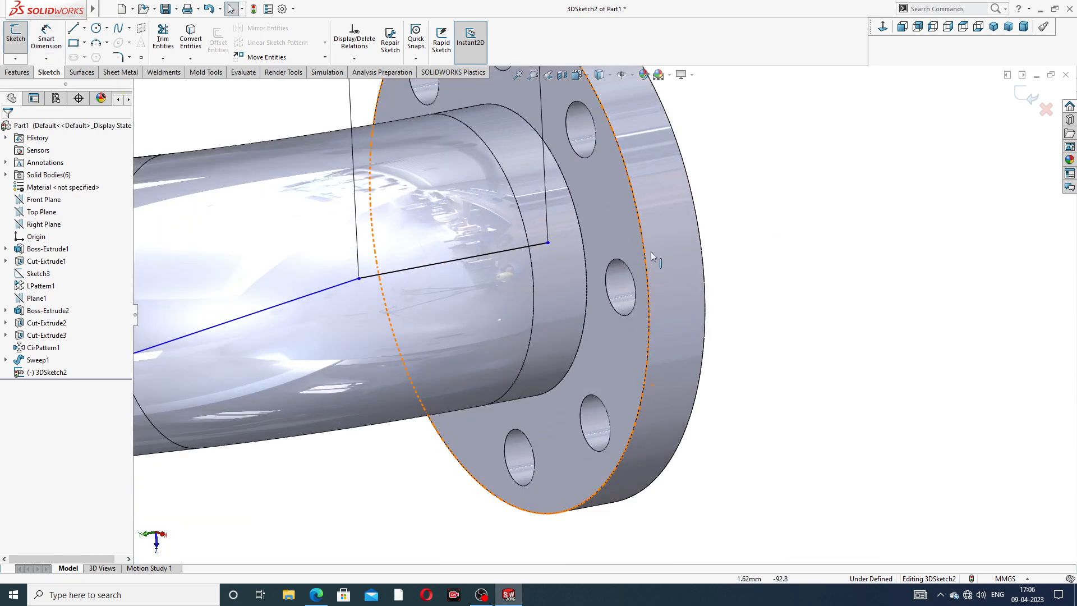
left_click(549, 243)
mouse_move(552, 241)
left_mouse_down()
mouse_move(581, 227)
mouse_move(510, 249)
left_mouse_up()
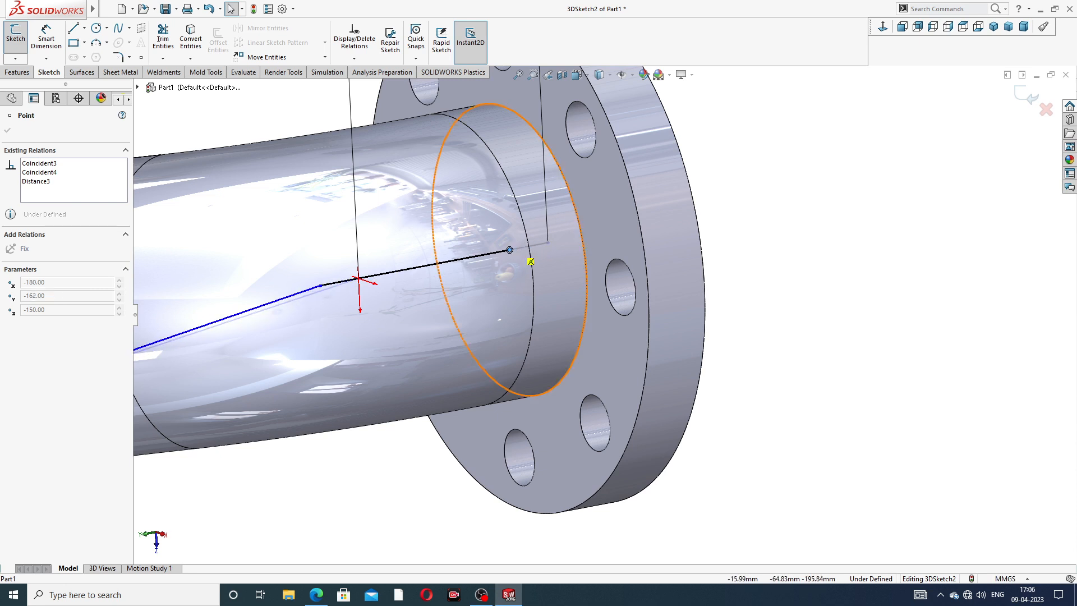
left_click(834, 196)
scroll(578, 274, "up", 7)
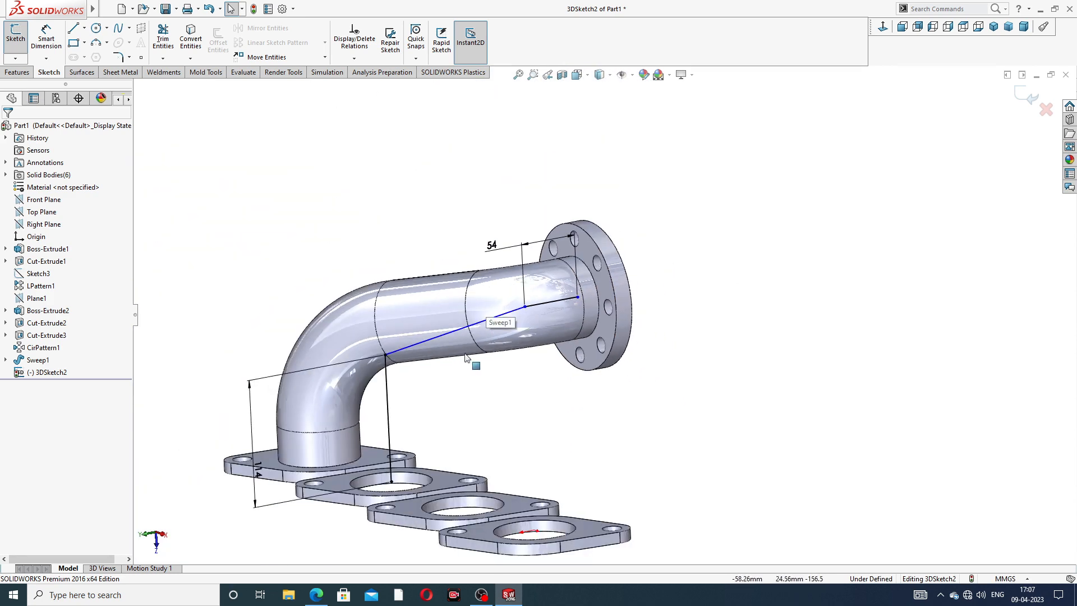
scroll(447, 368, "down", 4)
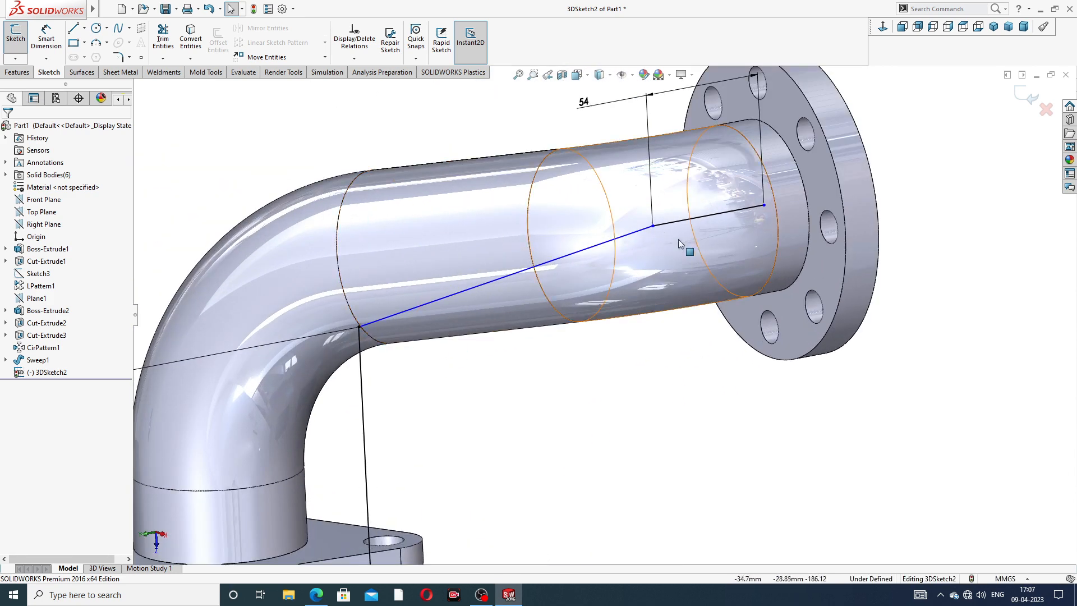
scroll(765, 180, "down", 3)
mouse_move(780, 201)
left_mouse_down()
mouse_move(854, 184)
mouse_move(782, 201)
left_mouse_up()
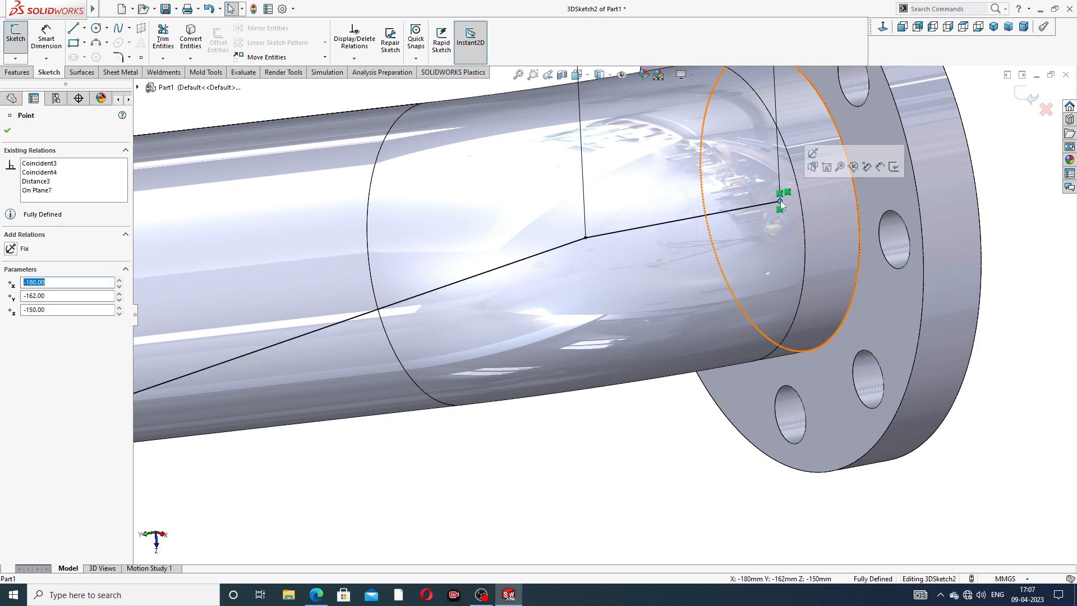
left_click(1006, 186)
scroll(621, 283, "up", 6)
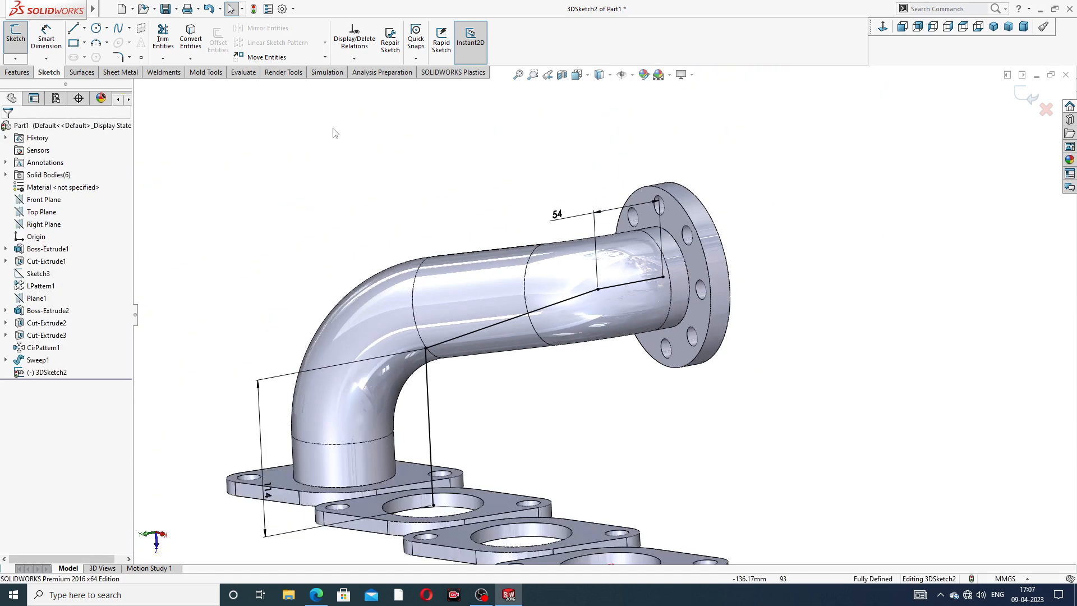
Fillet the path corners with a 68 mm radius near the round flange and 98 mm above the second port flange.
left_click(118, 57)
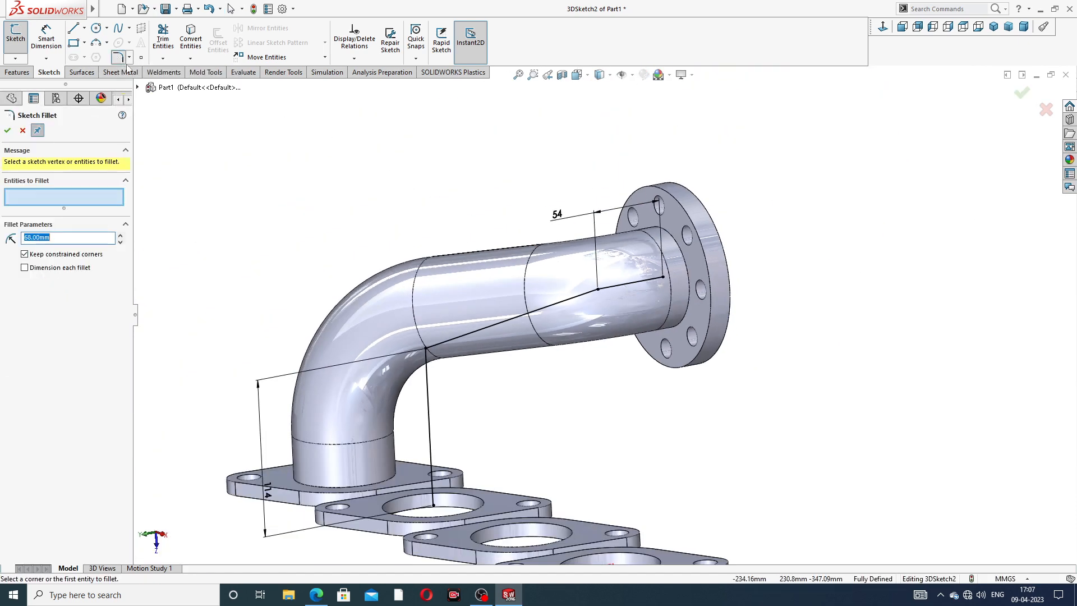
left_click(598, 289)
left_click(7, 132)
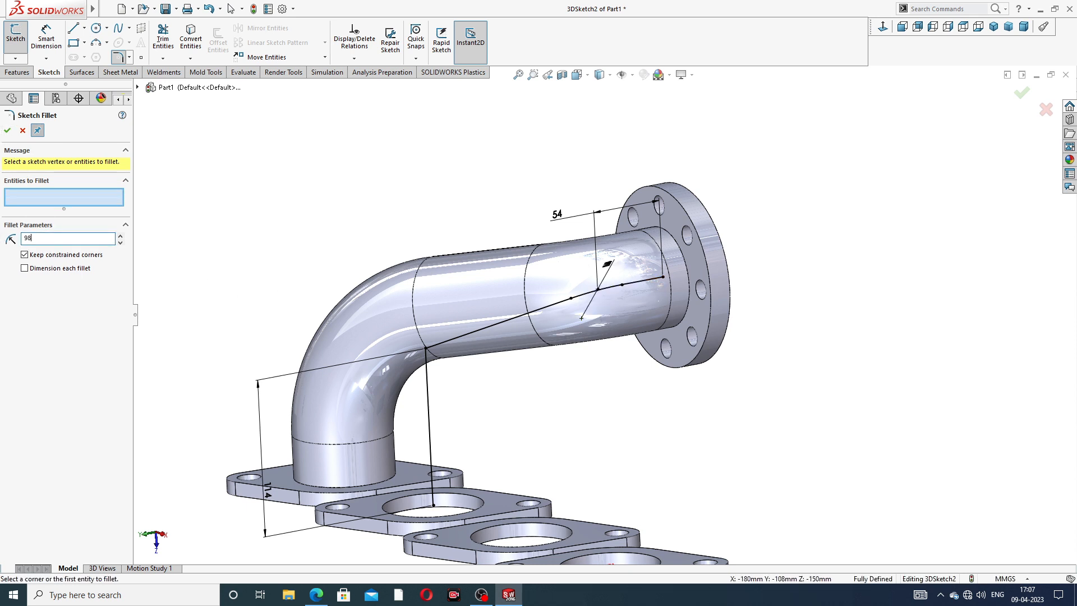
left_click(428, 349)
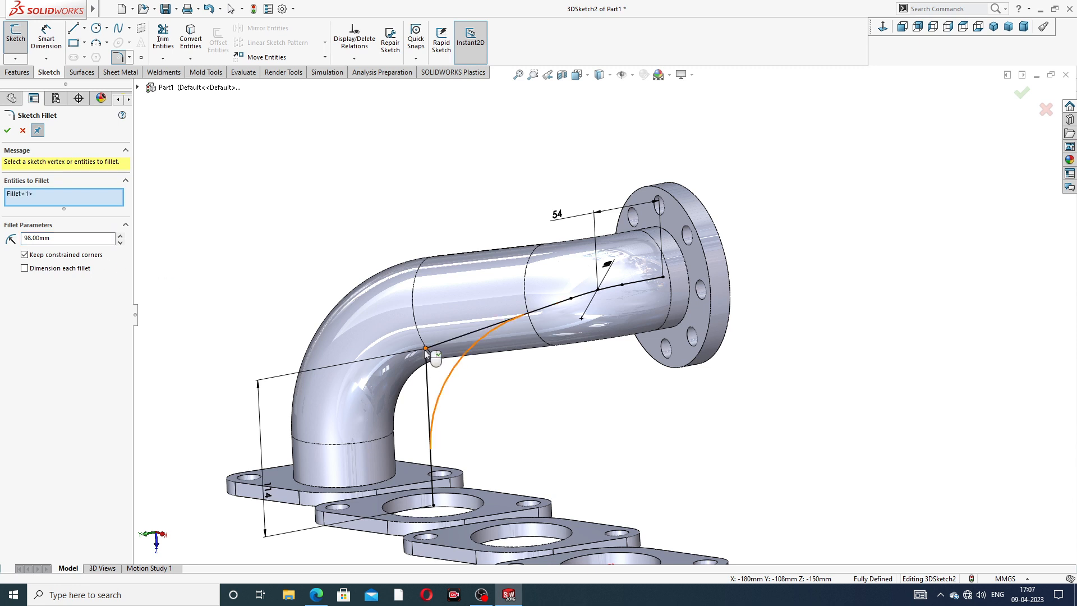
left_click(8, 131)
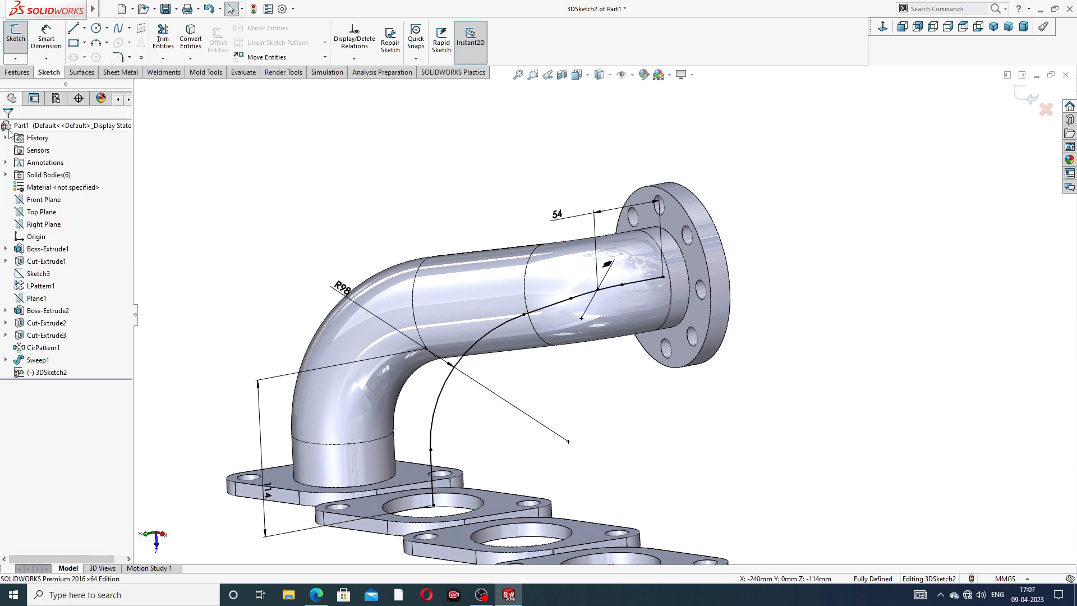
Finish the second pipe's 3D path sketch and close it.
scroll(528, 220, "up", 2)
middle_click_drag(546, 260, 586, 248)
scroll(632, 267, "down", 4)
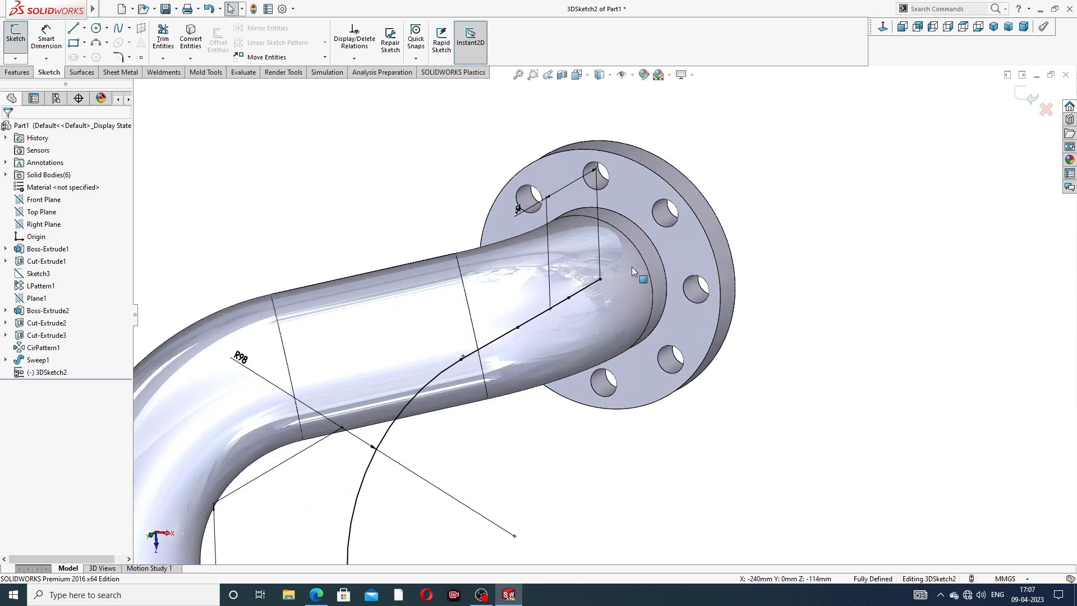
left_click(1025, 99)
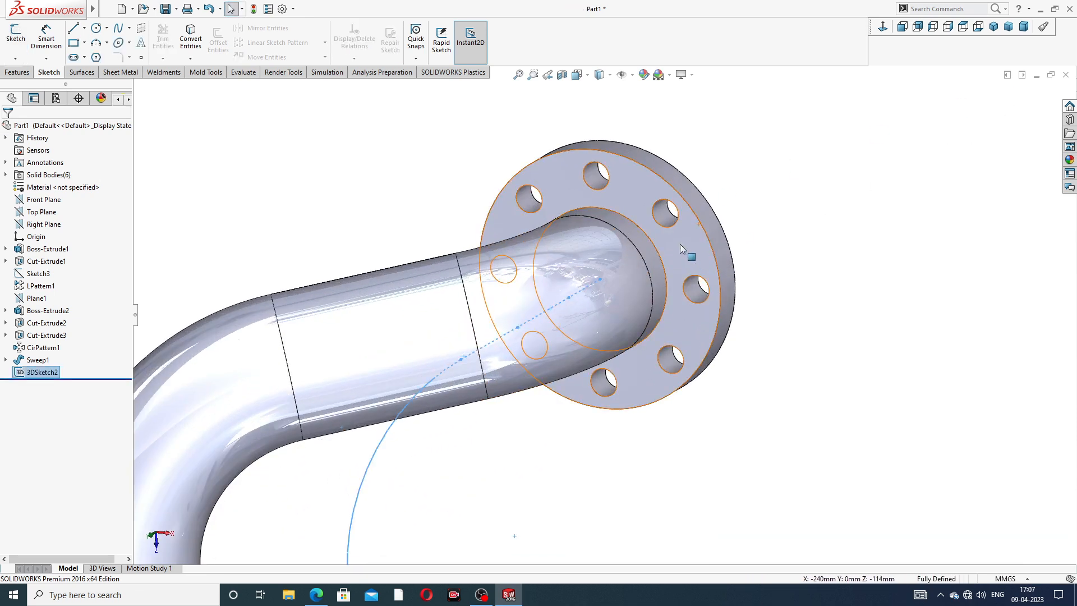
Sketch on the round flange's pipe-side face, convert its 72 mm hole edge into a circular profile, and close the sketch.
left_click(680, 246)
left_click(724, 211)
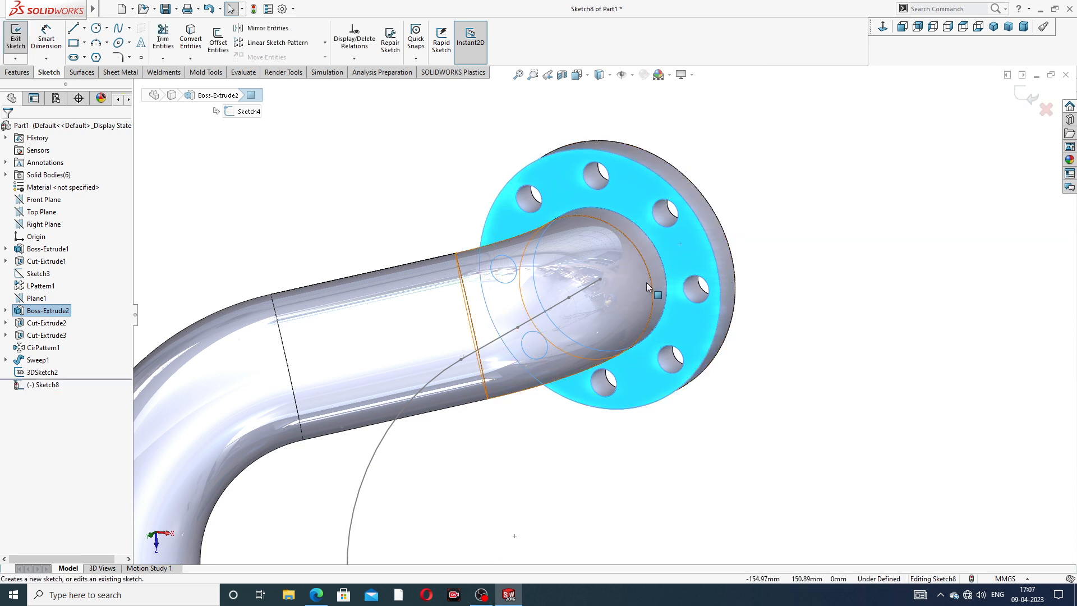
left_click(665, 247)
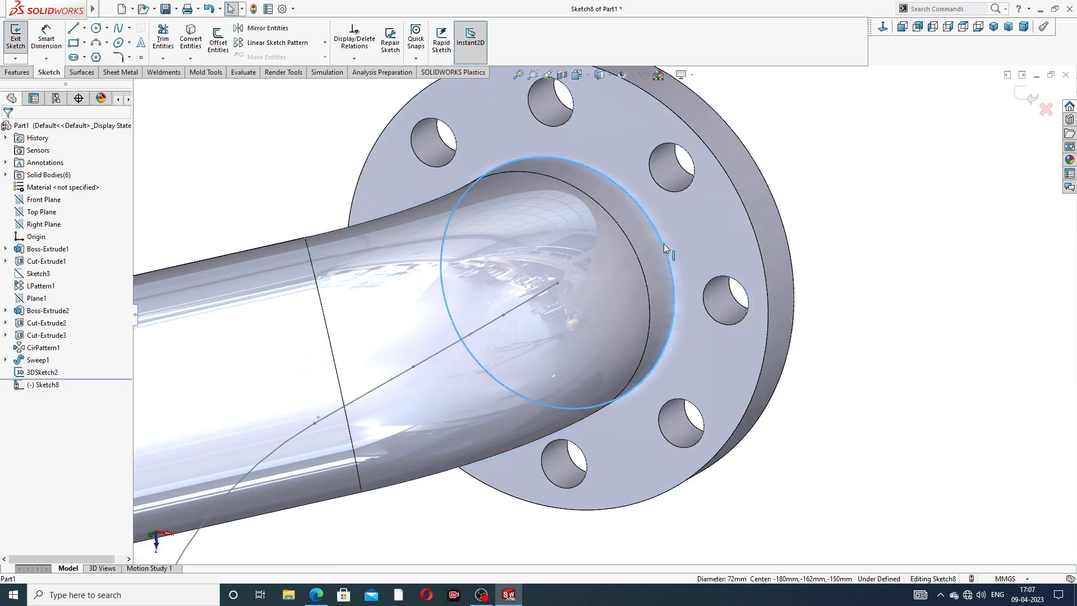
left_click(195, 46)
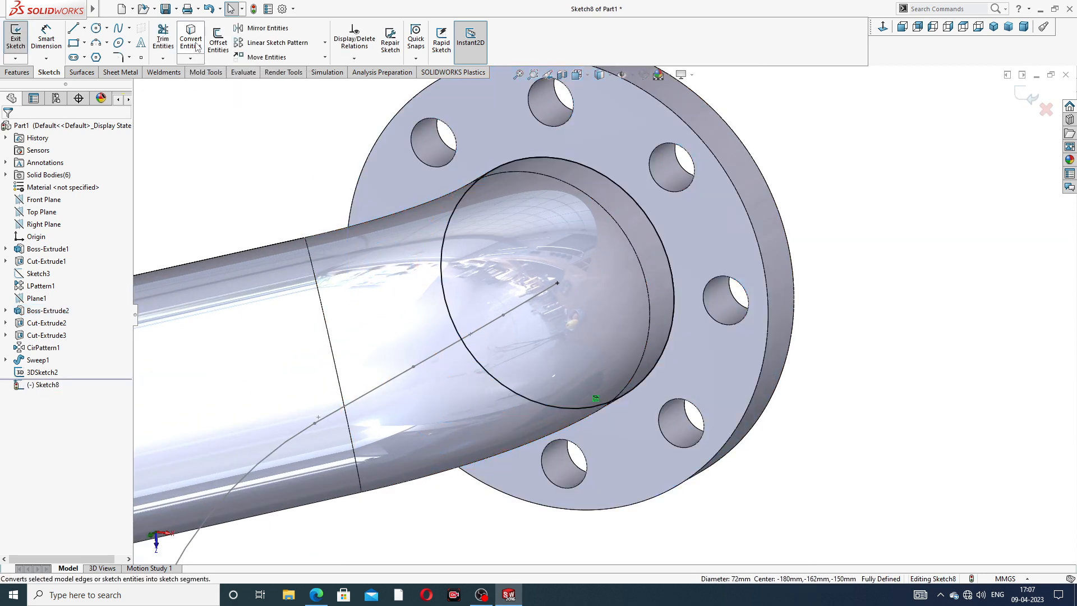
left_click(1030, 97)
Sweep the circular profile on the round flange along the second 3D path to form the pipe to the second port flange.
middle_click_drag(832, 184, 809, 105)
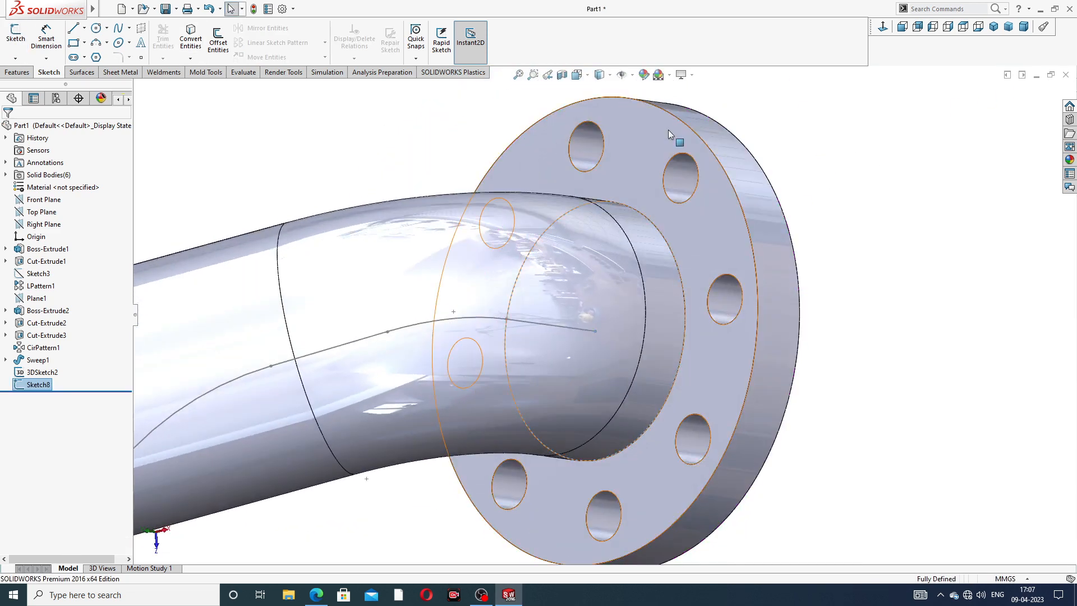
left_click(16, 72)
left_click(110, 28)
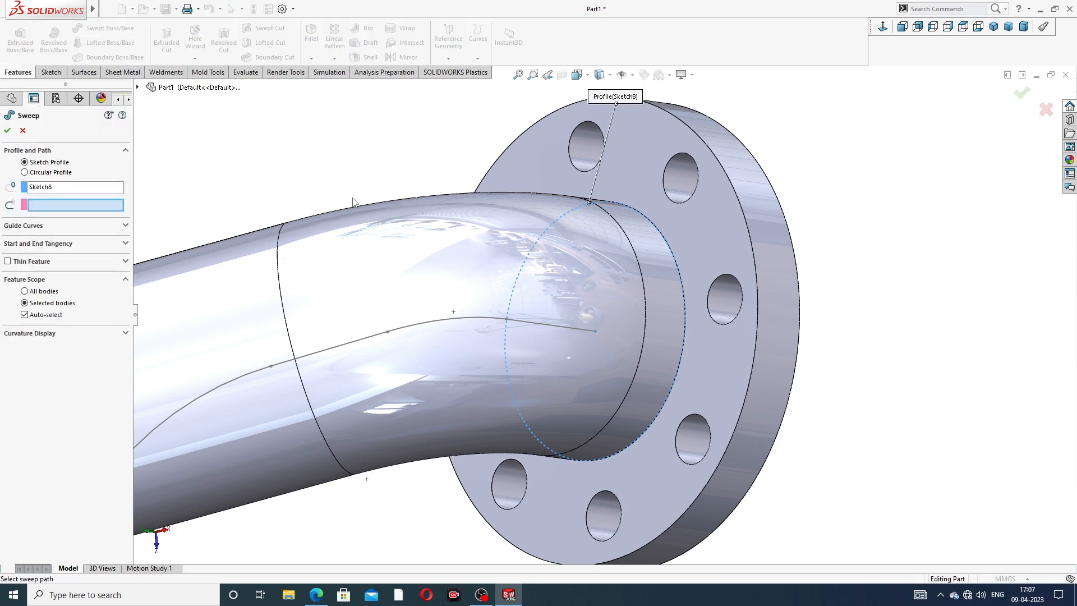
scroll(560, 196, "up", 3)
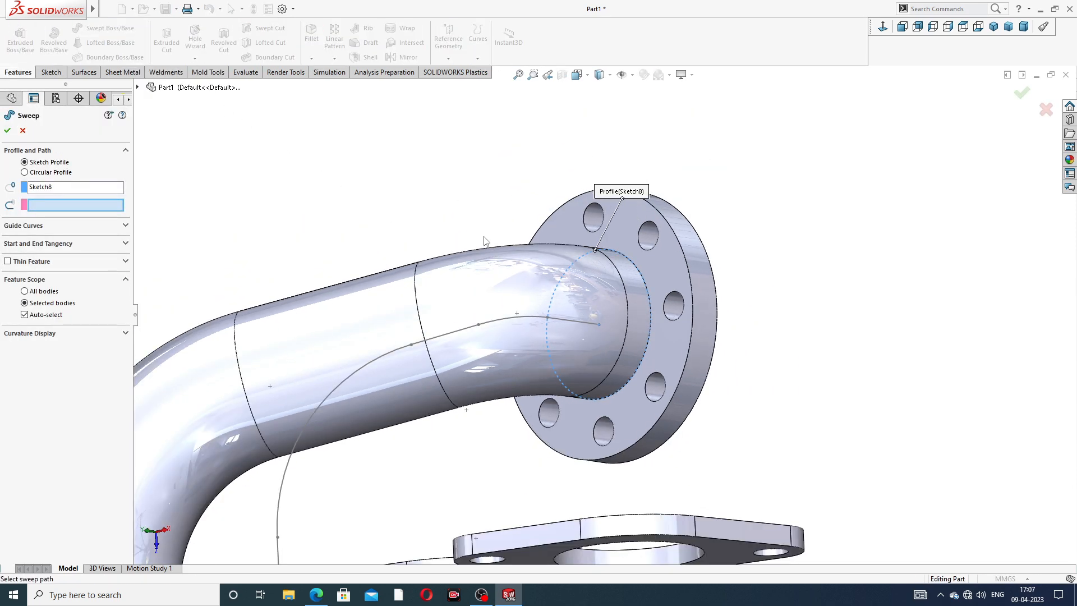
scroll(485, 242, "up", 2)
middle_click_drag(499, 381, 493, 433)
left_click(441, 365)
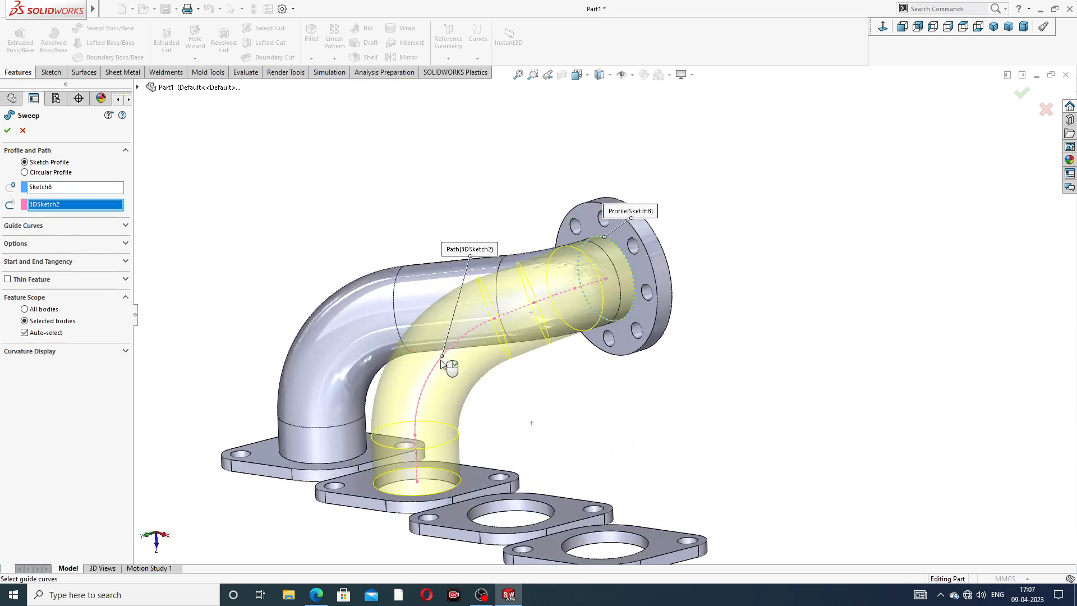
middle_click_drag(544, 371, 572, 385)
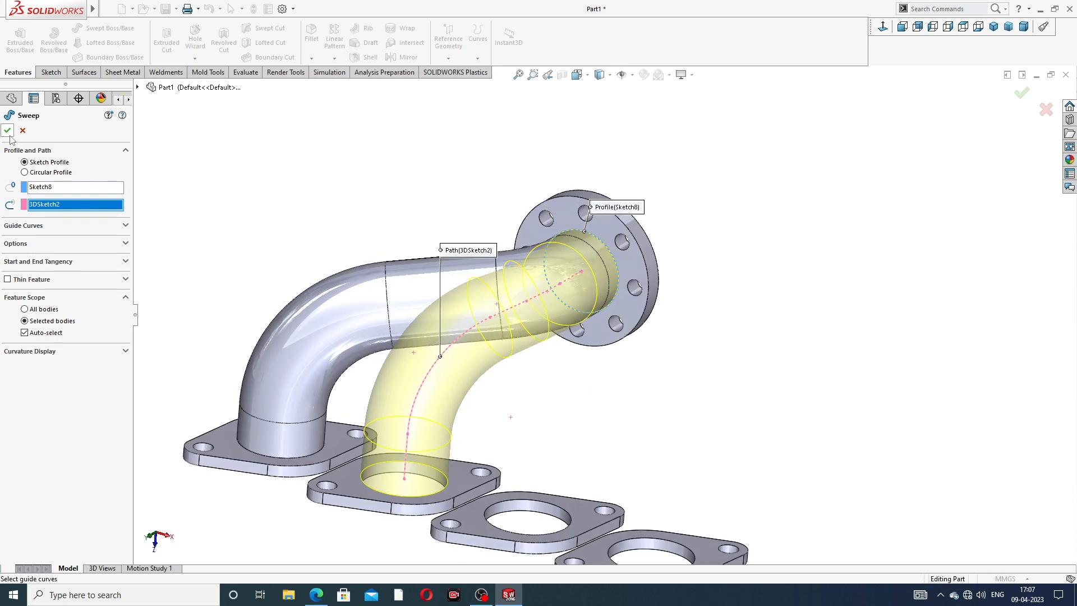
key("Return")
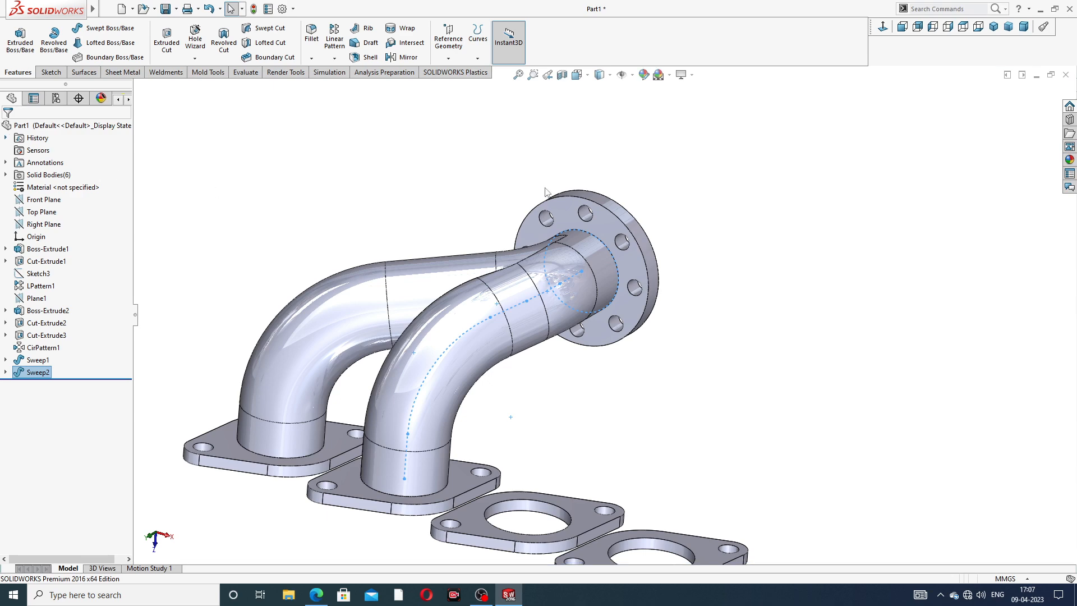
left_click(687, 209)
Examine the two swept pipes and the front of the round flange from several sides.
scroll(674, 308, "up", 3)
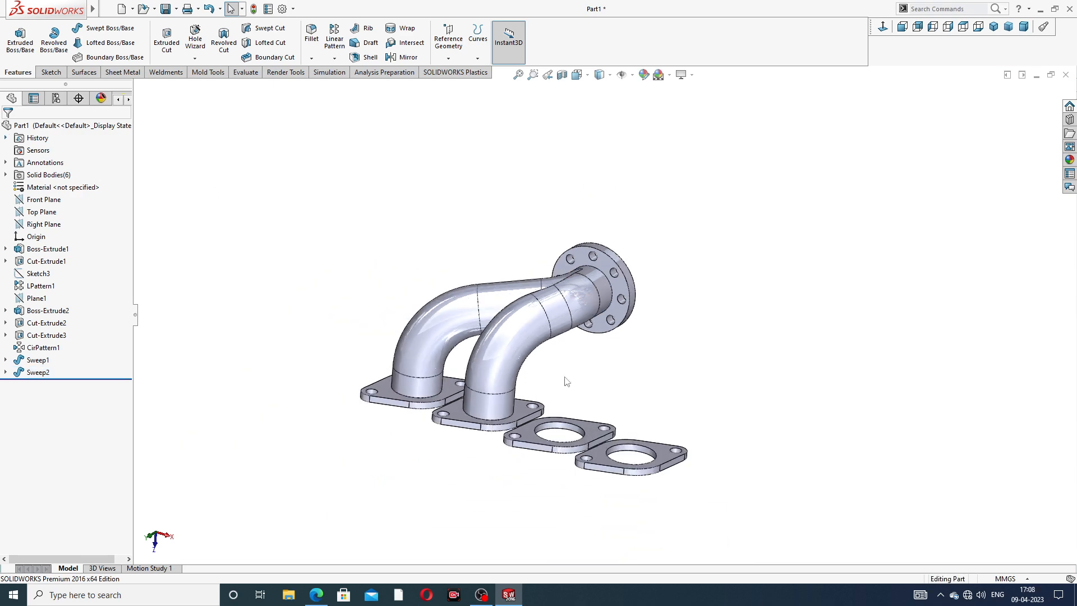
scroll(553, 391, "down", 3)
mouse_move(593, 332)
middle_mouse_down()
mouse_move(477, 306)
mouse_move(593, 348)
middle_mouse_up()
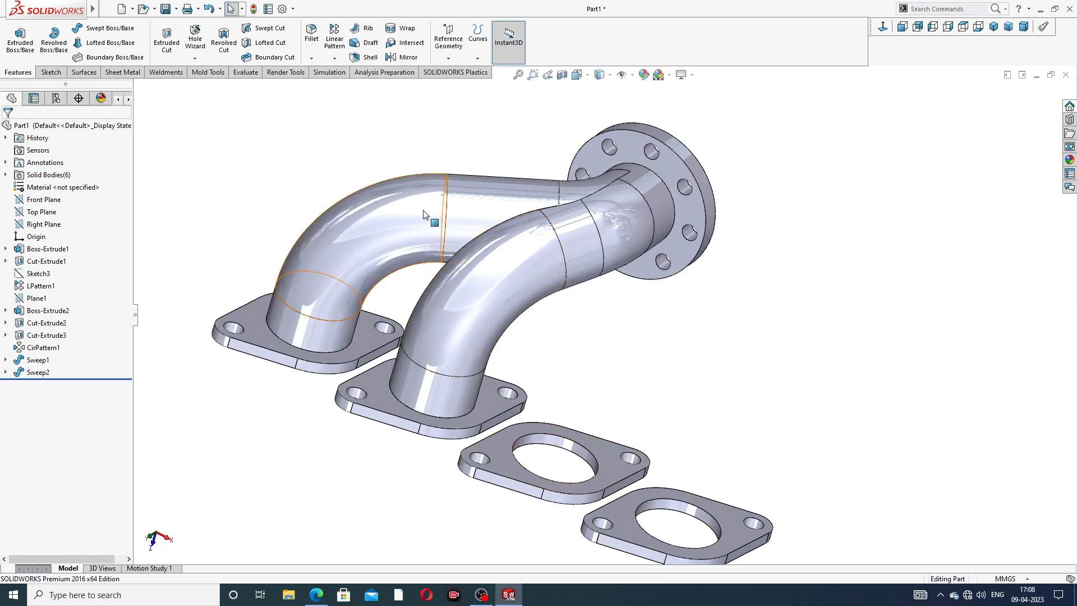
scroll(574, 301, "up", 3)
middle_click_drag(620, 323, 516, 264)
scroll(646, 265, "down", 3)
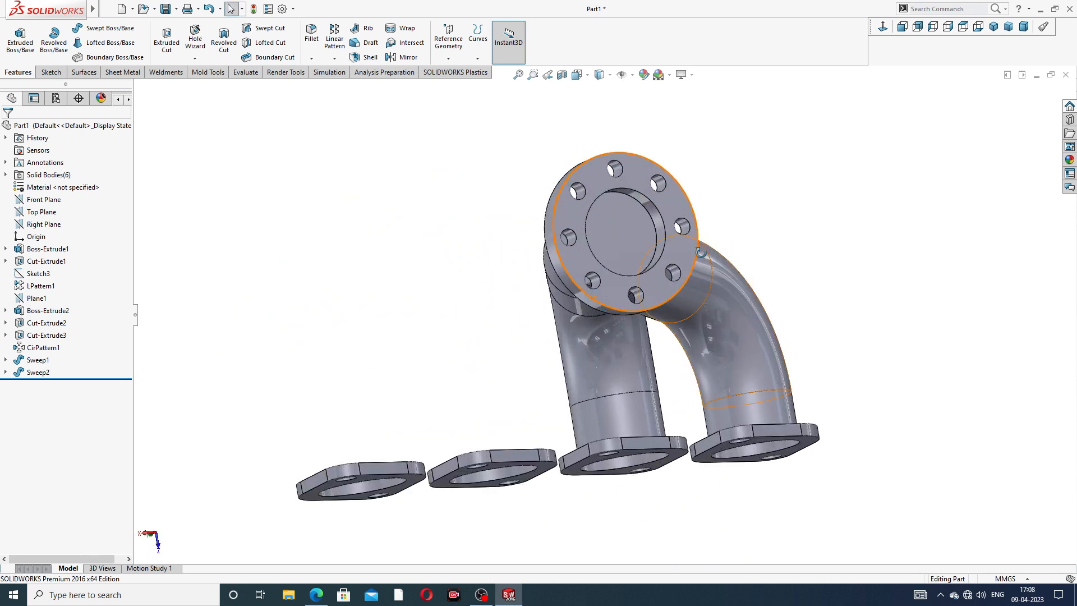
middle_click_drag(701, 253, 640, 260)
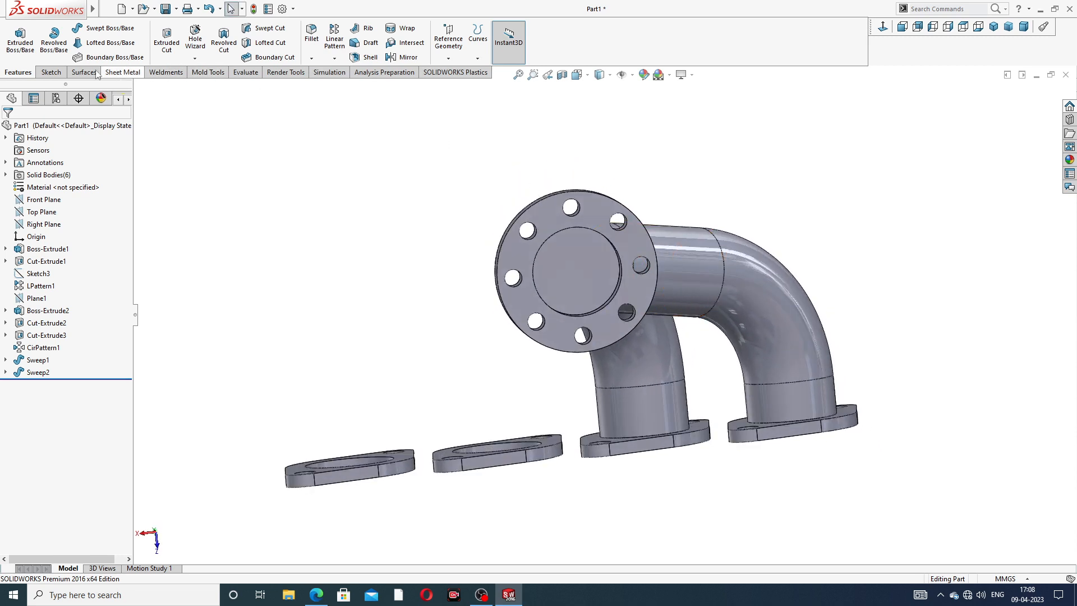
In a new 3D sketch, draw a vertical centerline about 112 mm long downward from the centre of the round flange's pipe hole.
left_click(51, 72)
left_click(15, 60)
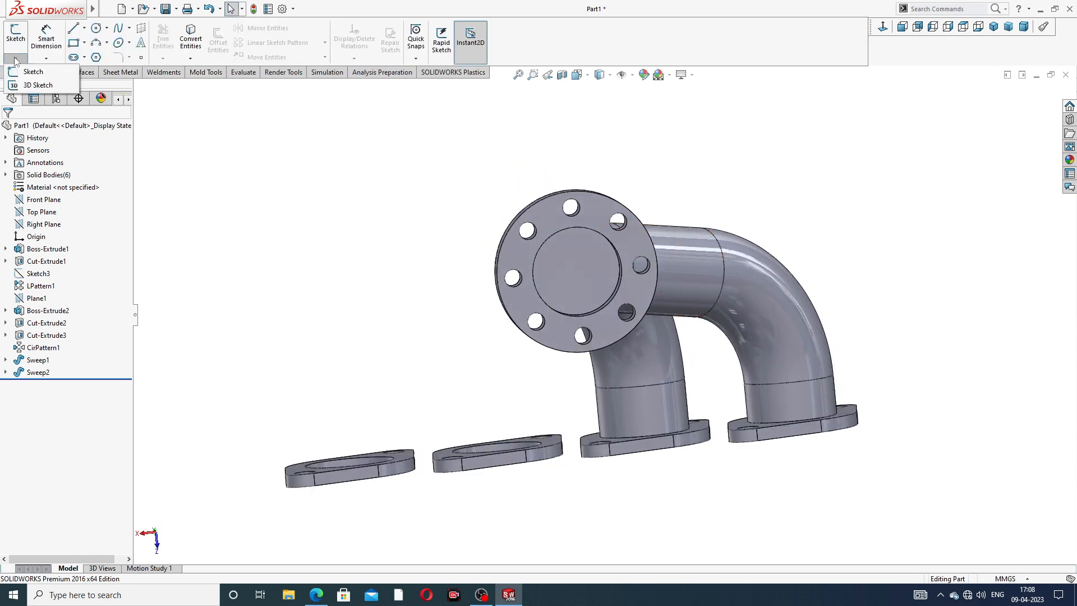
left_click(33, 84)
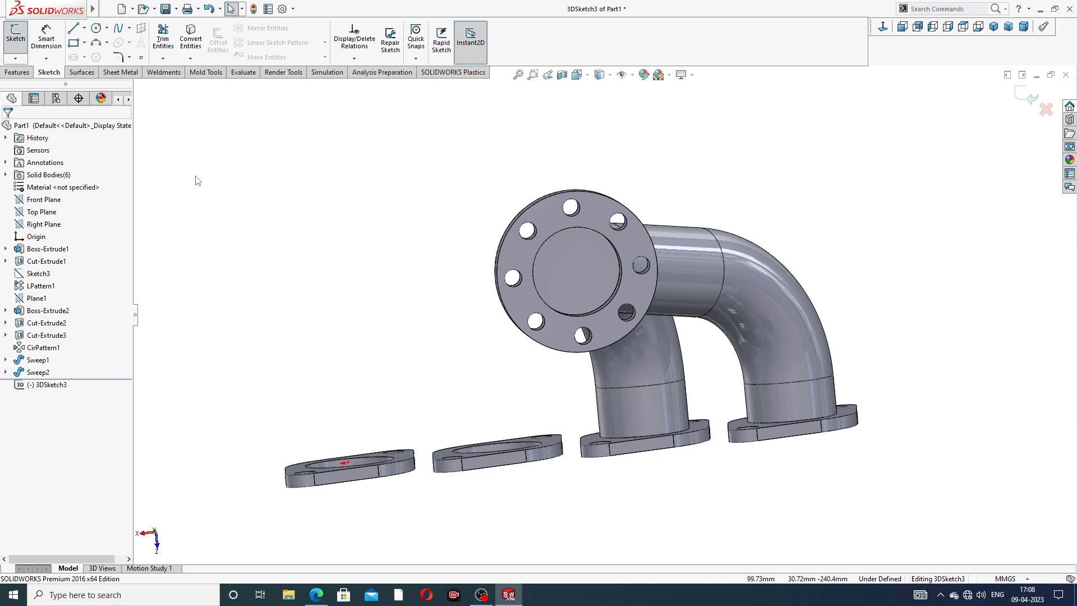
middle_click_drag(582, 287, 635, 276)
scroll(641, 280, "down", 3)
scroll(627, 254, "up", 5)
scroll(652, 319, "down", 4)
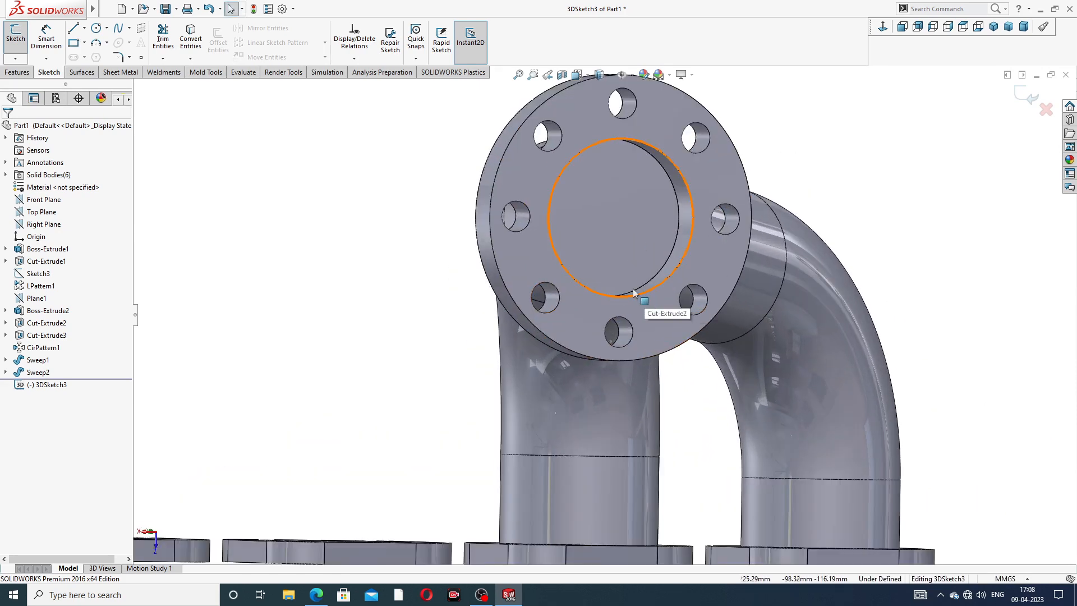
left_click(85, 29)
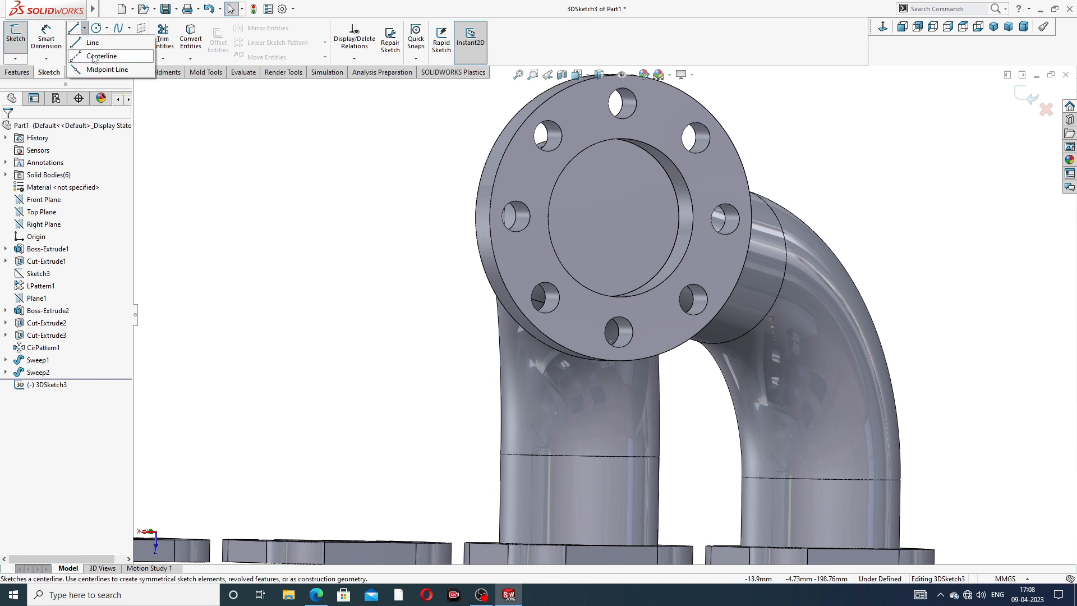
left_click(94, 52)
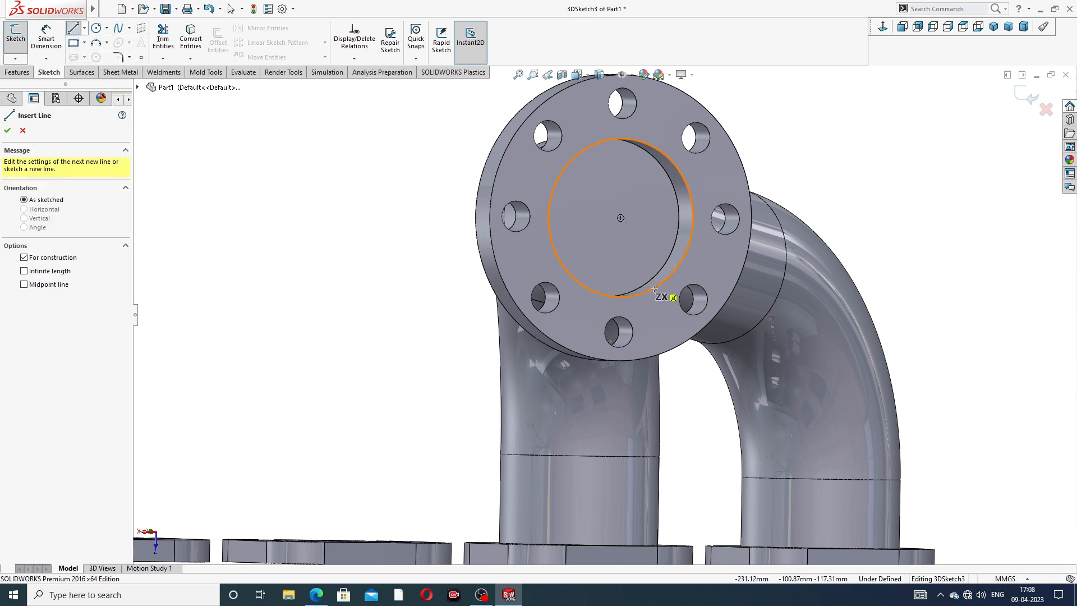
left_click(621, 218)
scroll(620, 381, "up", 2)
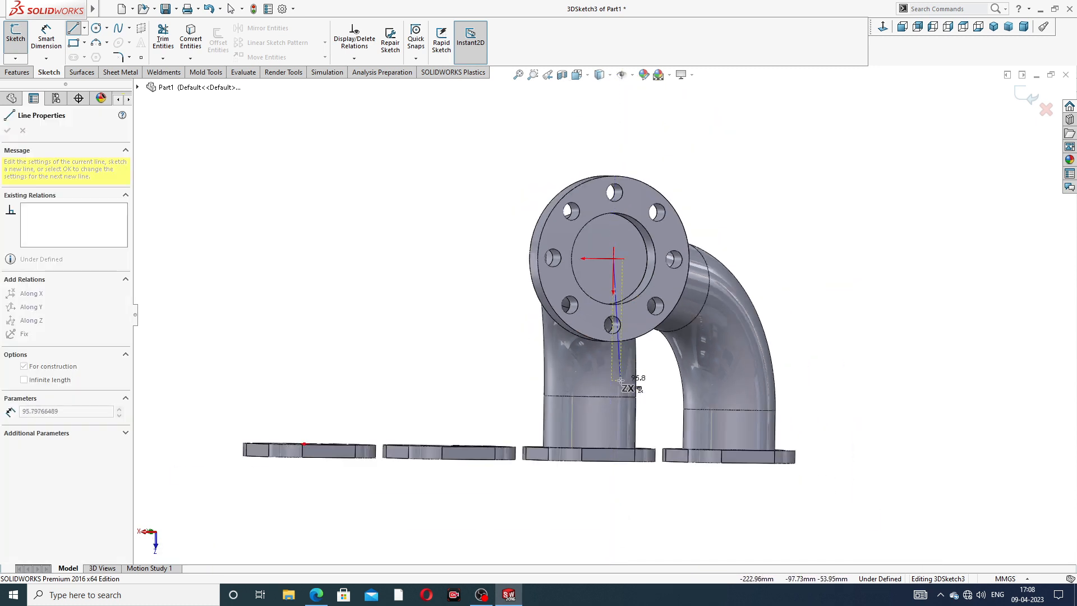
left_click(614, 401)
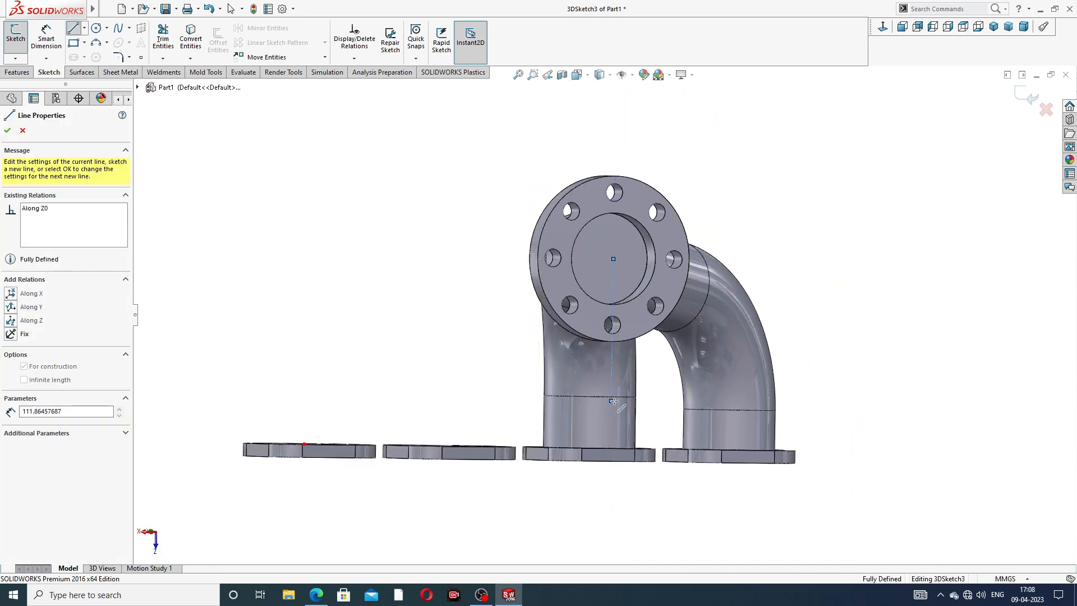
middle_click_drag(623, 397, 704, 396)
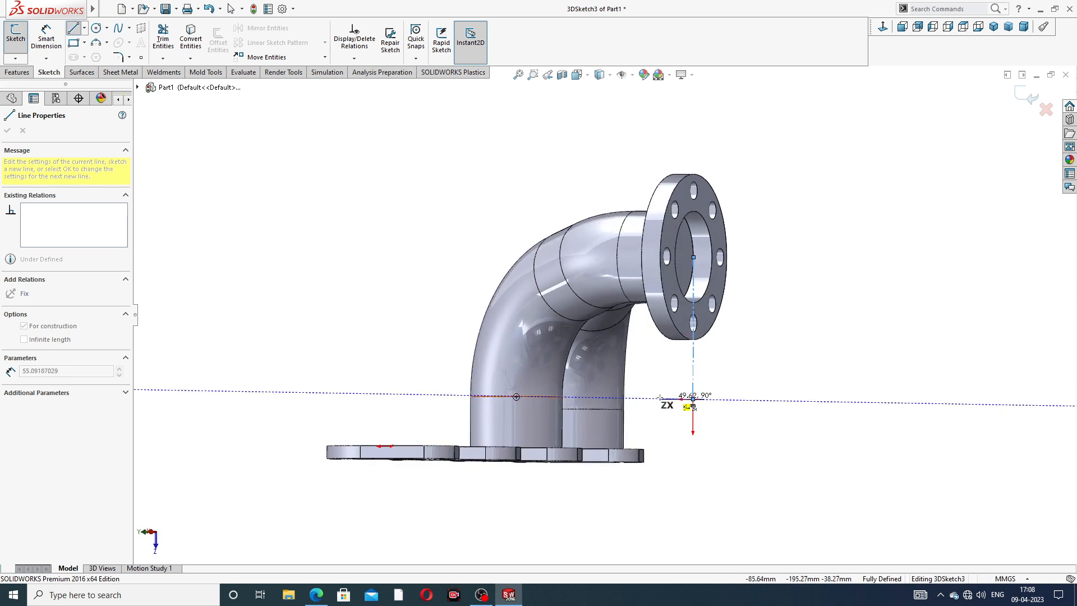
left_click(632, 398)
right_click(741, 359)
left_click(763, 362)
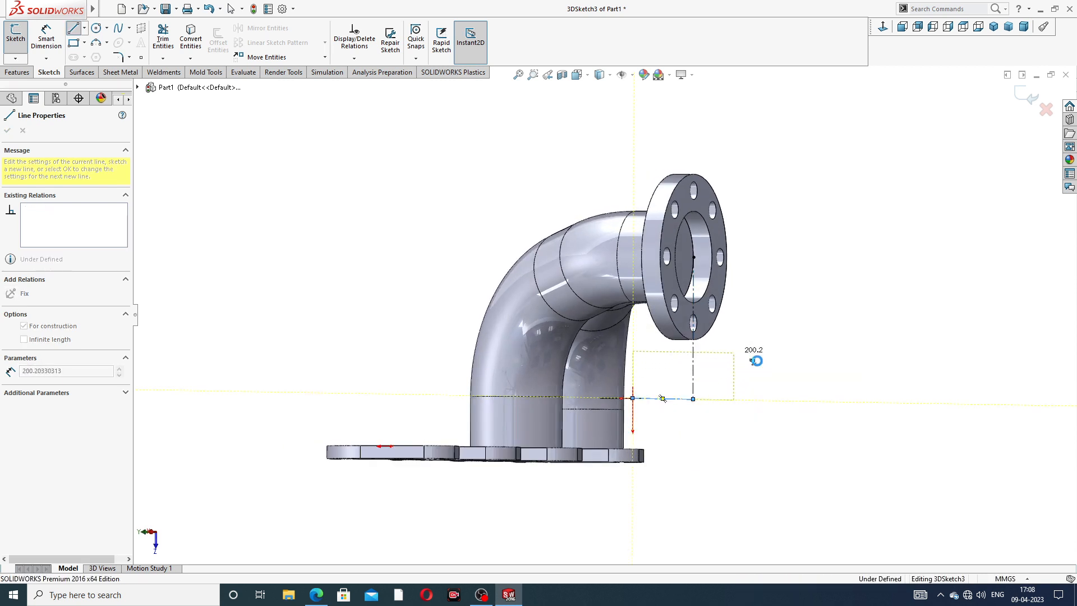
scroll(733, 292, "up", 3)
middle_click_drag(733, 300, 680, 365)
left_click(660, 373)
key("Escape")
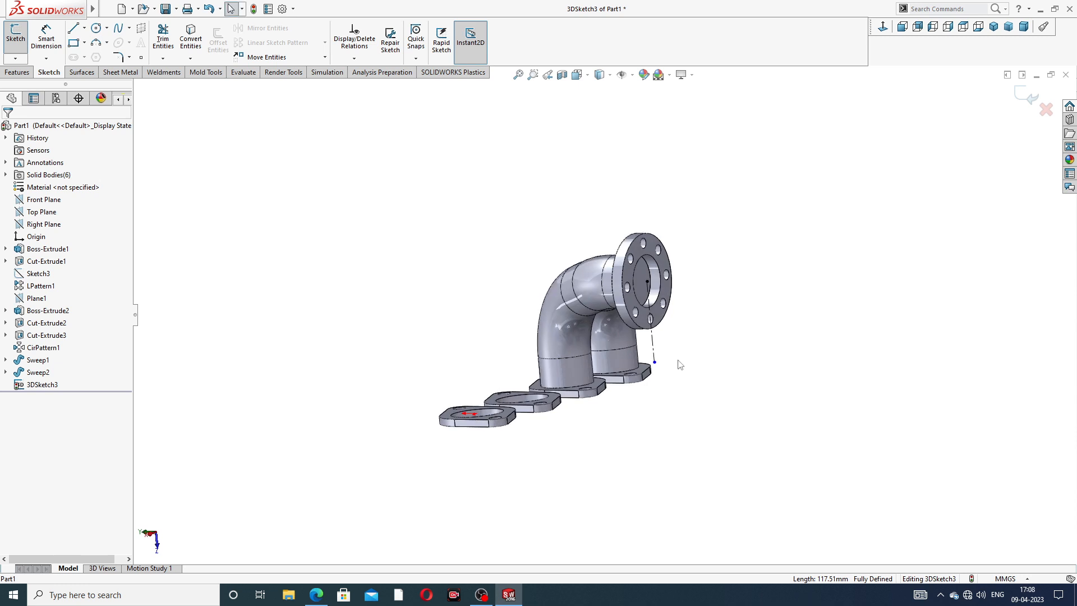
left_click(85, 29)
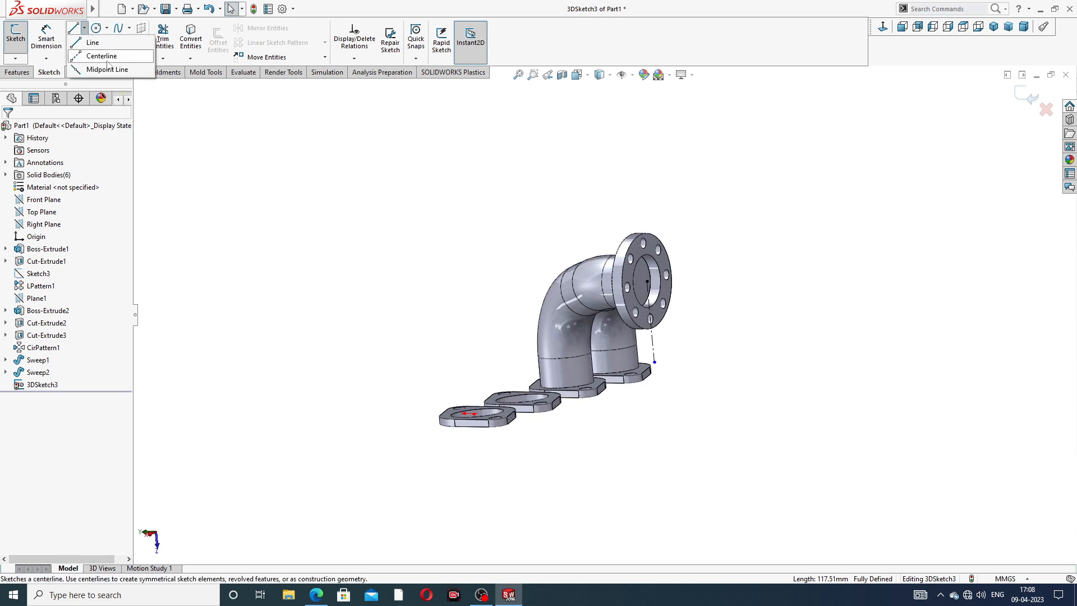
left_click(109, 55)
left_click(654, 362)
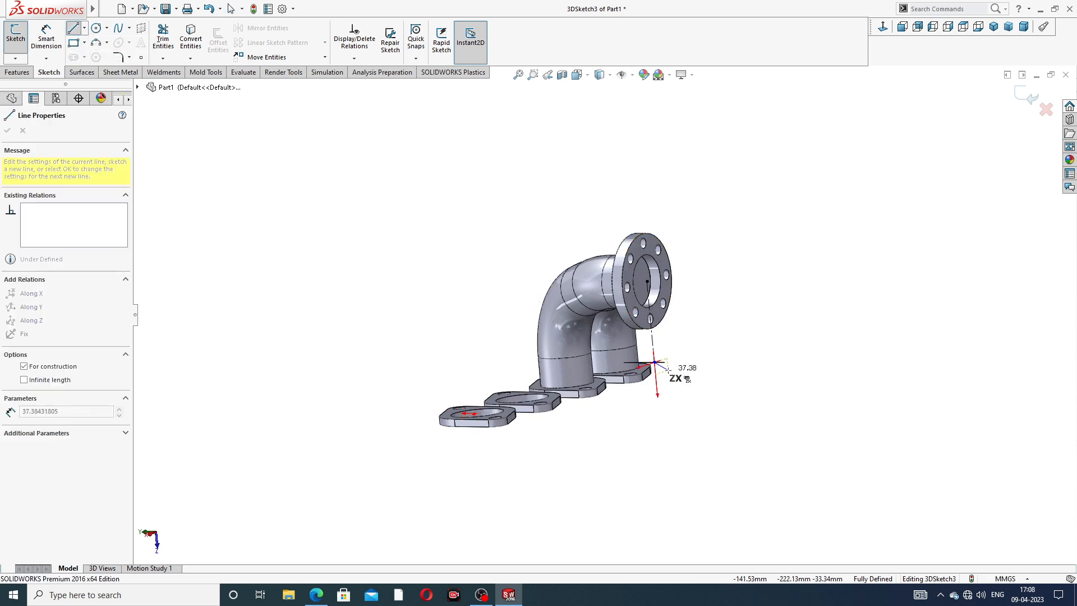
mouse_move(667, 370)
middle_mouse_down()
mouse_move(715, 371)
mouse_move(649, 371)
middle_mouse_up()
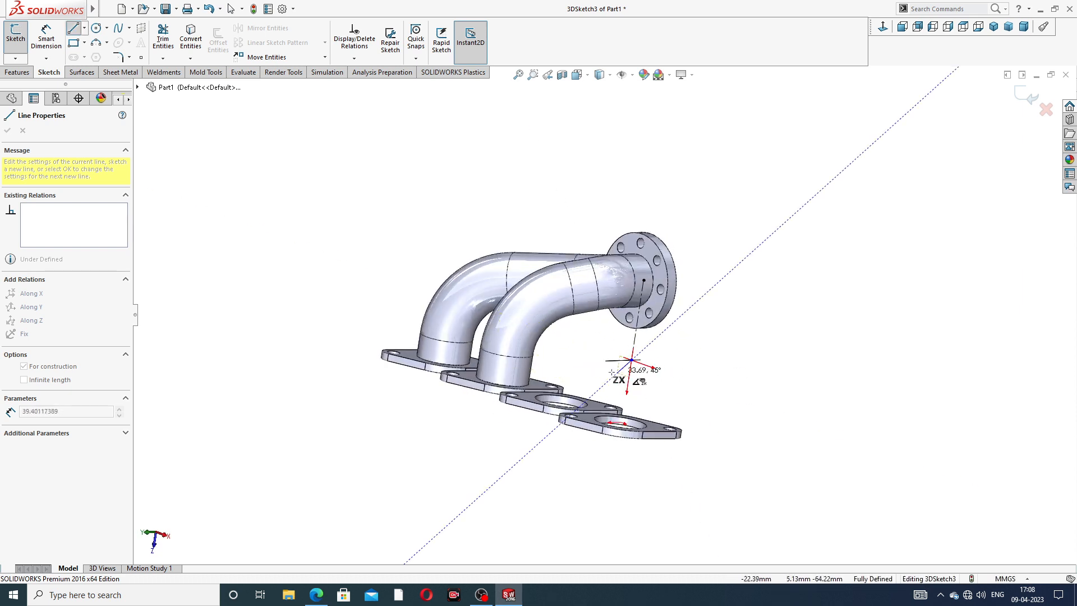
key("Tab")
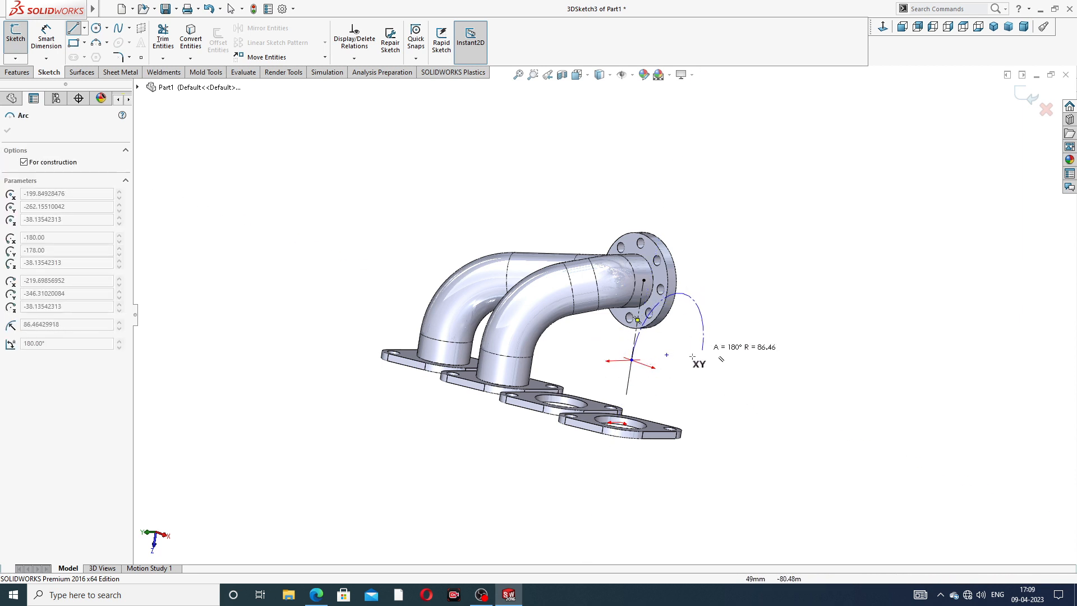
scroll(628, 348, "down", 8)
scroll(620, 339, "down", 2)
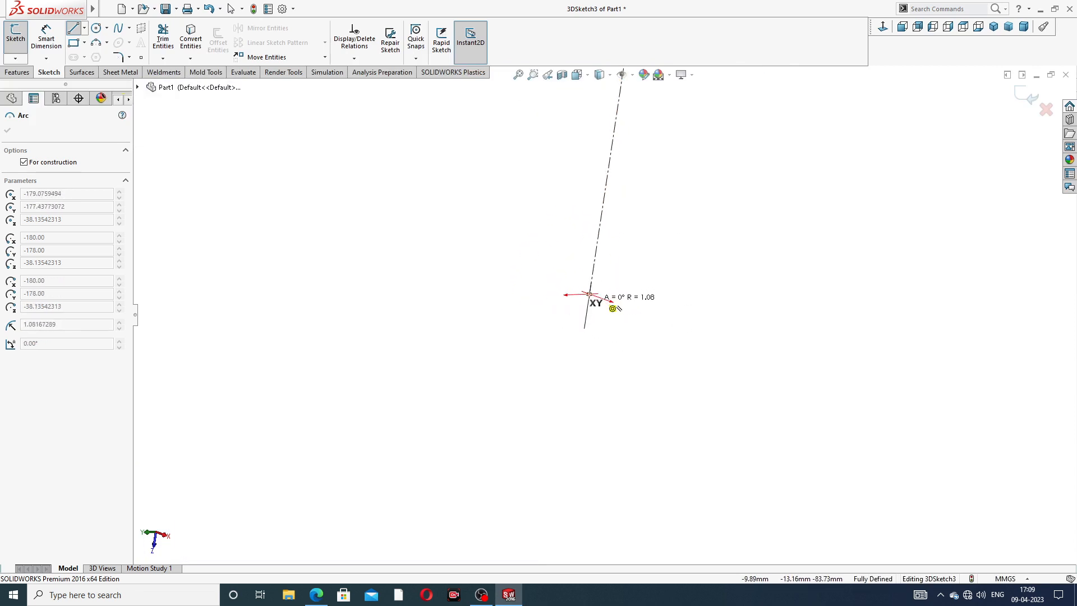
key("Escape")
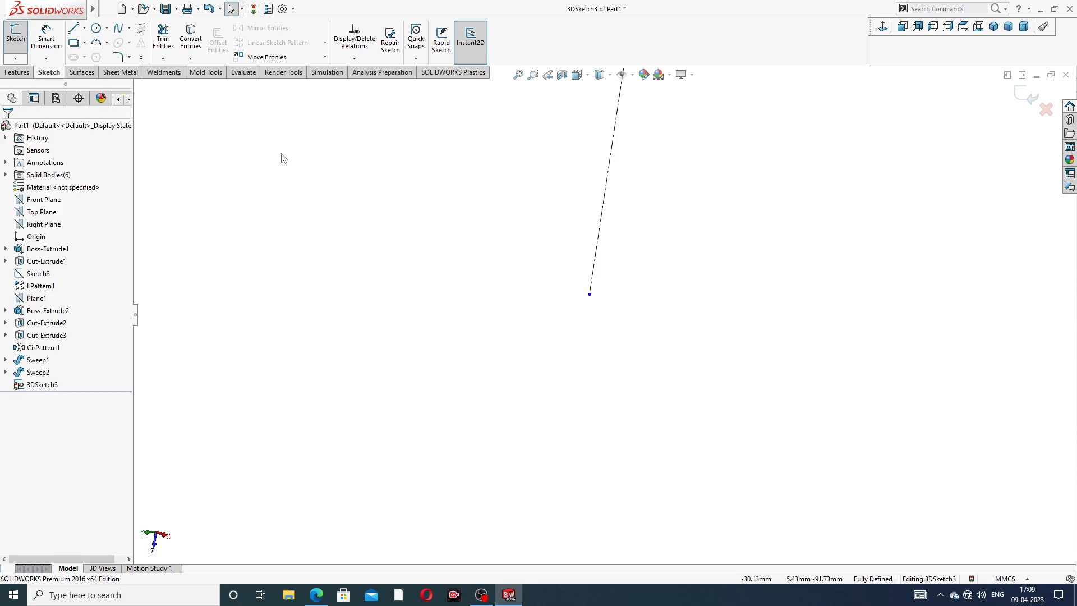
Draw a horizontal centerline from the vertical centerline's lower end toward the port-flange side, and close the 3D sketch.
left_click(85, 28)
left_click(103, 57)
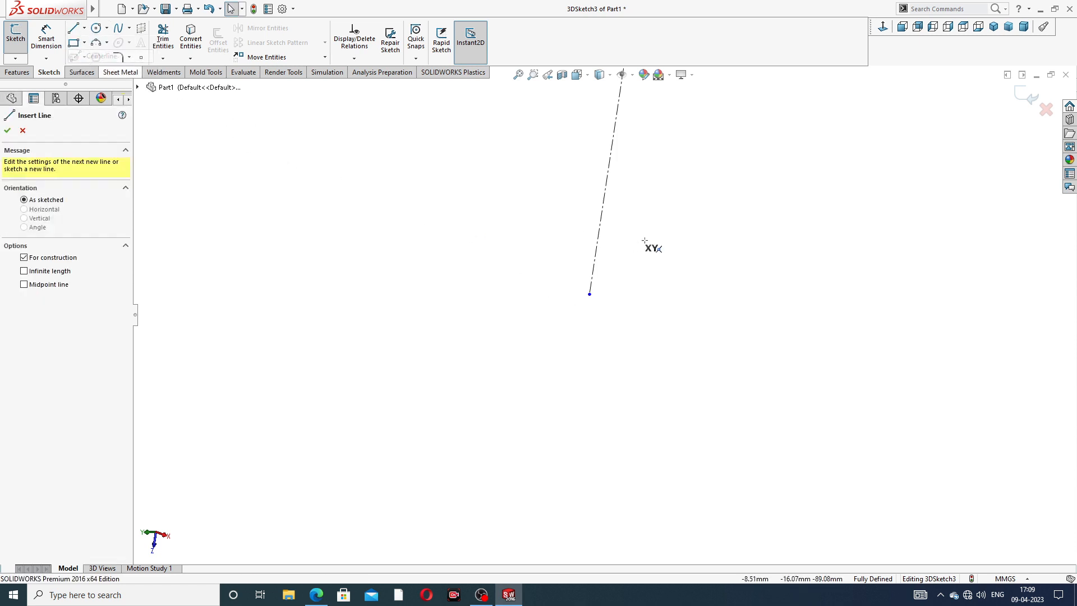
left_click(589, 294)
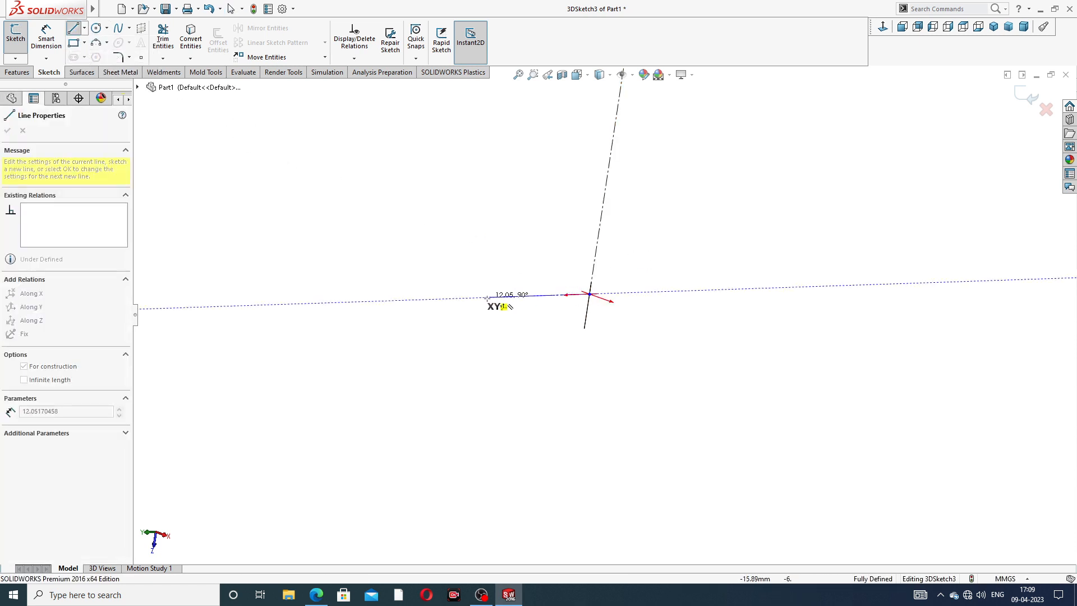
scroll(491, 301, "up", 3)
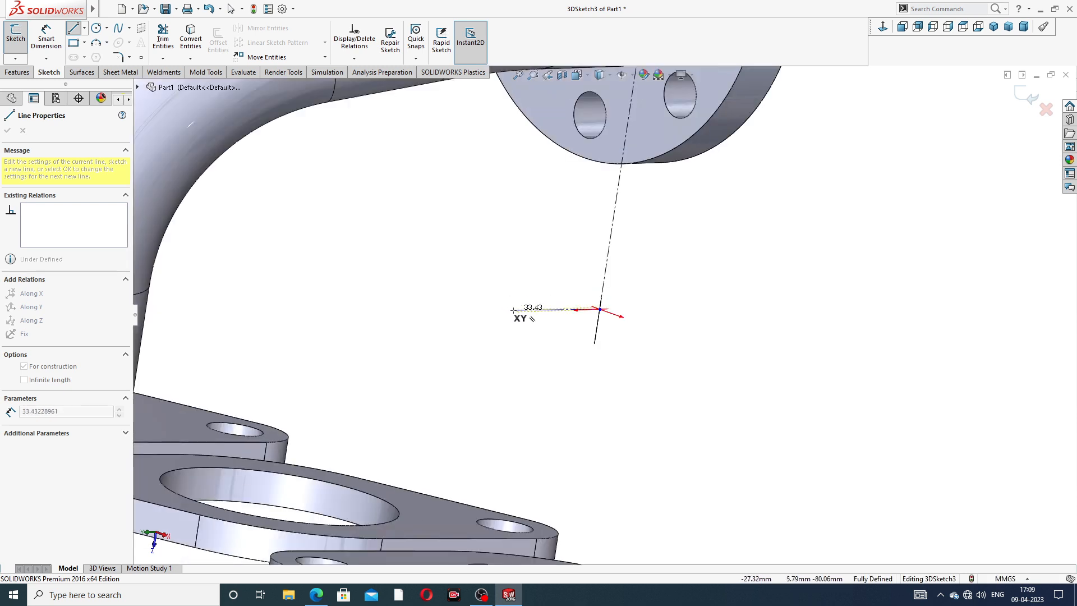
mouse_move(513, 311)
middle_mouse_down()
mouse_move(461, 308)
mouse_move(505, 315)
middle_mouse_up()
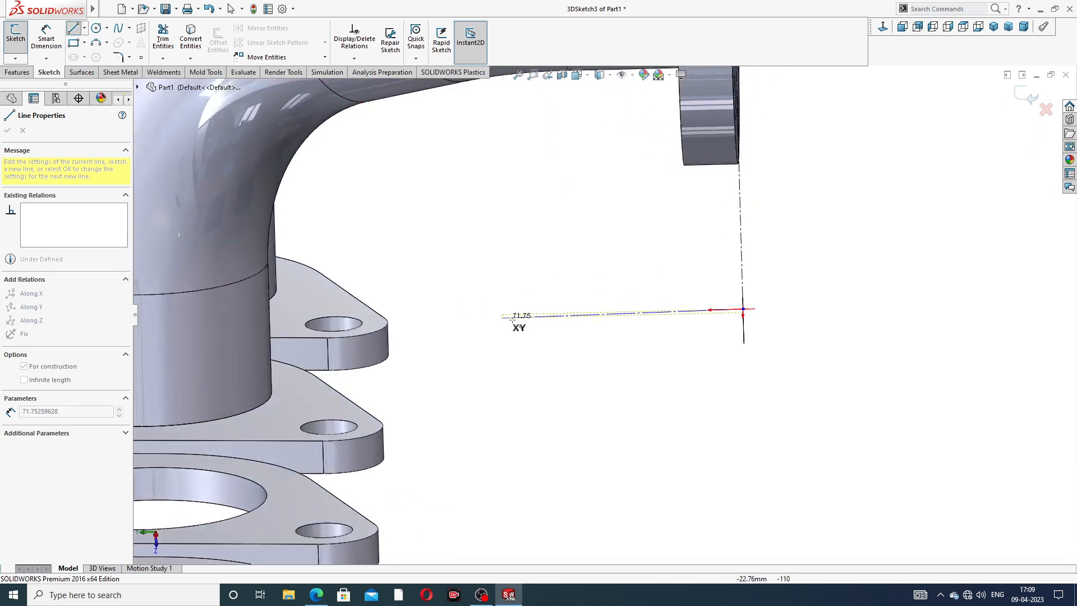
left_click(617, 312)
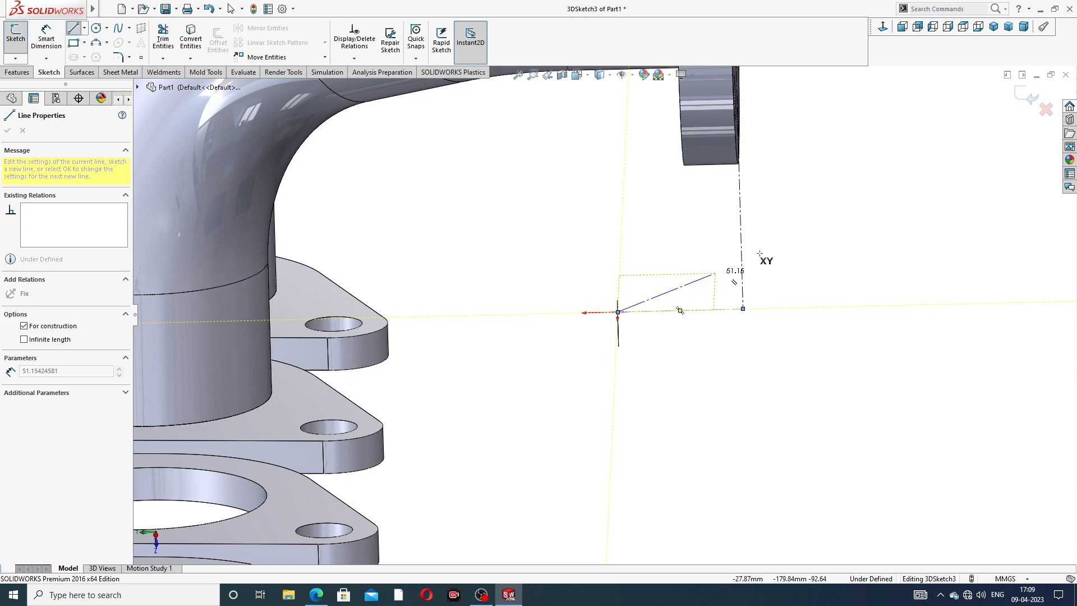
right_click(819, 228)
left_click(836, 234)
middle_click_drag(813, 264, 657, 322)
scroll(680, 283, "up", 4)
scroll(676, 283, "down", 4)
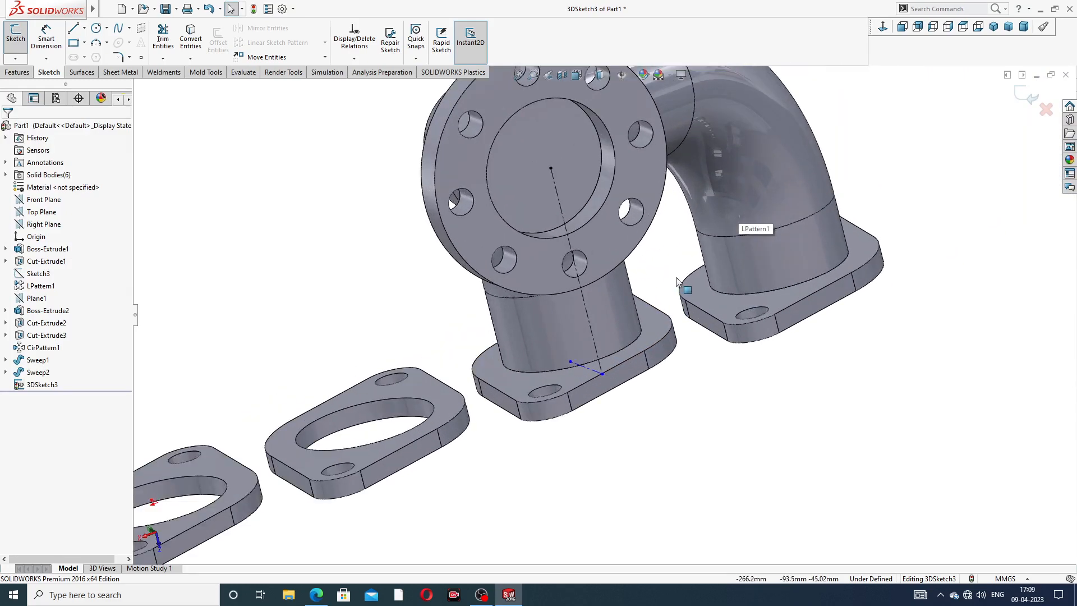
middle_click_drag(677, 282, 746, 264)
scroll(974, 222, "up", 4)
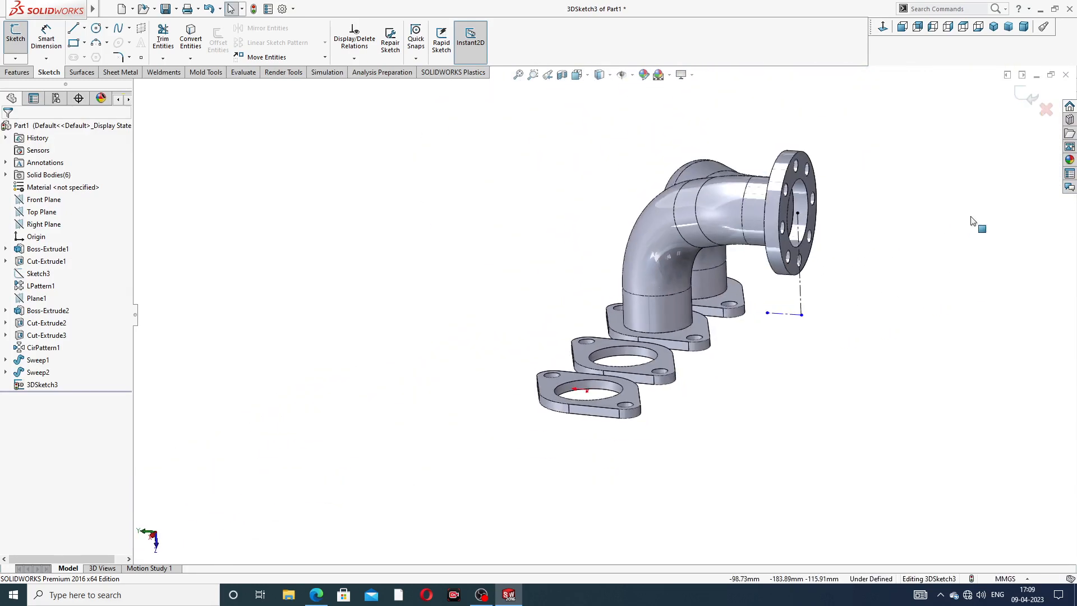
scroll(829, 247, "down", 2)
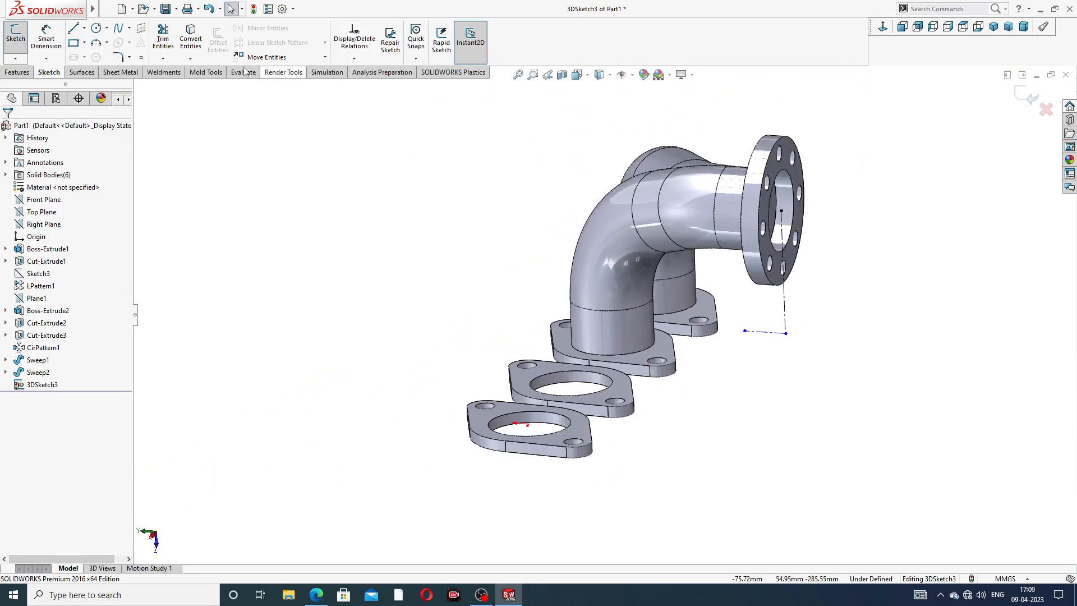
left_click(1027, 97)
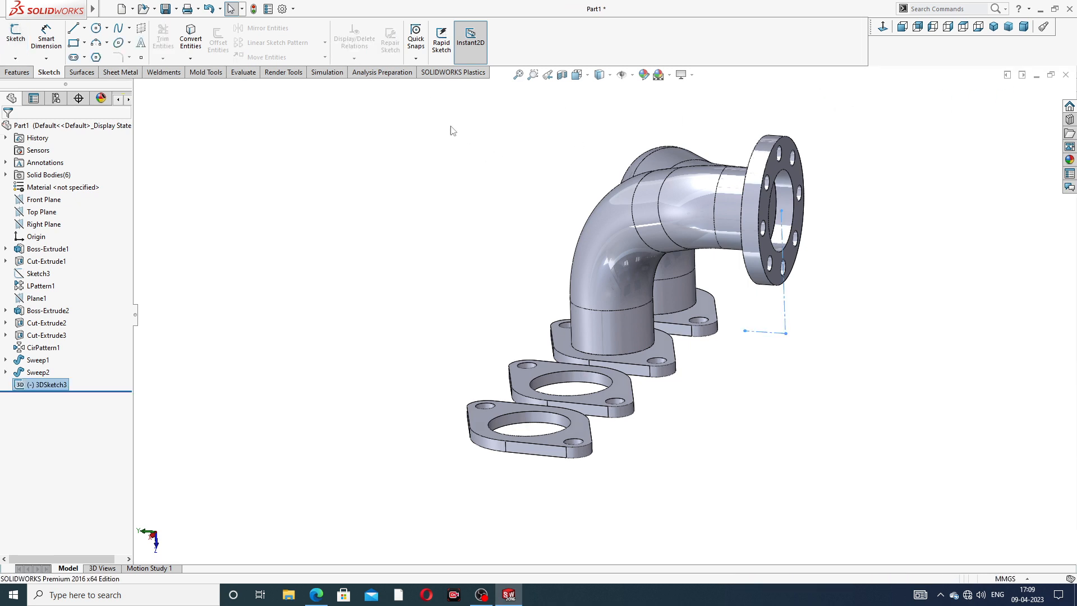
Create a reference plane coincident with the vertical and horizontal centerlines of the 3D sketch.
left_click(18, 73)
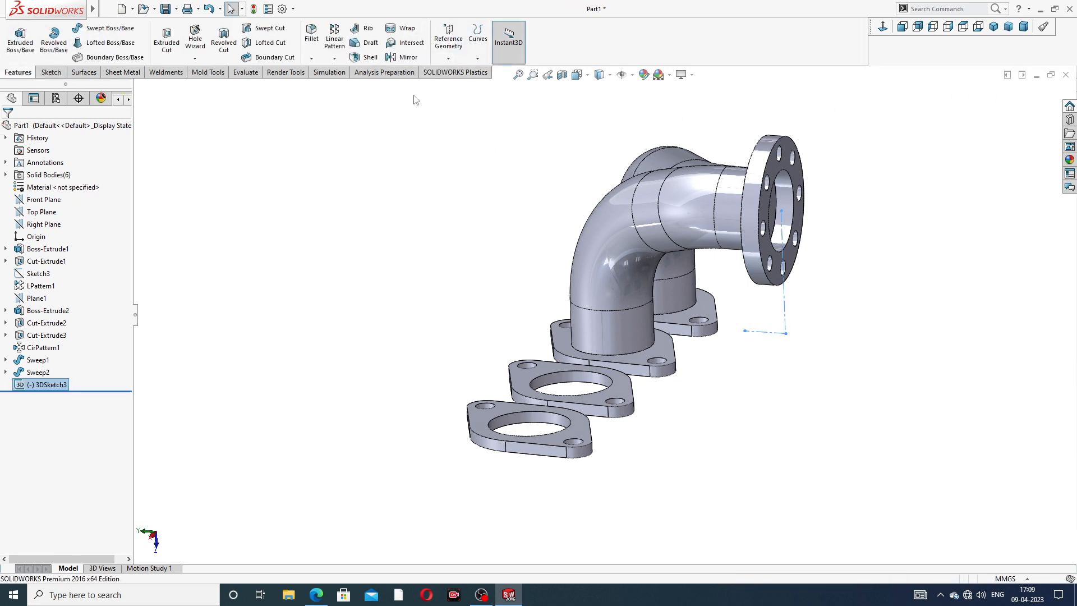
left_click(448, 57)
left_click(459, 71)
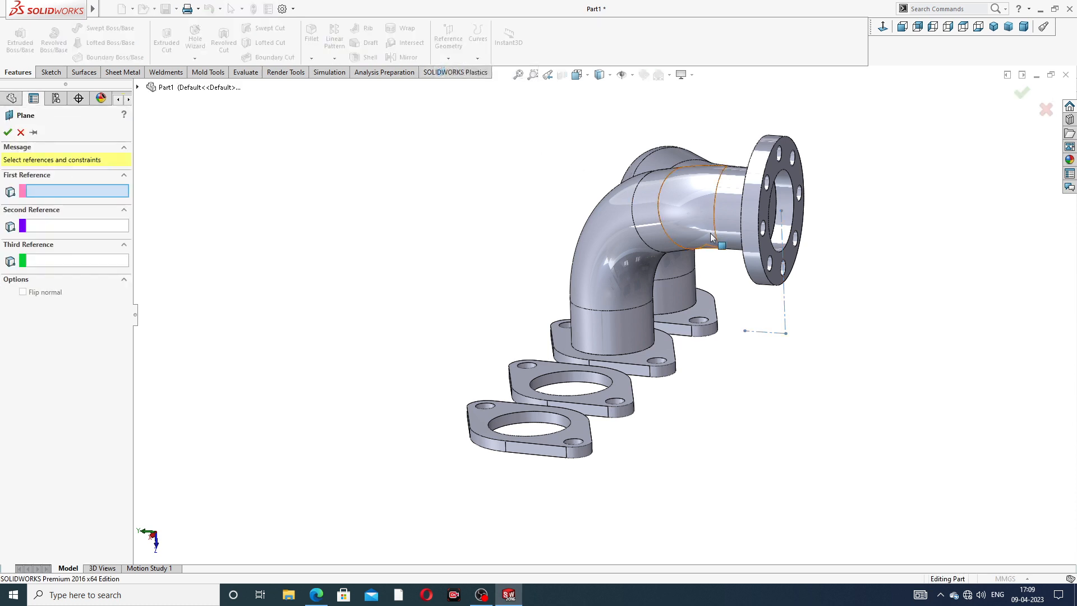
scroll(825, 285, "down", 3)
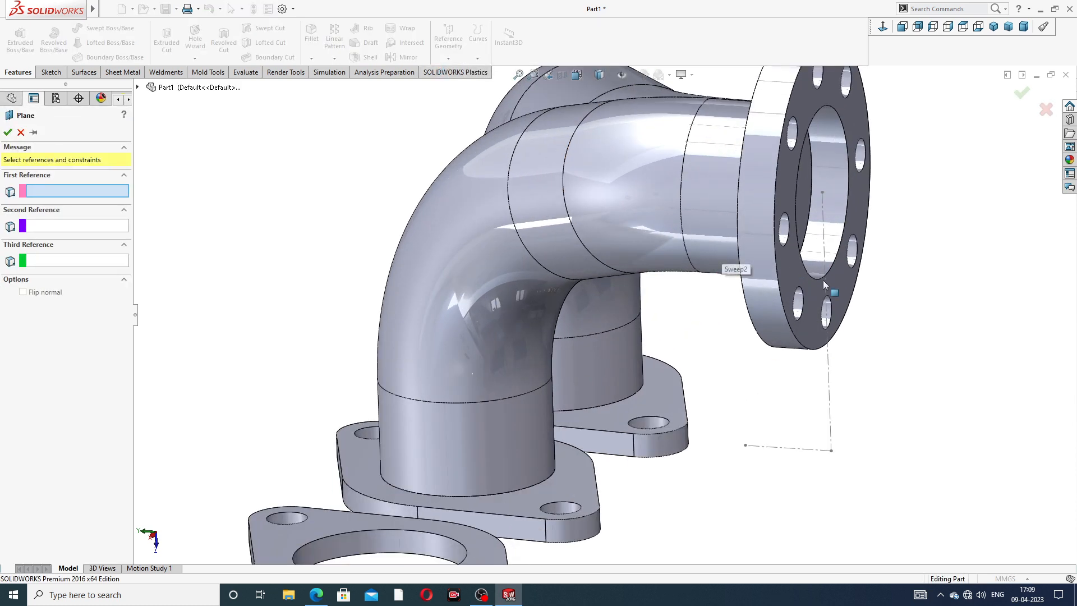
left_click(829, 359)
left_click(788, 449)
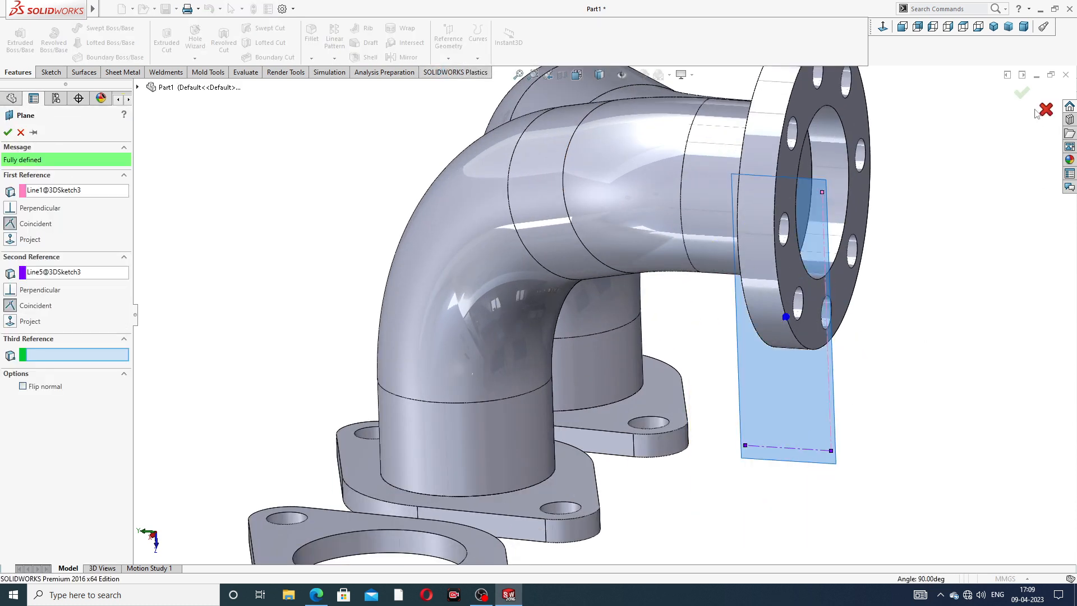
left_click(1022, 94)
scroll(909, 230, "up", 3)
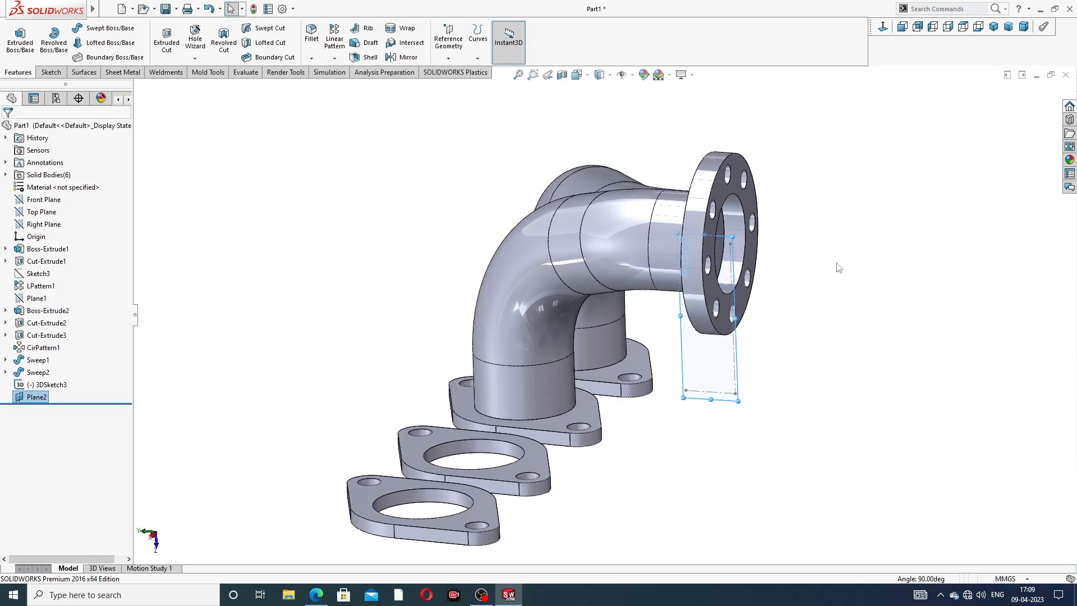
Mirror Sweep1 and Sweep2 about the new plane to form the pipes to the other two port flanges.
middle_click_drag(839, 268, 858, 245)
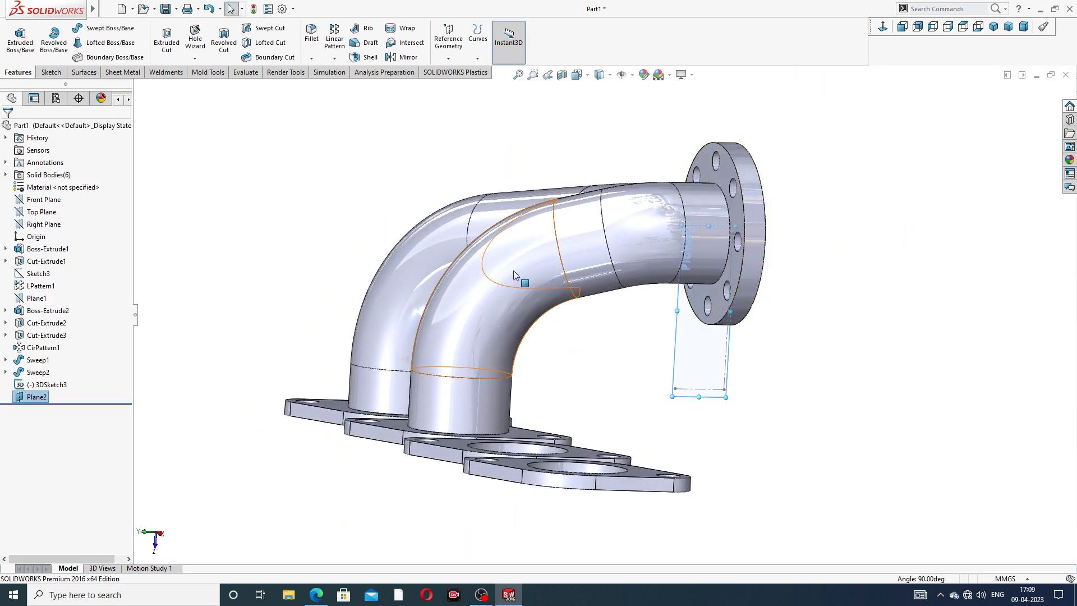
left_click(404, 58)
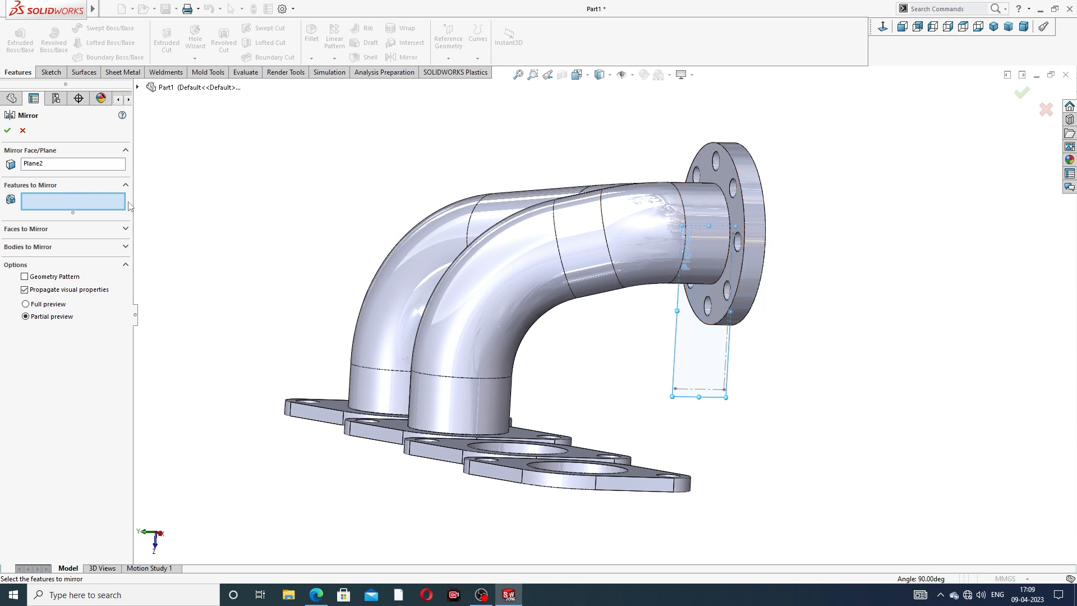
left_click(139, 88)
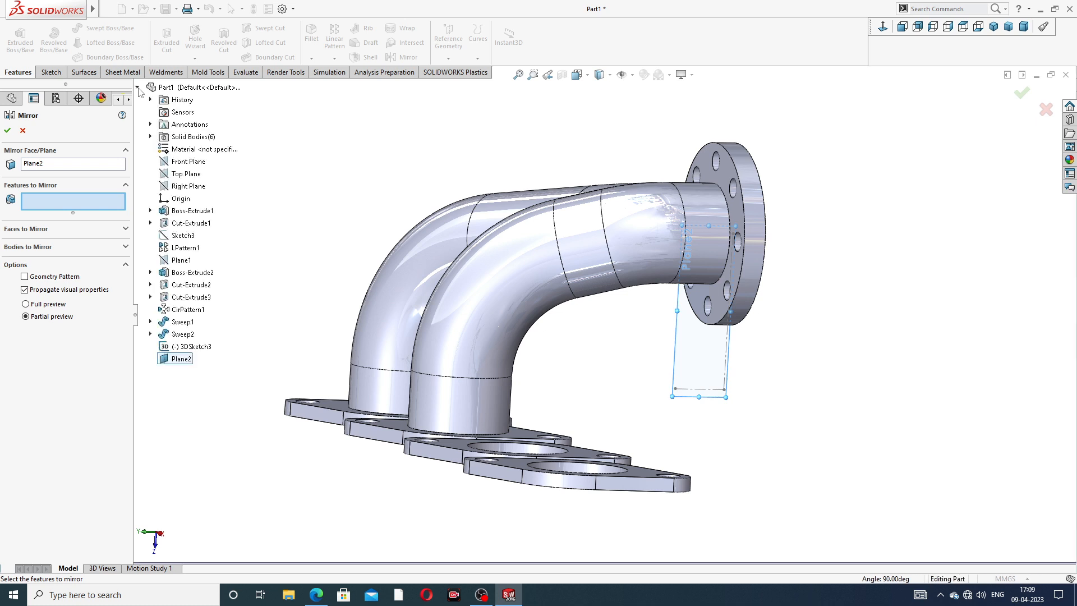
left_click(183, 322)
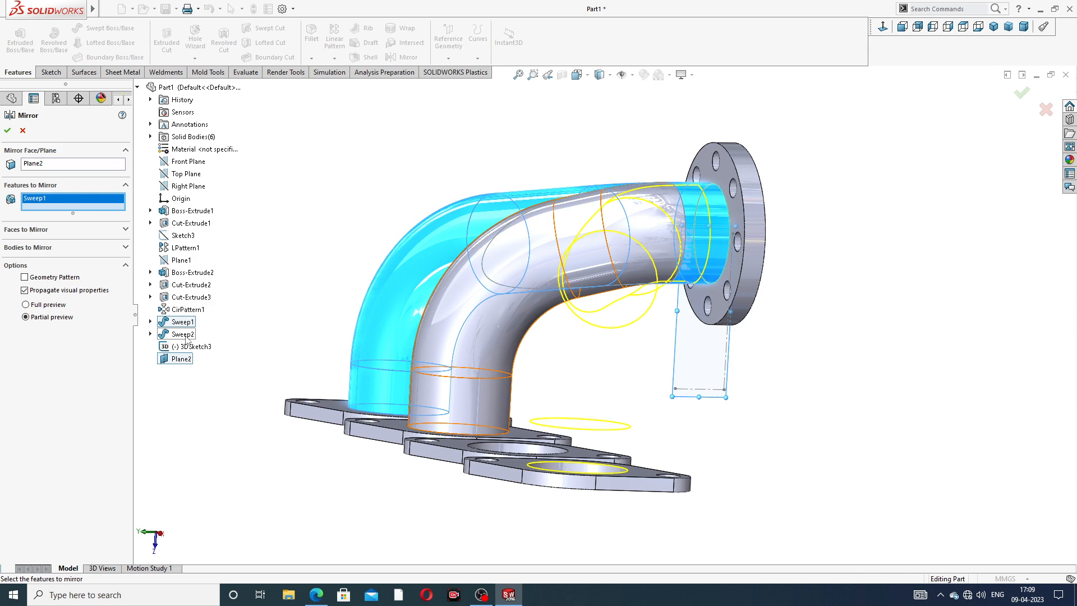
left_click(182, 334)
middle_click_drag(339, 341, 570, 369)
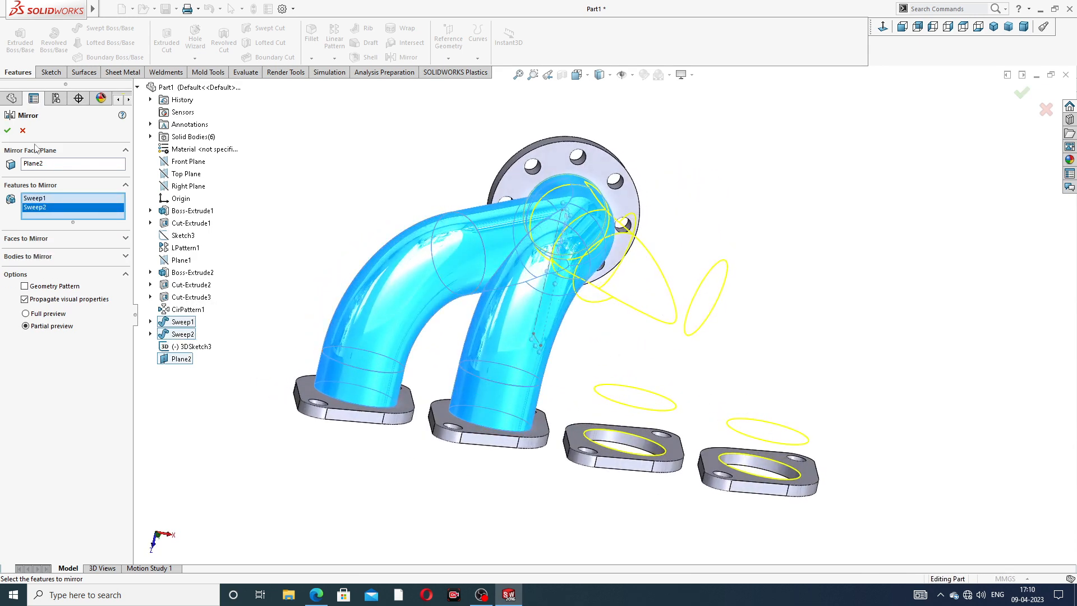
left_click(8, 130)
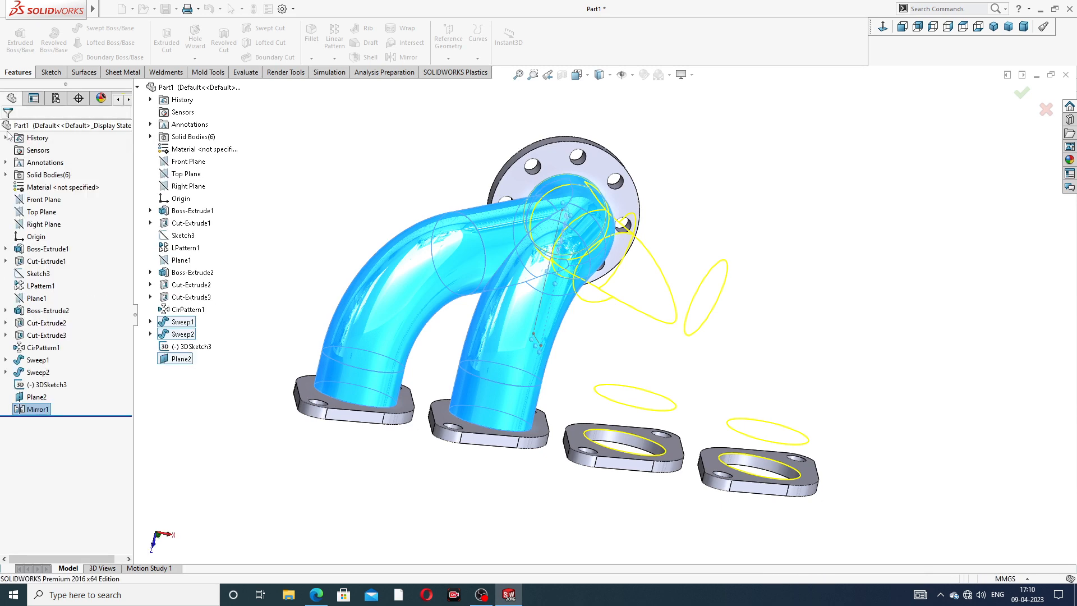
Hide the mirror plane and the 3D sketch with its two centerlines.
middle_click_drag(724, 223, 634, 298)
scroll(634, 299, "down", 8)
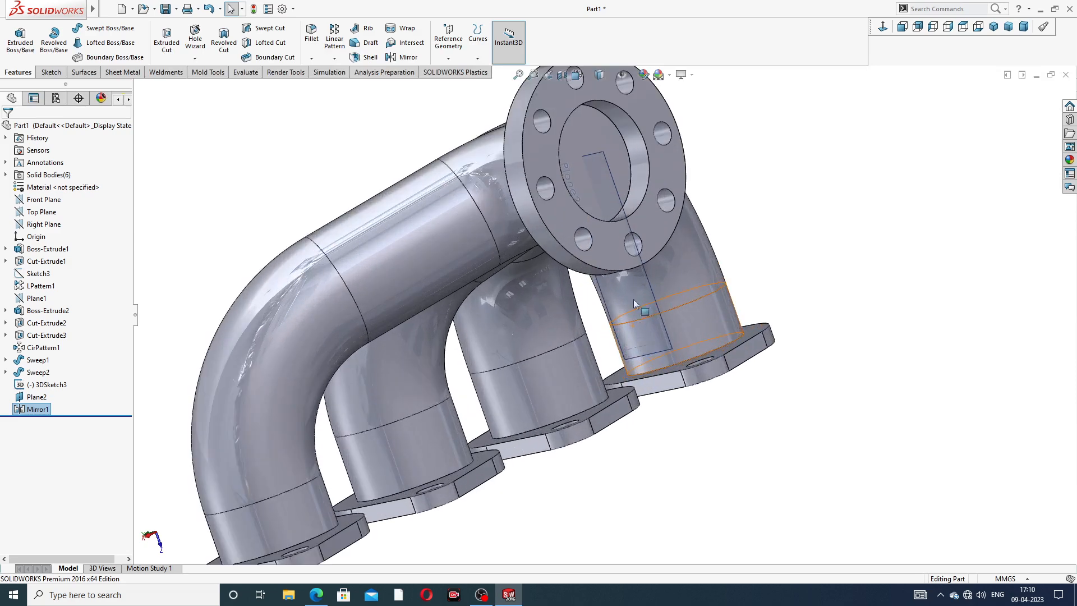
scroll(752, 274, "up", 10)
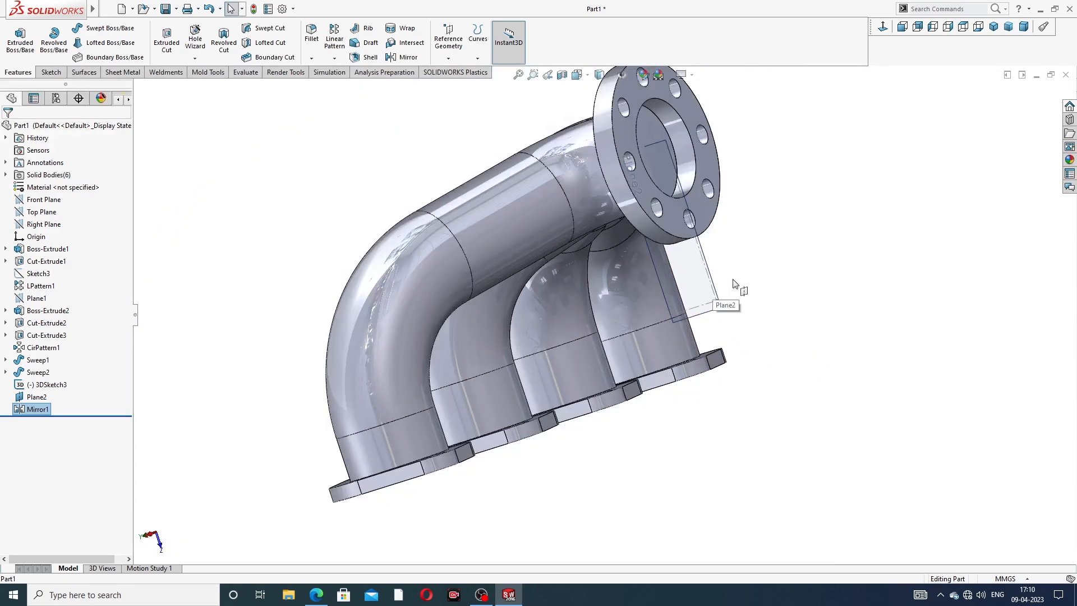
left_click(709, 278)
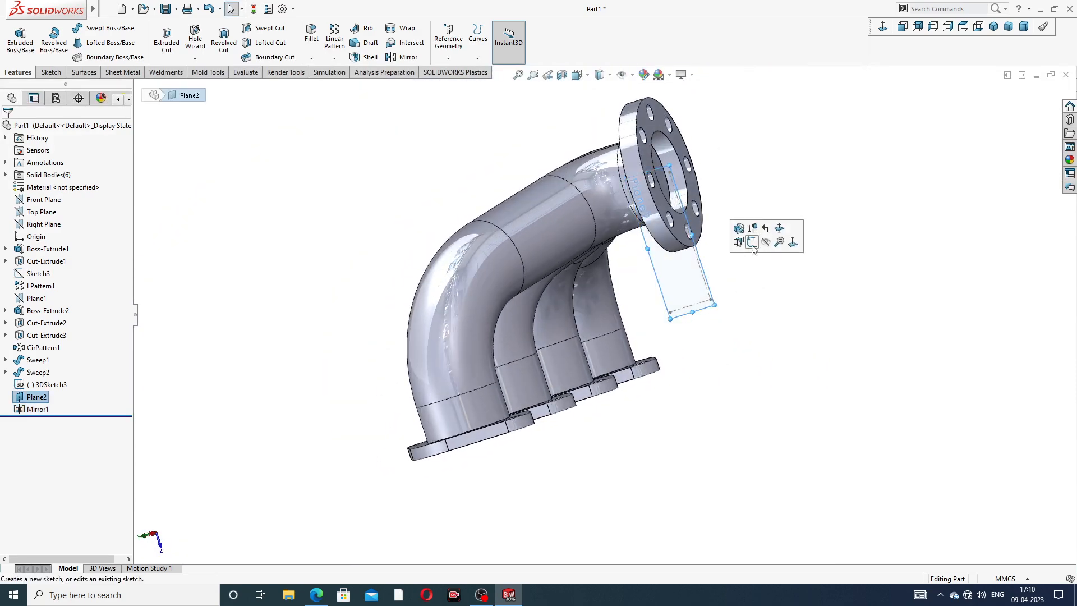
scroll(689, 280, "down", 4)
left_click(692, 281)
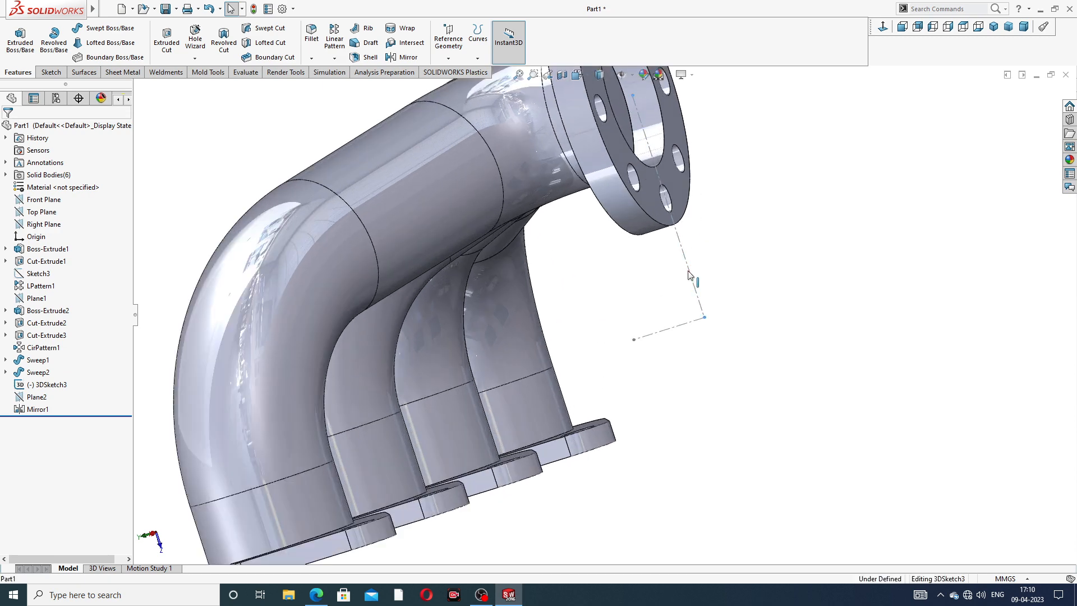
left_click(736, 239)
Shell the pipes with a 1 mm wall, removing the pipe end faces at the round flange and all four port flanges.
scroll(705, 222, "up", 4)
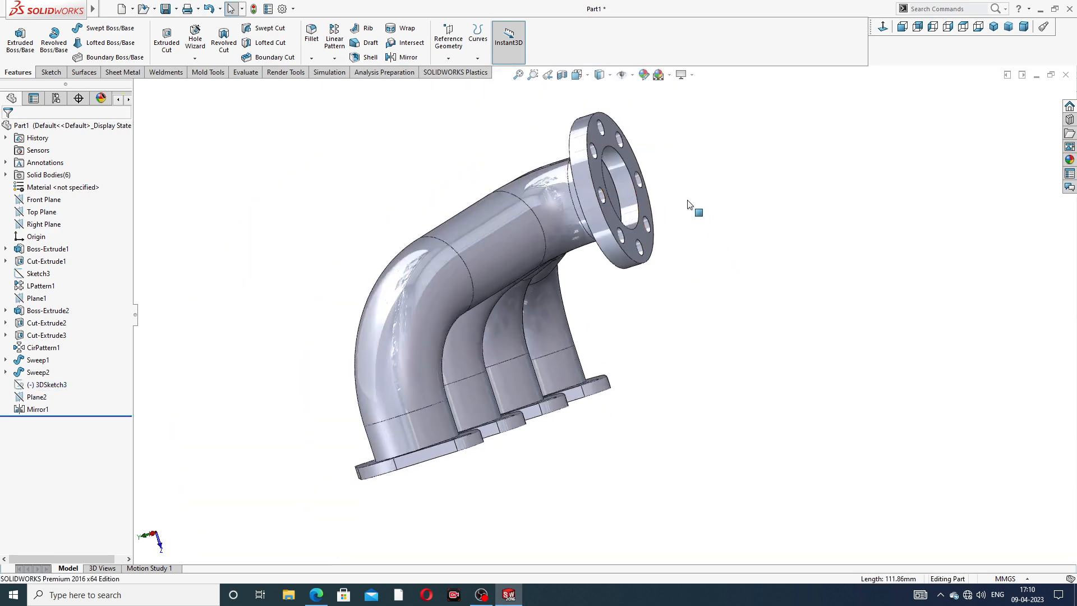
middle_click_drag(697, 216, 594, 194)
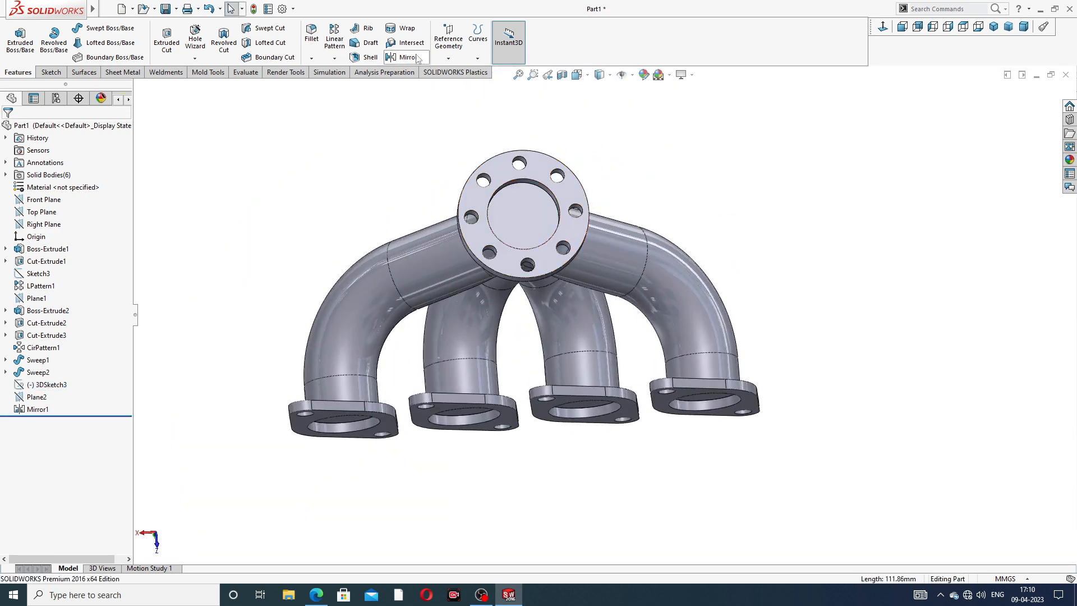
left_click(370, 59)
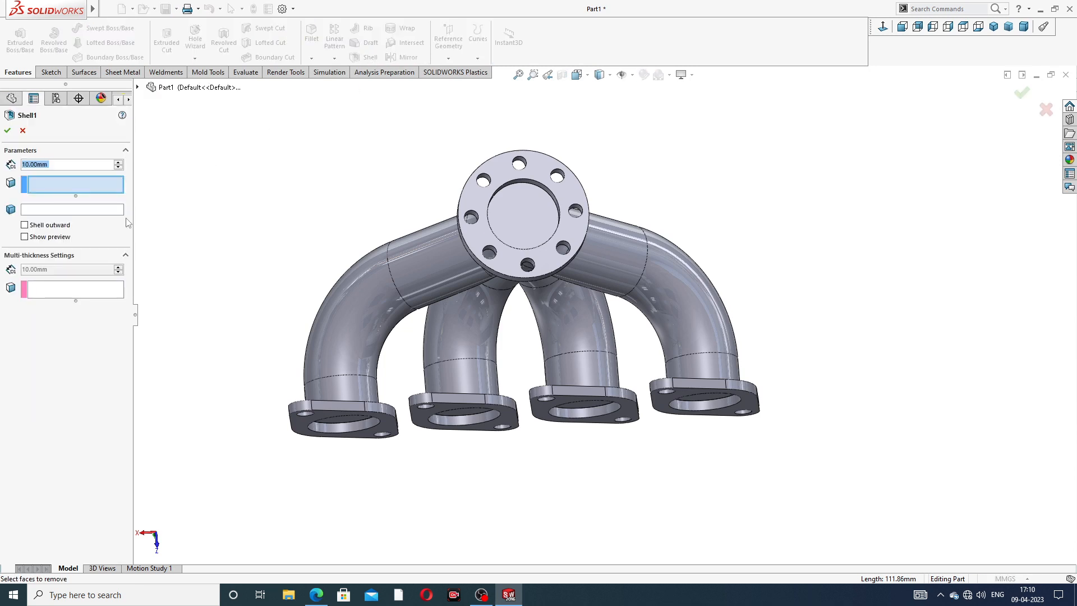
type("1")
key("Return")
scroll(534, 332, "down", 3)
left_click(530, 162)
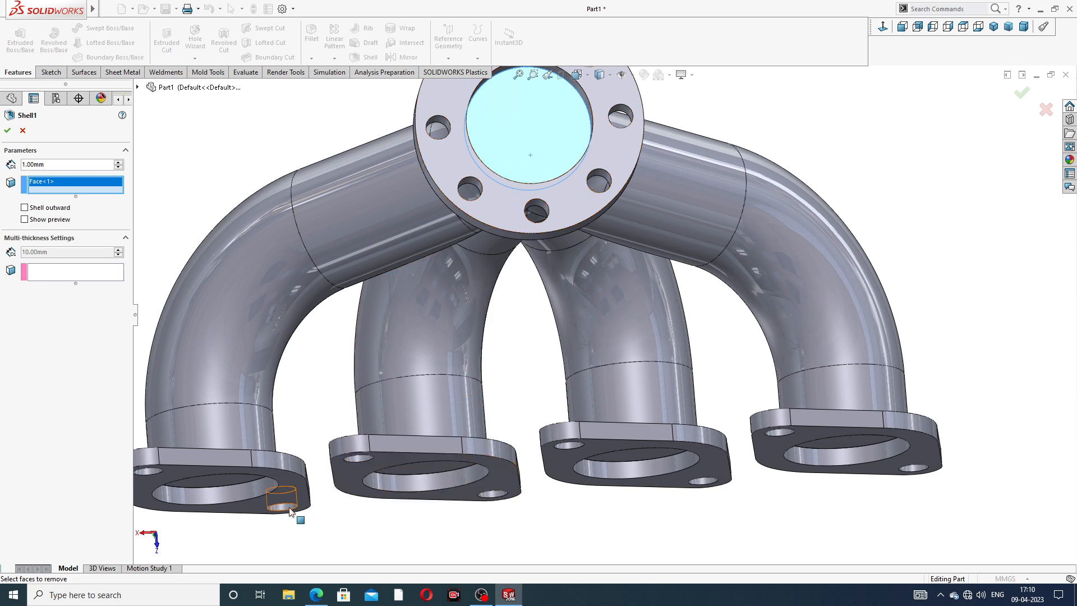
scroll(305, 510, "up", 2)
left_click(291, 444)
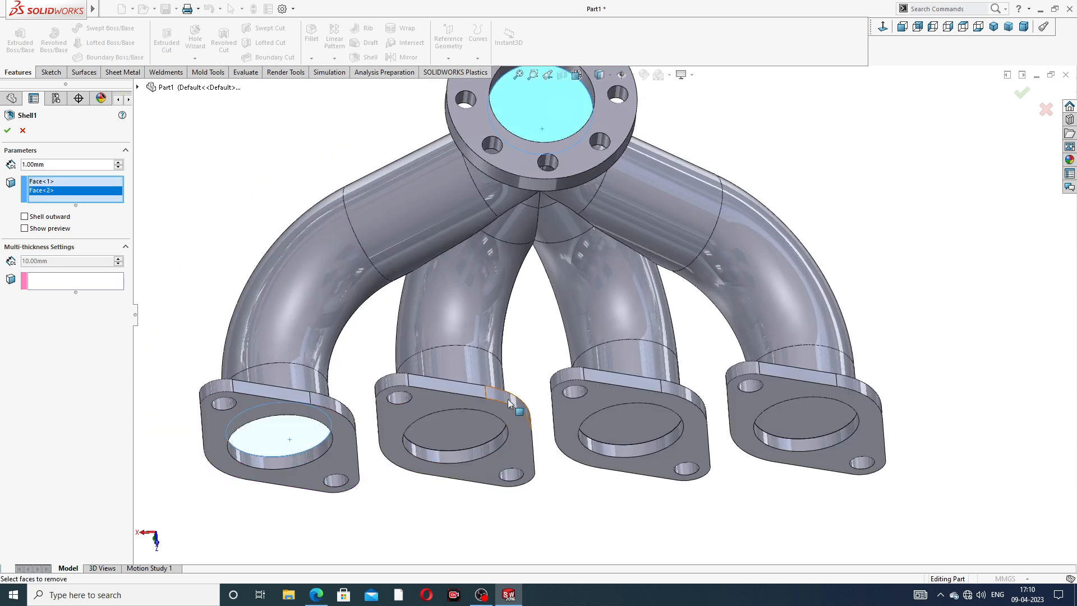
left_click(454, 435)
scroll(539, 440, "up", 3)
middle_click_drag(574, 452, 583, 393)
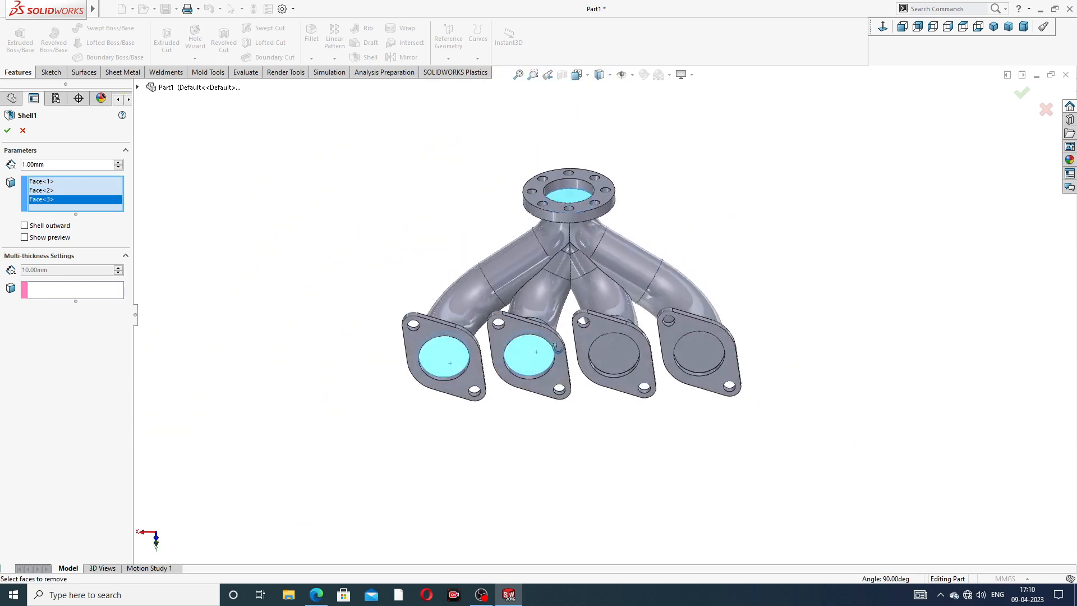
left_click(619, 349)
left_click(693, 352)
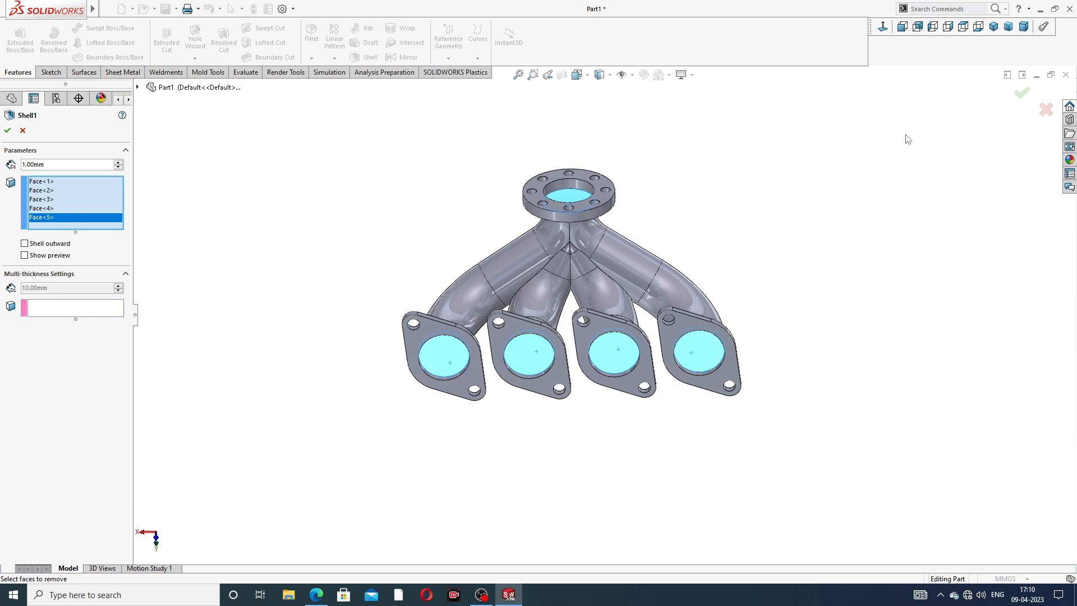
left_click(1023, 93)
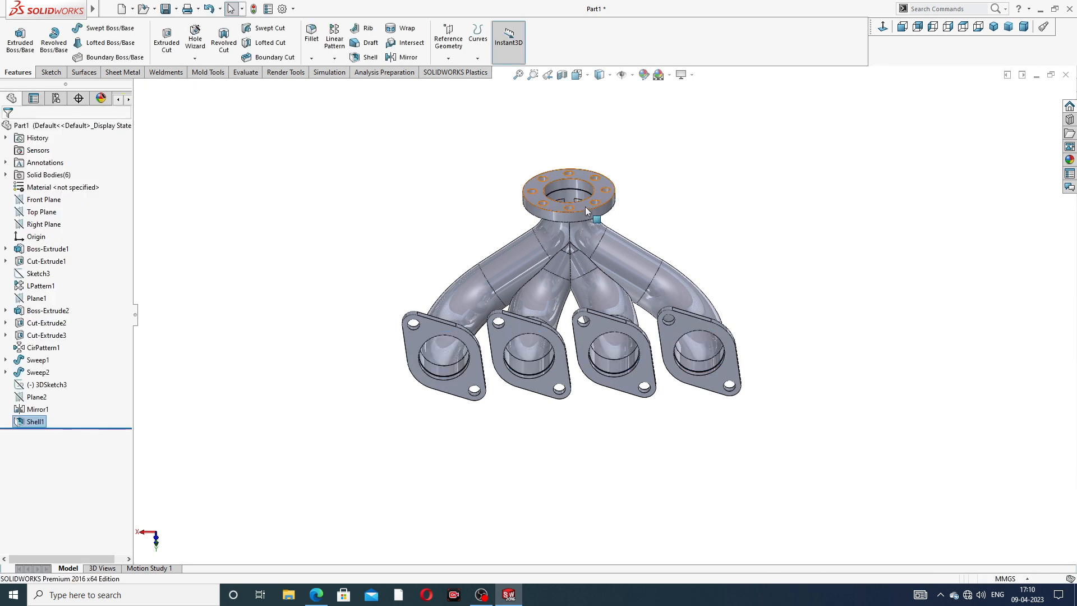
Inspect the hollow pipes through the round flange's opening, and switch to the exhaust manifold PDF drawing in the browser.
middle_click_drag(584, 206, 581, 392)
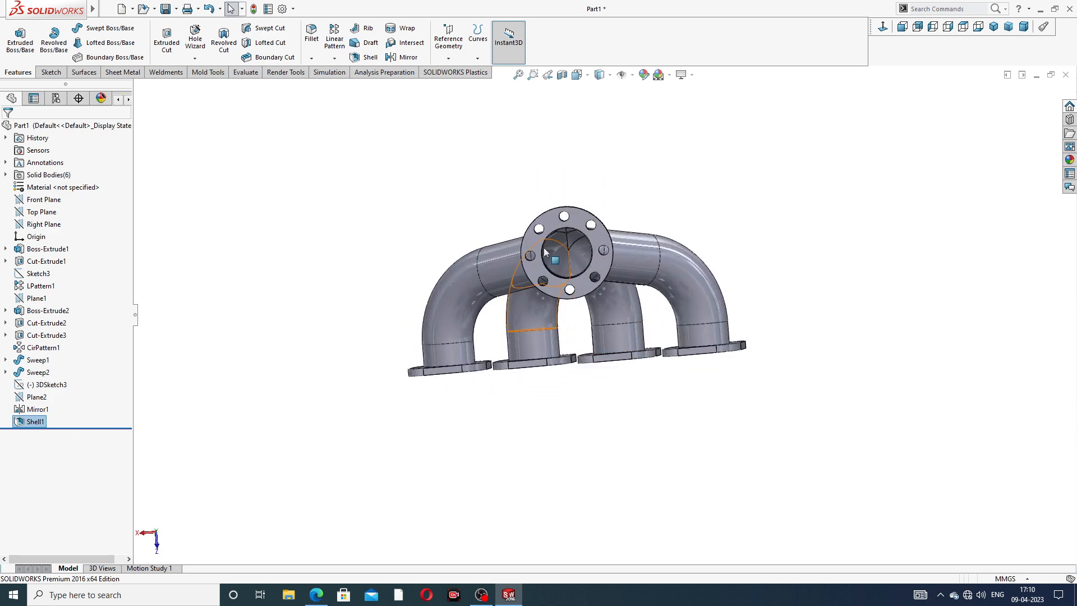
middle_click_drag(543, 247, 648, 244)
scroll(682, 321, "up", 3)
scroll(713, 307, "down", 2)
scroll(648, 245, "down", 3)
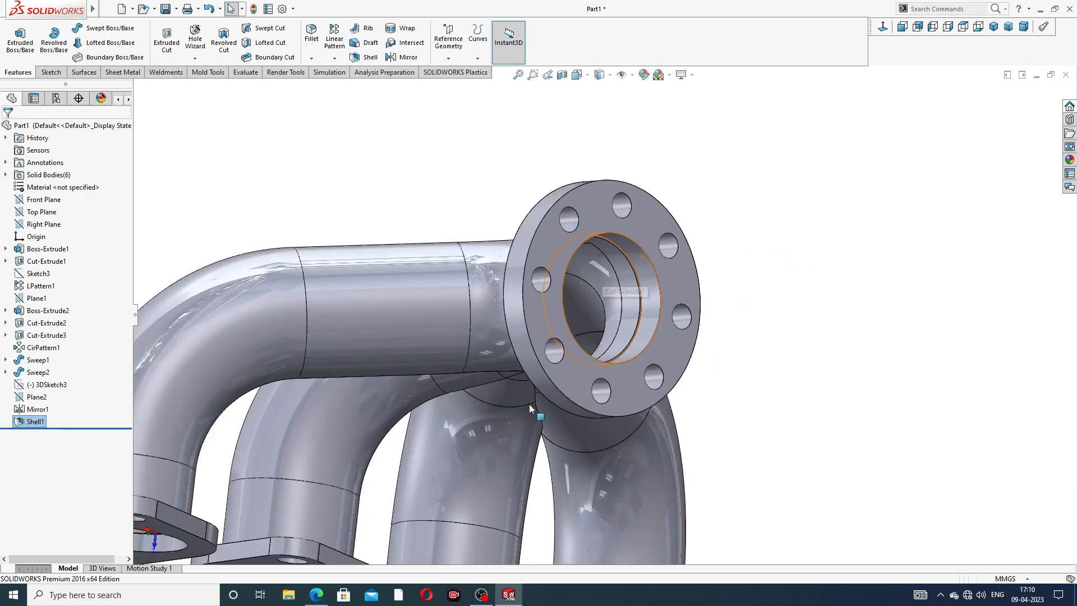
left_click(317, 593)
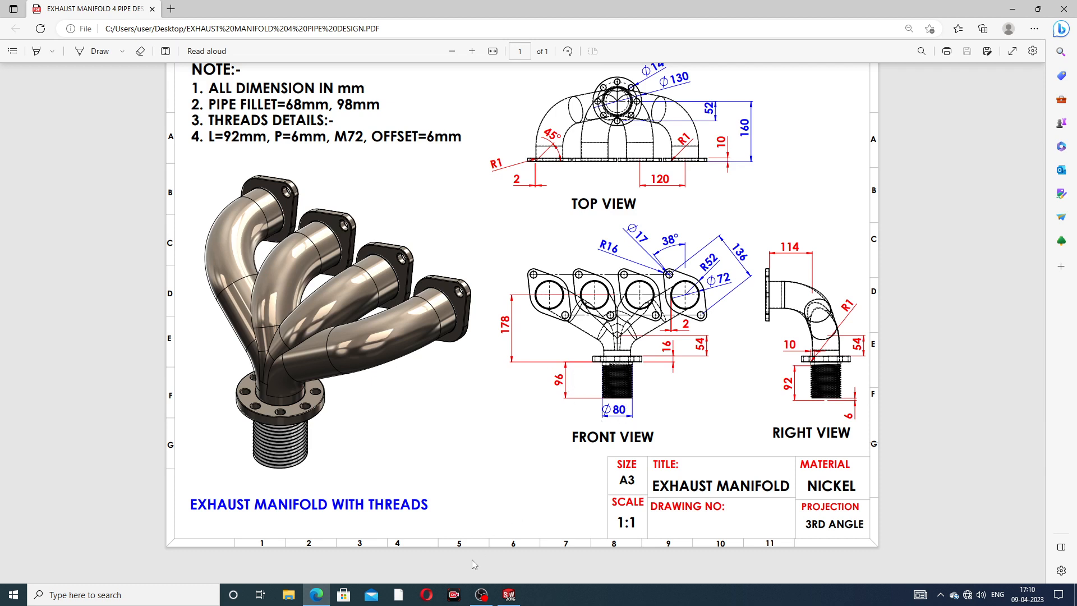
Switch back to SOLIDWORKS and sketch a circle about 84 mm in diameter on the round flange's outer face, centred on its opening.
left_click(318, 595)
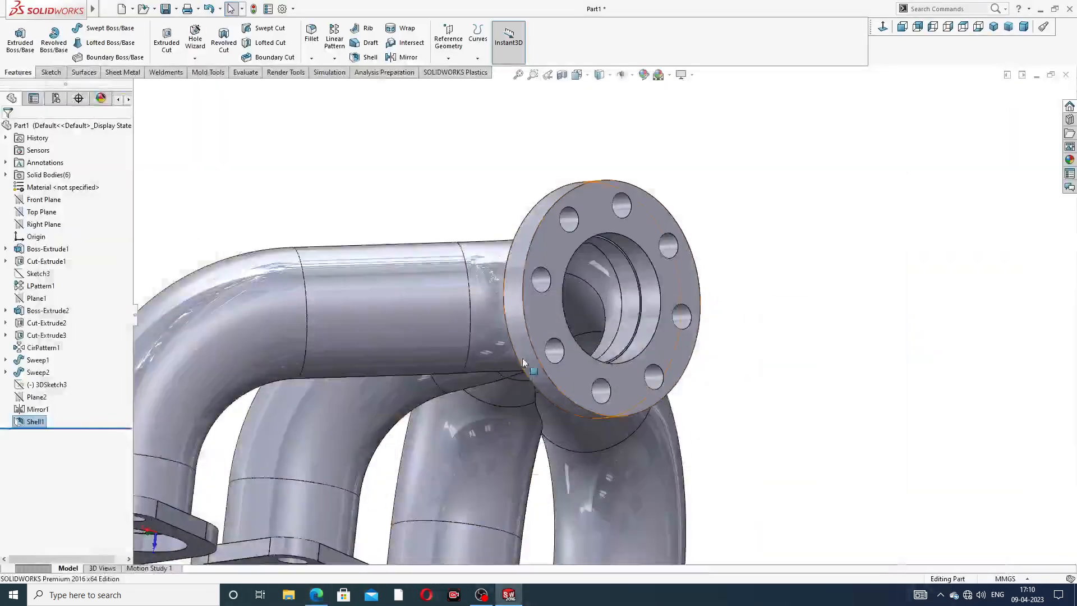
scroll(634, 241, "down", 3)
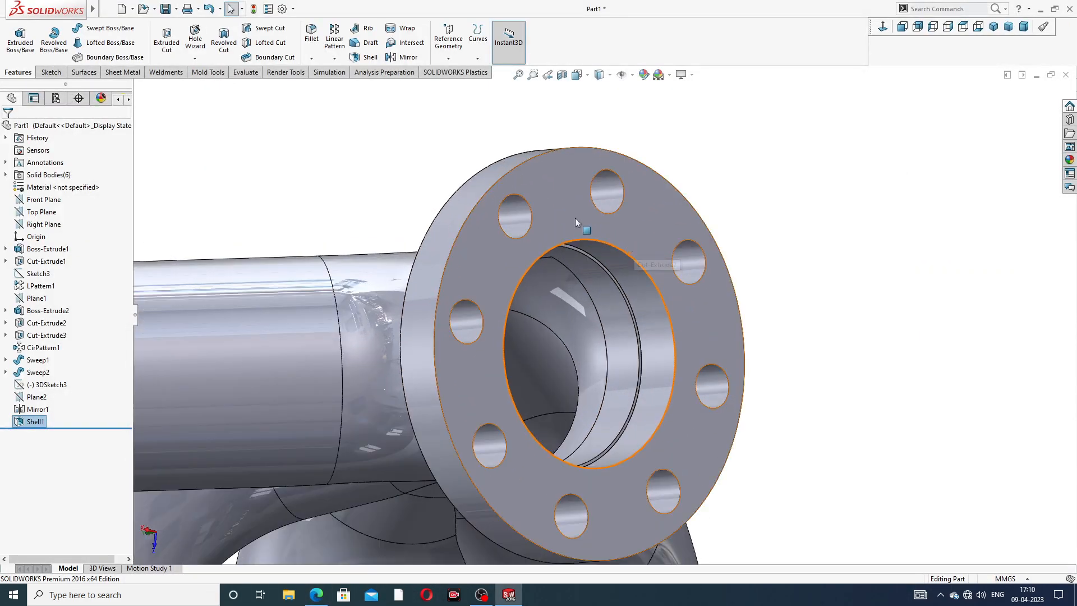
left_click(576, 221)
left_click(635, 188)
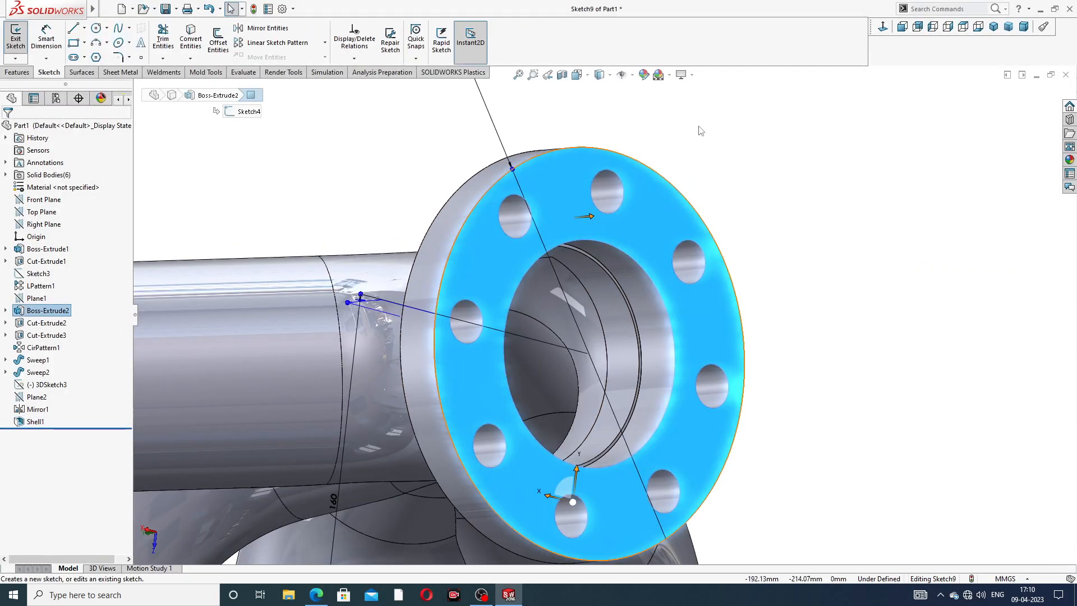
left_click(882, 26)
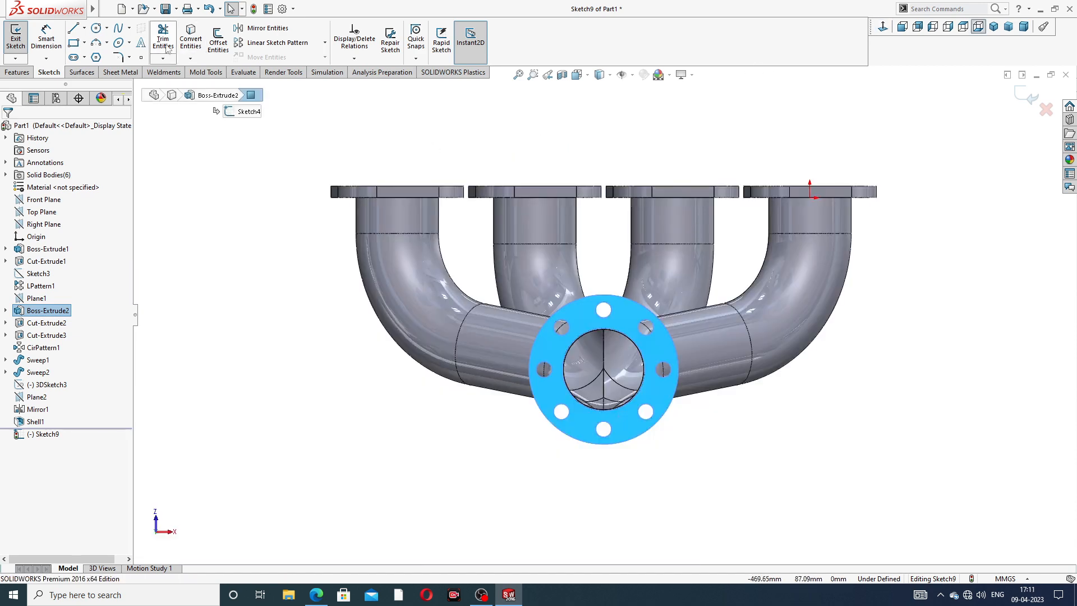
left_click(96, 28)
scroll(595, 337, "down", 3)
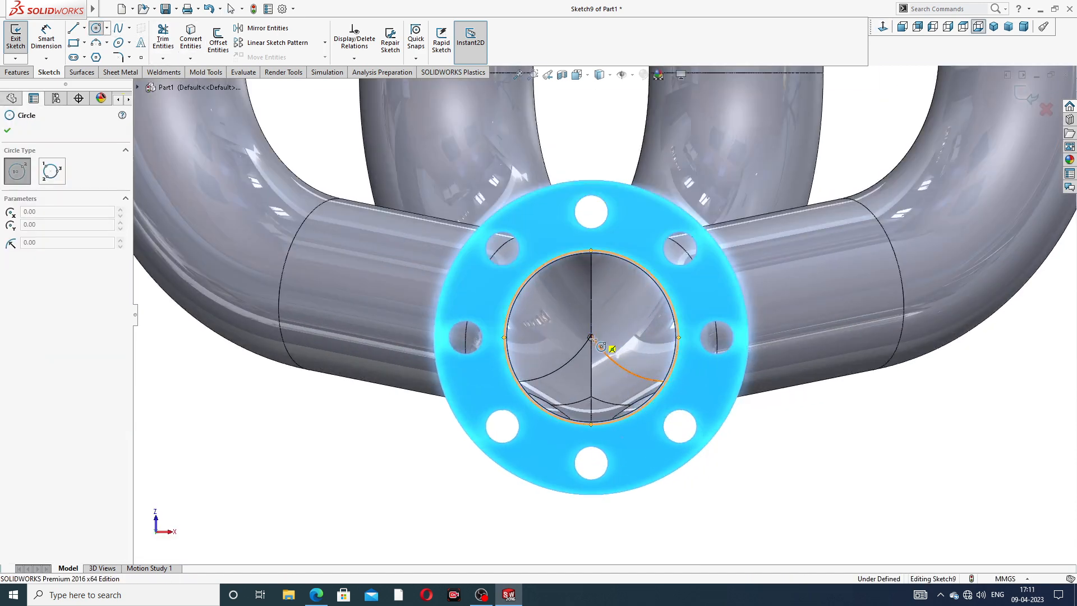
left_click(591, 337)
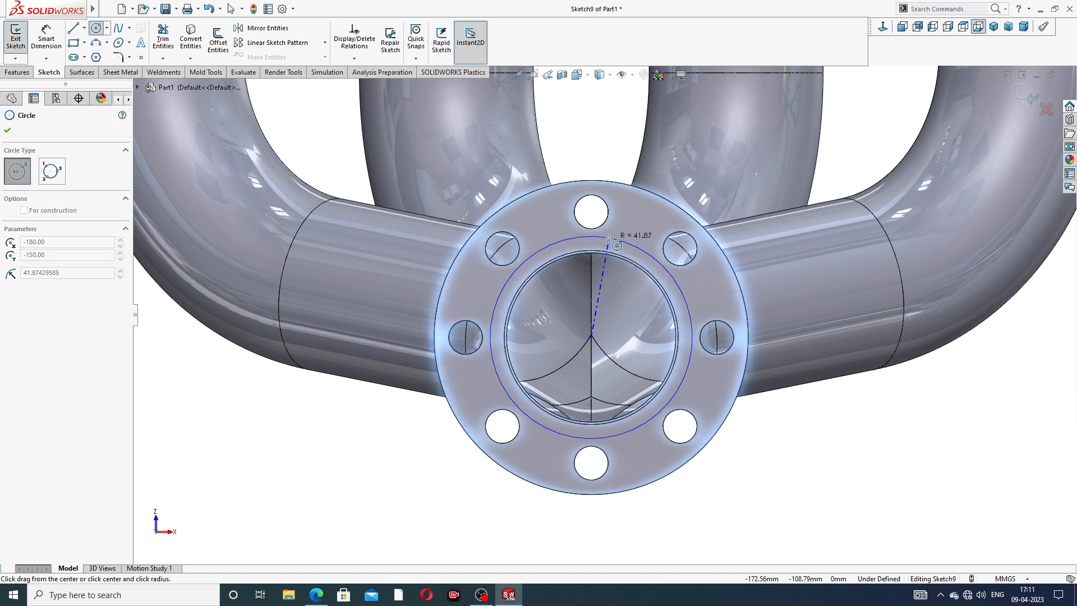
left_click(639, 247)
right_click(624, 150)
left_click(633, 157)
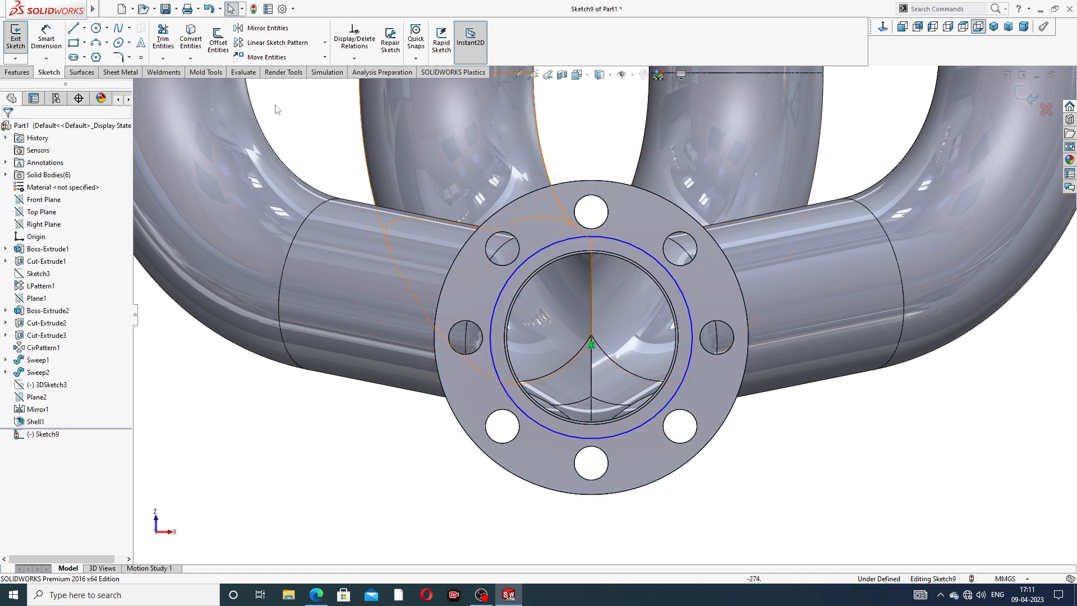
Dimension the circle around the flange opening to a diameter of 80 mm.
left_click(46, 37)
left_click(634, 245)
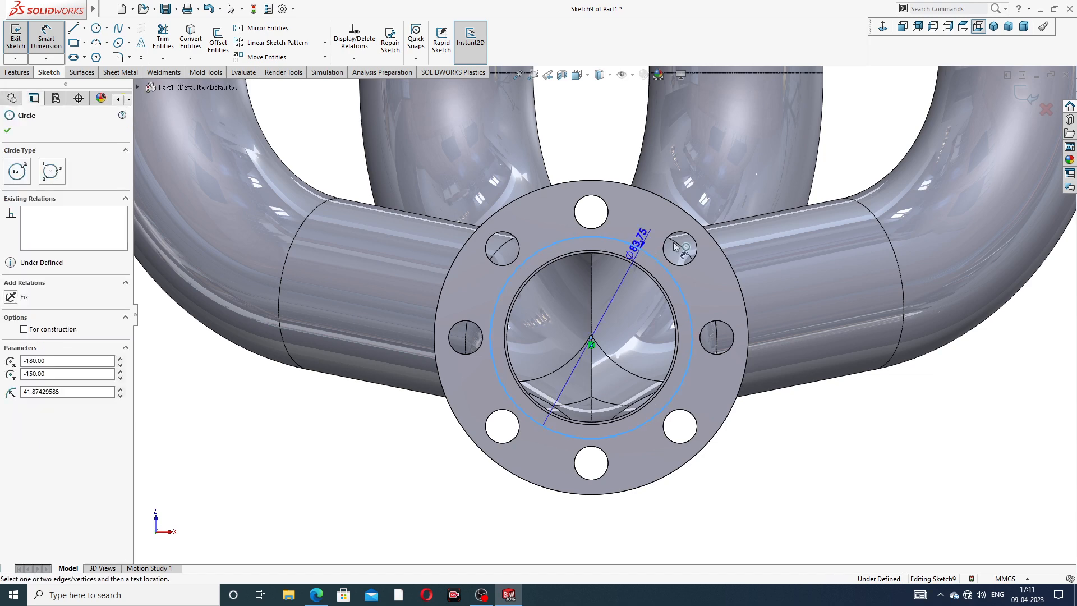
left_click(862, 181)
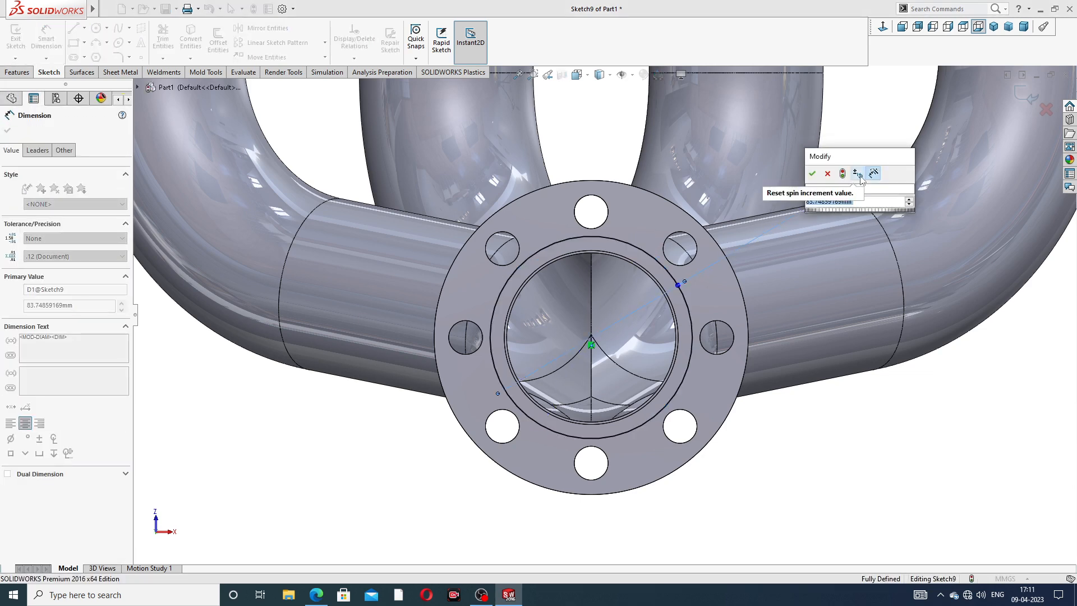
type("80")
key("Return")
left_click(851, 439)
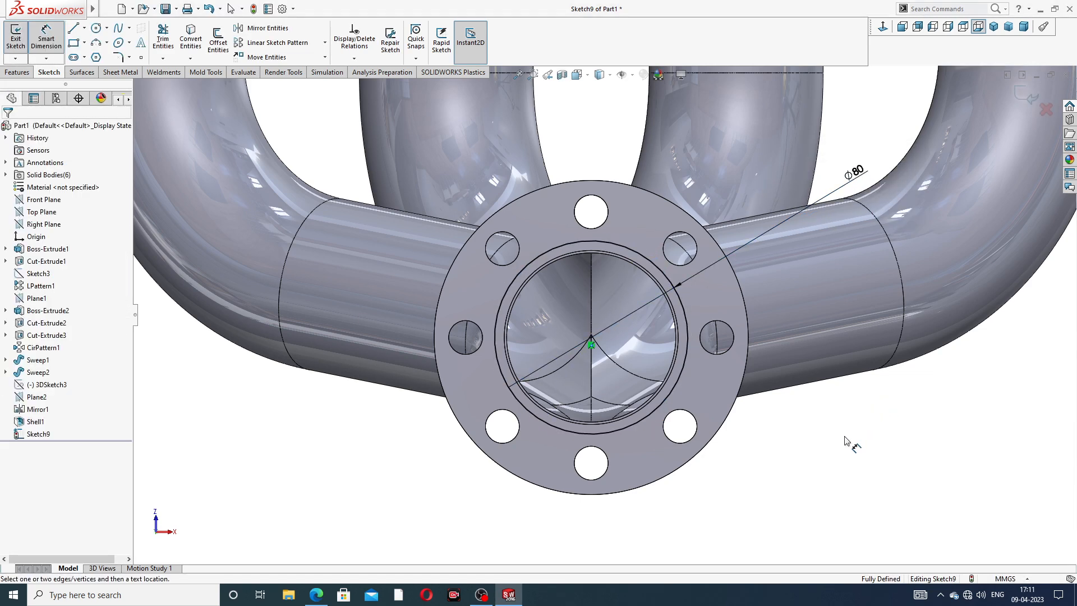
right_click(847, 440)
left_click(865, 184)
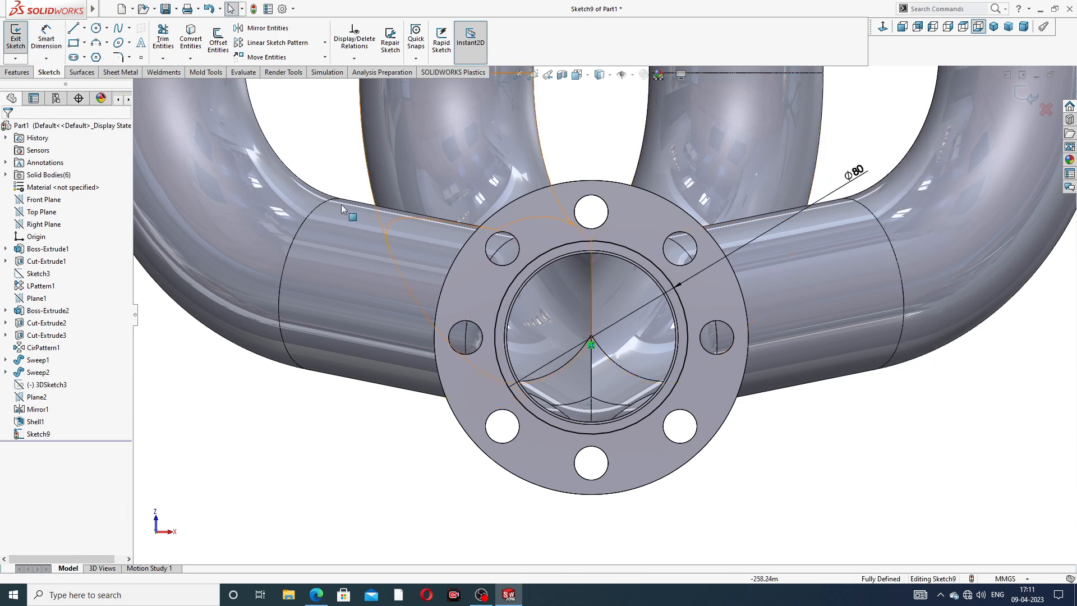
Set up a blind boss extrusion of the circle outward from the round flange with a depth of 96 mm.
left_click(17, 73)
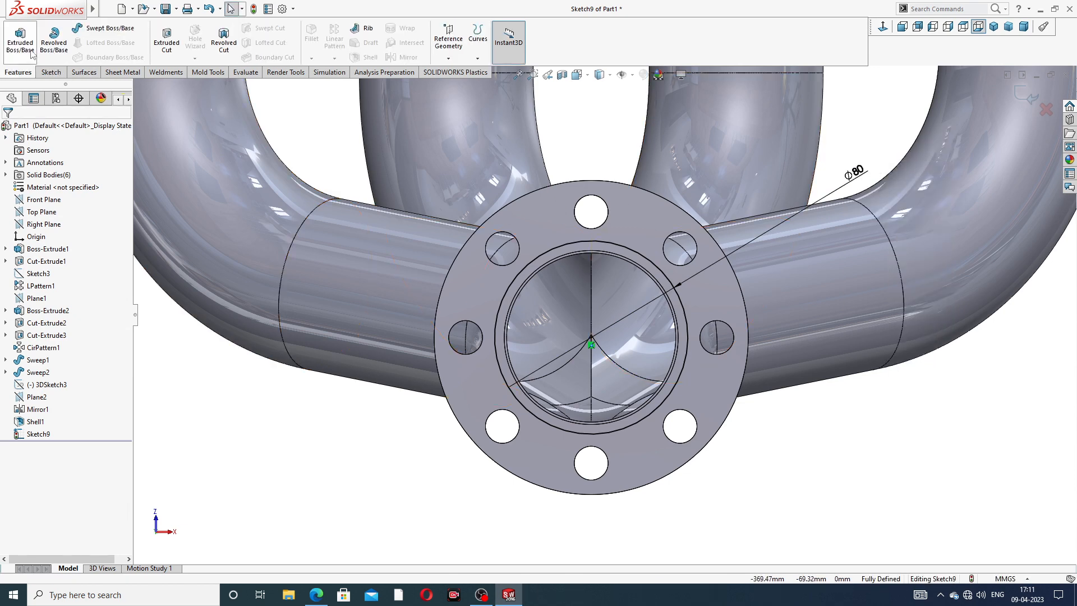
left_click(23, 39)
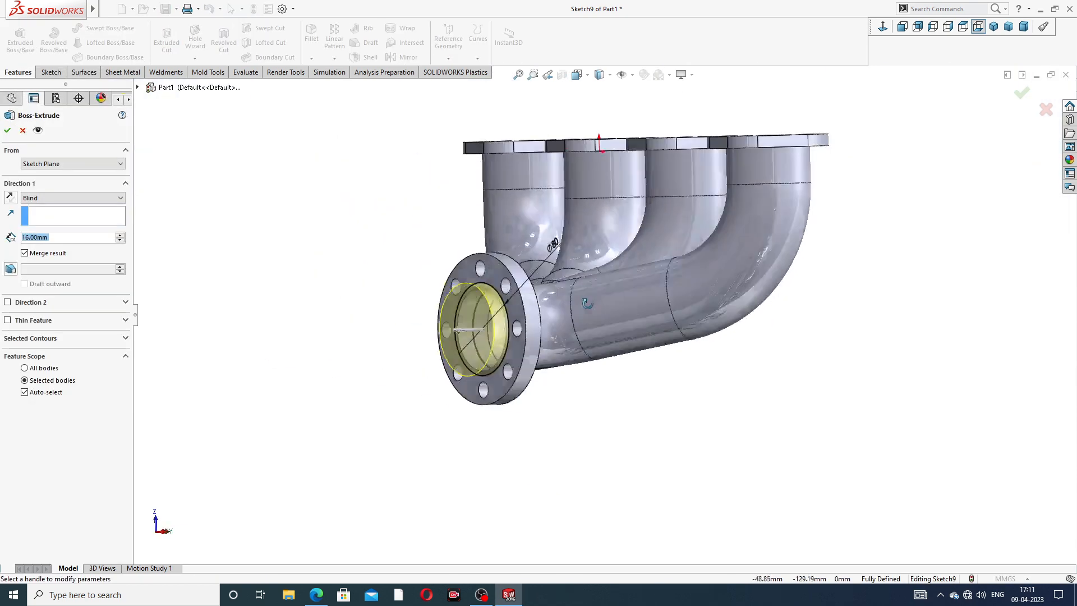
middle_click_drag(587, 303, 536, 331)
scroll(508, 324, "down", 3)
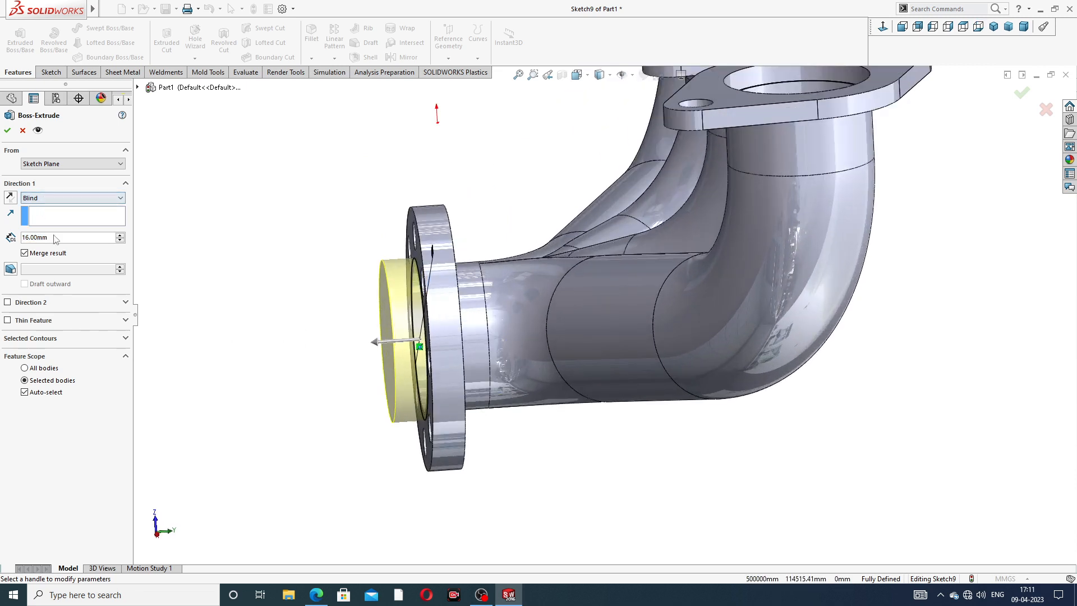
type("9")
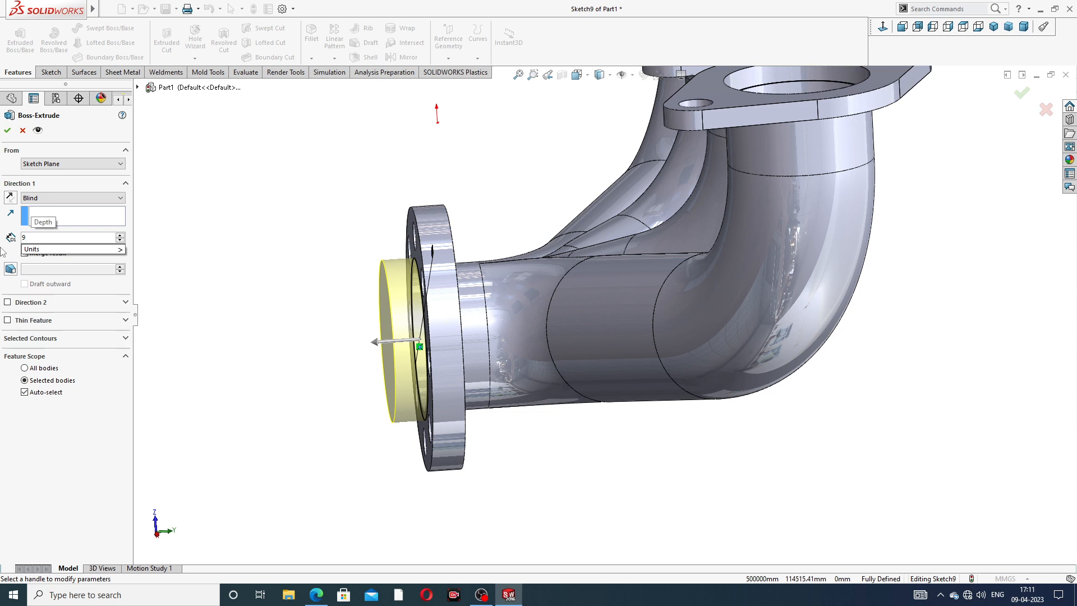
type("6")
key("Return")
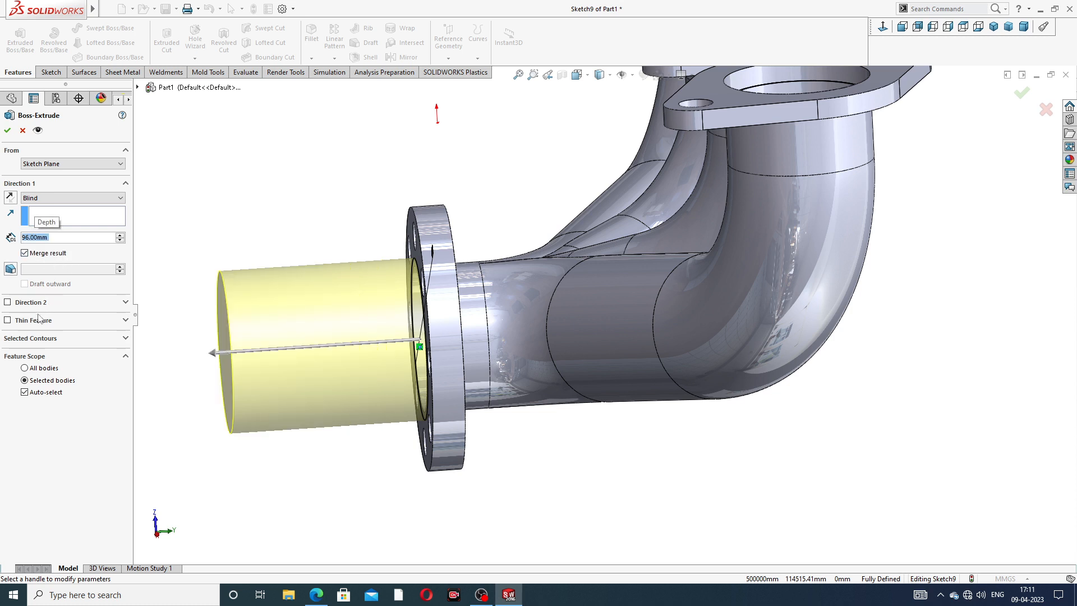
Make the extrusion a one-direction thin feature with a 10 mm wall reversed to the inside, and complete the tube.
left_click(24, 323)
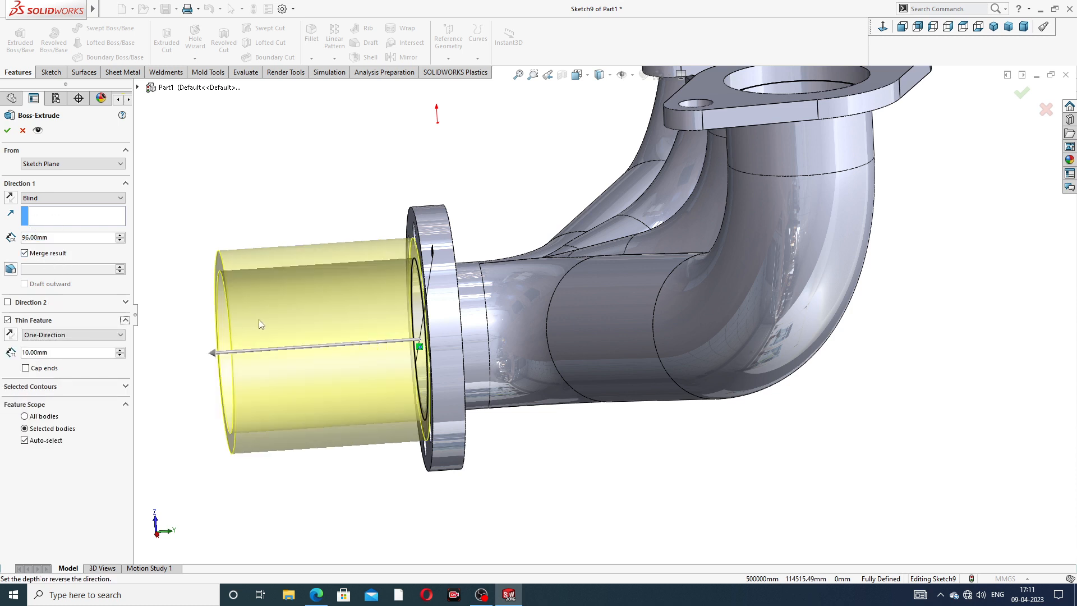
scroll(258, 318, "up", 2)
middle_click_drag(314, 333, 351, 314)
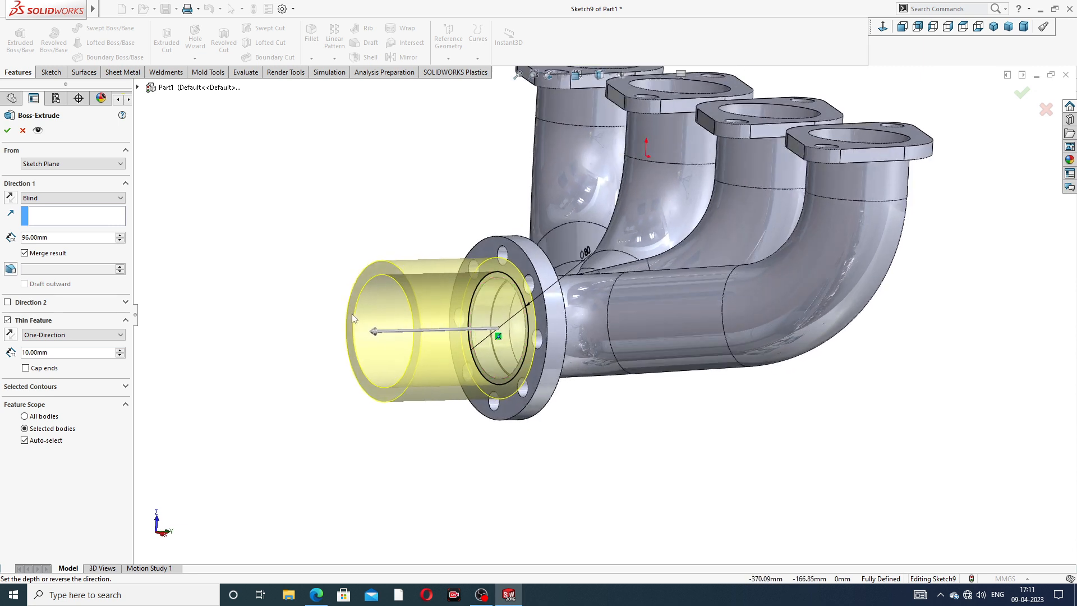
left_click(10, 335)
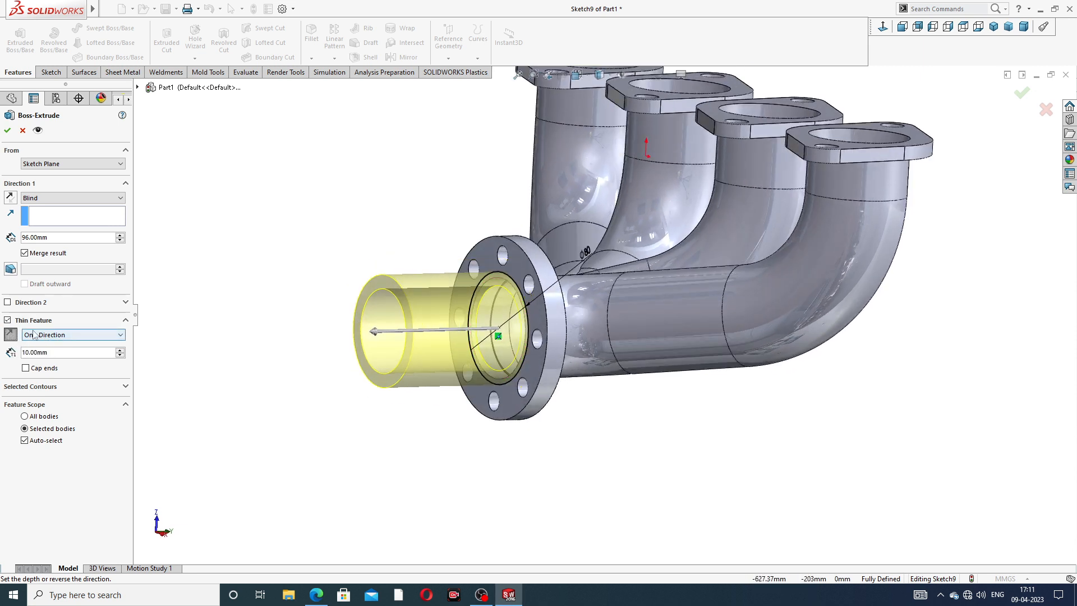
middle_click_drag(340, 297, 365, 286)
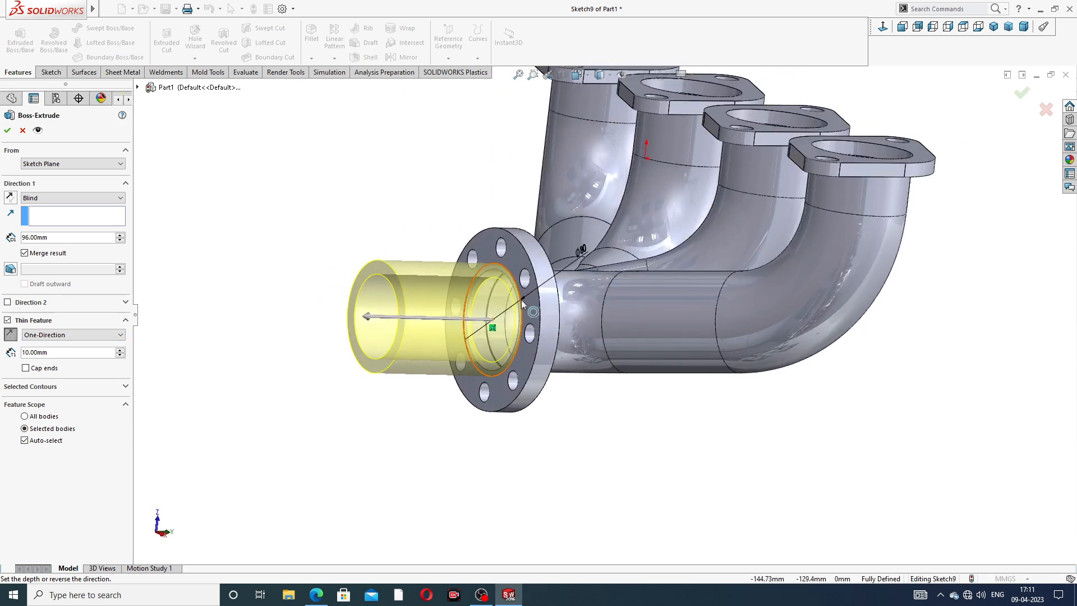
scroll(453, 227, "down", 2)
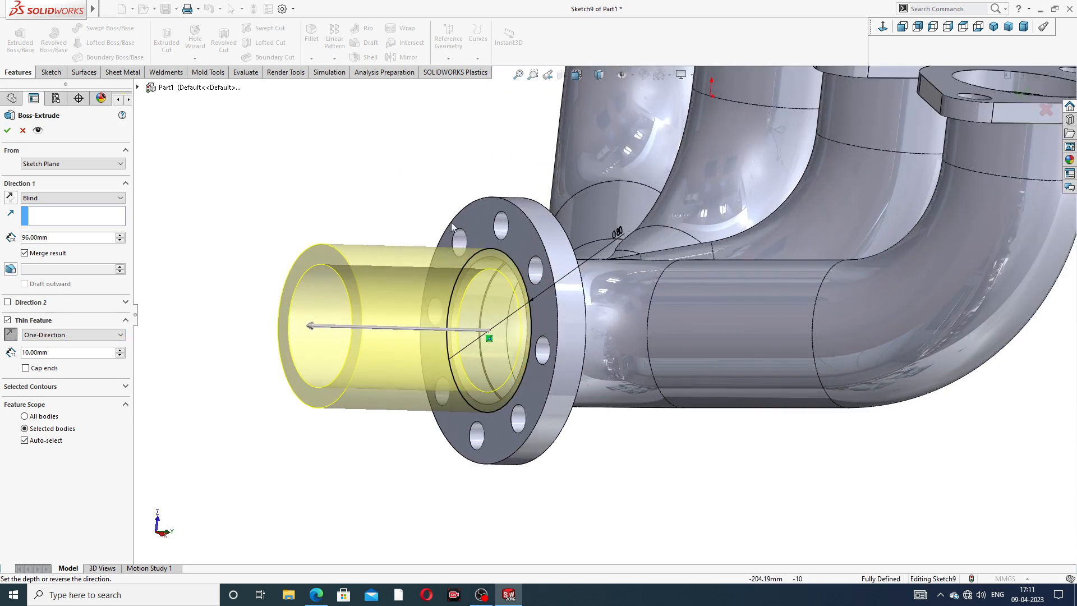
left_click(8, 130)
scroll(428, 212, "up", 3)
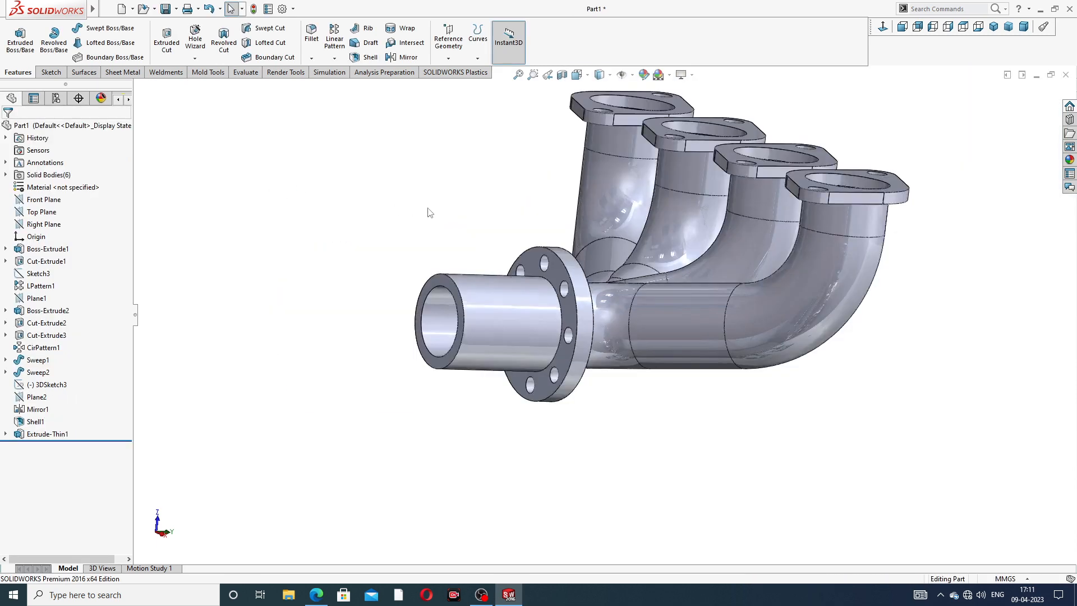
scroll(428, 209, "up", 1)
Check the PDF drawing and fillet the edge where the extruded tube meets the round flange with a 1 mm radius.
left_click(316, 594)
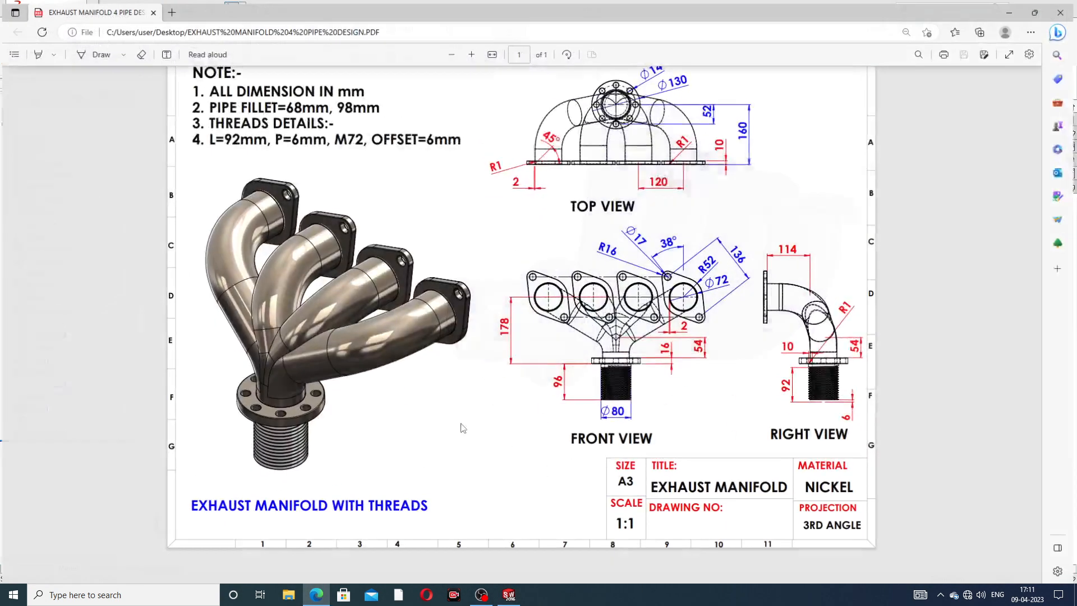
left_click(317, 595)
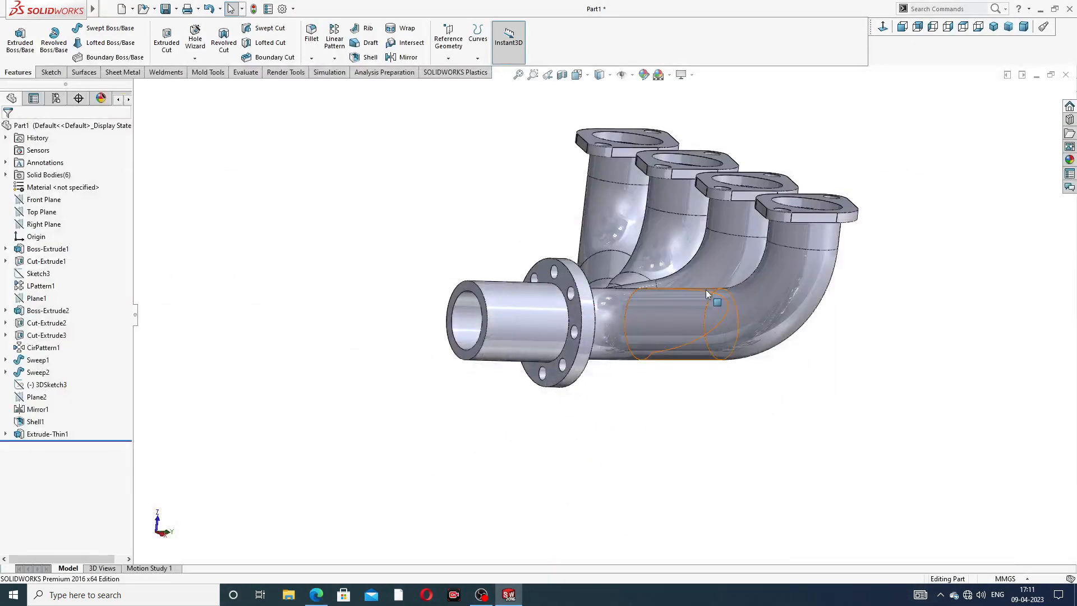
middle_click_drag(673, 231, 647, 256)
scroll(609, 296, "down", 6)
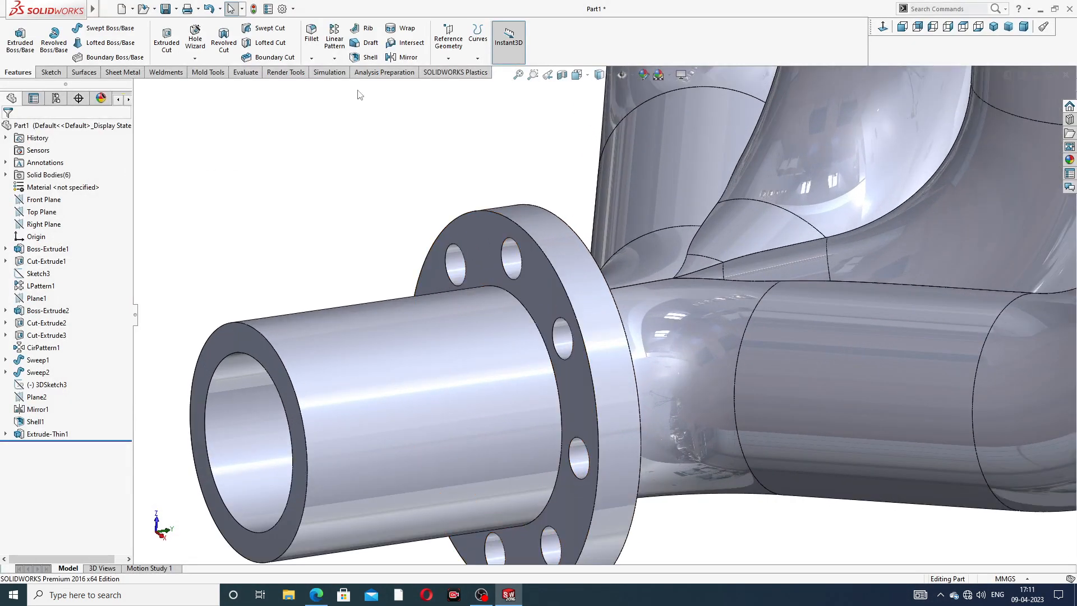
left_click(312, 35)
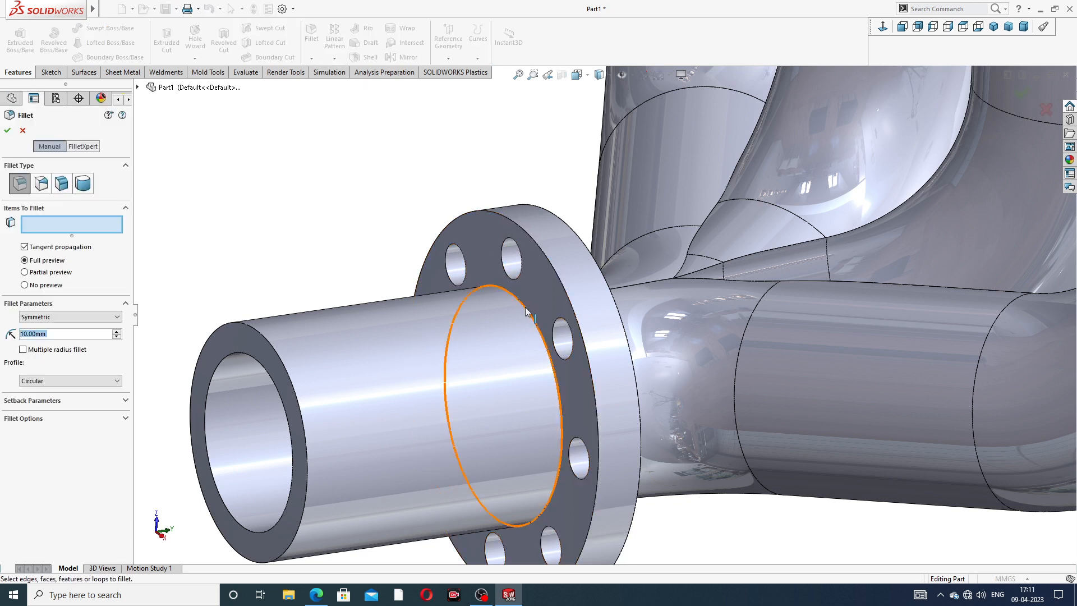
type("1")
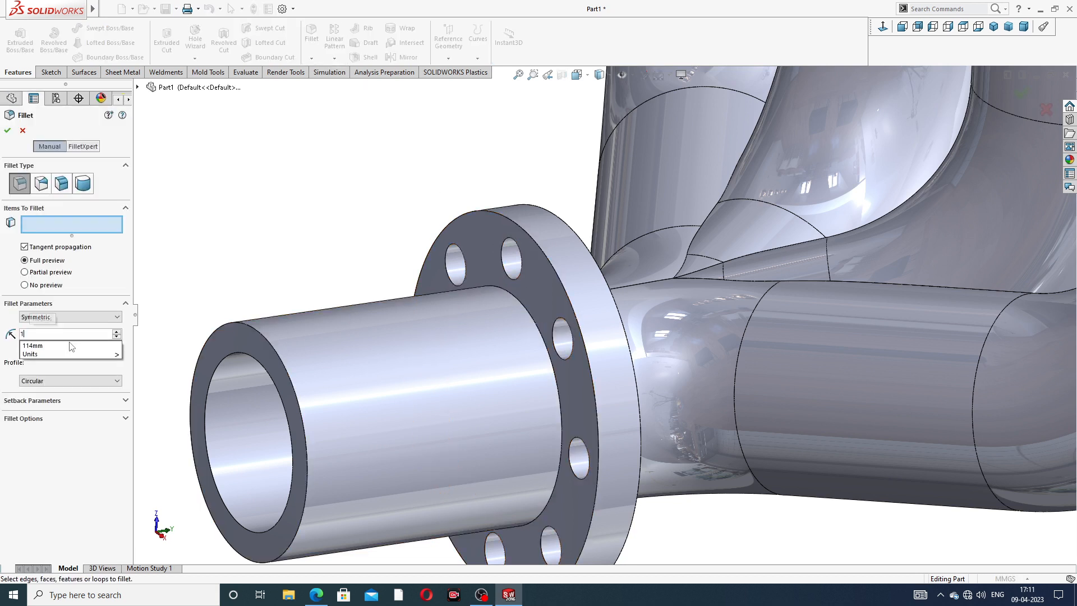
key("Return")
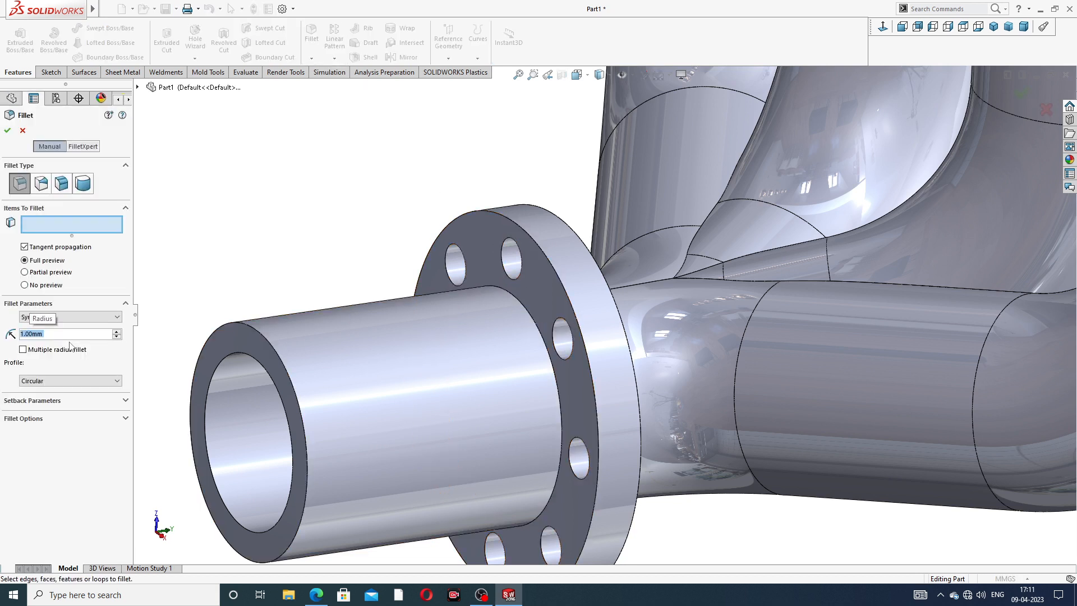
left_click(523, 320)
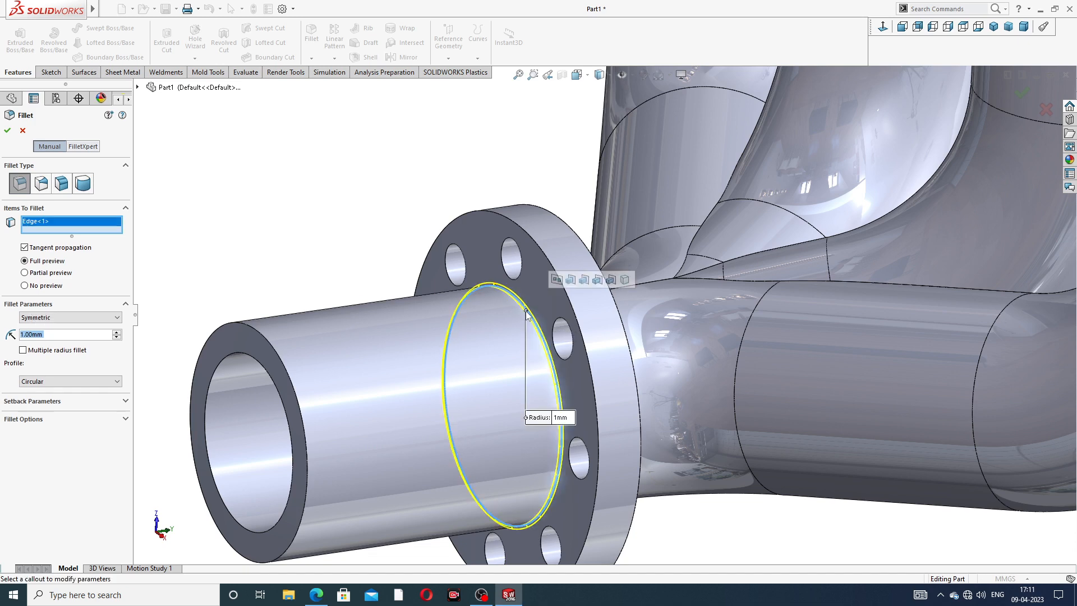
left_click(8, 132)
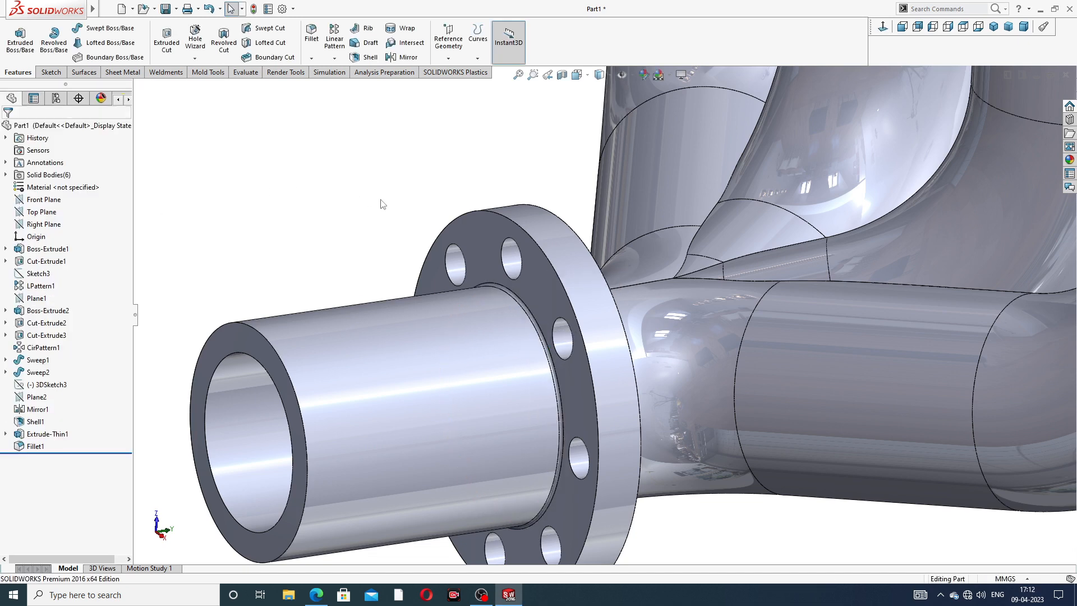
Delete the fillet feature on the edge where the extruded tube meets the round flange.
scroll(381, 203, "up", 3)
middle_click_drag(397, 203, 564, 311)
scroll(584, 318, "down", 2)
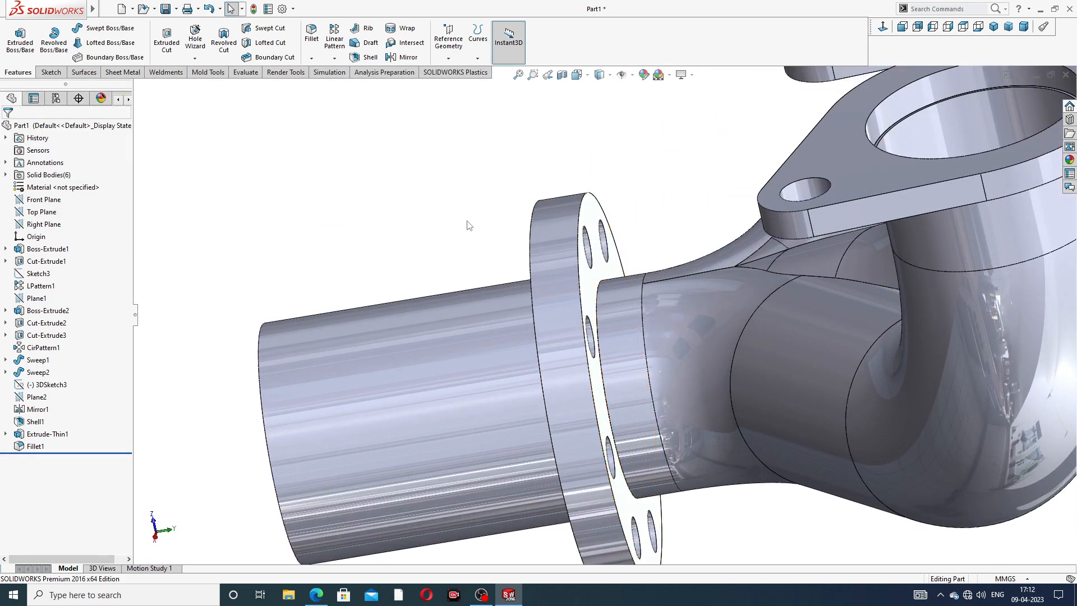
scroll(477, 216, "up", 2)
middle_click_drag(477, 214, 505, 202)
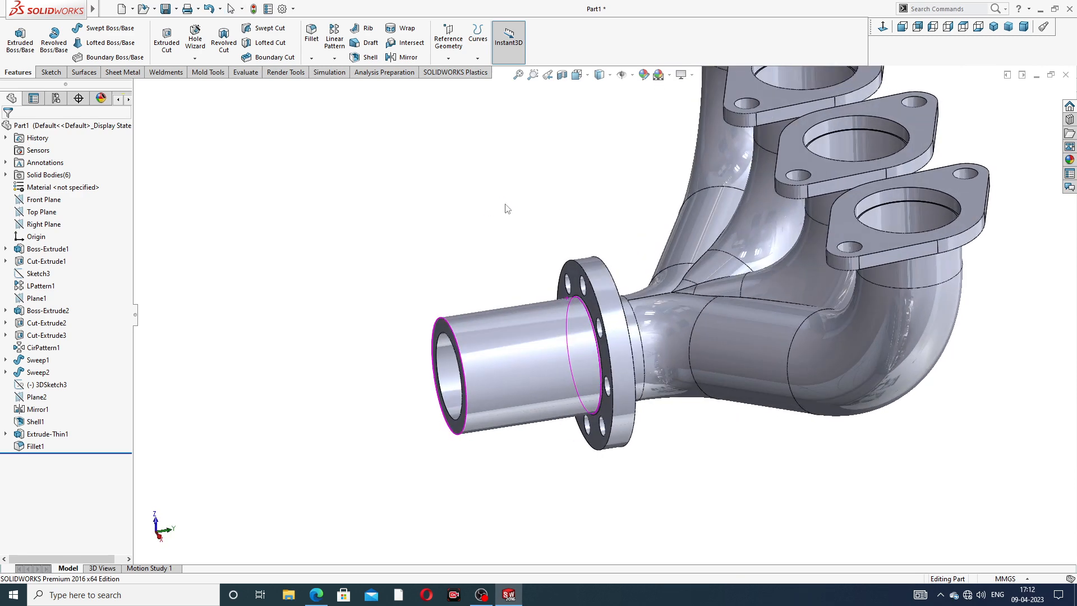
left_click(505, 230)
scroll(530, 296, "down", 3)
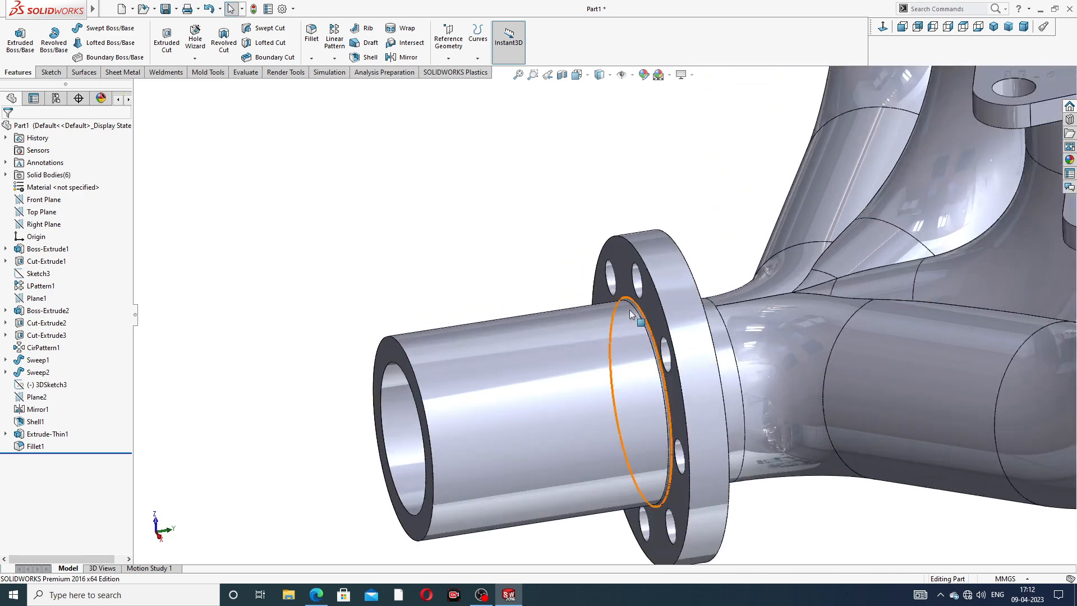
left_click(50, 447)
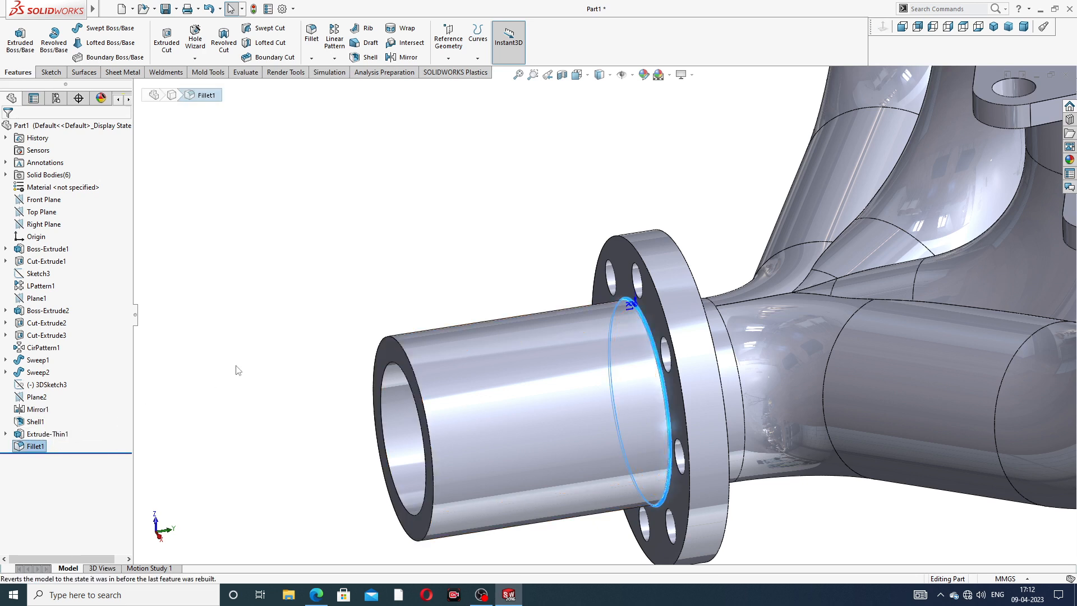
right_click(38, 448)
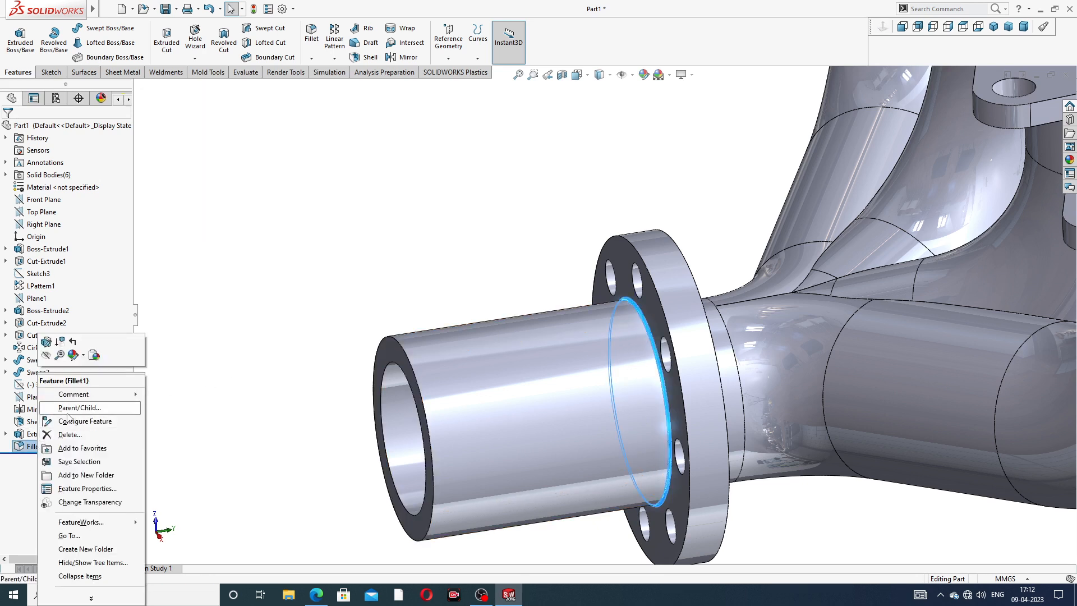
left_click(68, 435)
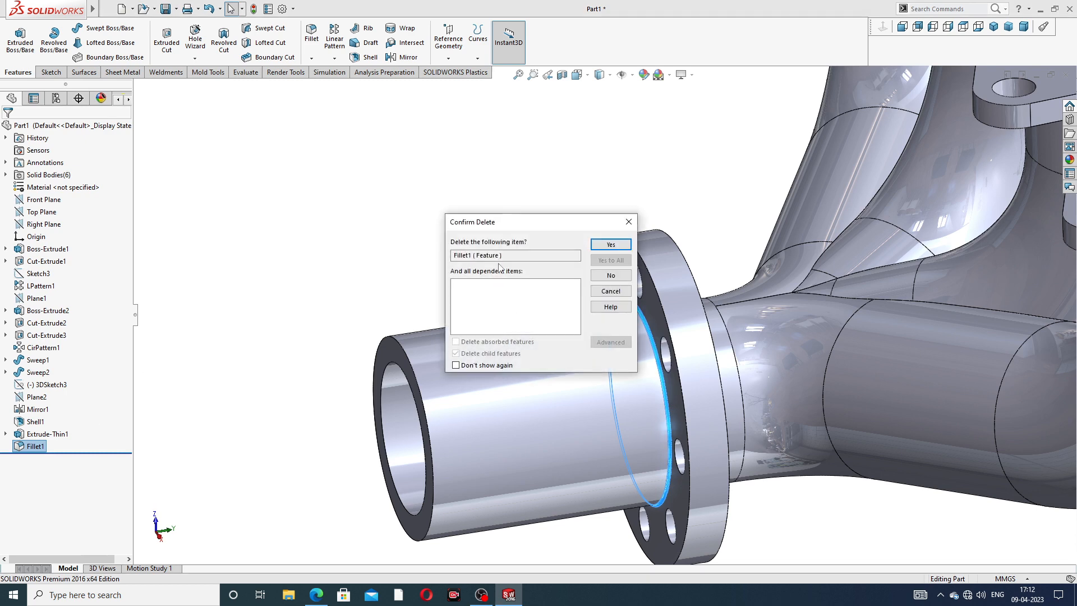
left_click(595, 245)
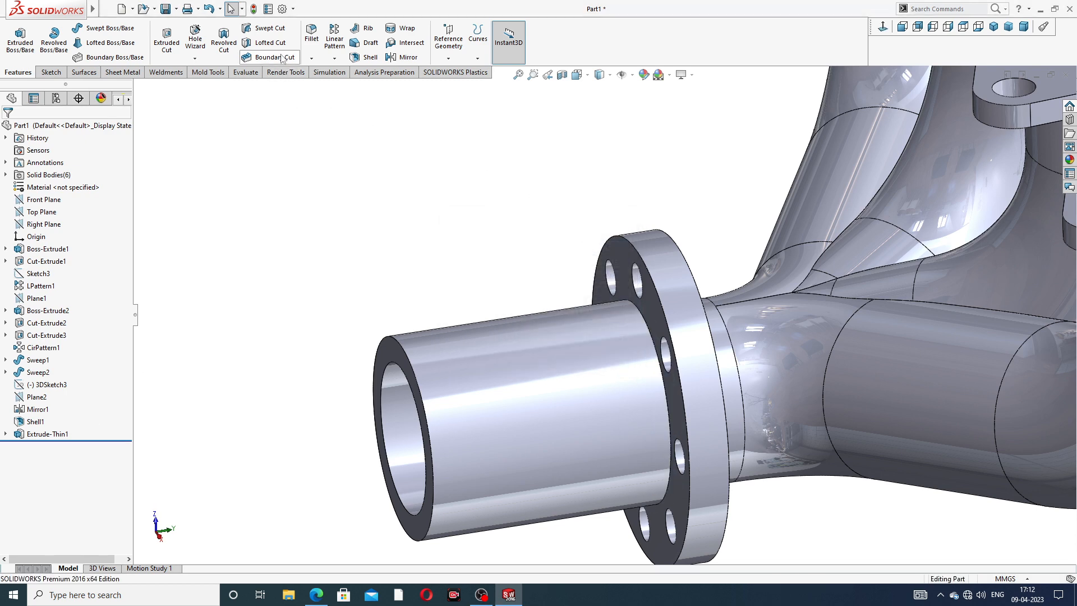
Fillet the edges of both flat faces of the round flange with a 1 mm radius.
left_click(311, 35)
scroll(658, 304, "down", 5)
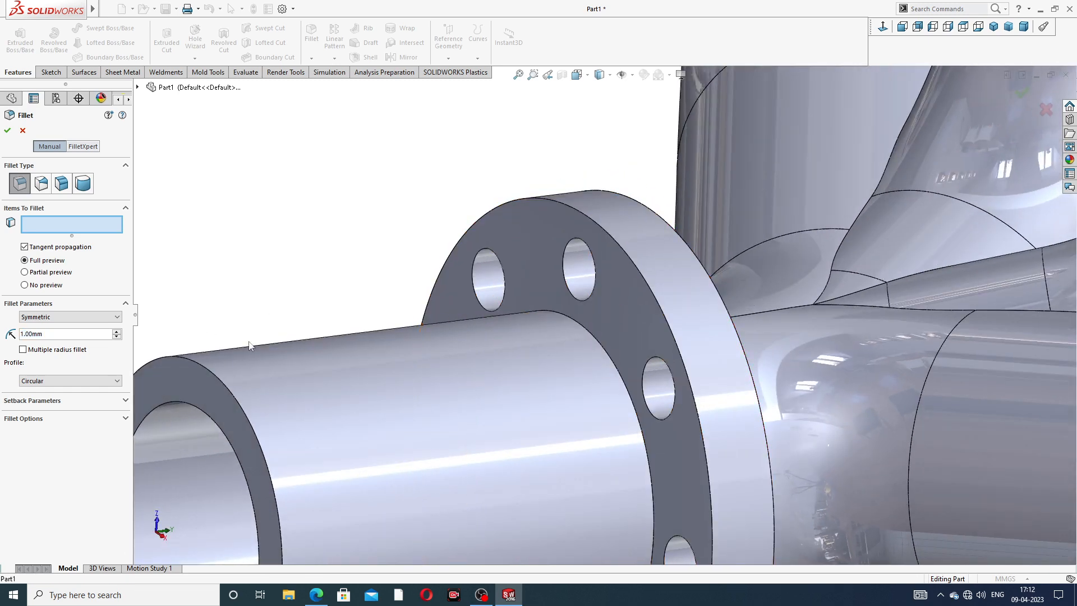
left_click(634, 295)
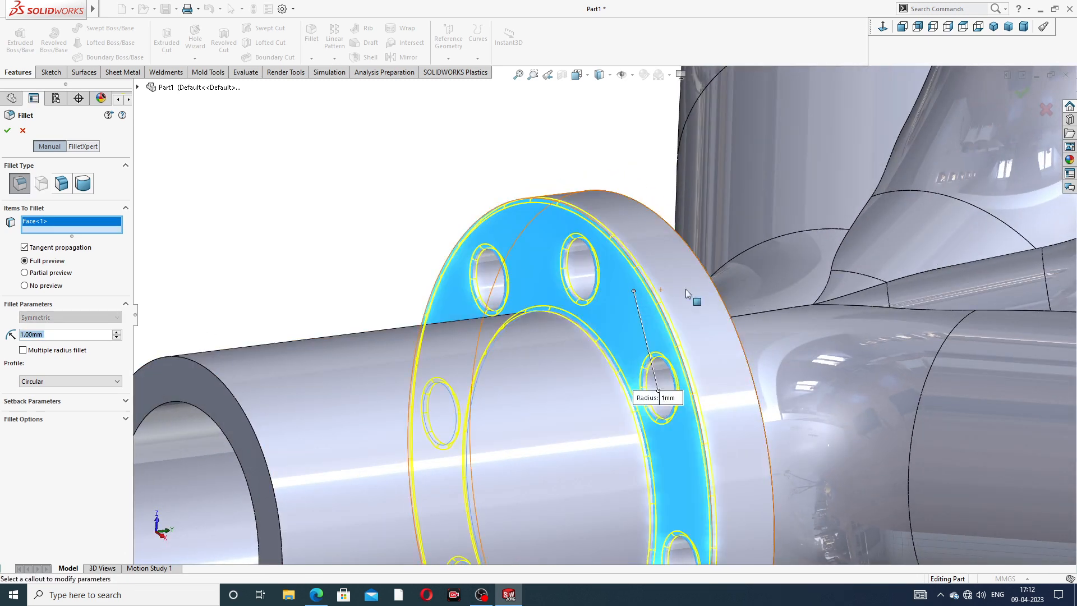
middle_click_drag(634, 296, 584, 303)
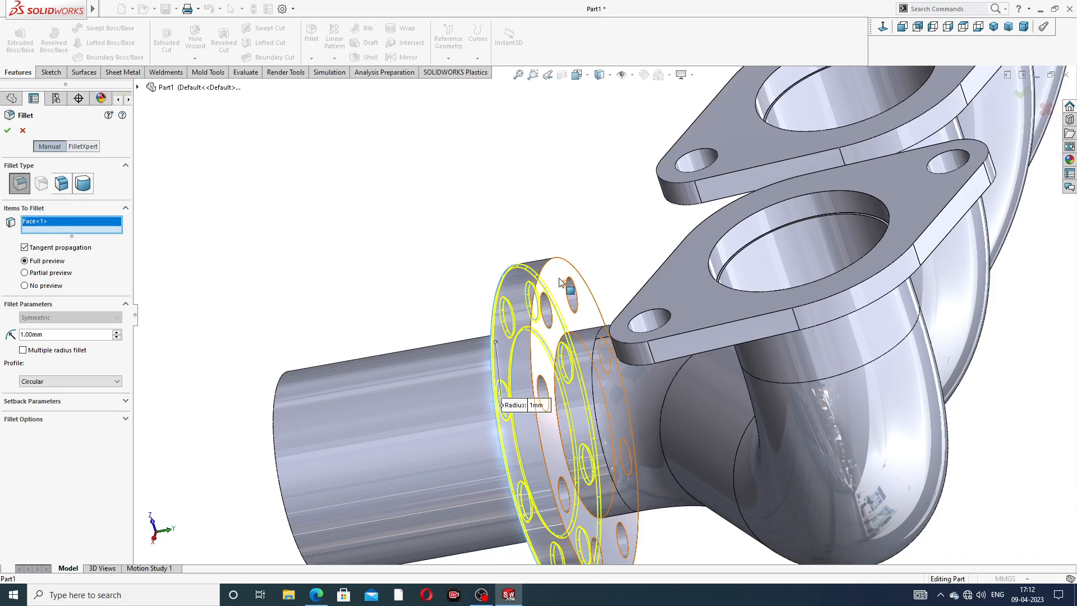
left_click(568, 295)
left_click(7, 130)
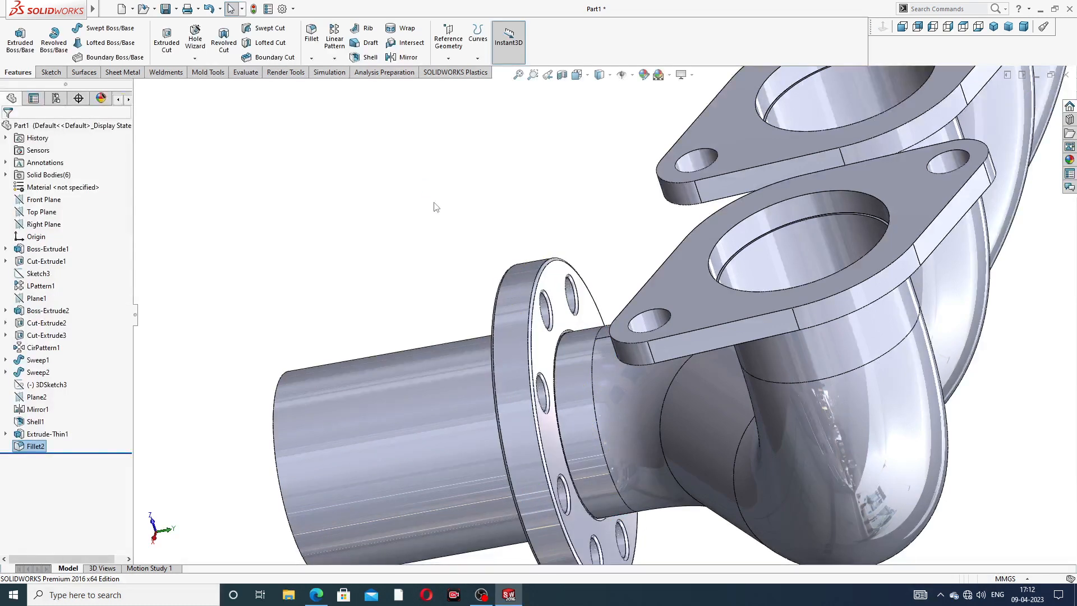
Check the thread details in the PDF drawing and set up a thread on the outer edge of the tube's free end.
scroll(434, 207, "up", 3)
middle_click_drag(502, 240, 577, 317)
scroll(583, 345, "down", 3)
scroll(522, 316, "up", 3)
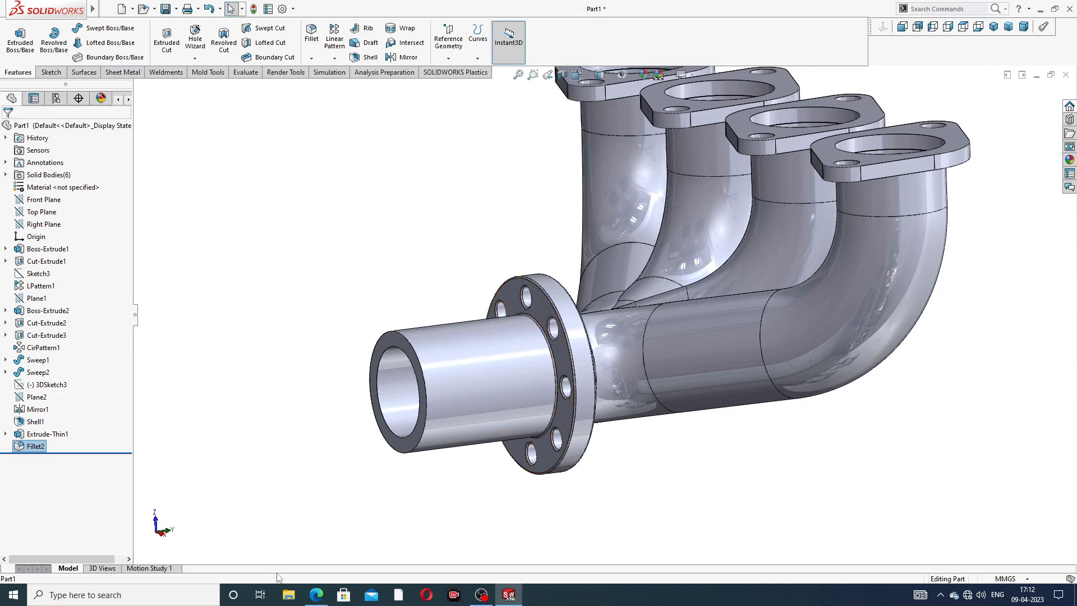
left_click(316, 595)
left_click(194, 58)
left_click(205, 84)
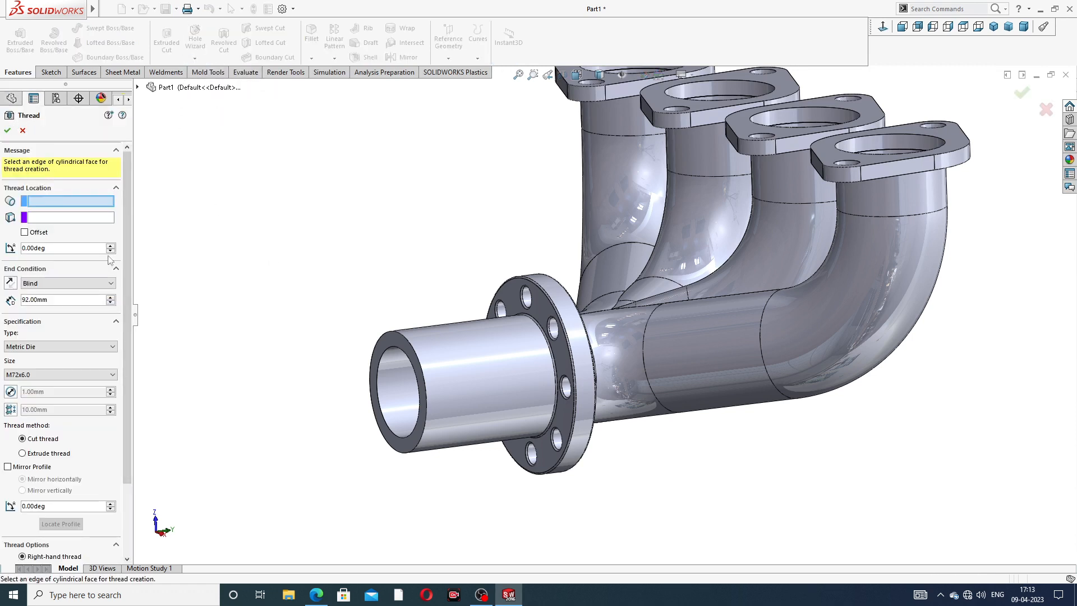
left_click(425, 354)
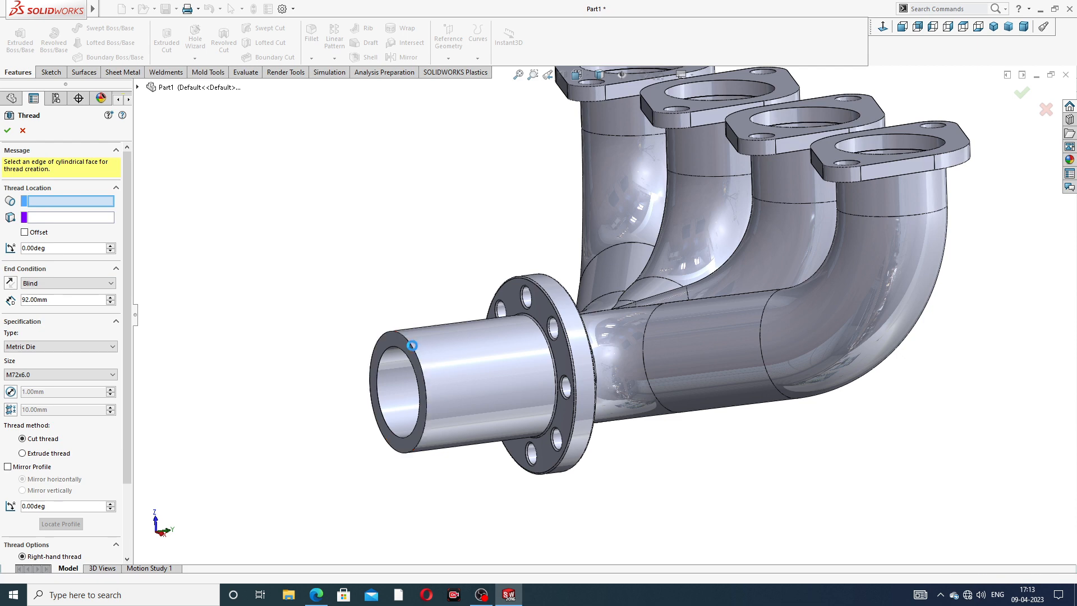
middle_click_drag(416, 353, 423, 356)
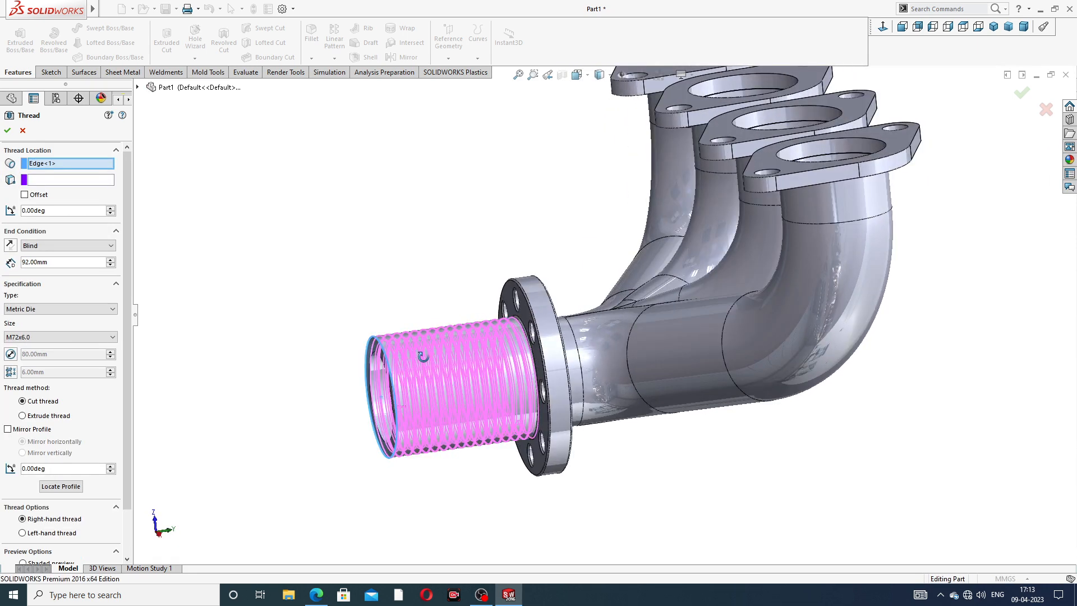
Offset the thread start 6 mm outward from the tube end and complete the 92 mm blind Metric Die M72x6.0 cut thread.
left_click(25, 195)
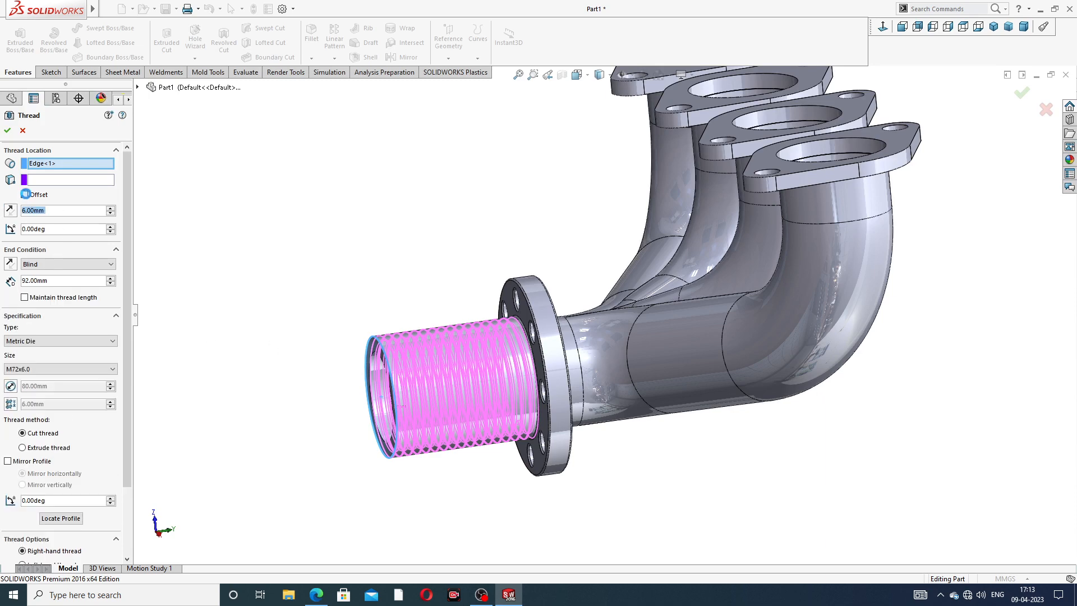
left_click(10, 210)
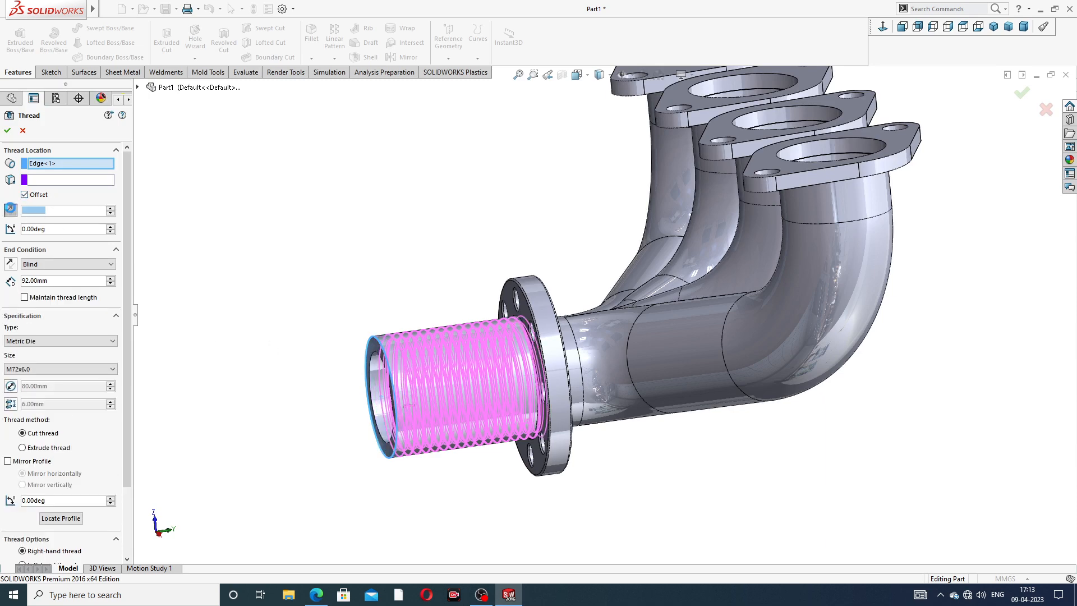
middle_click_drag(386, 285, 365, 288)
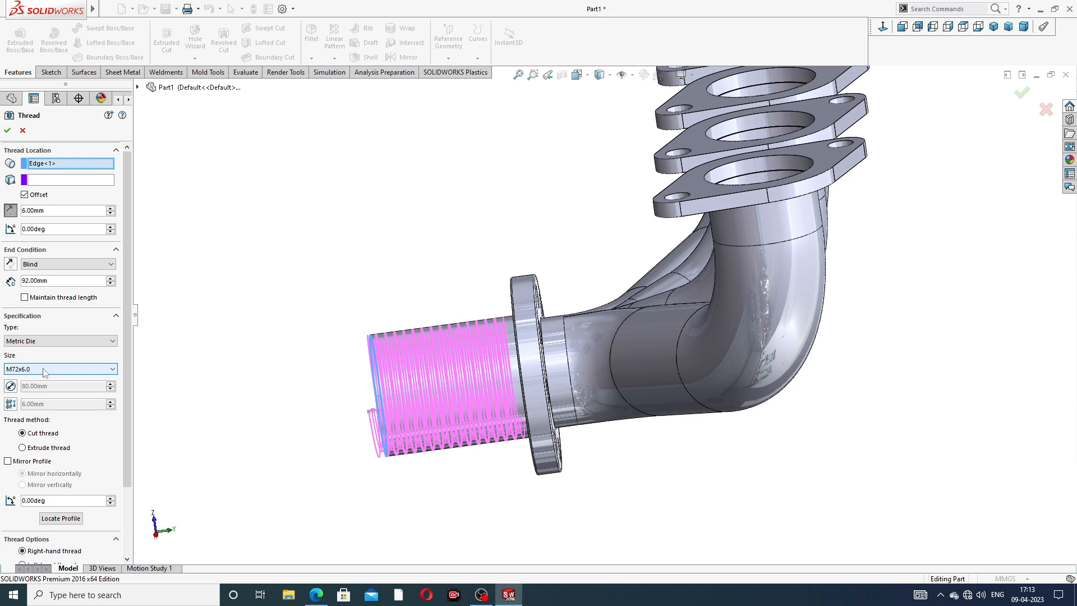
scroll(78, 408, "down", 3)
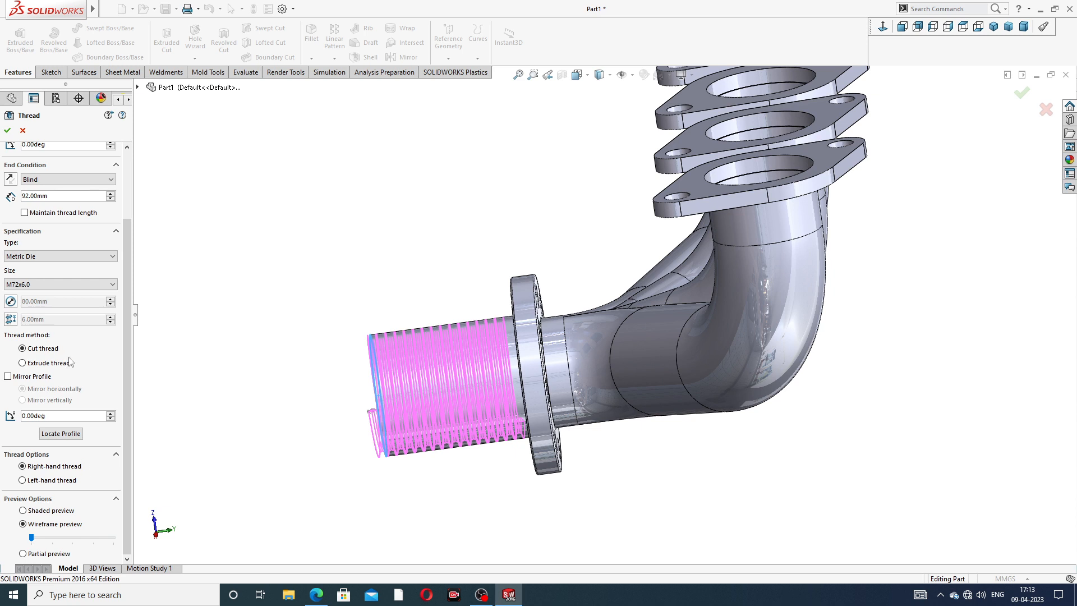
left_click(8, 131)
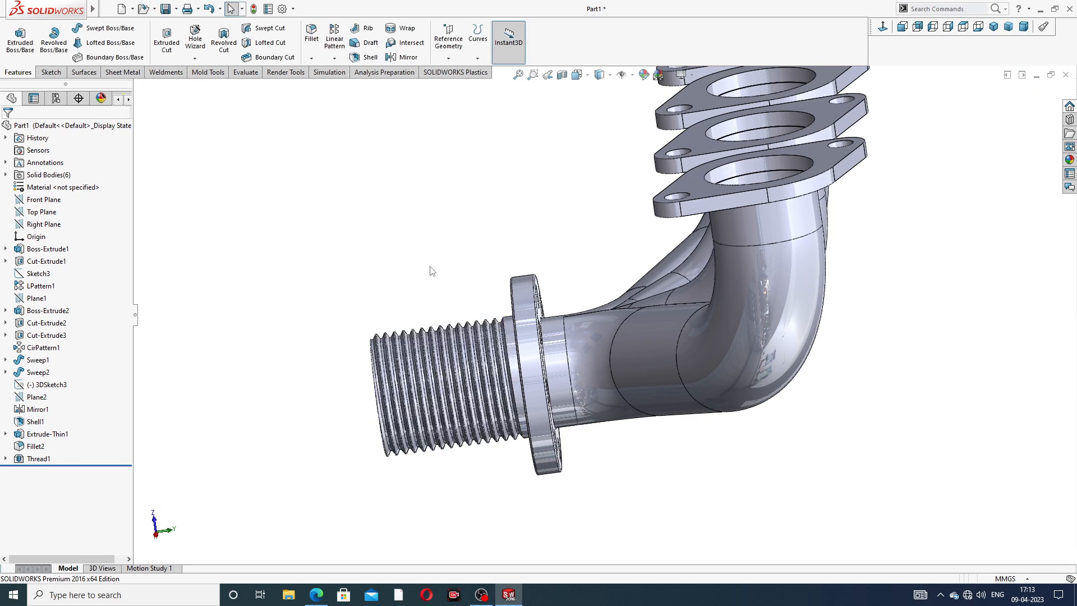
Colour the thread feature on the tube grey with RGB 128, 128, 128.
scroll(433, 271, "up", 2)
middle_click_drag(478, 285, 508, 218)
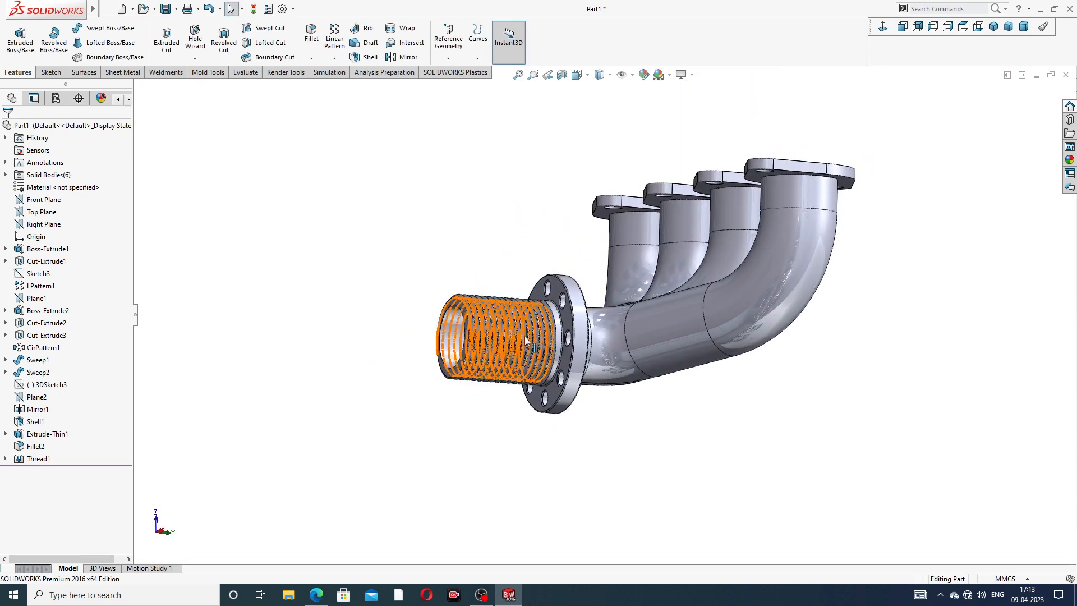
scroll(526, 341, "down", 3)
scroll(639, 305, "up", 3)
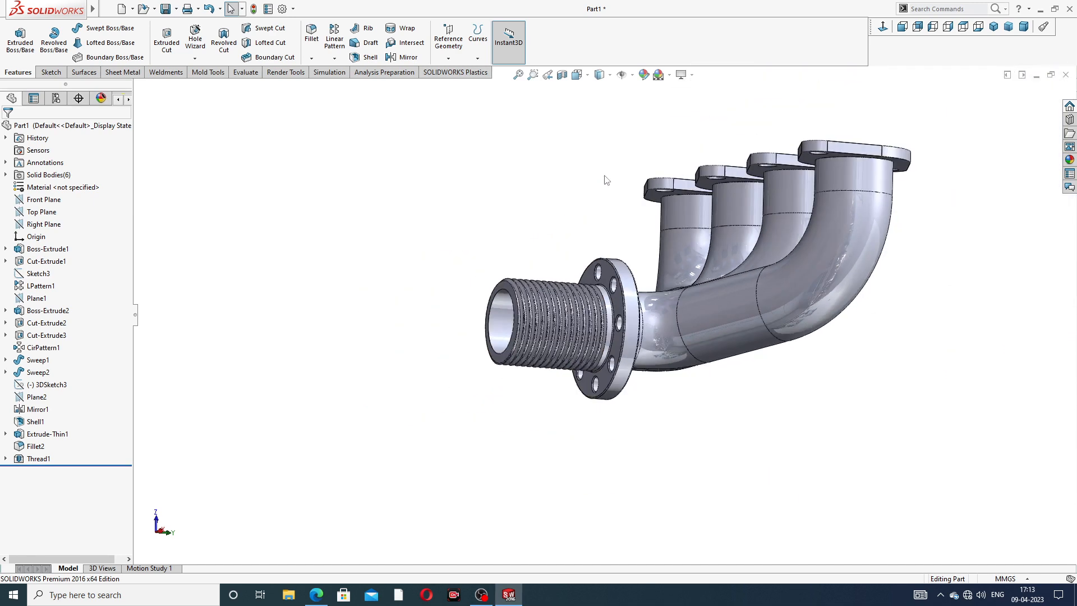
middle_click_drag(606, 179, 591, 216)
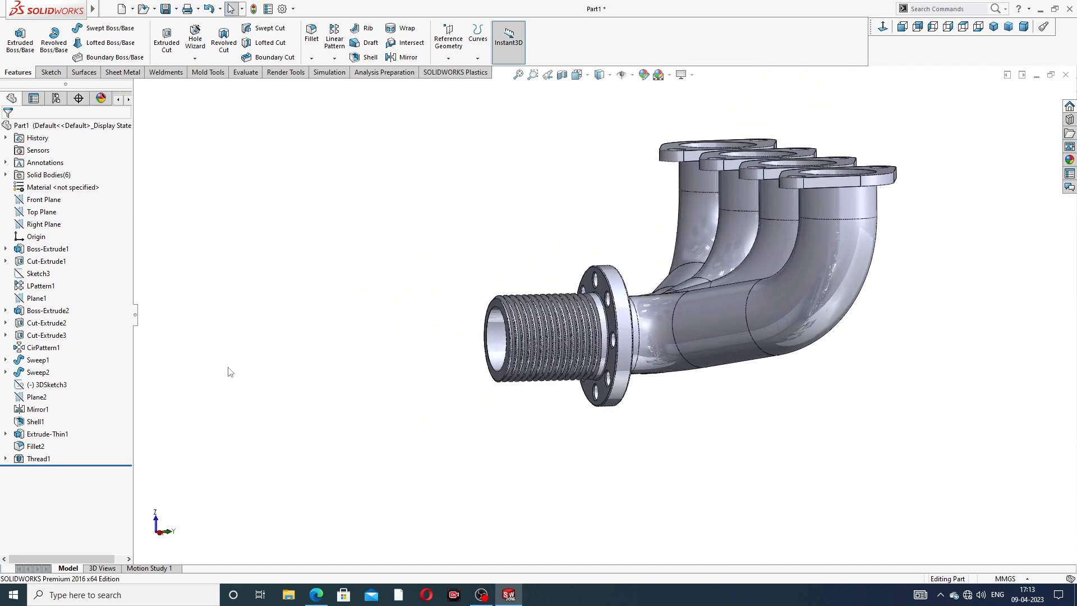
left_click(39, 460)
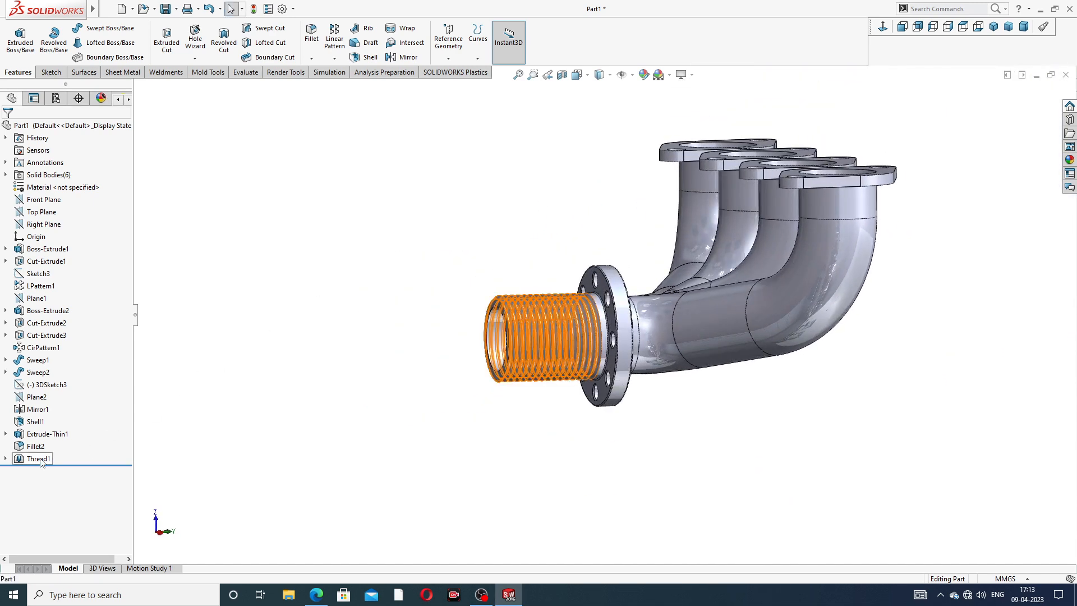
left_click(644, 74)
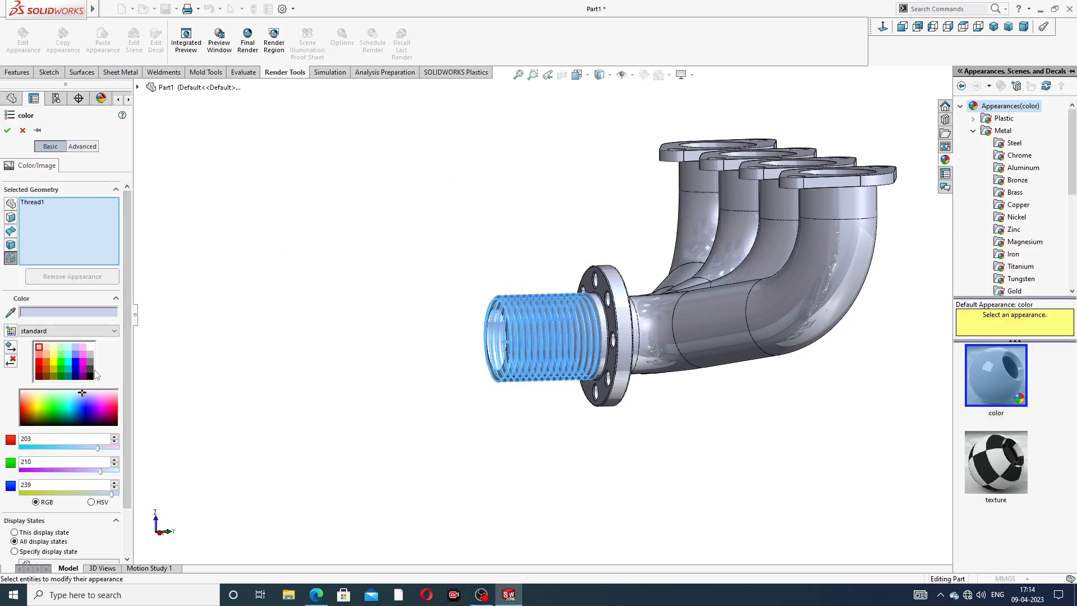
left_click(91, 363)
left_click(8, 133)
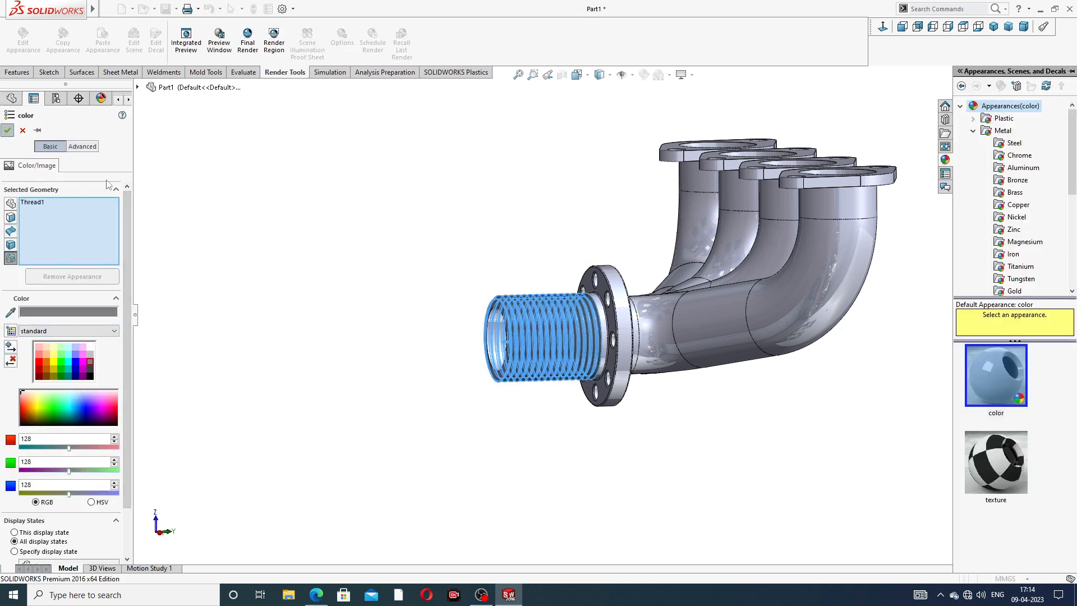
Apply a nickel metal appearance to the whole manifold part.
scroll(537, 328, "down", 3)
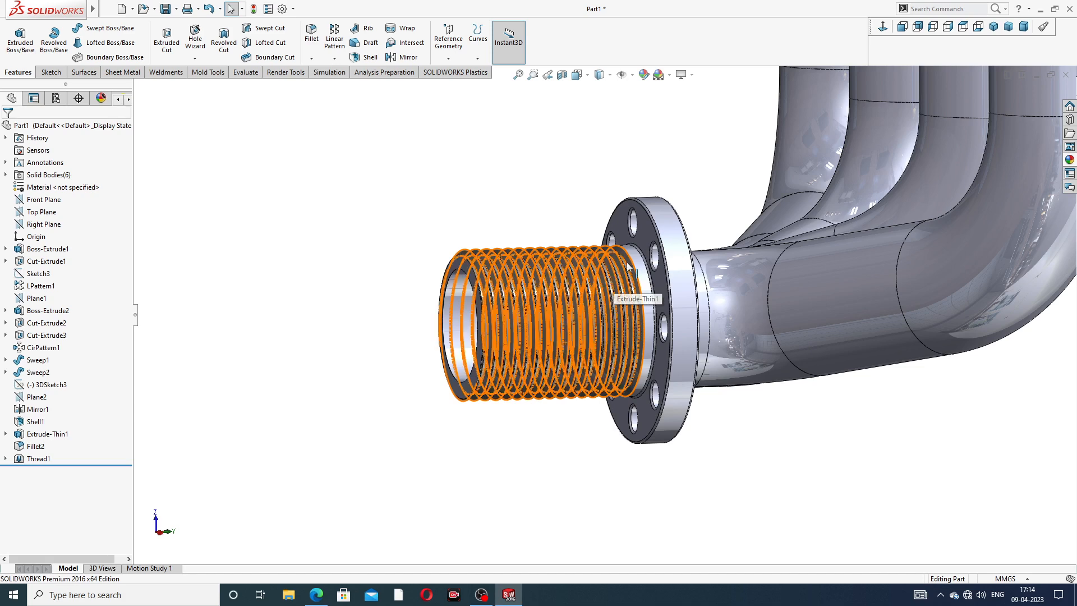
scroll(627, 261, "up", 3)
middle_click_drag(840, 210, 877, 174)
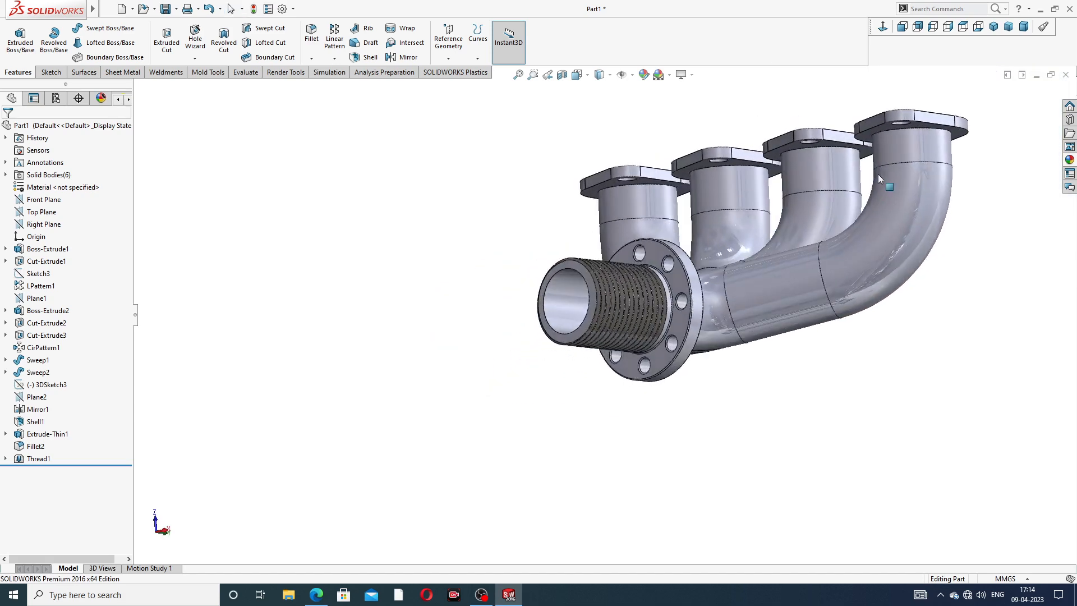
left_click(1070, 160)
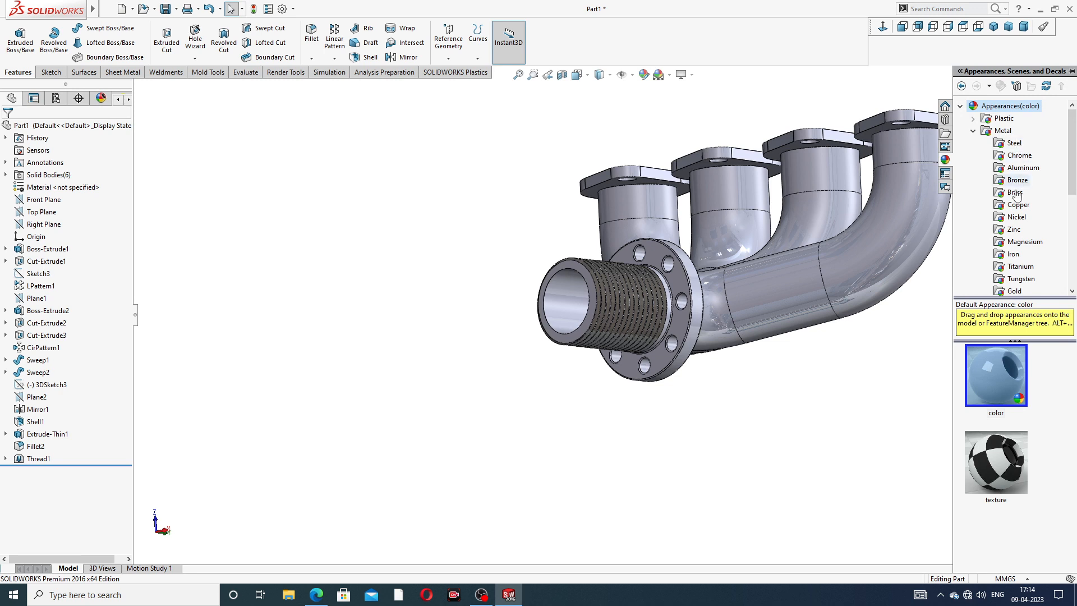
left_click(1016, 218)
double_click(991, 377)
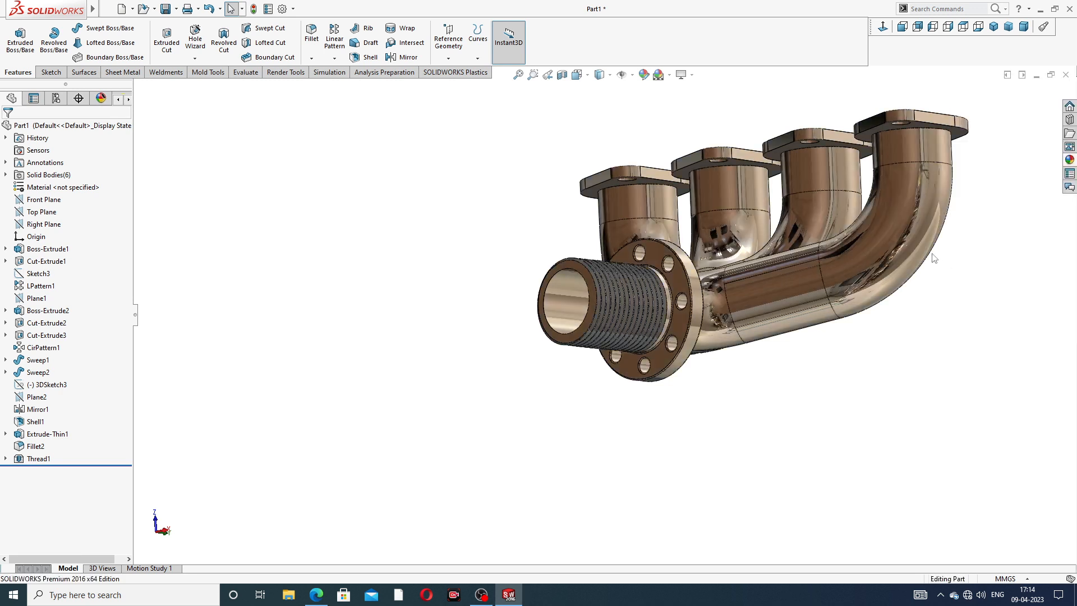
Check the chamfer and fillet callouts for the pipe flanges in the PDF drawing.
scroll(889, 210, "up", 3)
middle_click_drag(890, 209, 853, 259)
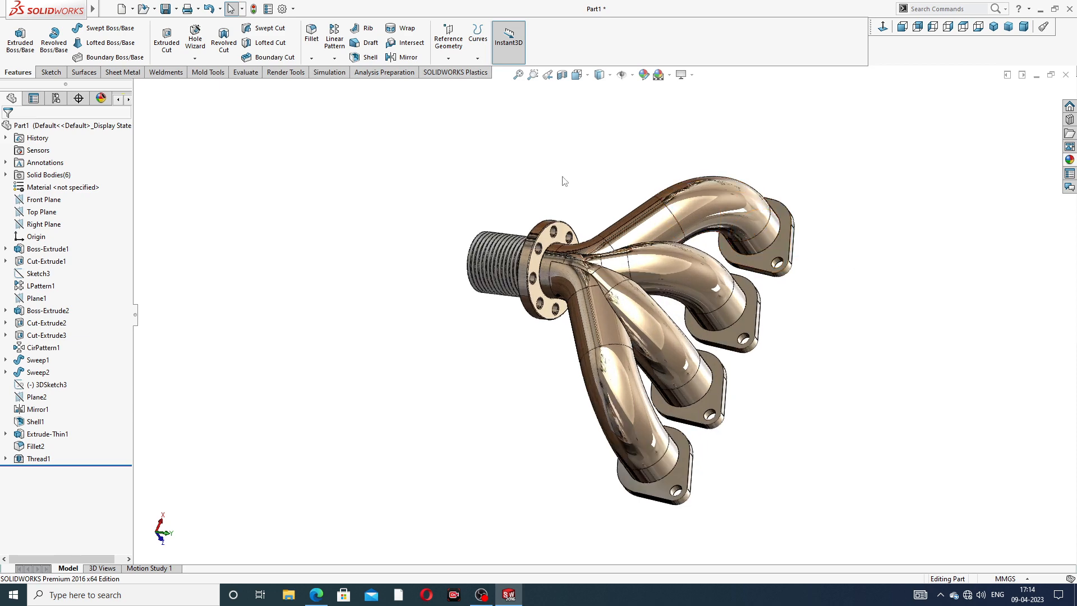
middle_click_drag(647, 265, 618, 164)
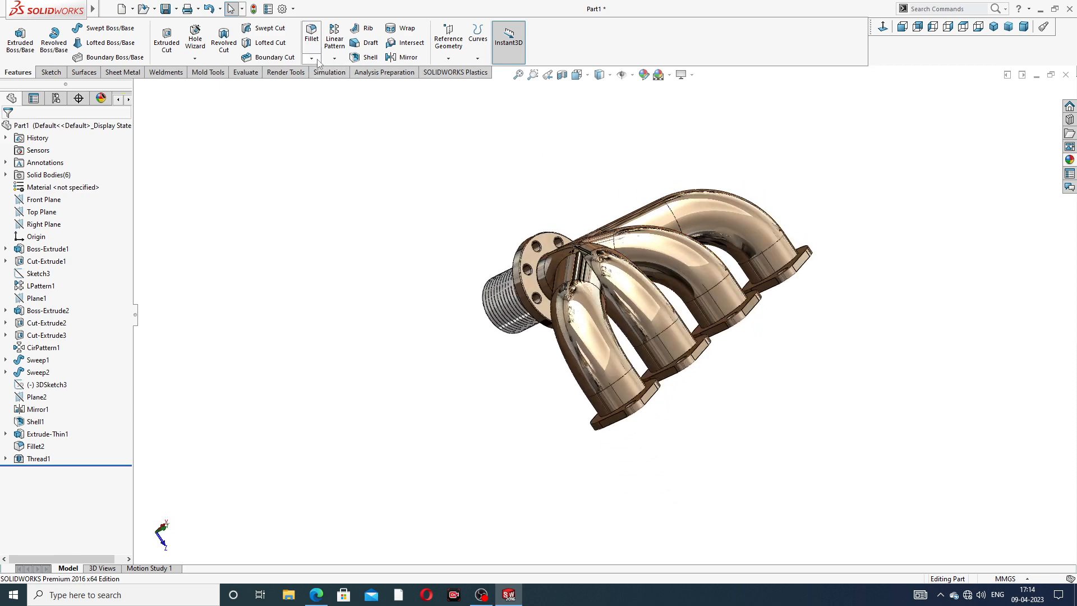
left_click(317, 595)
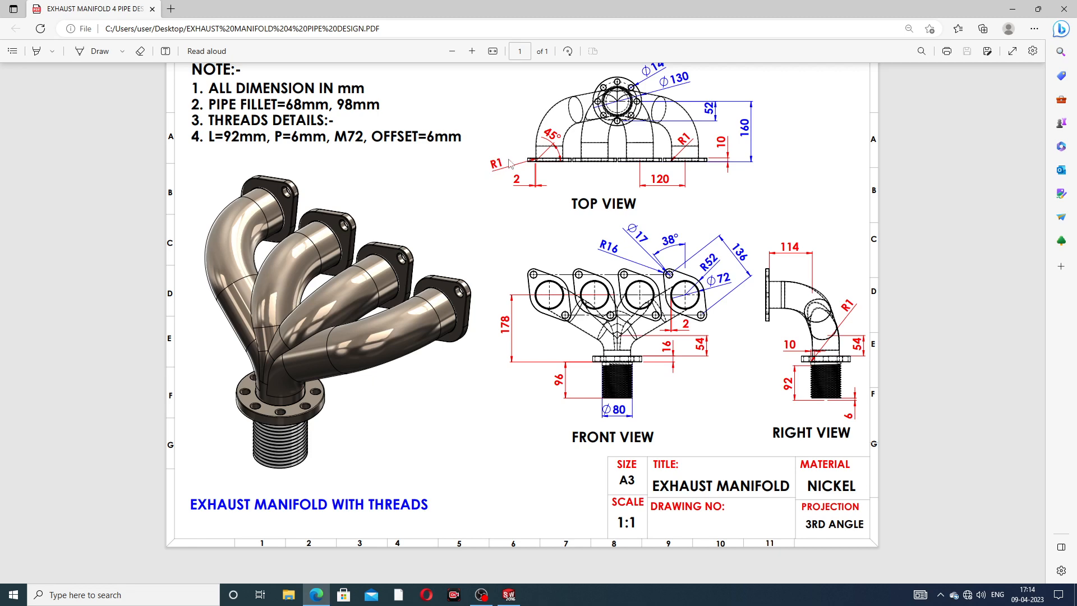
left_click(326, 590)
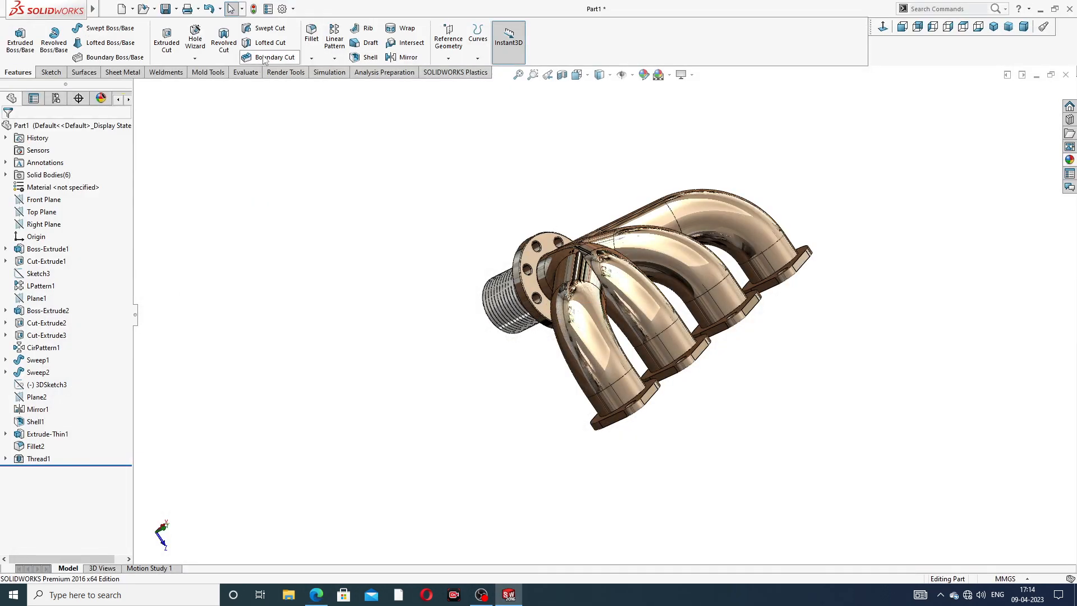
Chamfer the bore edge on the outer face of the first end pipe flange by 2 mm at 45 degrees.
left_click(312, 58)
left_click(332, 84)
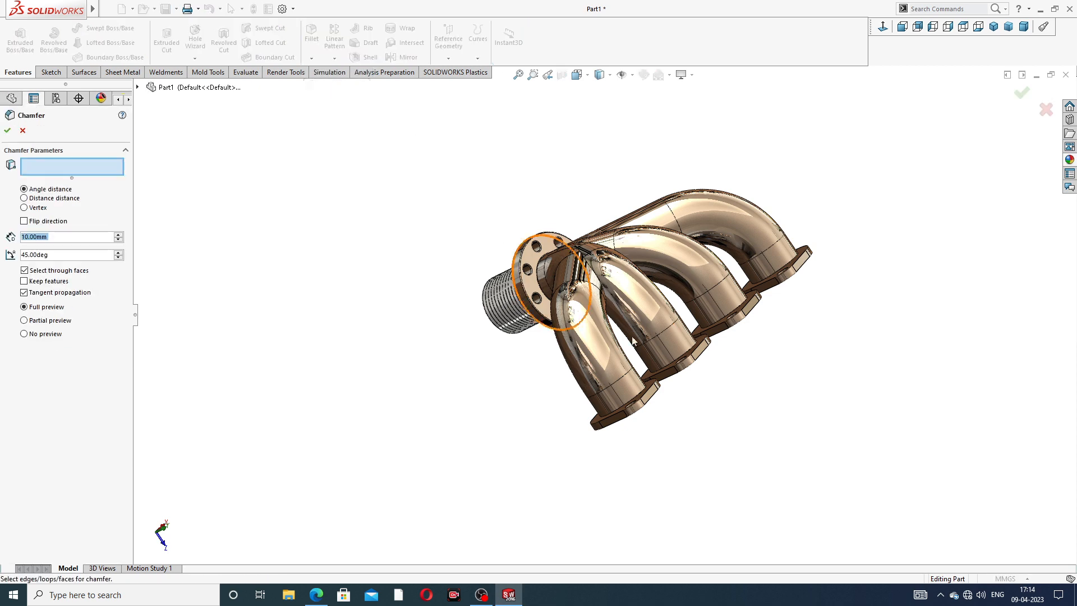
middle_click_drag(632, 341, 456, 279)
scroll(456, 279, "down", 4)
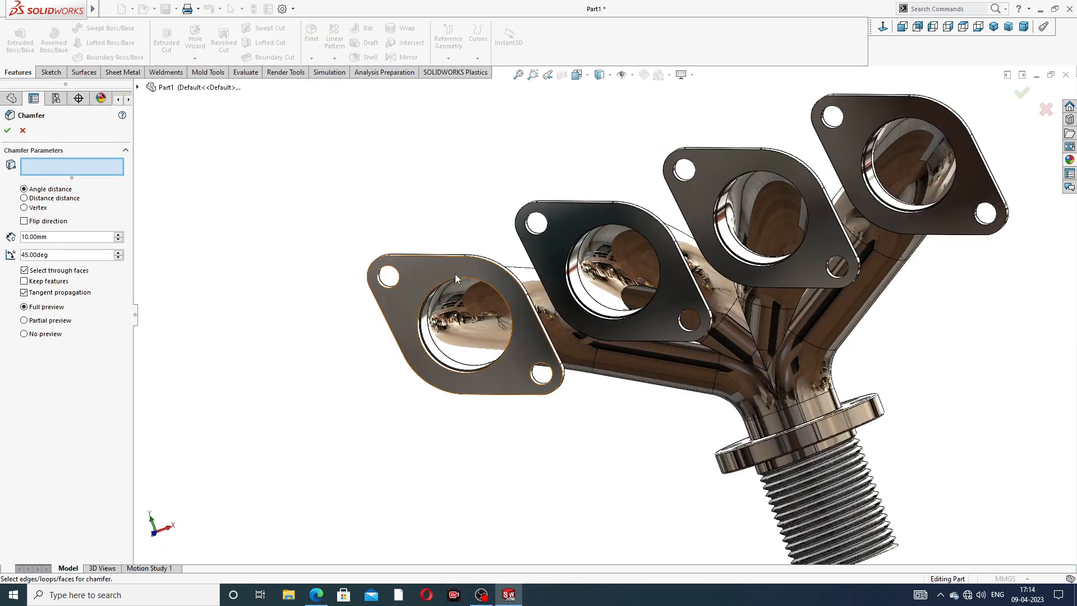
scroll(466, 286, "down", 2)
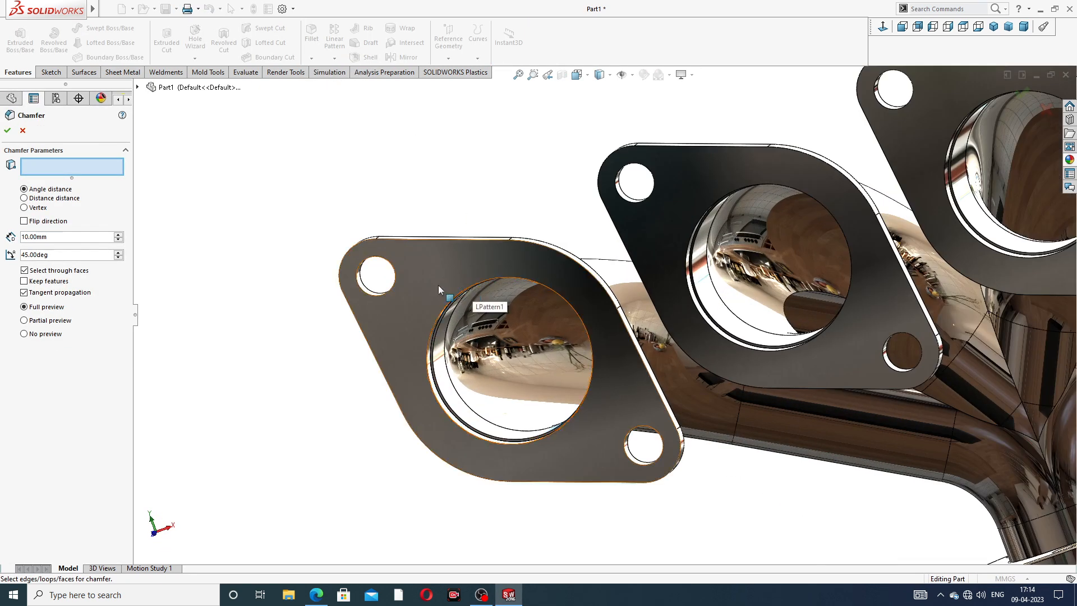
left_click(34, 236)
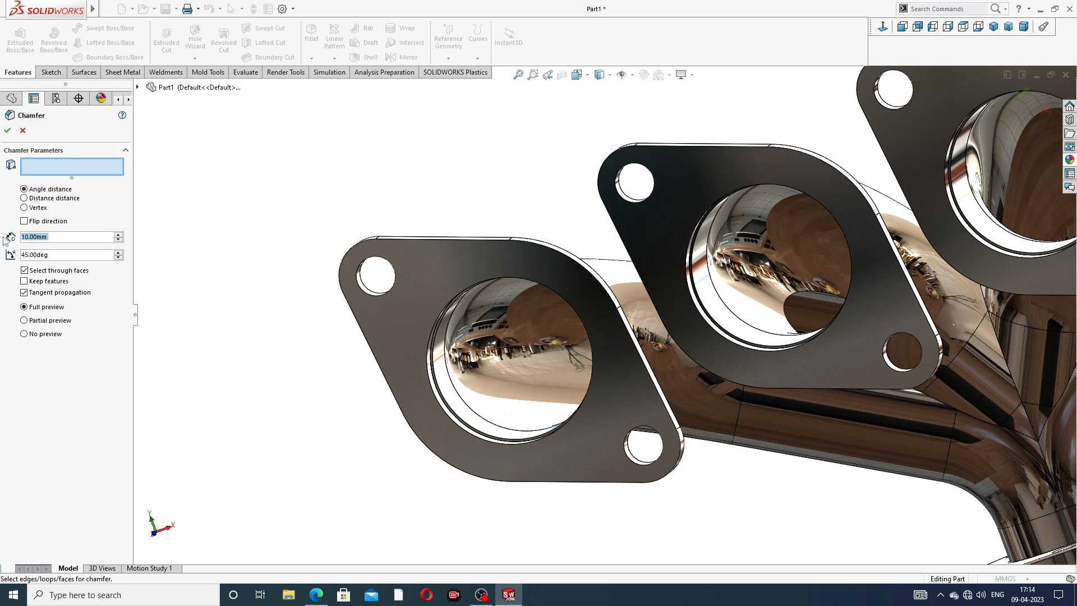
type("2")
key("Return")
scroll(491, 298, "down", 3)
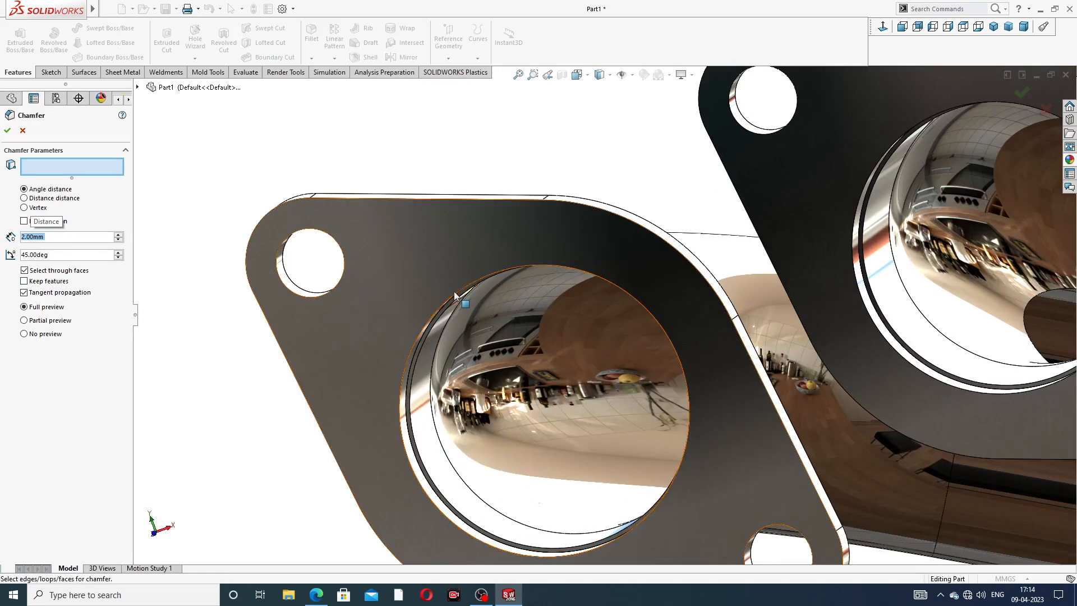
left_click(430, 318)
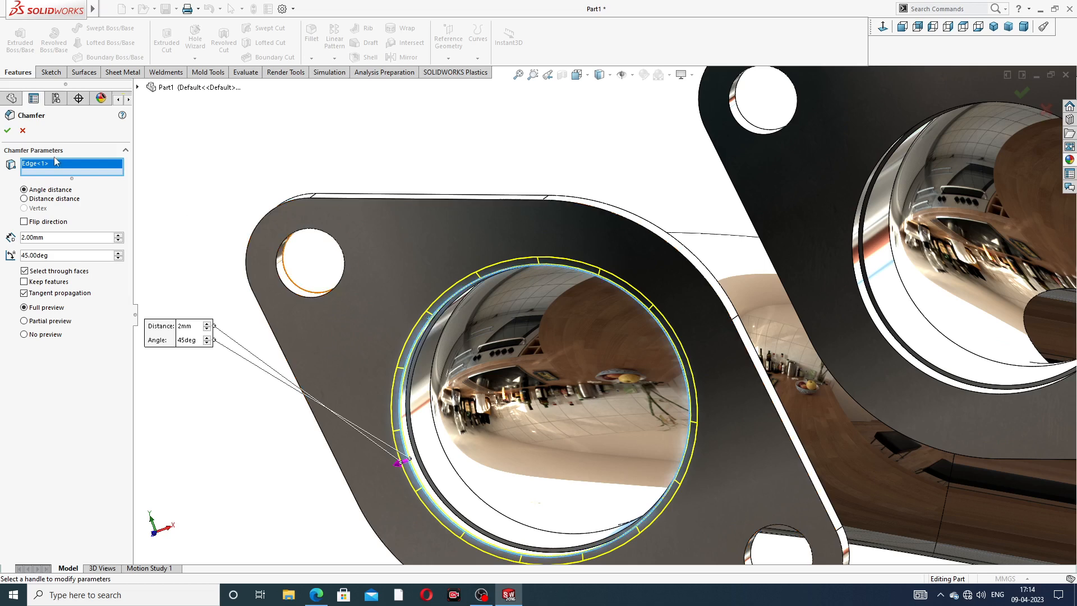
left_click(8, 131)
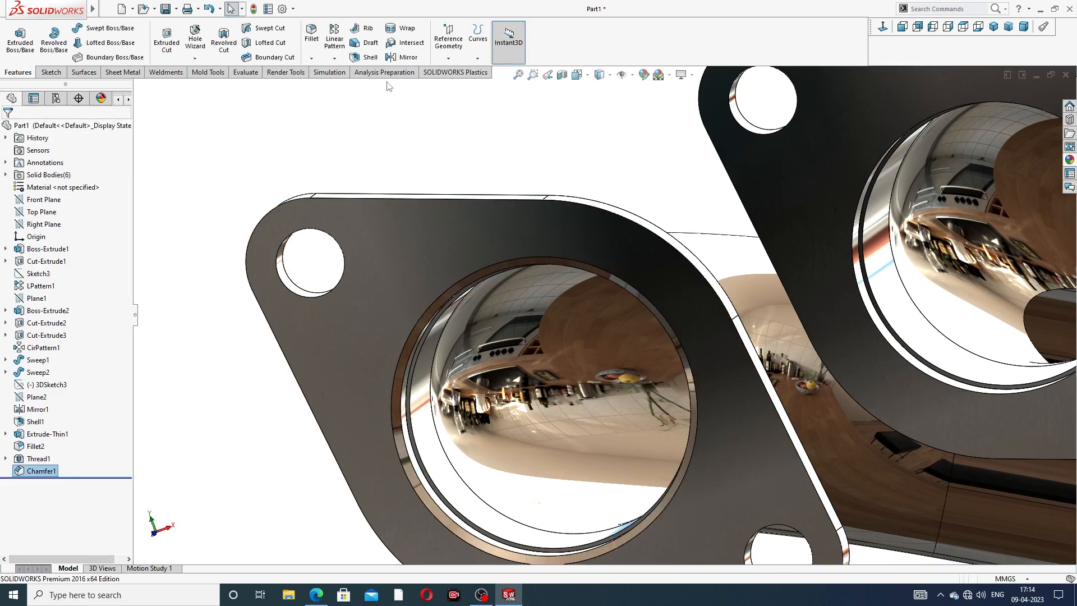
Add a 2 mm by 45 degree chamfer to the bore edge of the second pipe flange.
left_click(312, 58)
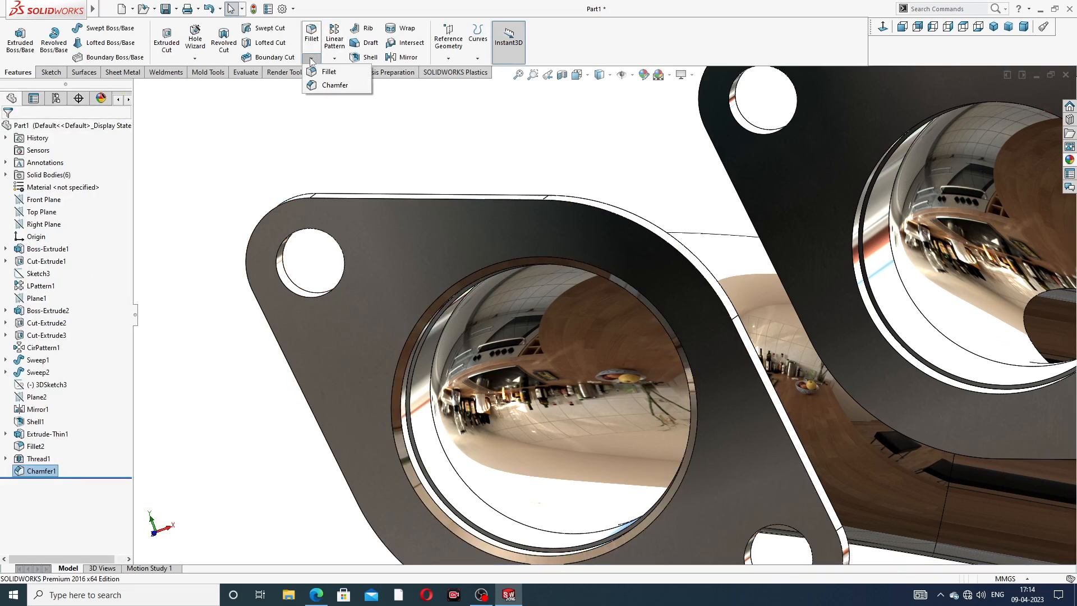
left_click(328, 88)
scroll(891, 156, "up", 3)
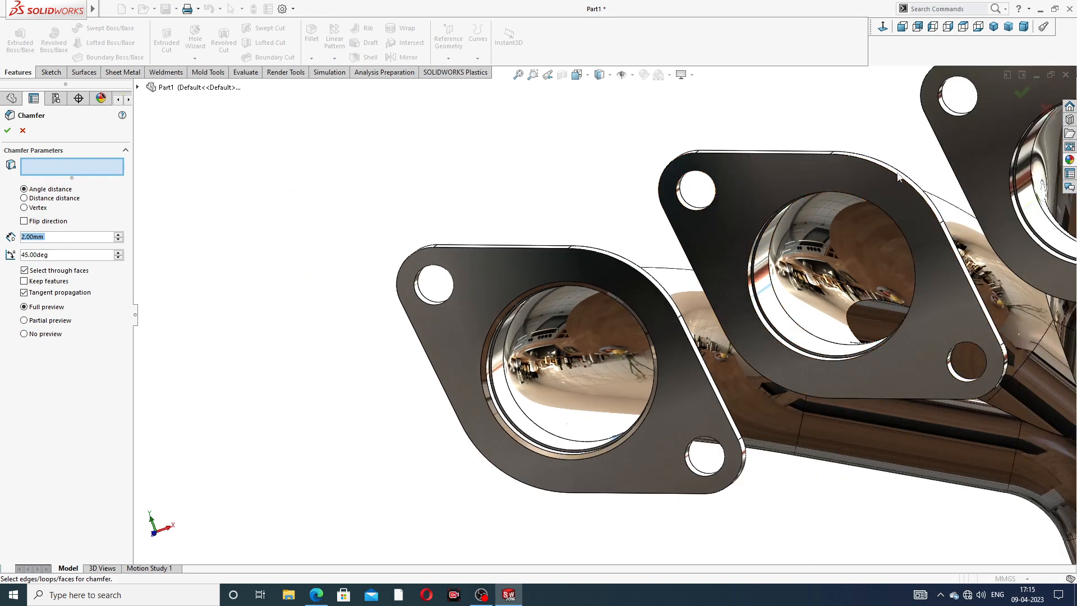
middle_click_drag(884, 184, 887, 211)
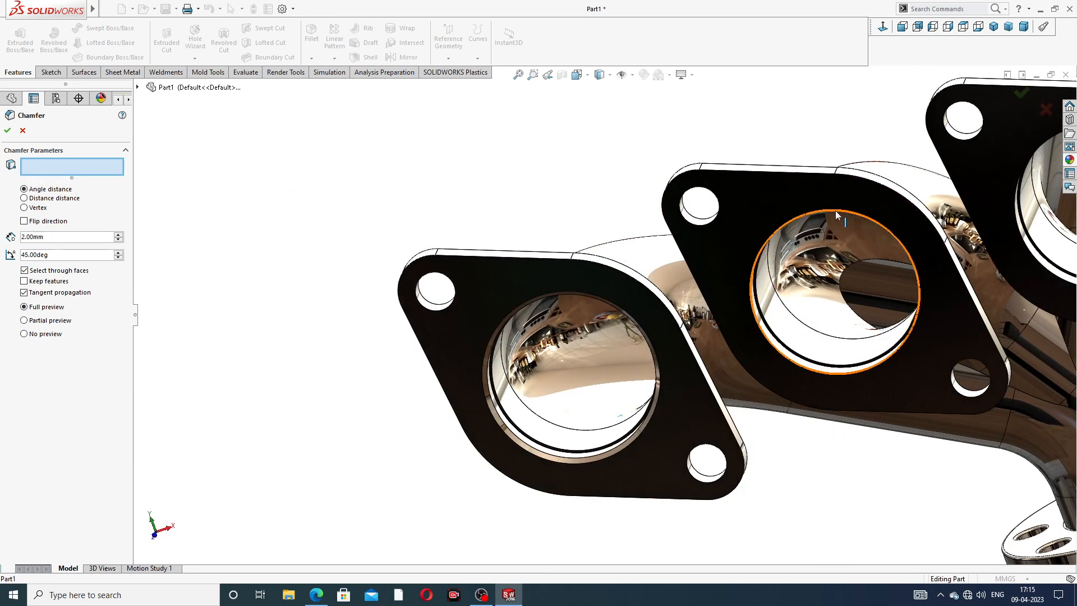
left_click(851, 212)
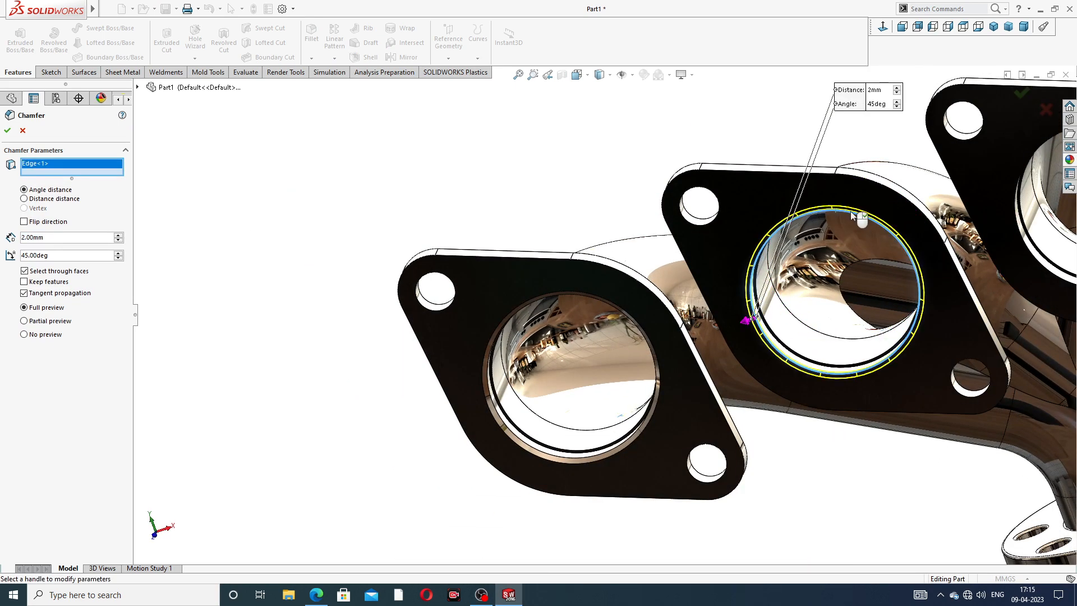
left_click(8, 133)
Add a 2 mm by 45 degree chamfer to the bore edge of the third pipe flange.
scroll(796, 202, "up", 5)
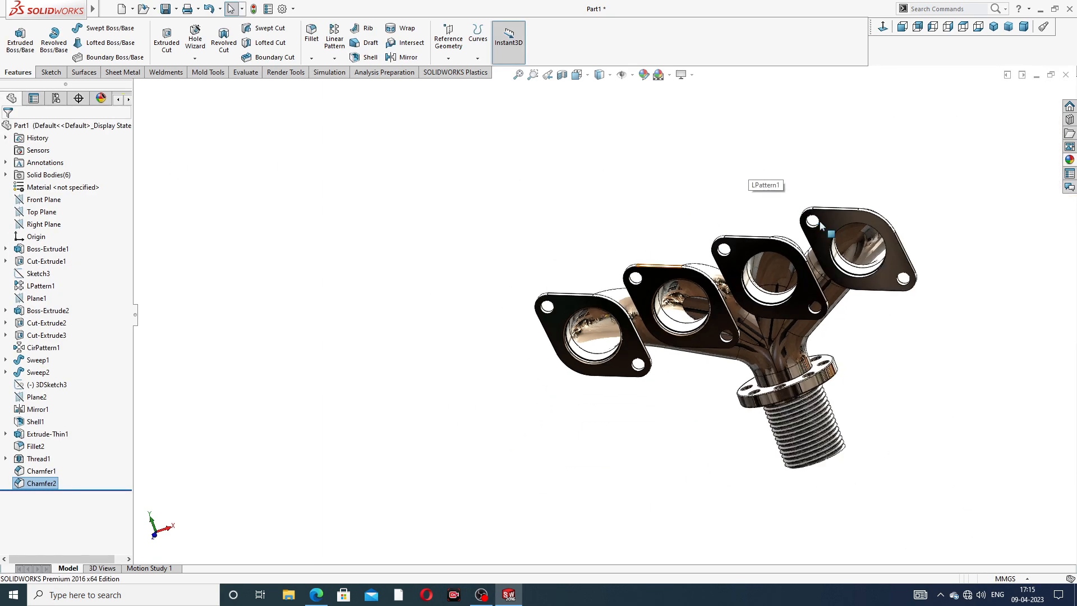
middle_click_drag(820, 220, 840, 121)
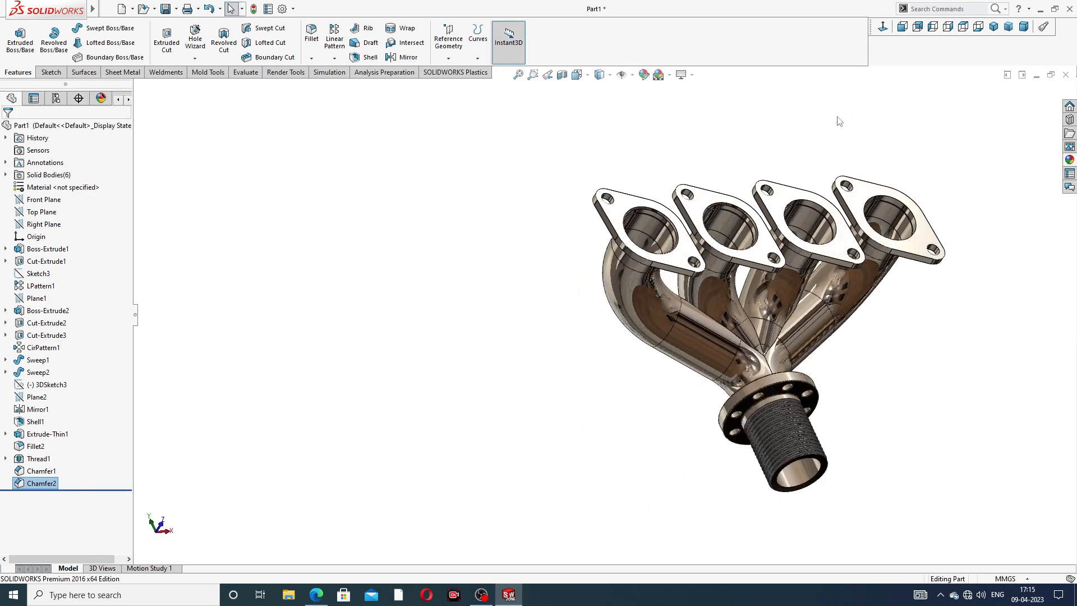
scroll(746, 221, "down", 5)
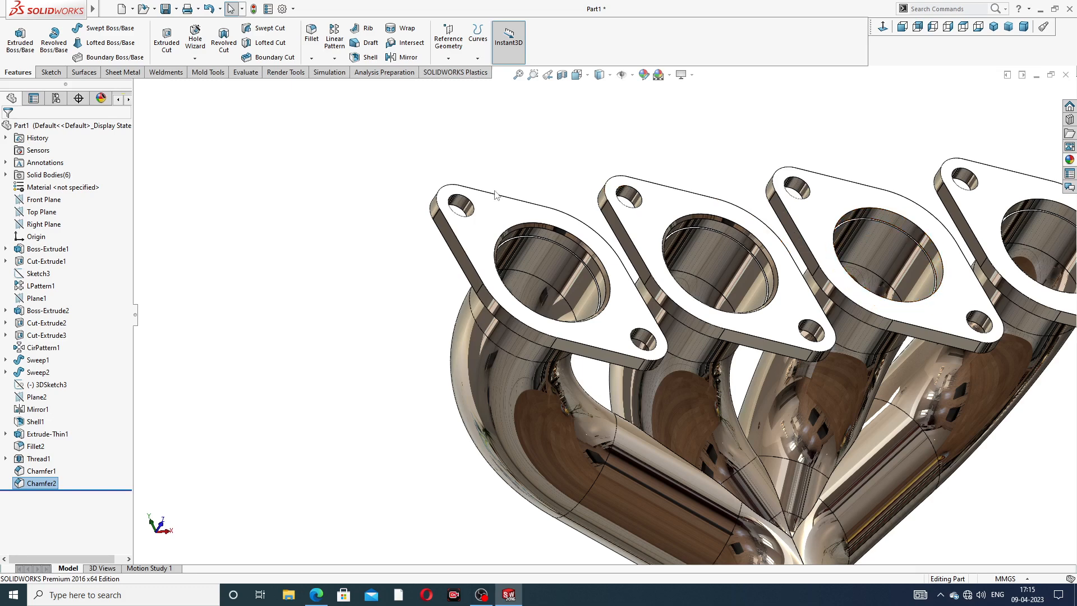
left_click(311, 58)
left_click(328, 84)
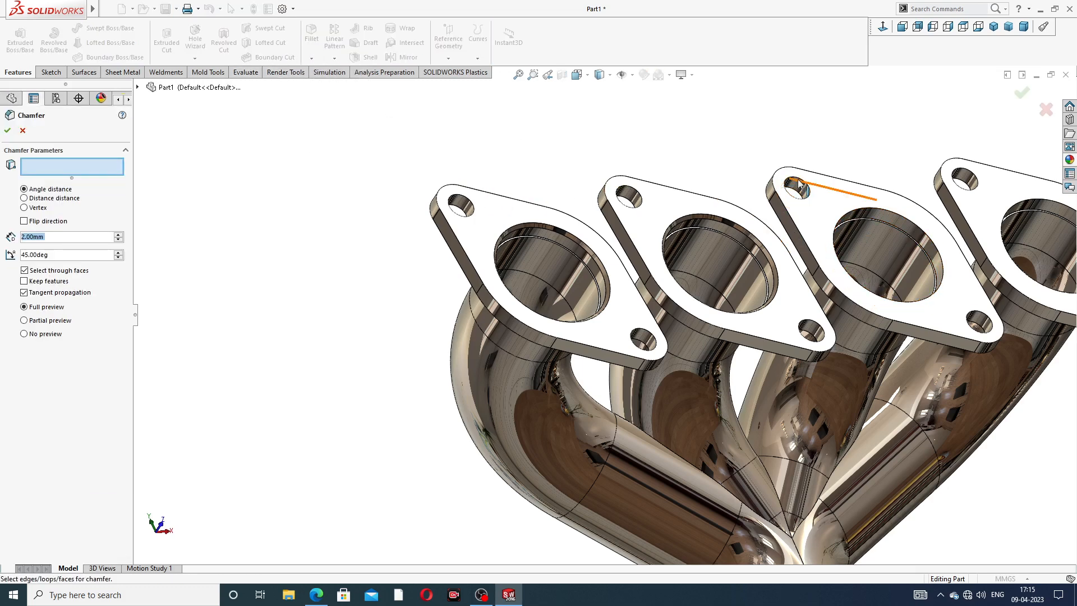
left_click(870, 209)
scroll(1010, 208, "up", 3)
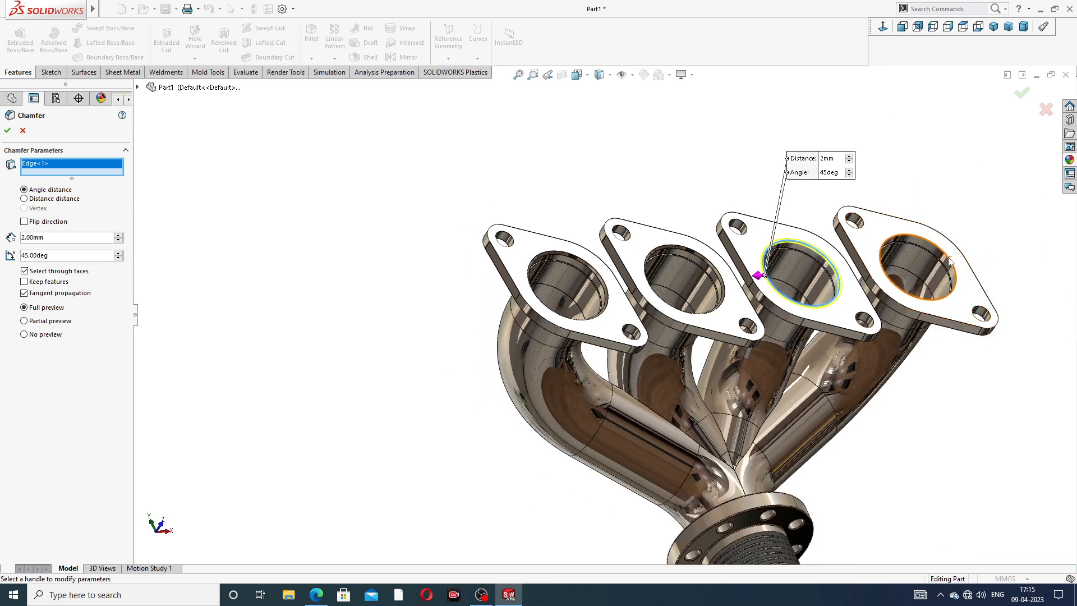
scroll(933, 243, "down", 2)
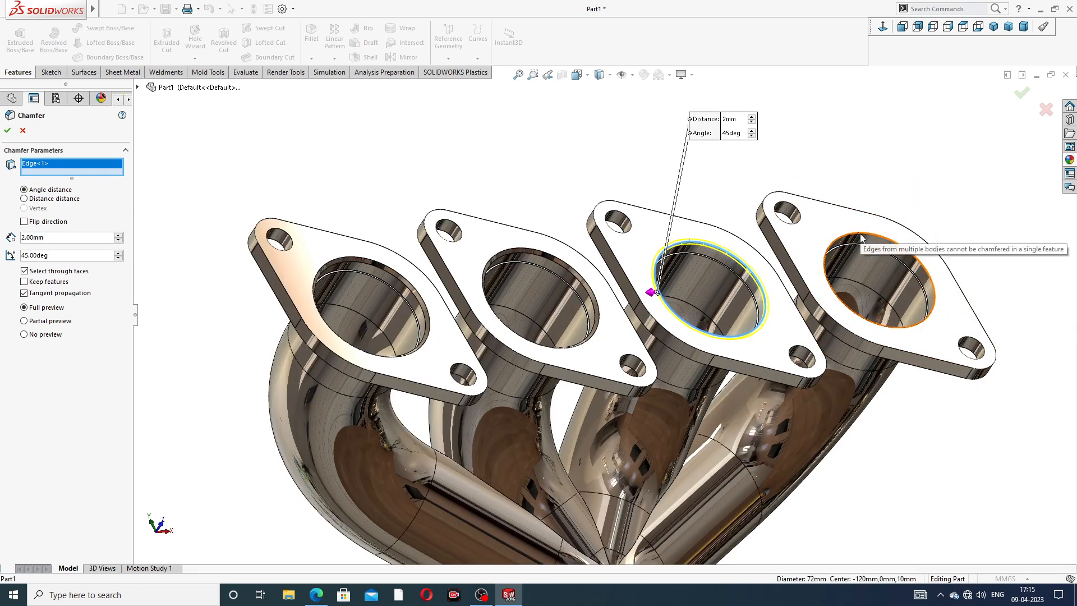
left_click(7, 130)
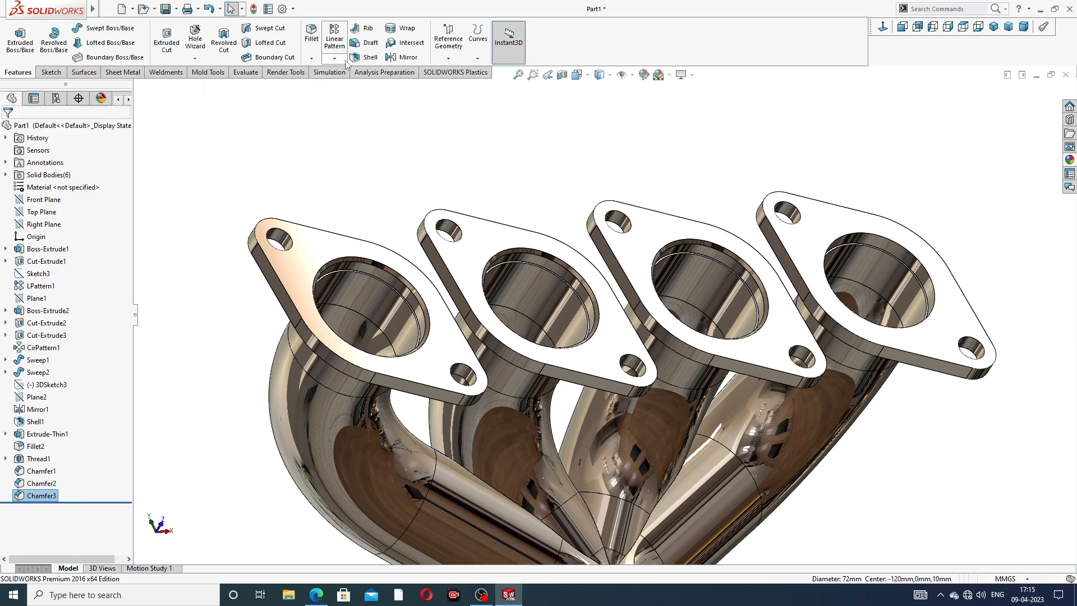
Add a 2 mm by 45 degree chamfer to the bore edge of the fourth pipe flange.
left_click(311, 59)
left_click(335, 85)
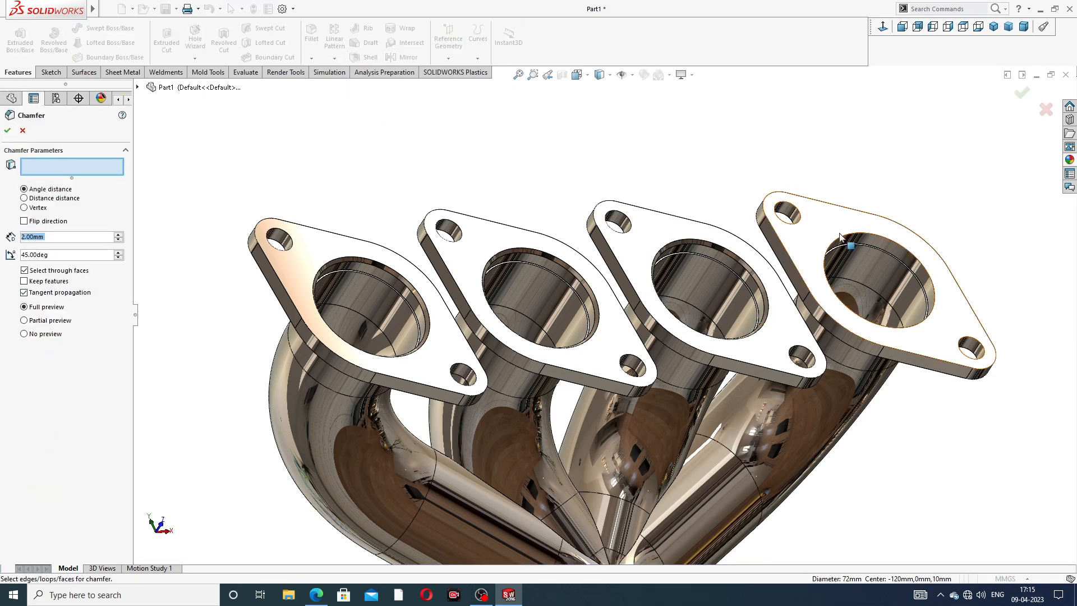
left_click(824, 282)
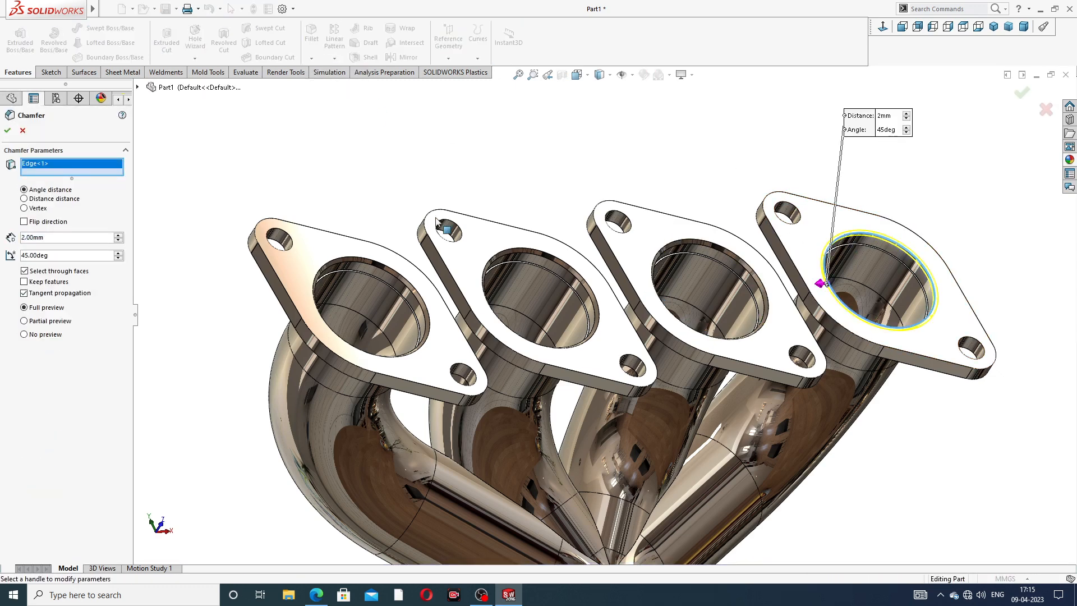
left_click(7, 131)
Fillet the front and back faces of the first end pipe flange with a 1 mm radius.
scroll(685, 191, "up", 3)
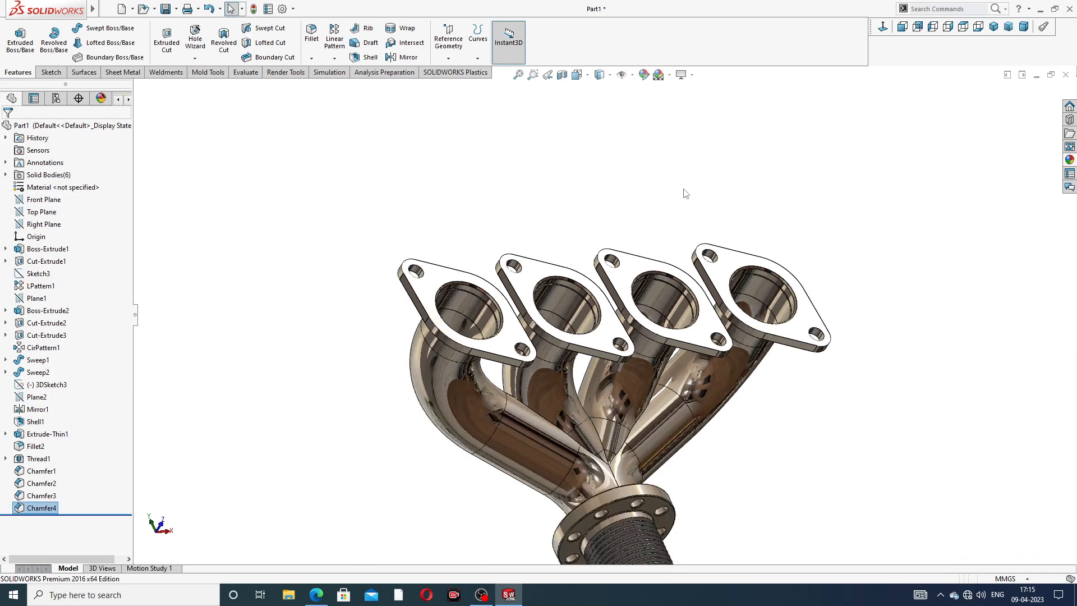
middle_click_drag(685, 192, 640, 234)
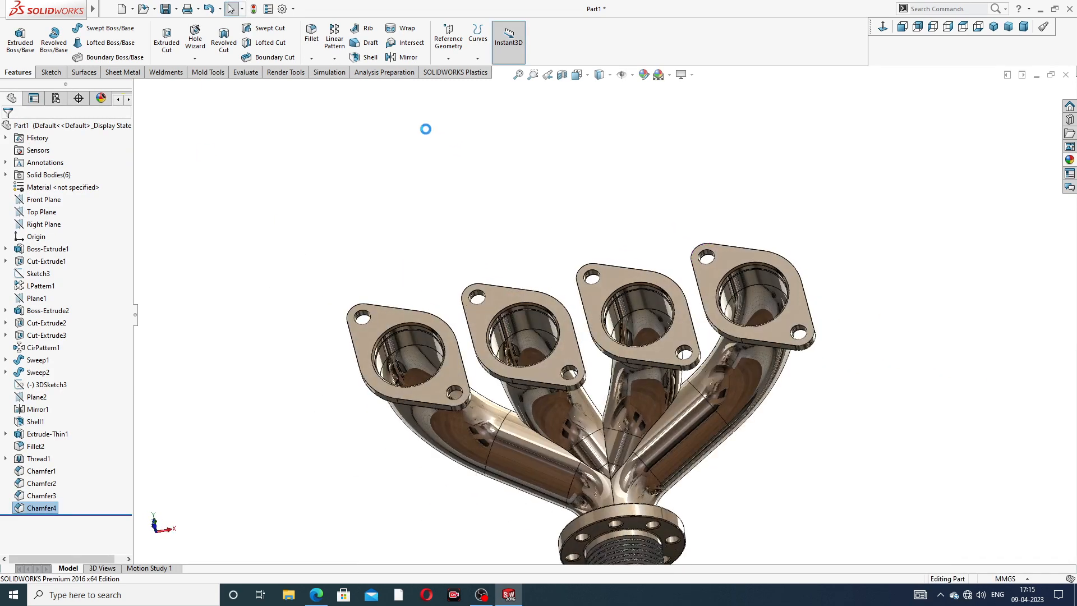
left_click(311, 58)
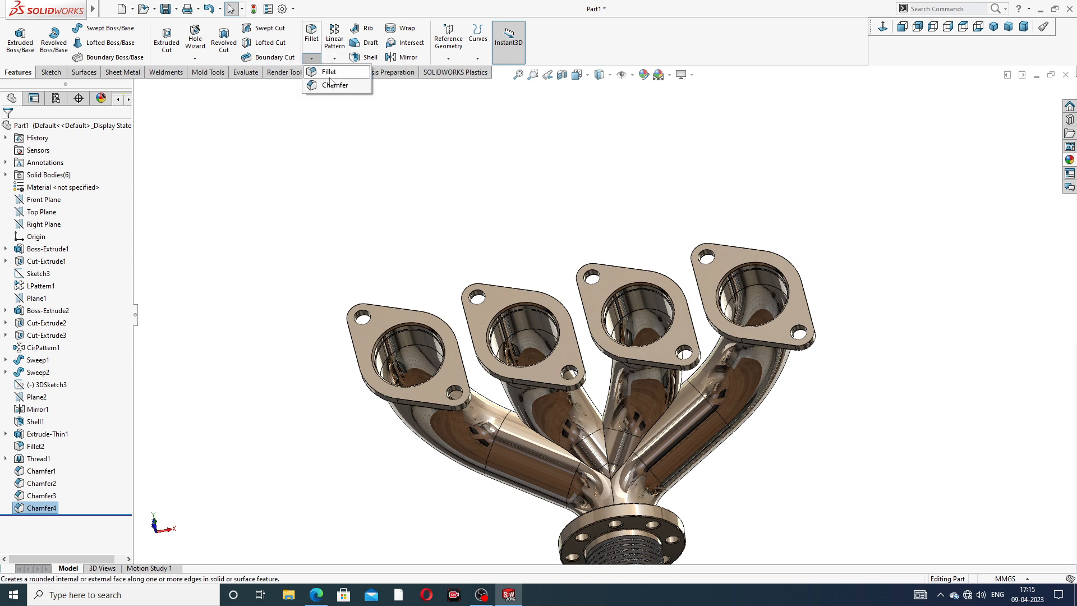
left_click(331, 71)
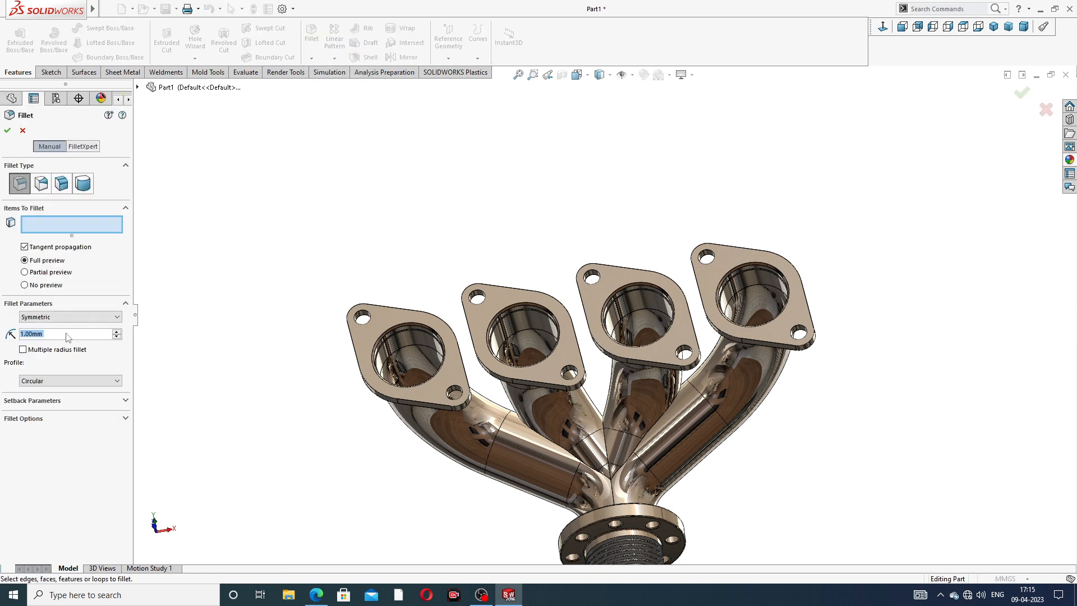
left_click(383, 317)
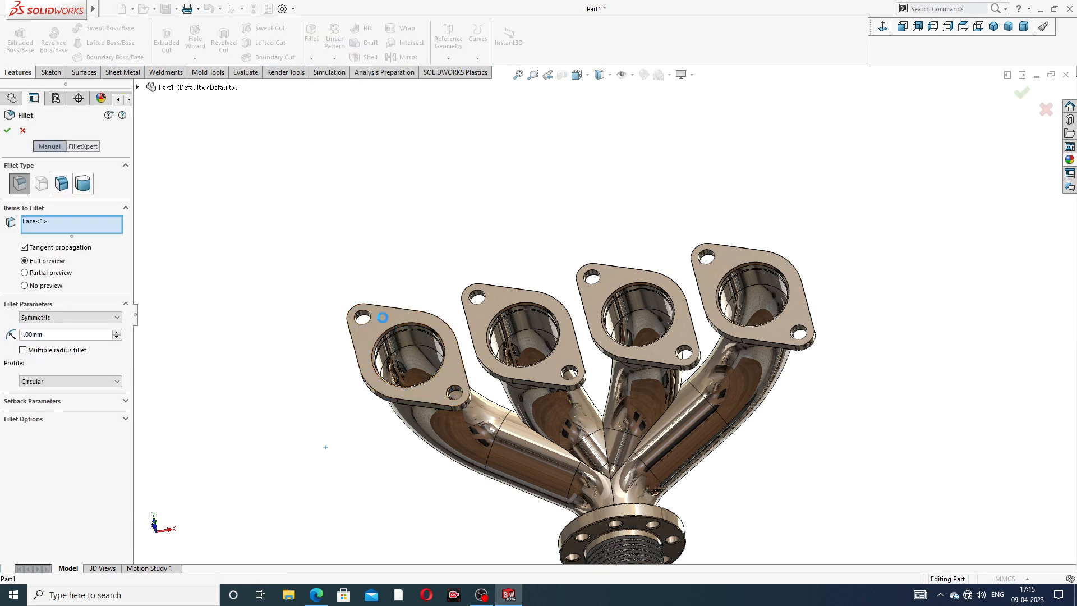
middle_click_drag(419, 296, 528, 163)
scroll(451, 289, "down", 4)
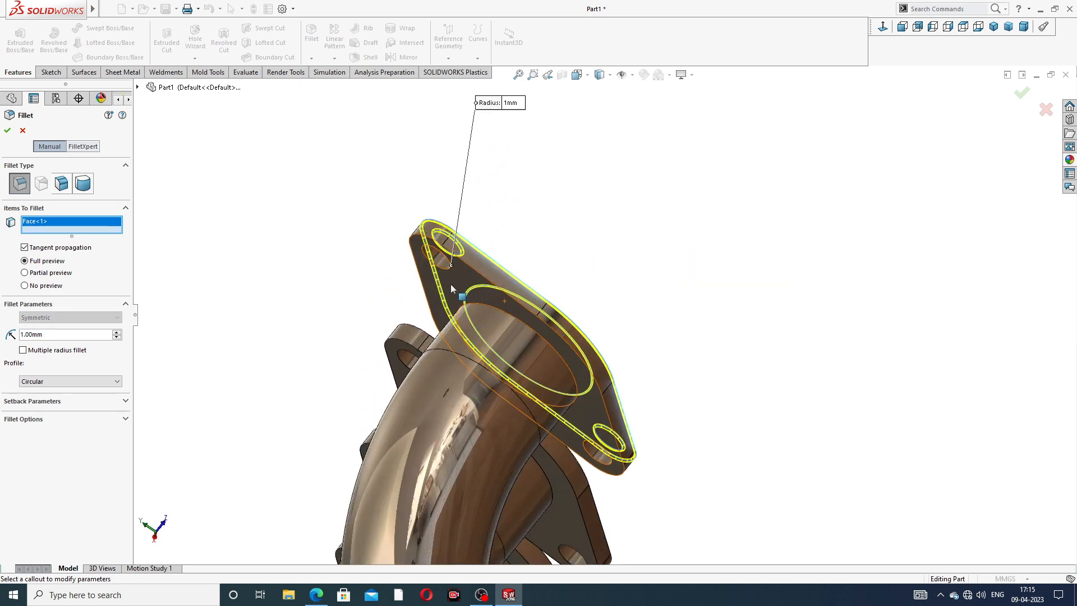
left_click(463, 281)
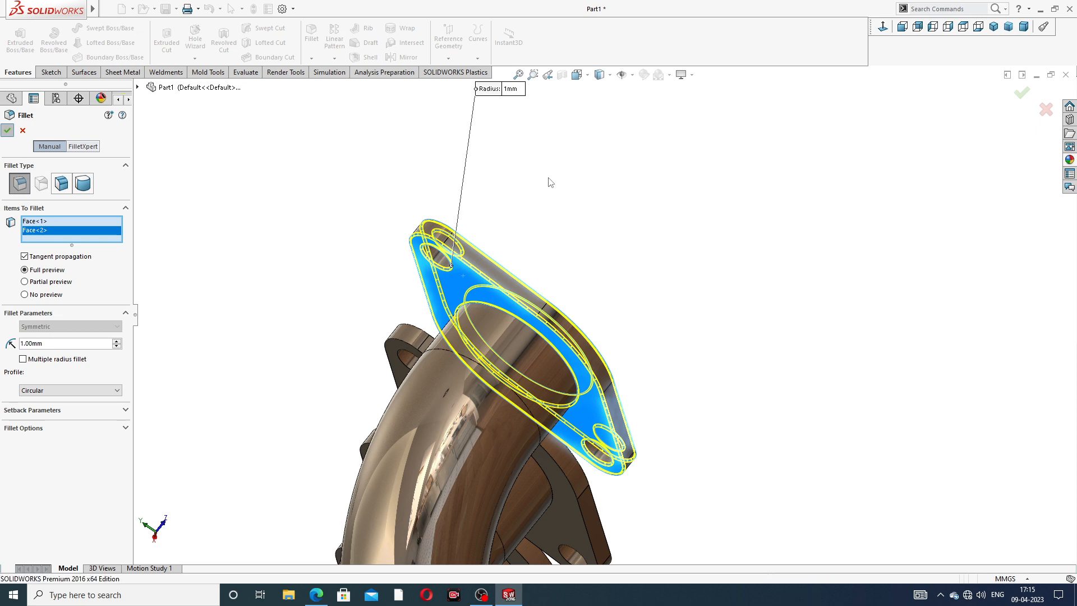
key("Return")
scroll(550, 182, "up", 3)
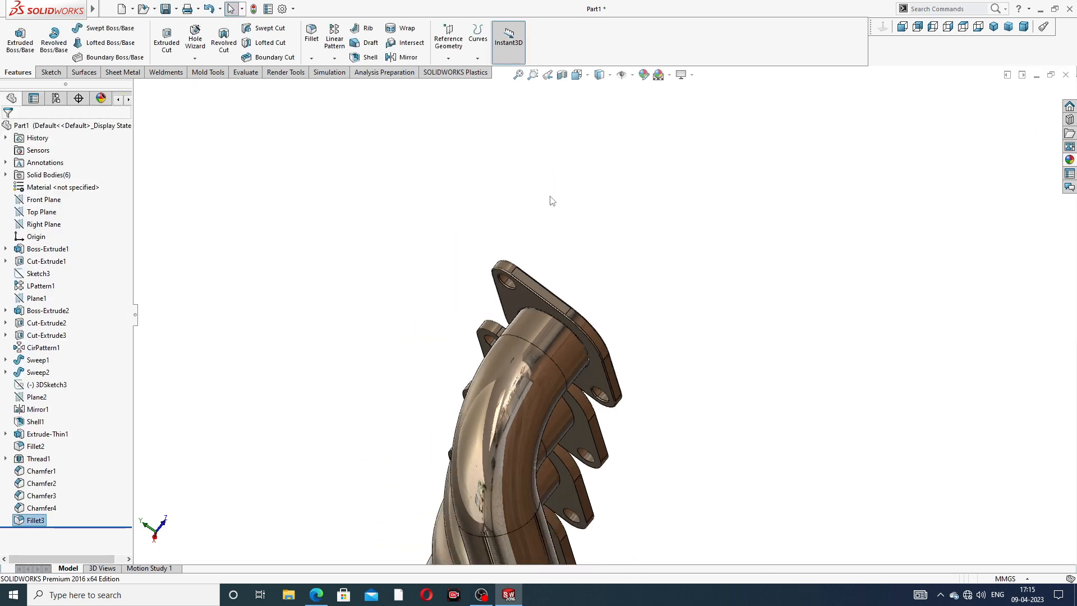
Fillet the front and back faces of the second pipe flange with a 1 mm radius.
middle_click_drag(551, 202, 484, 438)
scroll(483, 439, "down", 5)
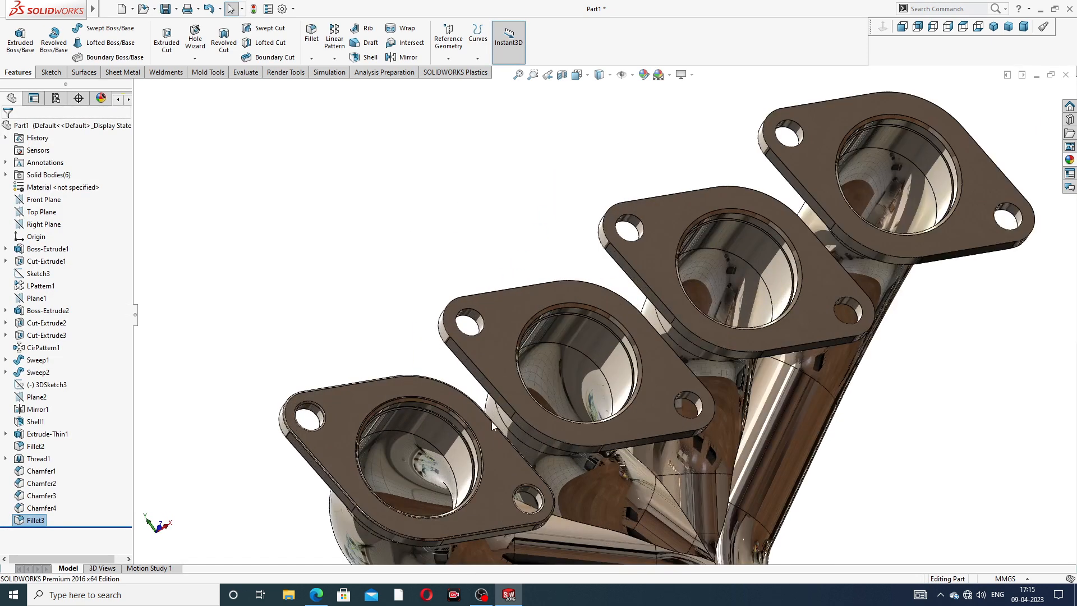
left_click(312, 34)
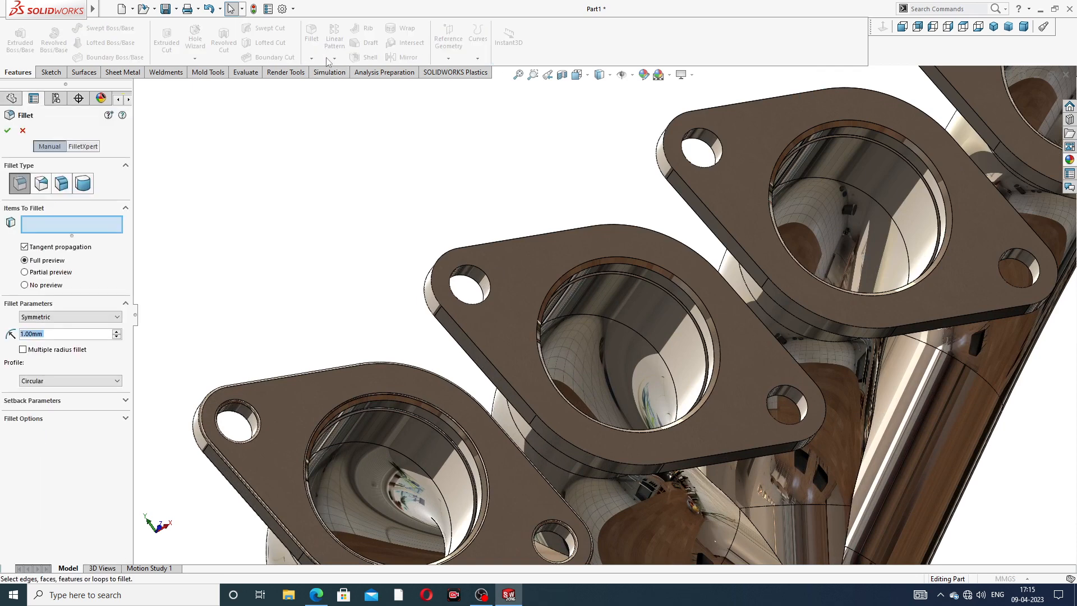
left_click(530, 265)
scroll(552, 283, "up", 2)
mouse_move(561, 302)
middle_mouse_down()
mouse_move(656, 202)
mouse_move(561, 286)
middle_mouse_up()
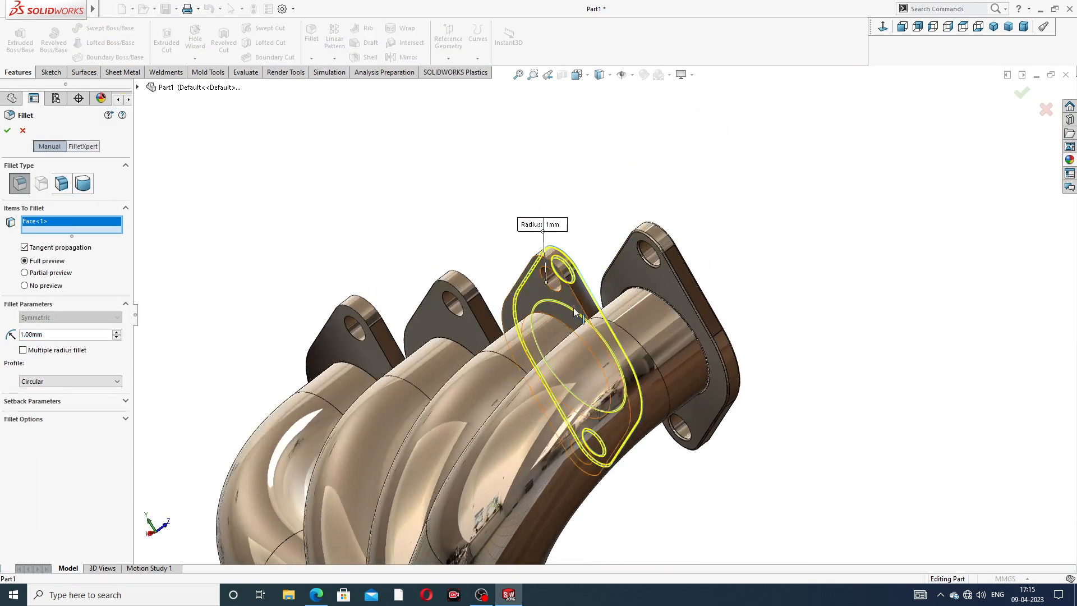
scroll(561, 286, "down", 5)
left_click(561, 284)
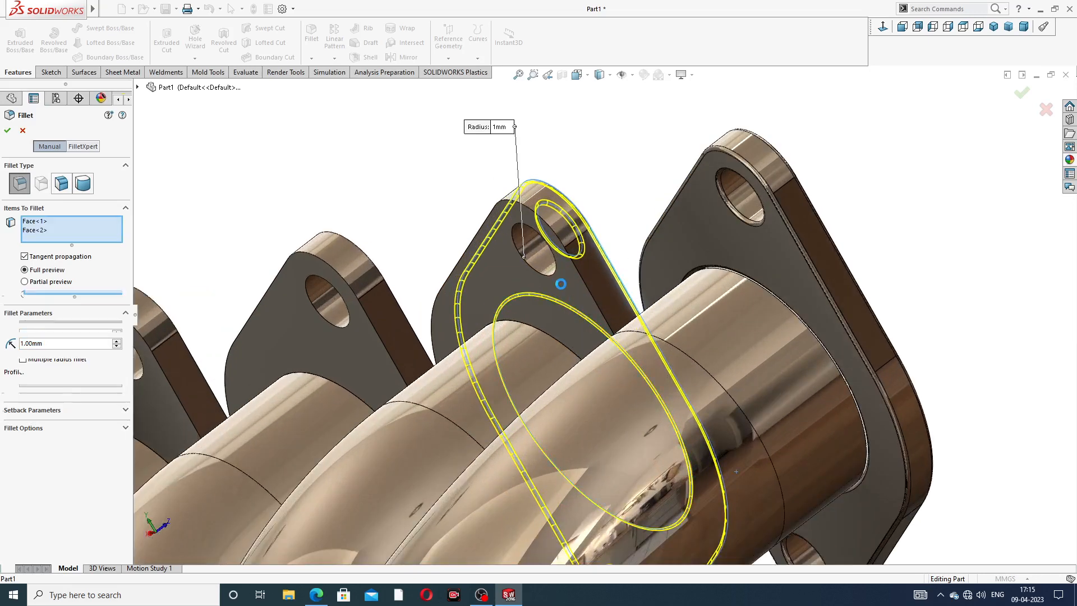
left_click(8, 130)
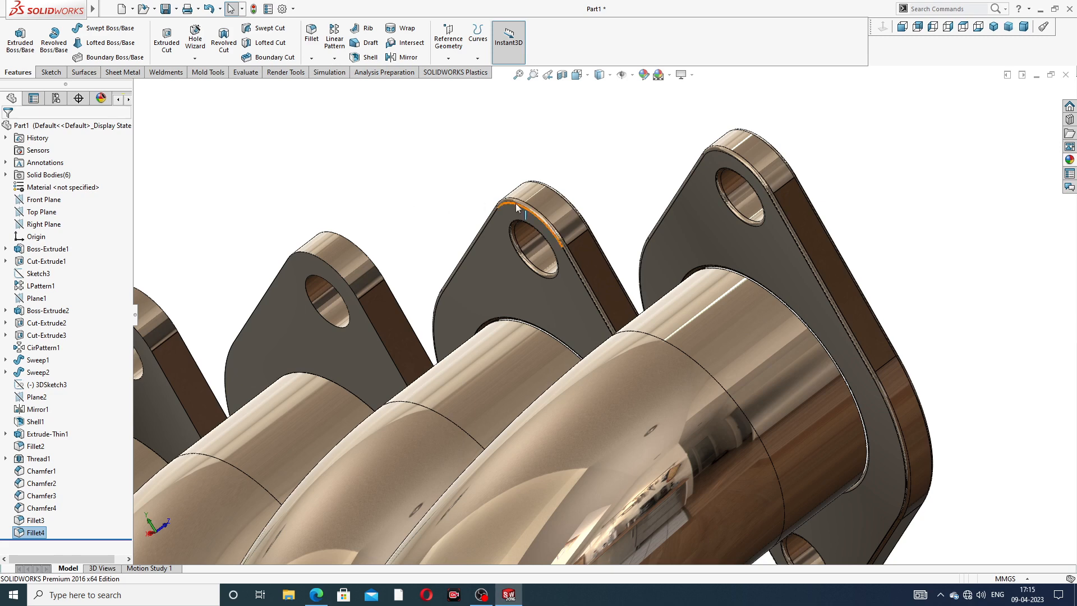
Fillet the front and back faces of the third pipe flange with a 1 mm radius.
scroll(516, 203, "up", 3)
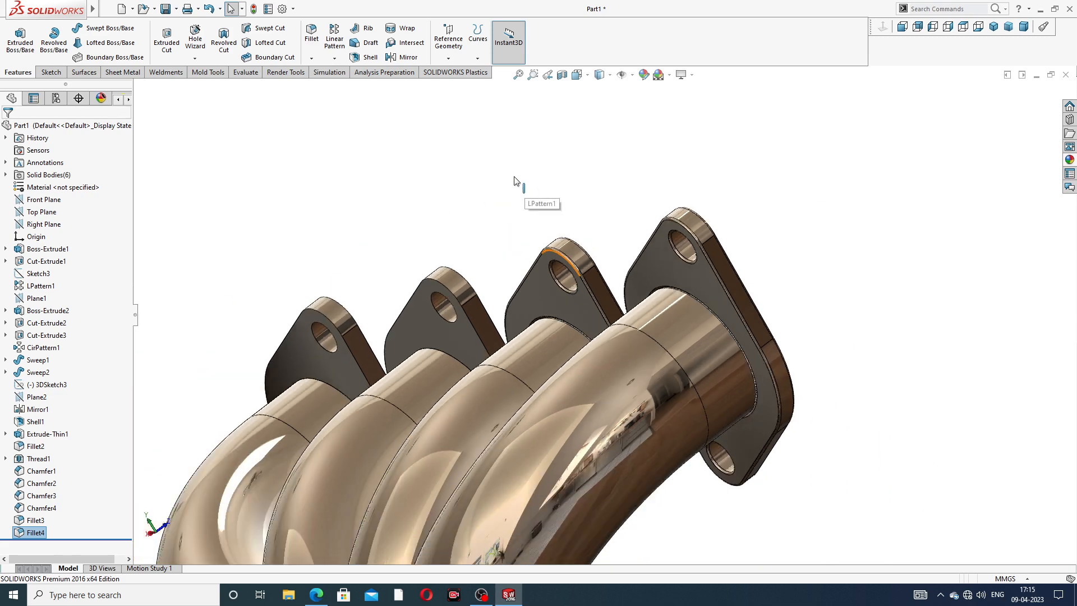
left_click(312, 38)
scroll(612, 335, "up", 2)
left_click(479, 318)
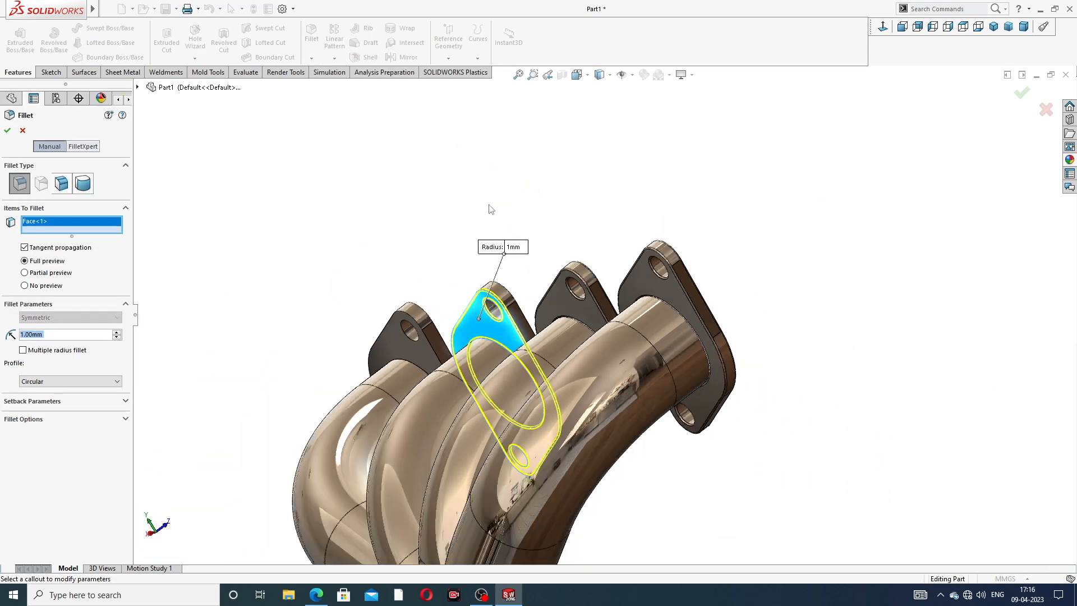
middle_click_drag(488, 205, 379, 357)
scroll(303, 458, "down", 4)
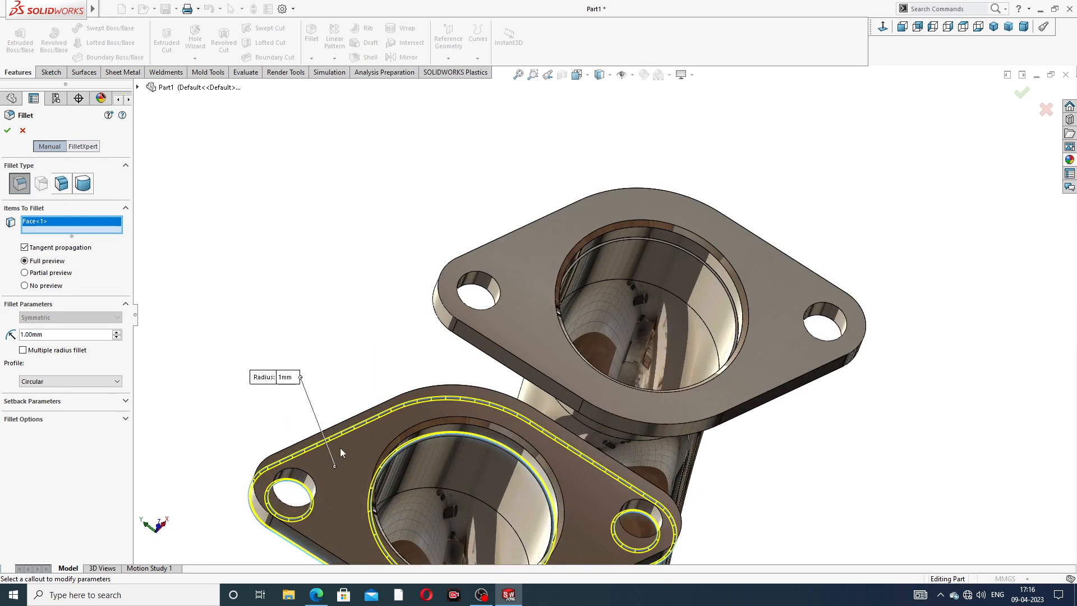
left_click(344, 447)
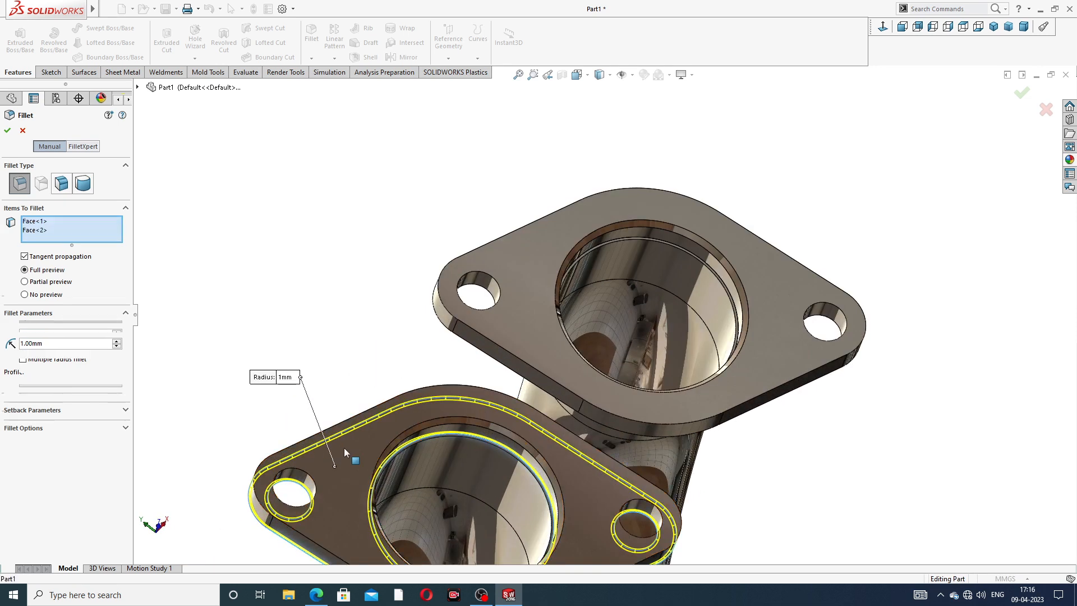
left_click(8, 131)
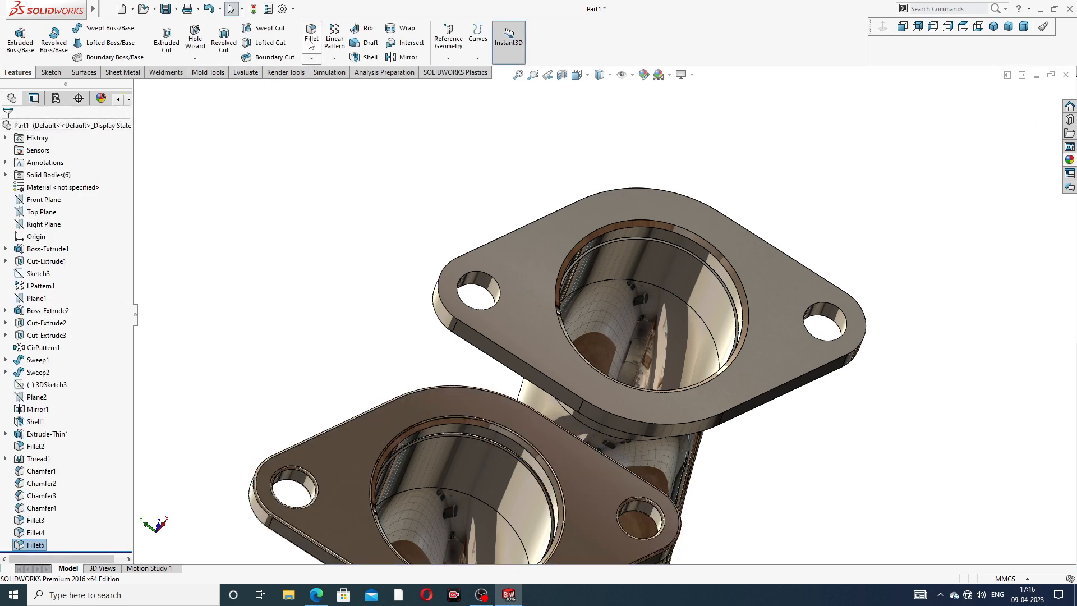
Fillet the front and back faces of the remaining end pipe flange with a 1 mm radius.
left_click(311, 38)
left_click(545, 232)
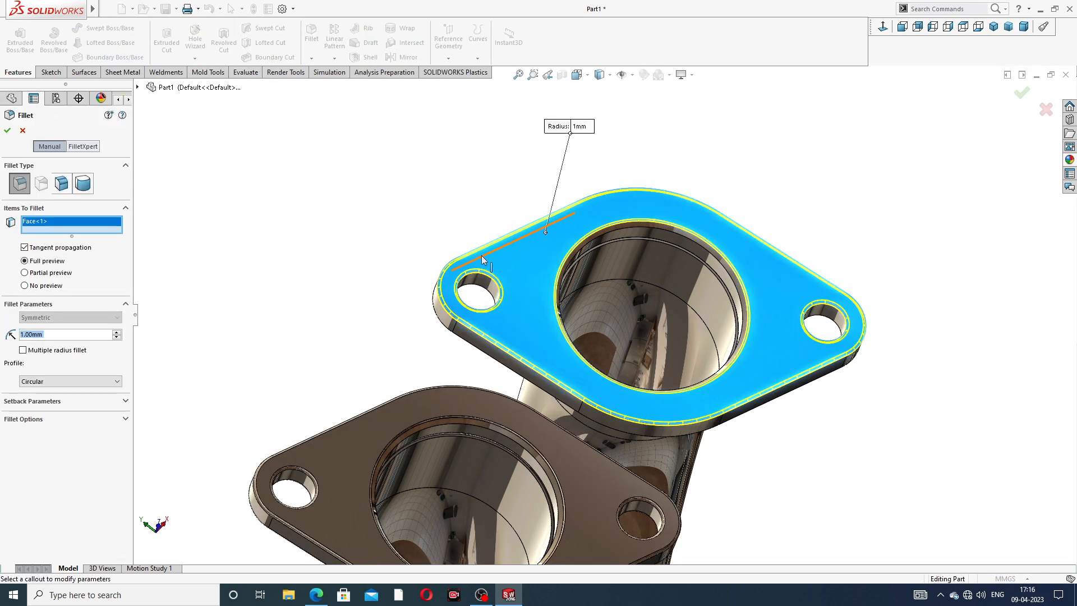
middle_click_drag(481, 257, 639, 156)
left_click(496, 285)
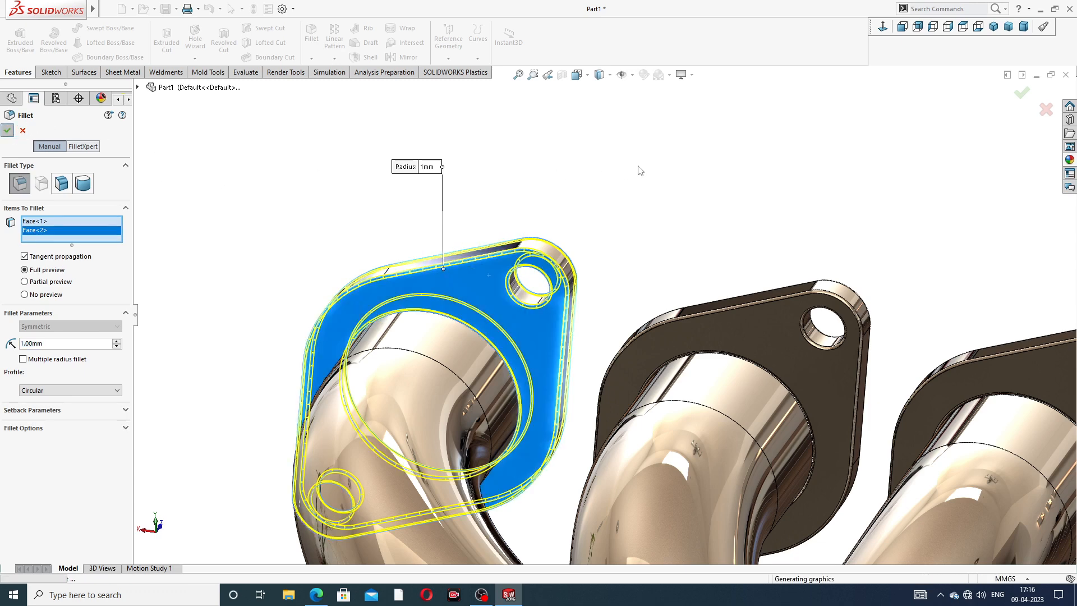
key("Return")
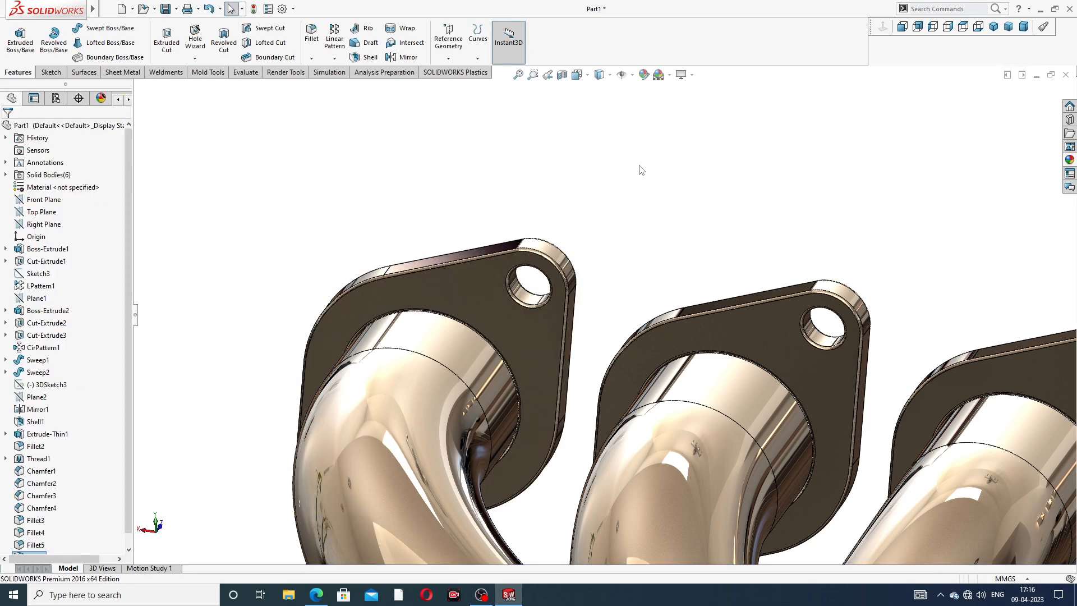
Examine the finished manifold in isometric, back and front views and from the flange side.
scroll(654, 177, "up", 5)
middle_click_drag(626, 385, 571, 367)
scroll(630, 474, "down", 3)
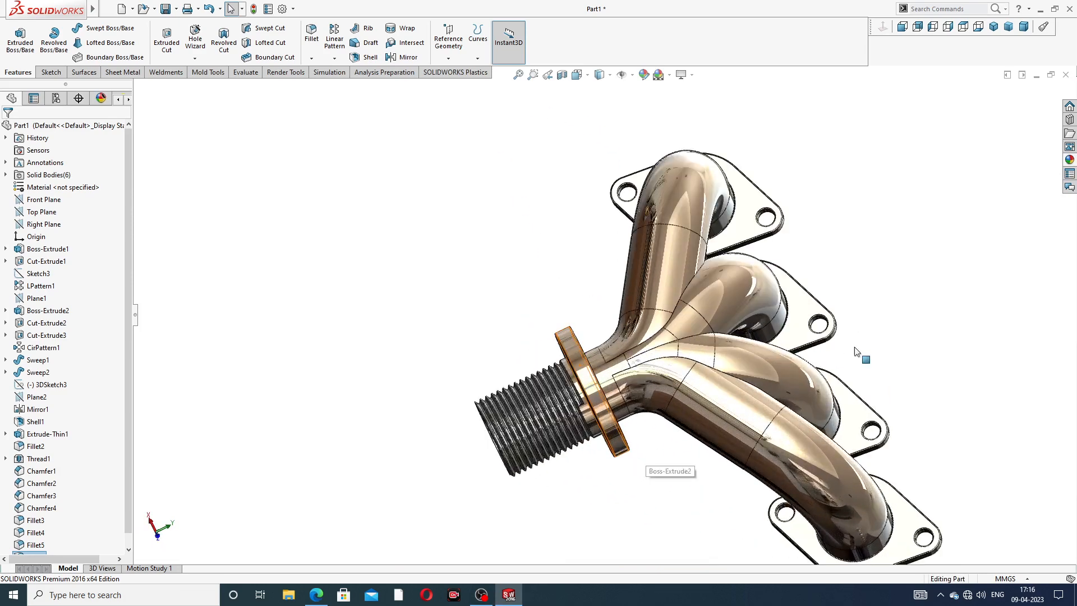
left_click(994, 28)
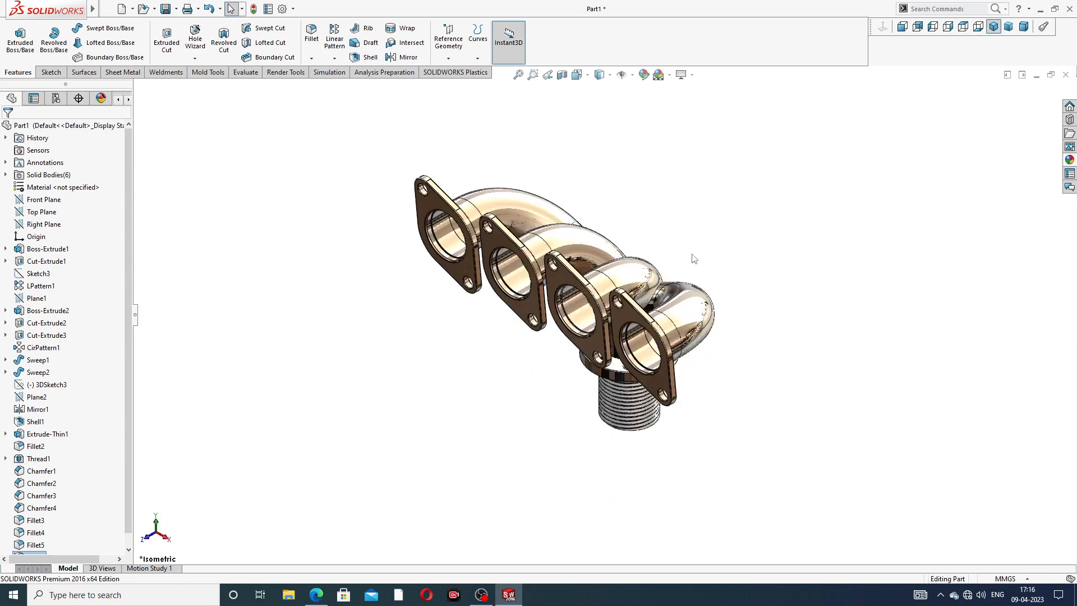
middle_click_drag(634, 278, 500, 284)
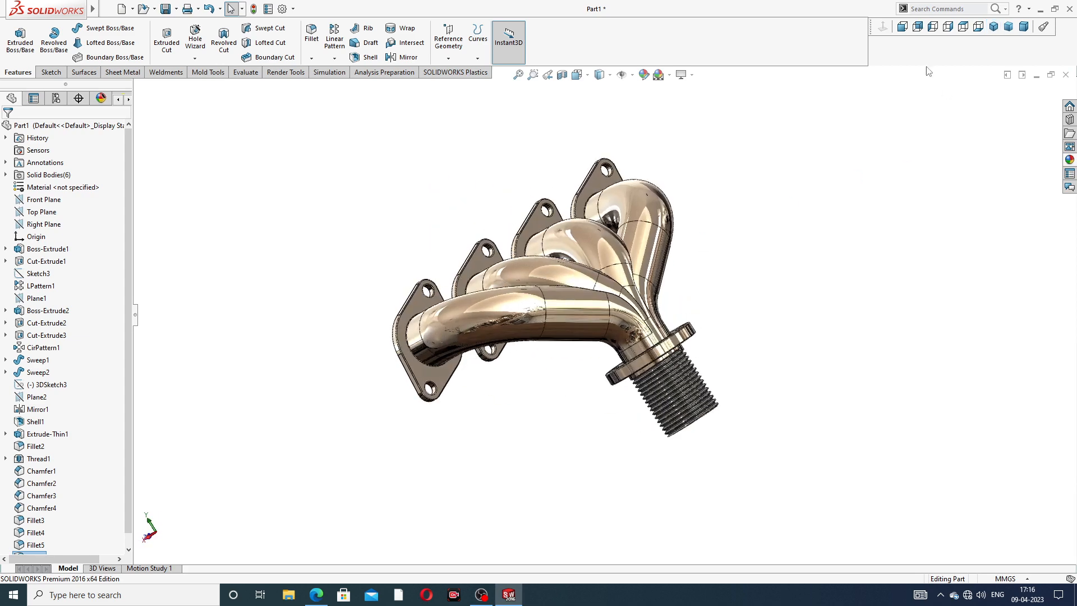
left_click(918, 27)
left_click(919, 27)
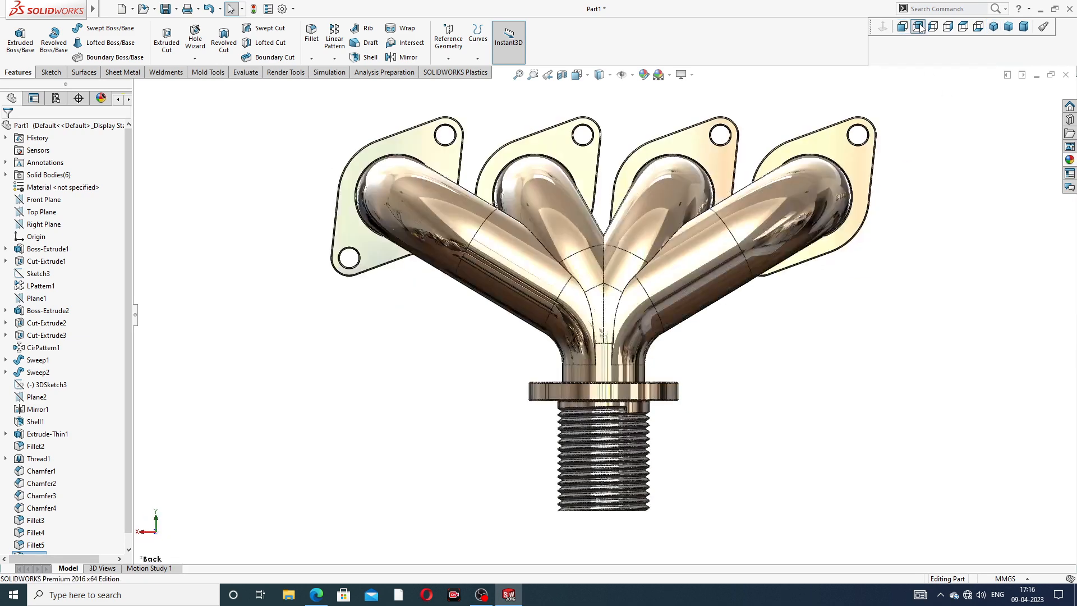
scroll(612, 145, "down", 1)
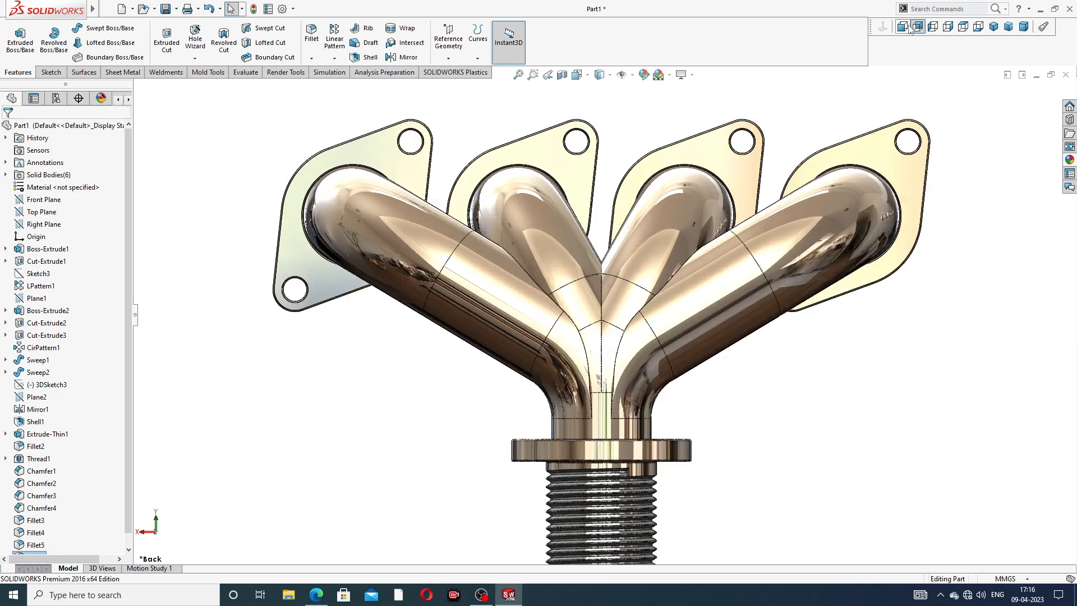
left_click(905, 27)
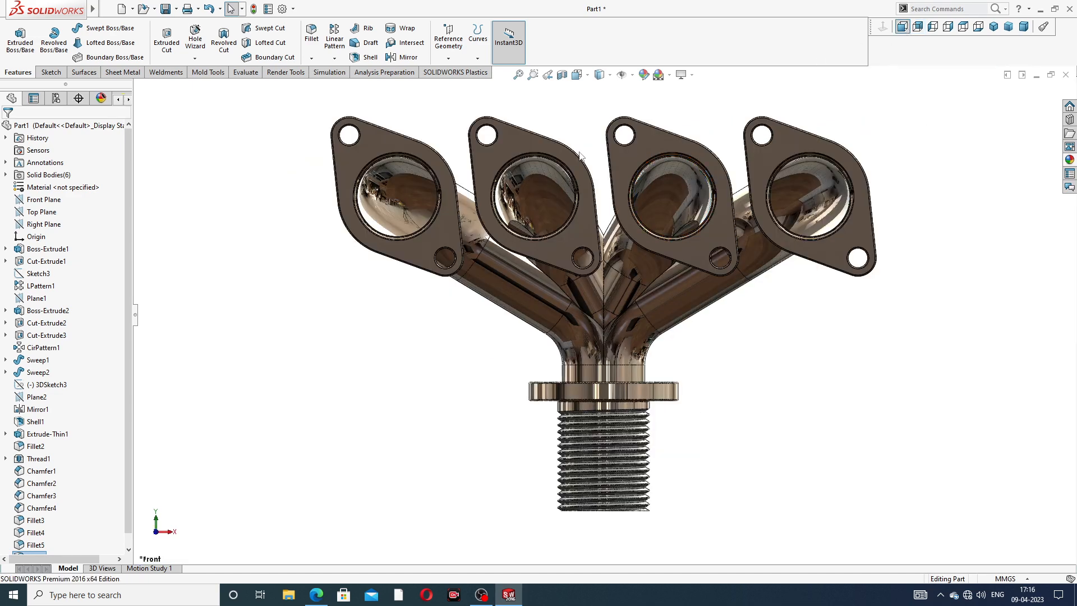
scroll(580, 157, "up", 2)
middle_click_drag(677, 285, 951, 292)
scroll(683, 283, "down", 1)
scroll(873, 299, "down", 1)
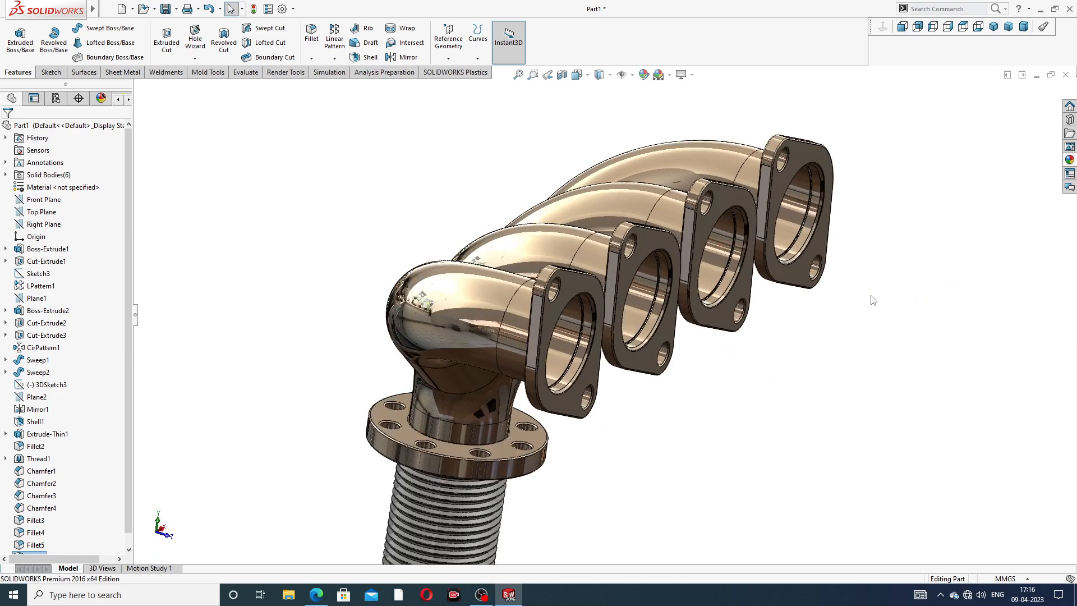
scroll(873, 300, "up", 2)
scroll(642, 470, "down", 1)
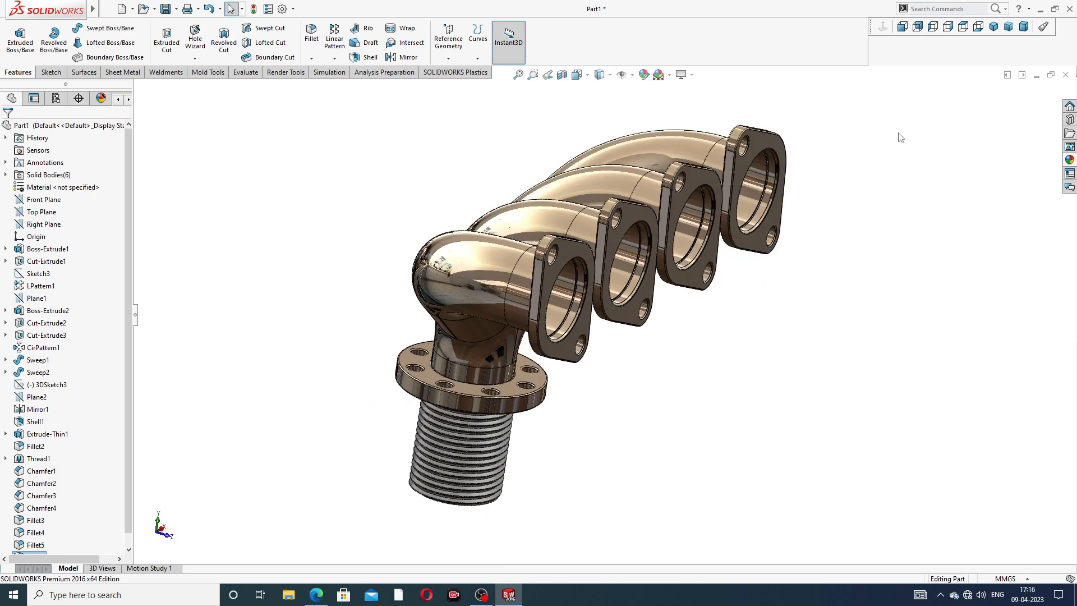
Save the part as Part1 on the Desktop, then switch to the exhaust manifold PDF drawing in Edge.
key("ctrl+s")
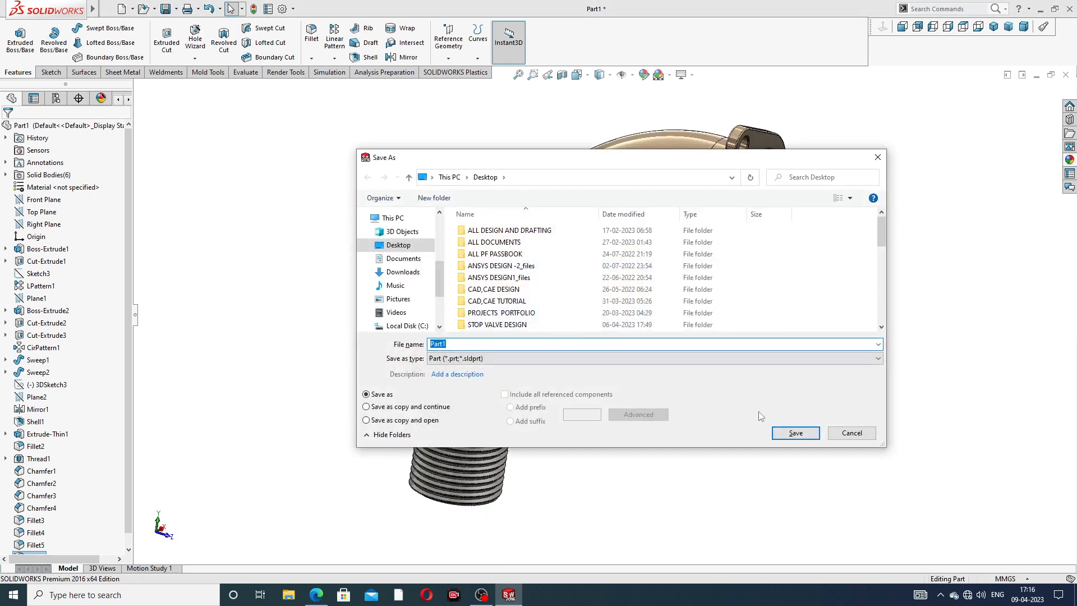
left_click(796, 433)
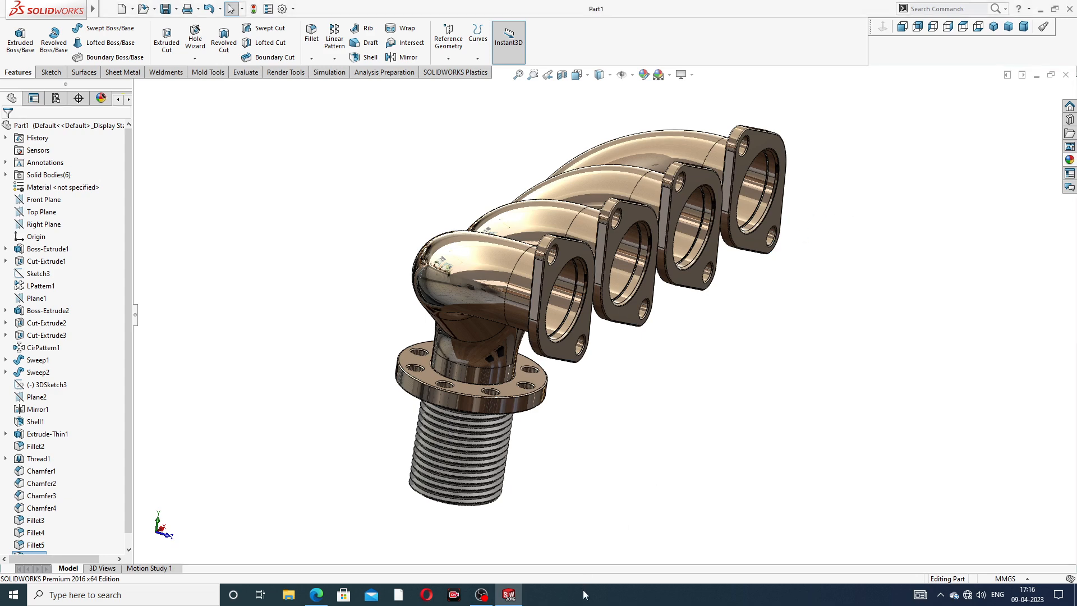
left_click(317, 596)
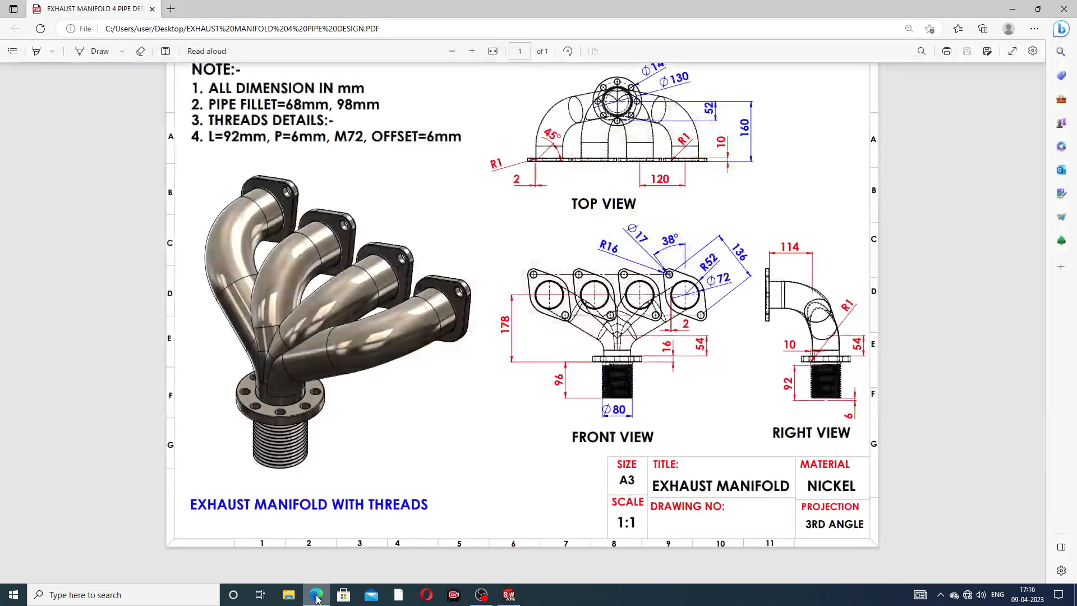